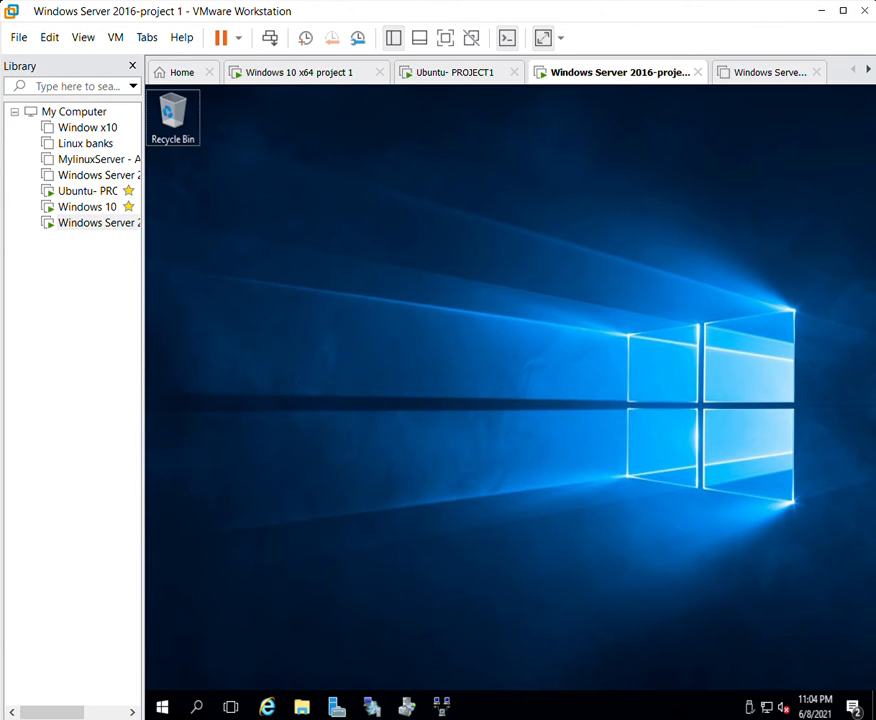
# In the Windows Server VM, open Server Manager on the Local Server properties page.
pyautogui.click(75, 221)
pyautogui.click(334, 702)
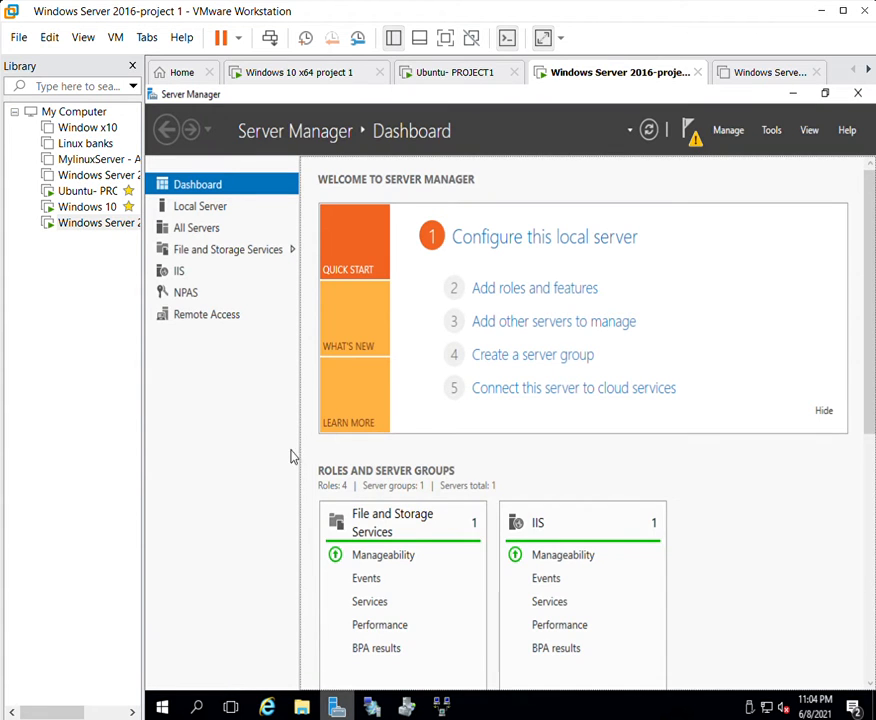
pyautogui.click(210, 197)
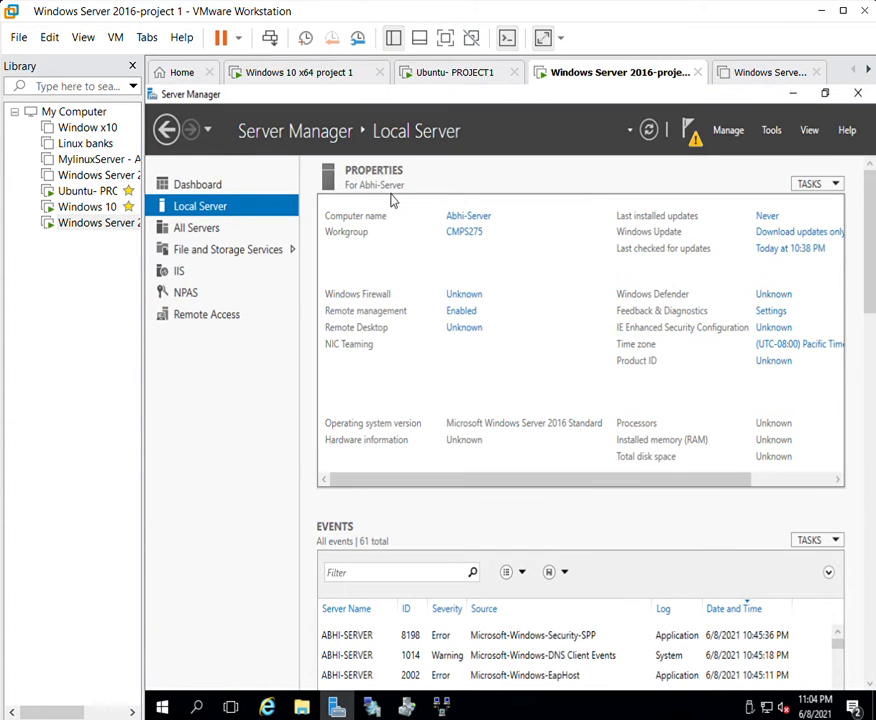
# View the computer name and workgroup CMPS275 in the name change dialog, then cancel it.
pyautogui.click(468, 215)
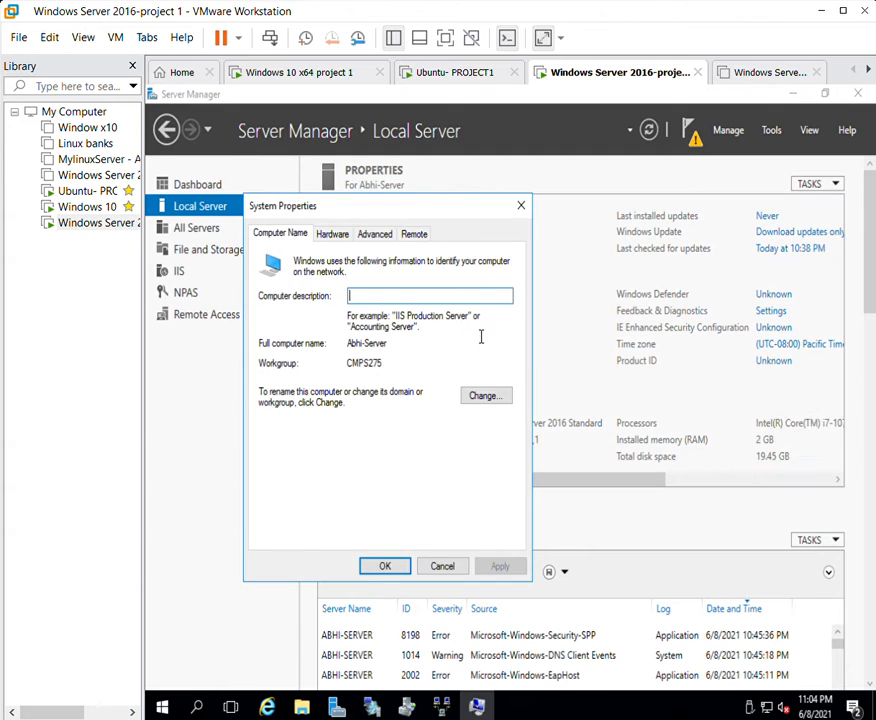
pyautogui.click(491, 391)
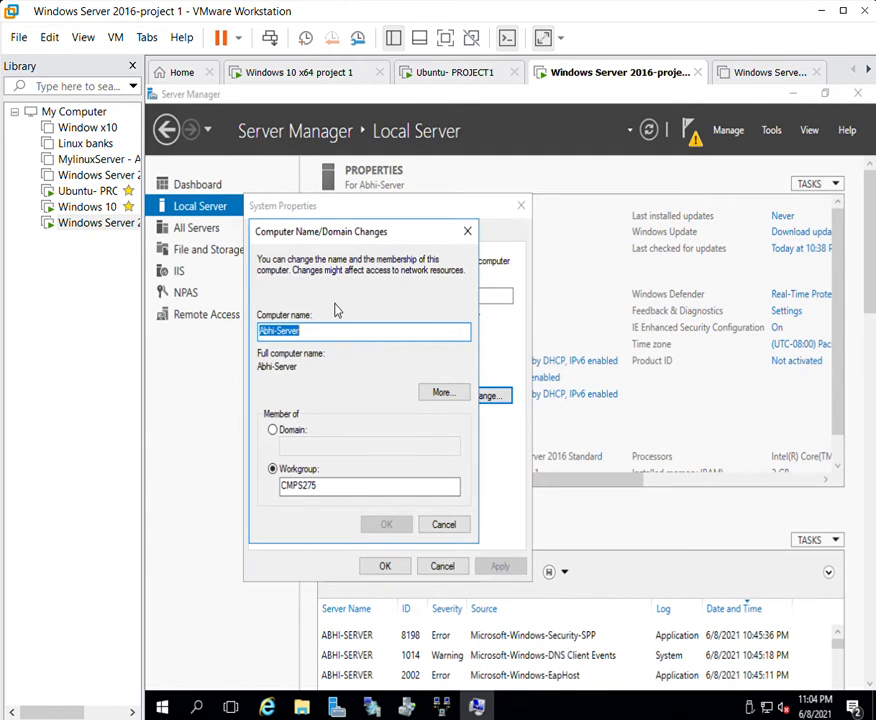
pyautogui.moveTo(320, 324); pyautogui.dragTo(258, 317)
pyautogui.moveTo(316, 485); pyautogui.dragTo(268, 472)
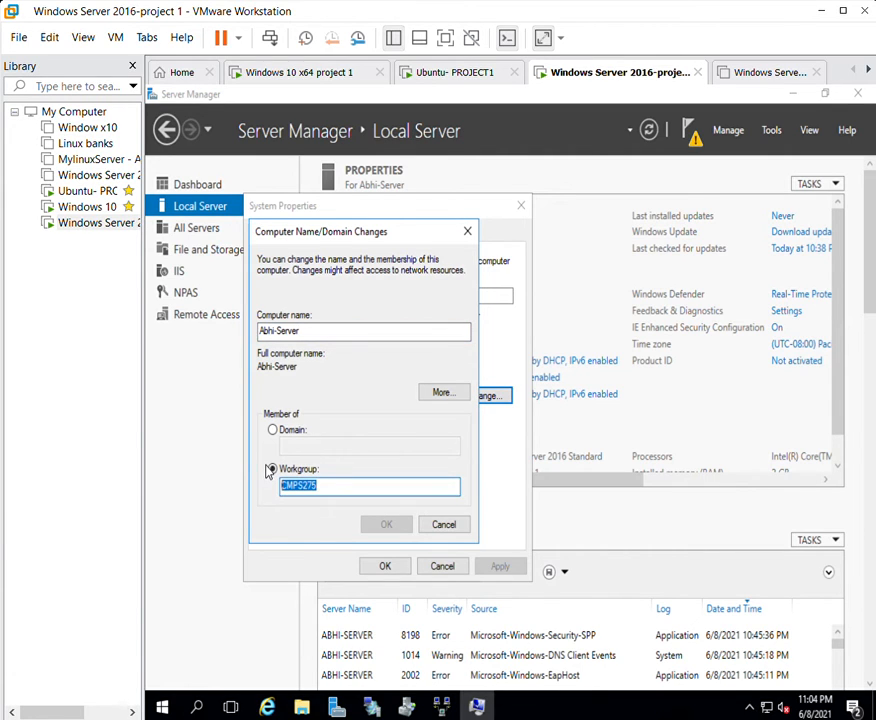
pyautogui.click(325, 477)
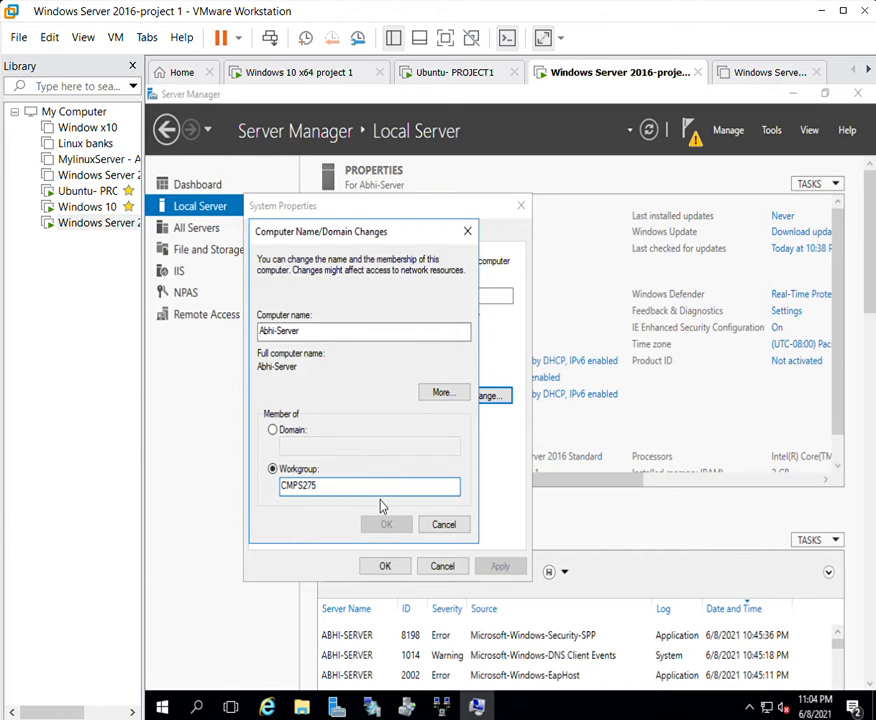
pyautogui.moveTo(350, 482); pyautogui.dragTo(283, 478)
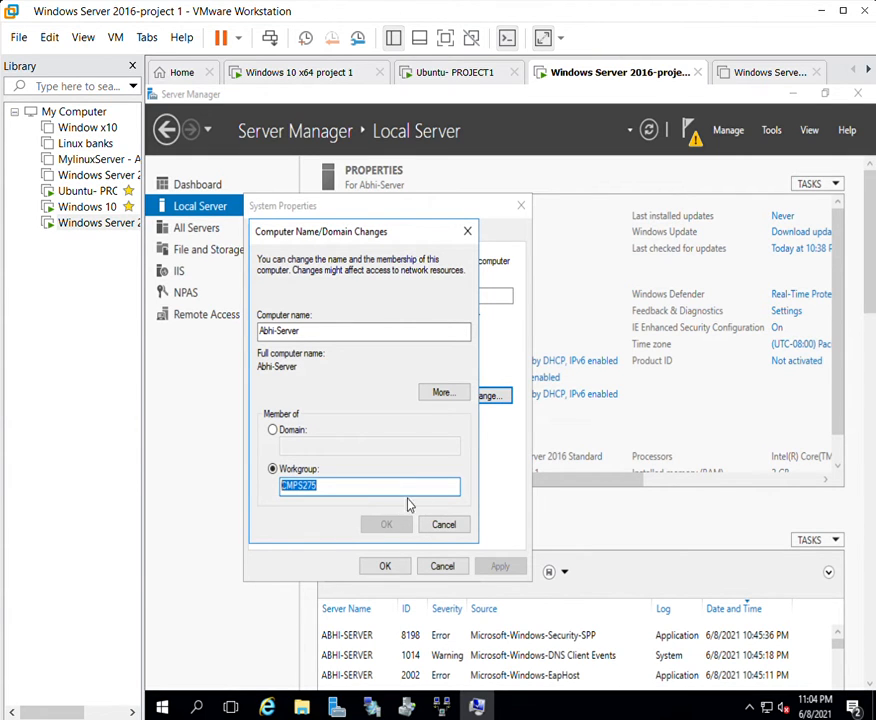
pyautogui.click(450, 522)
# Close System Properties and return to the Local Server page, which shows workgroup CMPS275.
pyautogui.click(394, 564)
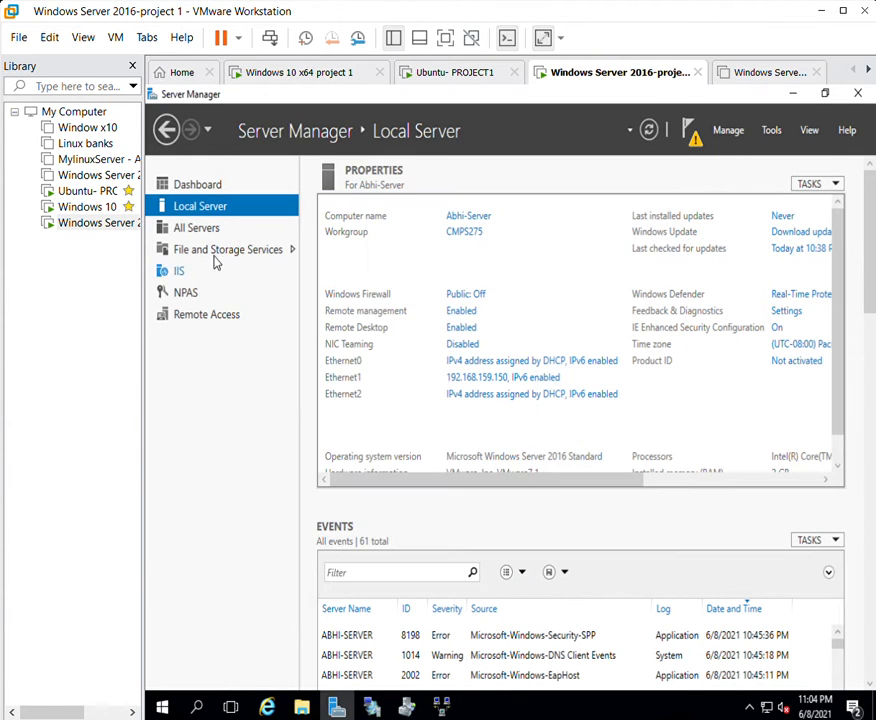
pyautogui.click(86, 222)
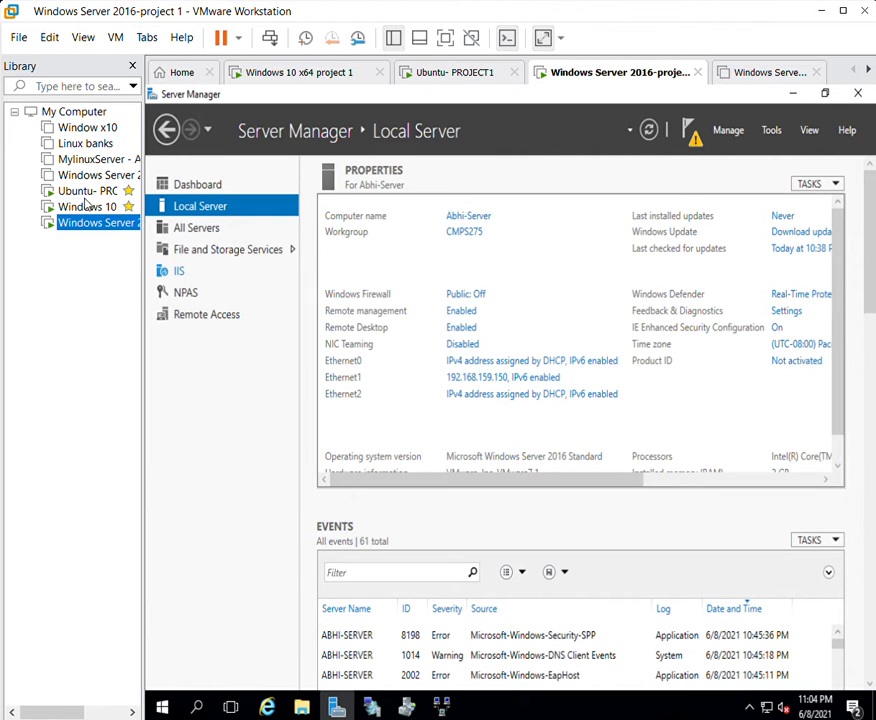
pyautogui.click(166, 505)
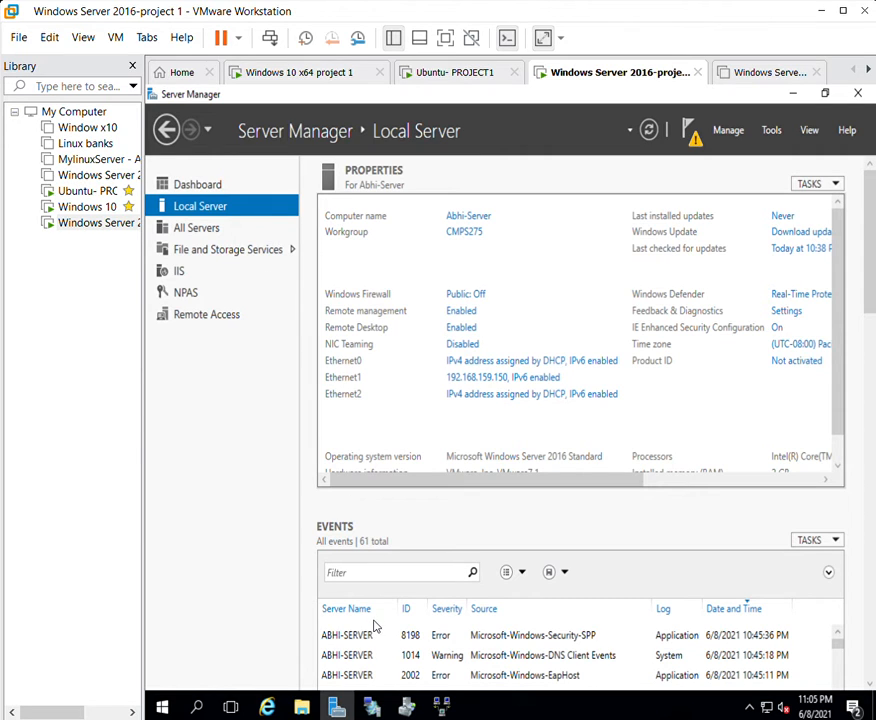
pyautogui.hotkey('ctrl', 'alt')
pyautogui.rightClick(767, 700)
# Open the Network and Sharing Center full screen and go to the network adapters list.
pyautogui.click(770, 692)
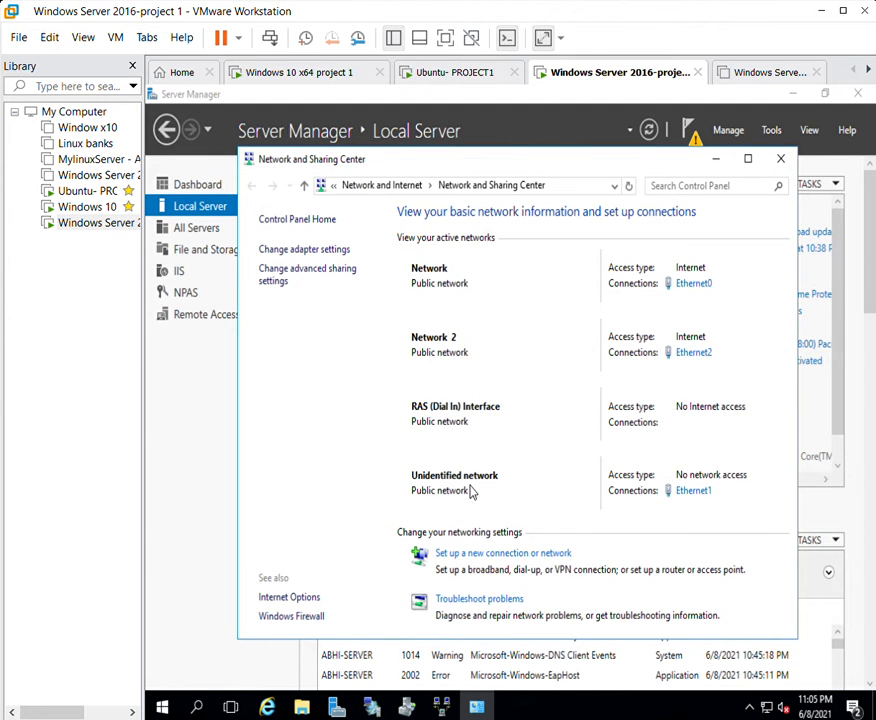
pyautogui.click(500, 553)
pyautogui.click(713, 207)
pyautogui.click(749, 157)
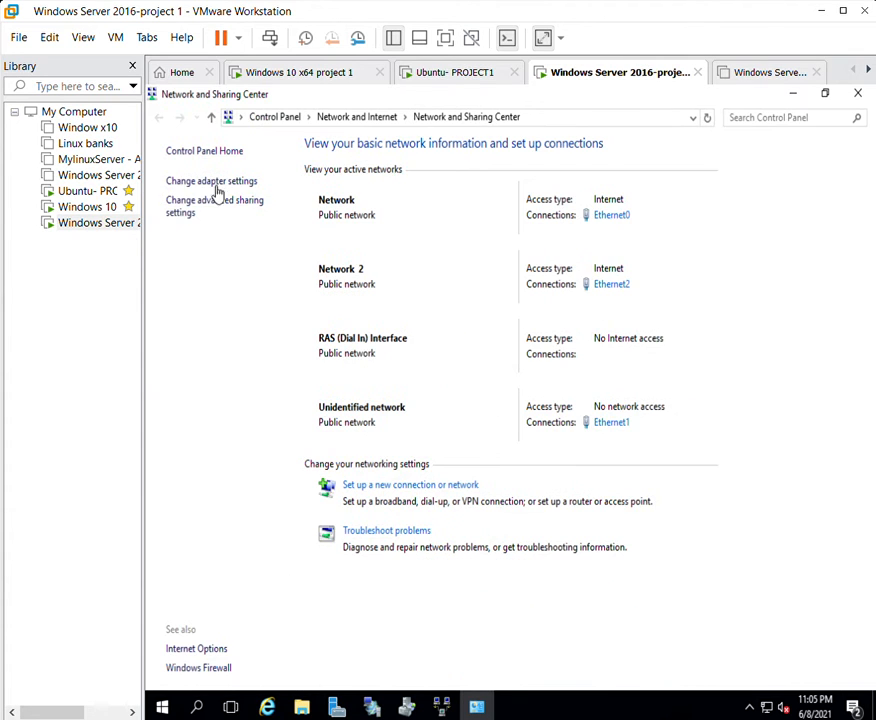
pyautogui.click(223, 175)
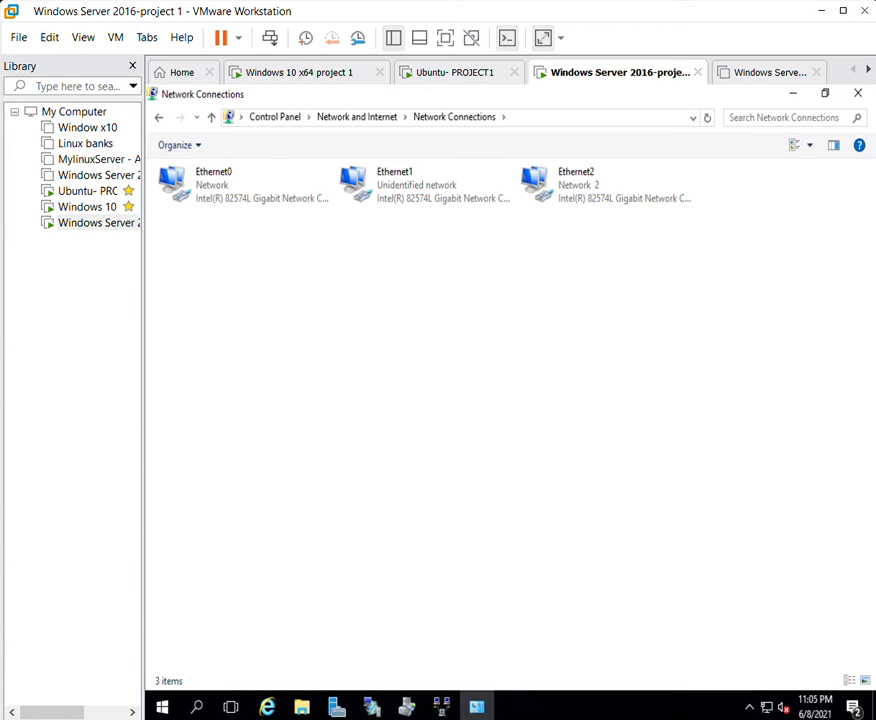
# Confirm Ethernet0 obtains its IPv4 address automatically, then bring up Ethernet1's status.
pyautogui.doubleClick(219, 180)
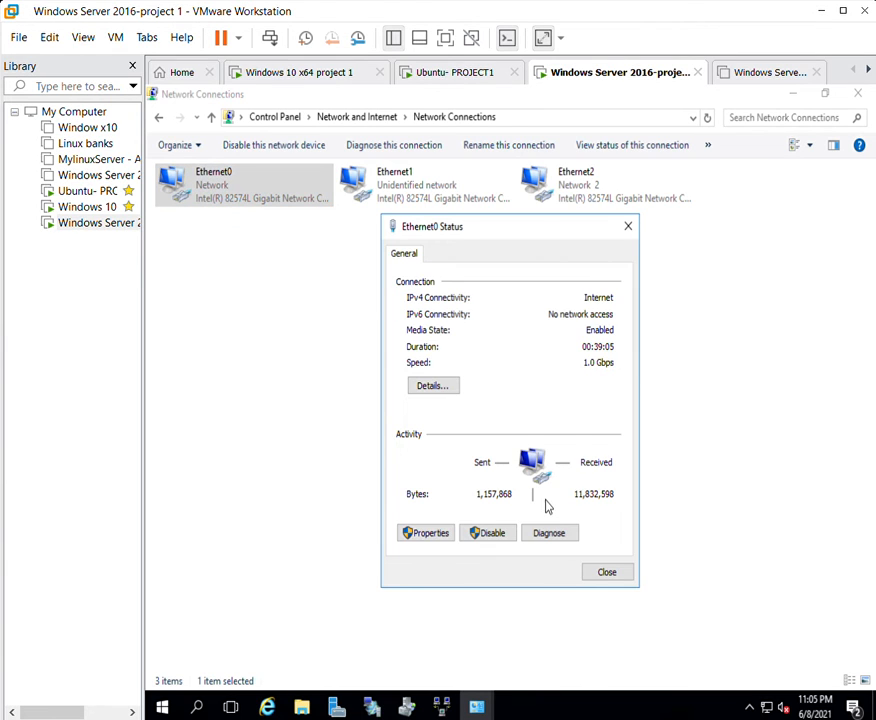
pyautogui.click(425, 527)
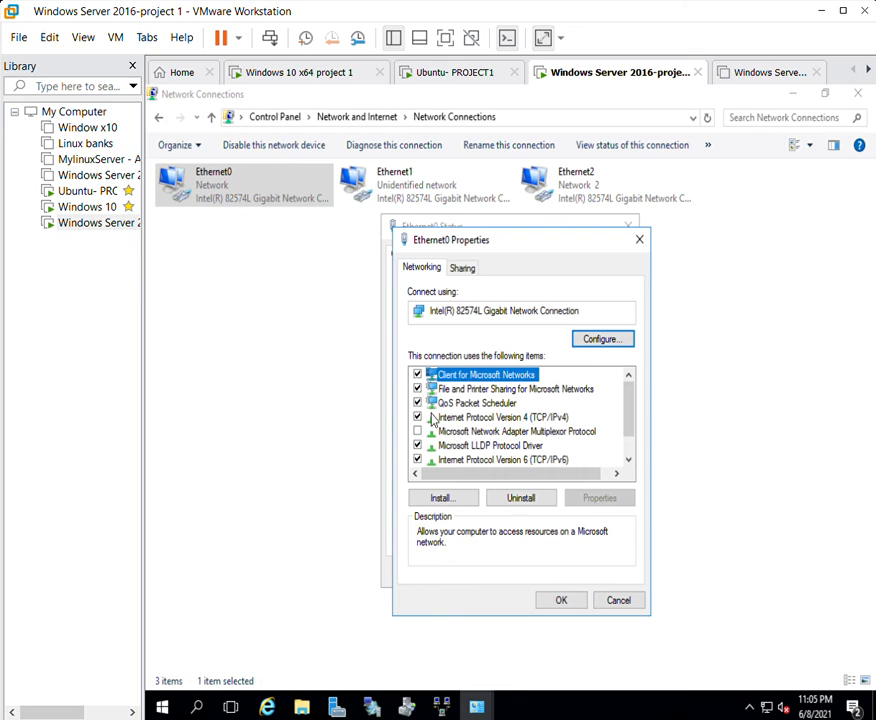
pyautogui.press('Down')
pyautogui.press('Down')
pyautogui.press('Down')
pyautogui.doubleClick(491, 416)
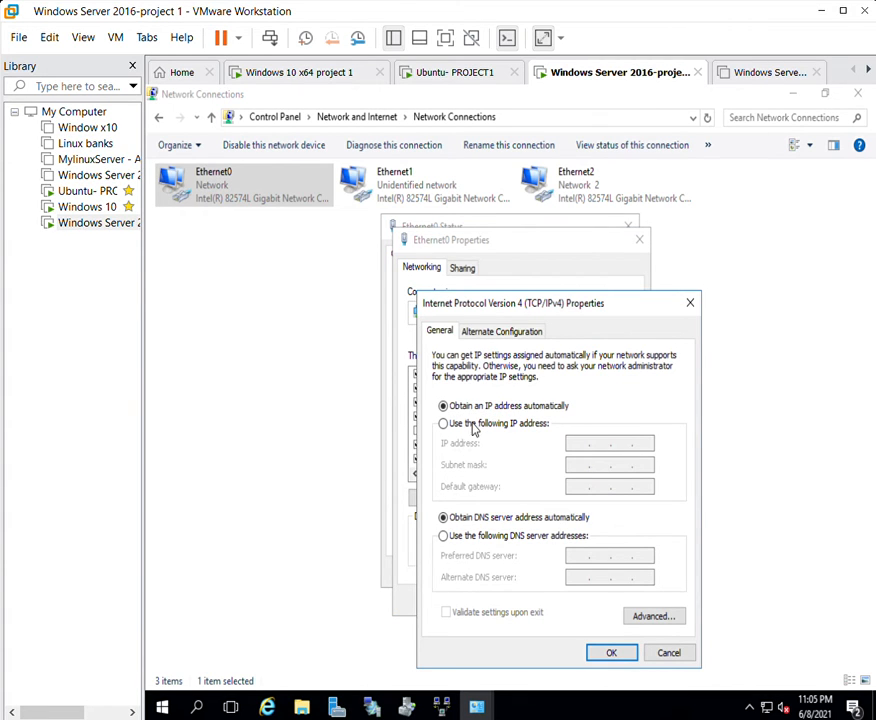
pyautogui.click(611, 652)
pyautogui.click(571, 597)
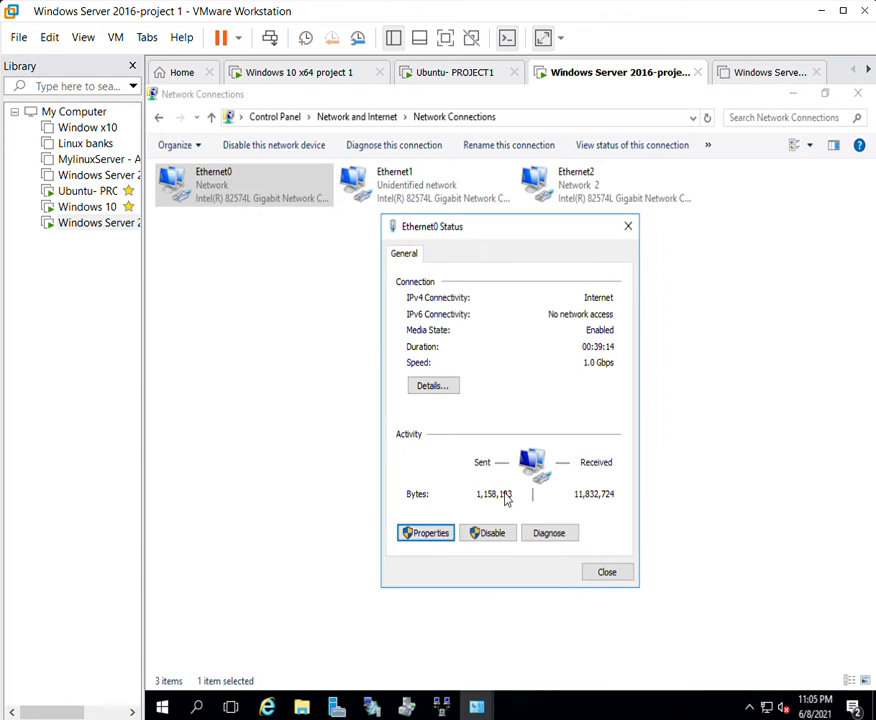
pyautogui.click(610, 567)
pyautogui.doubleClick(400, 170)
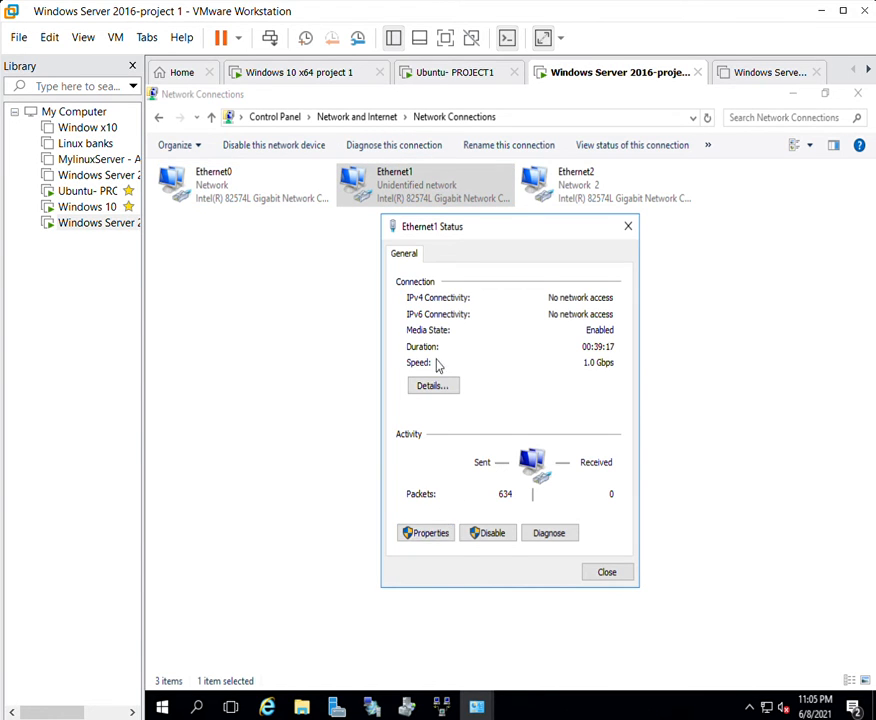
# Review Ethernet1's static IPv4: 192.168.159.150, mask 255.255.255.0, gateway and DNS 192.168.159.1.
pyautogui.click(428, 532)
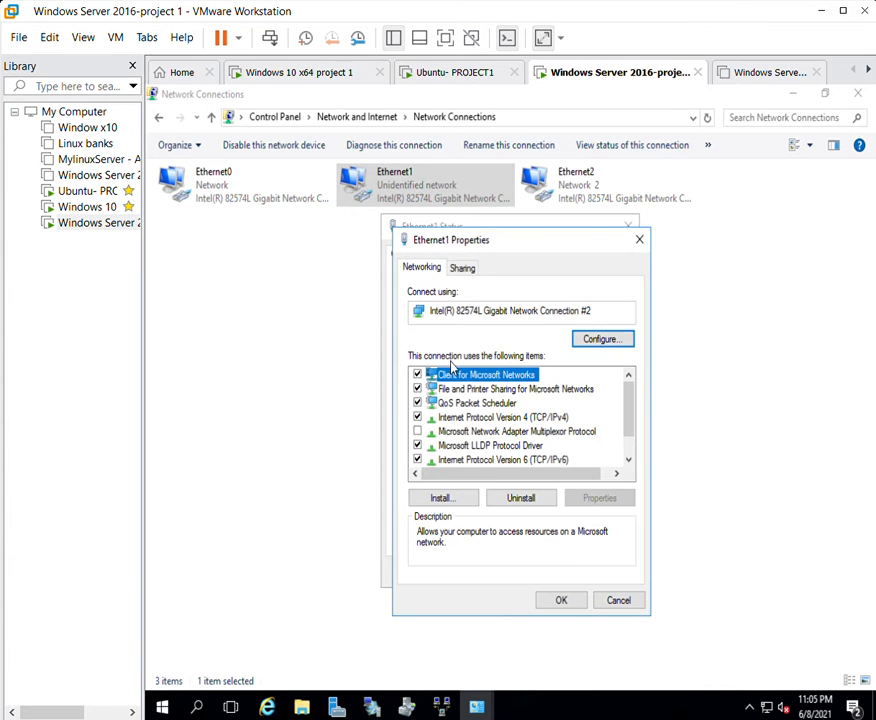
pyautogui.press('Down')
pyautogui.press('Down')
pyautogui.press('Down')
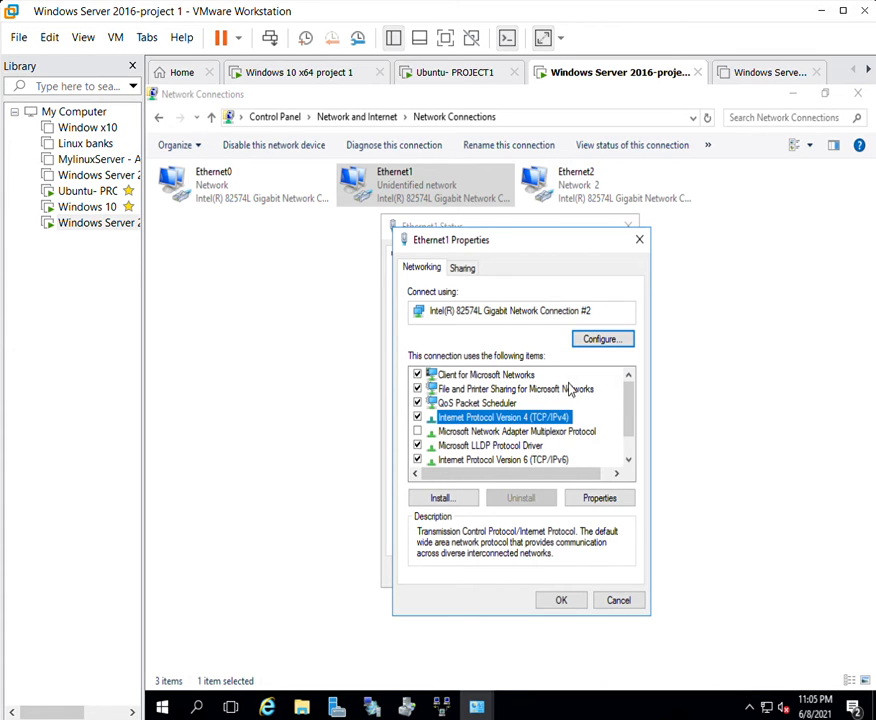
pyautogui.click(603, 496)
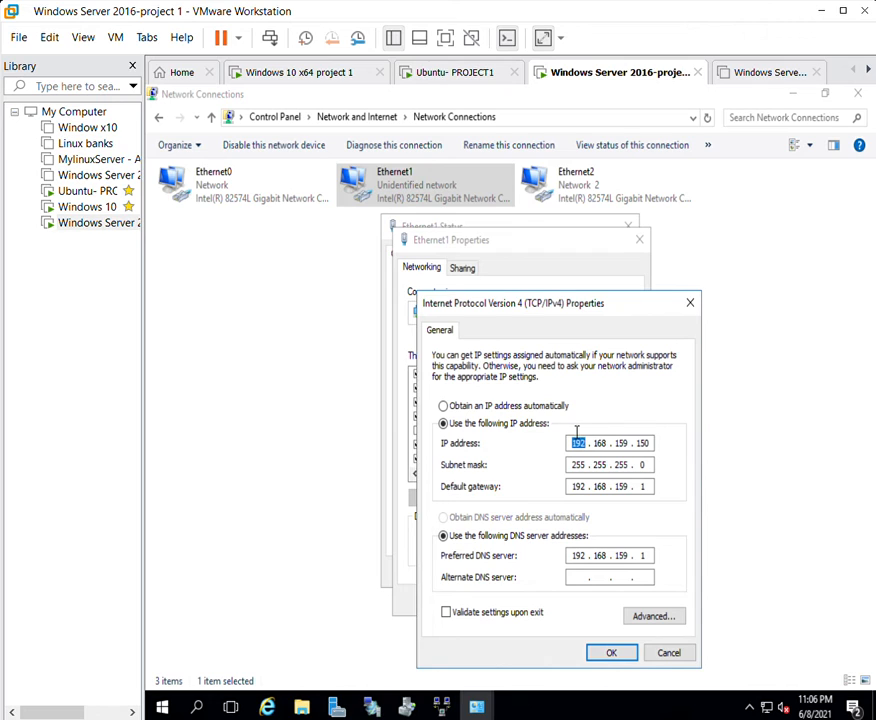
pyautogui.doubleClick(628, 436)
pyautogui.doubleClick(626, 463)
pyautogui.click(622, 485)
pyautogui.click(650, 486)
pyautogui.click(603, 555)
pyautogui.click(641, 554)
pyautogui.click(618, 648)
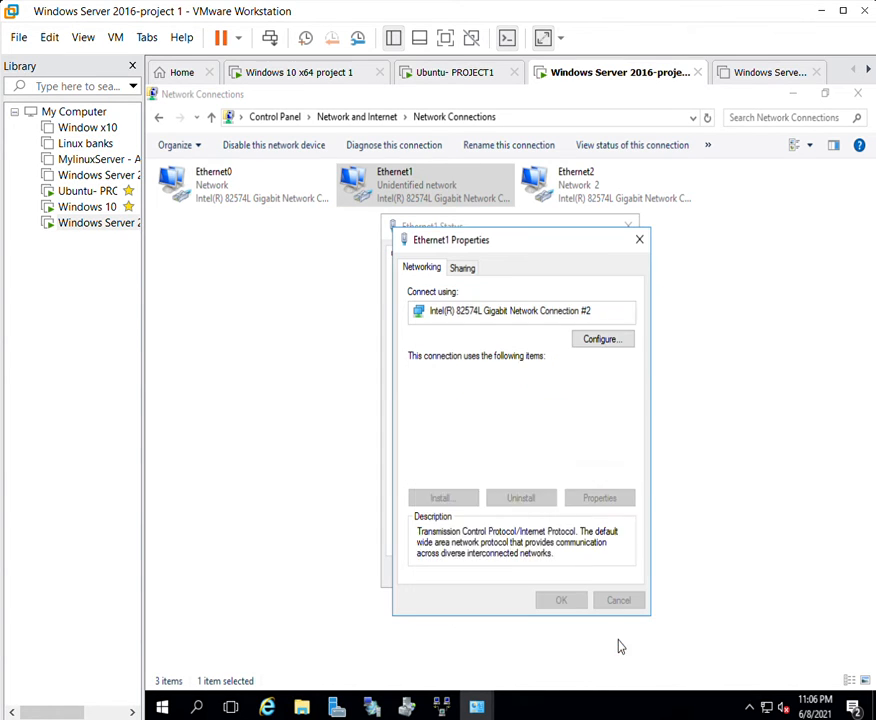
pyautogui.click(573, 592)
pyautogui.click(606, 572)
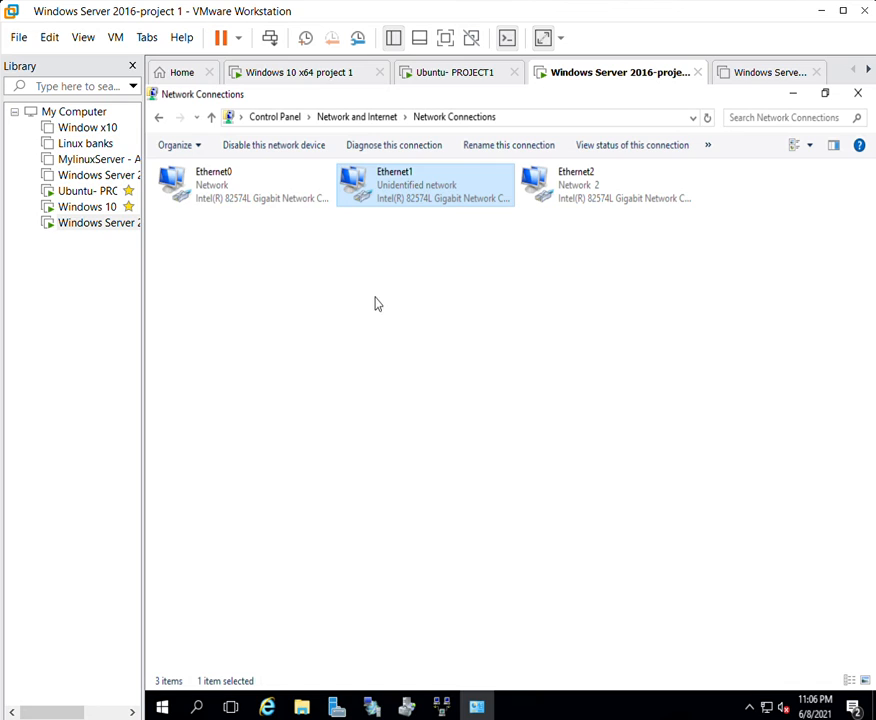
# Select Ethernet0 and restore the Network Connections window to a smaller size.
pyautogui.click(258, 198)
pyautogui.click(742, 114)
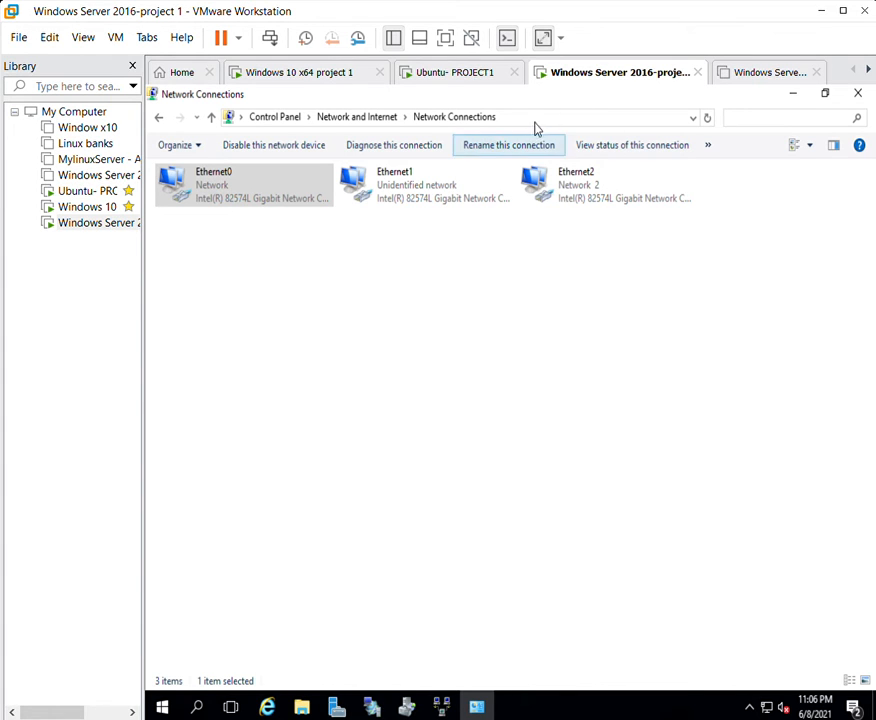
pyautogui.moveTo(524, 90); pyautogui.dragTo(509, 119)
# Open Computer Management's Local Users and Groups > Users, listing Administrator, DefaultAccount and Guest.
pyautogui.click(716, 166)
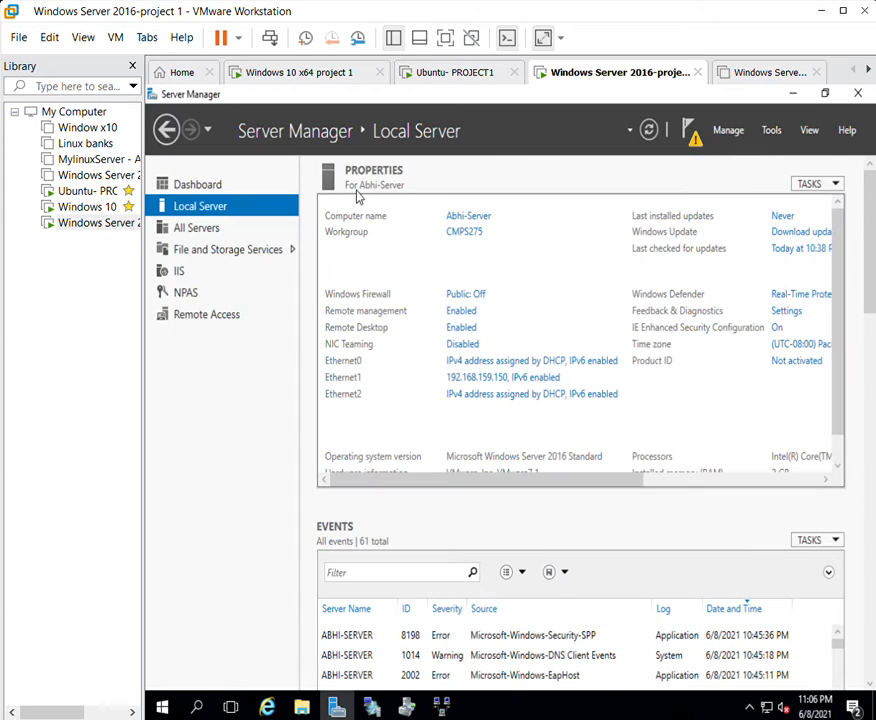
pyautogui.click(770, 130)
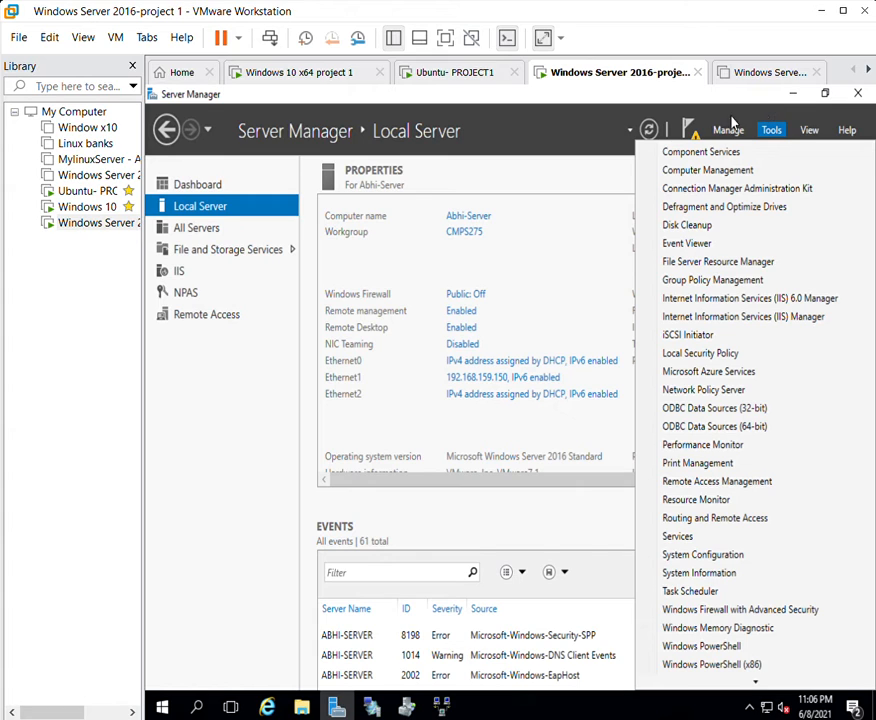
pyautogui.click(699, 165)
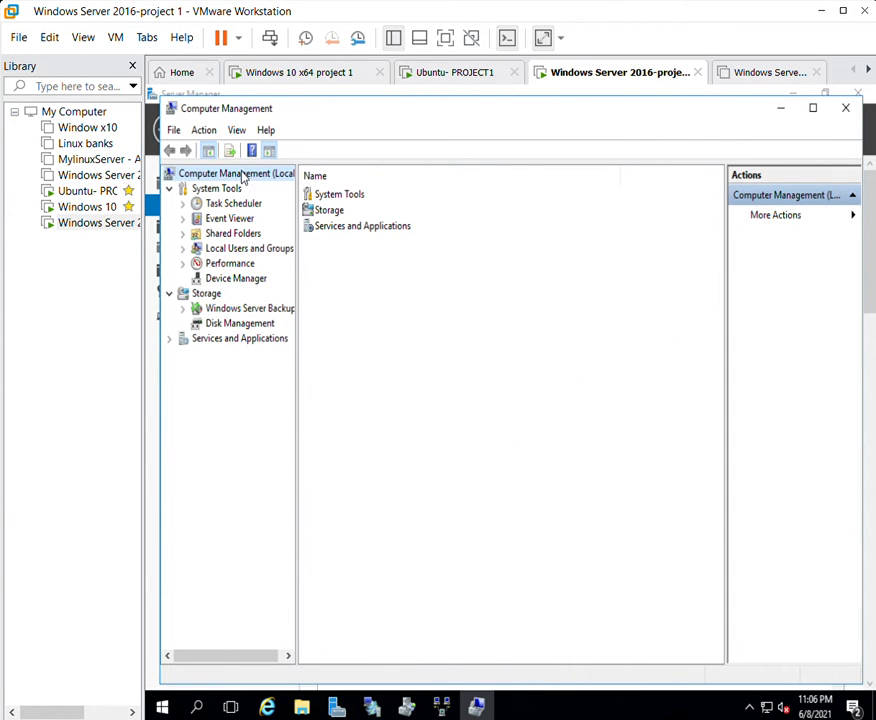
pyautogui.click(226, 247)
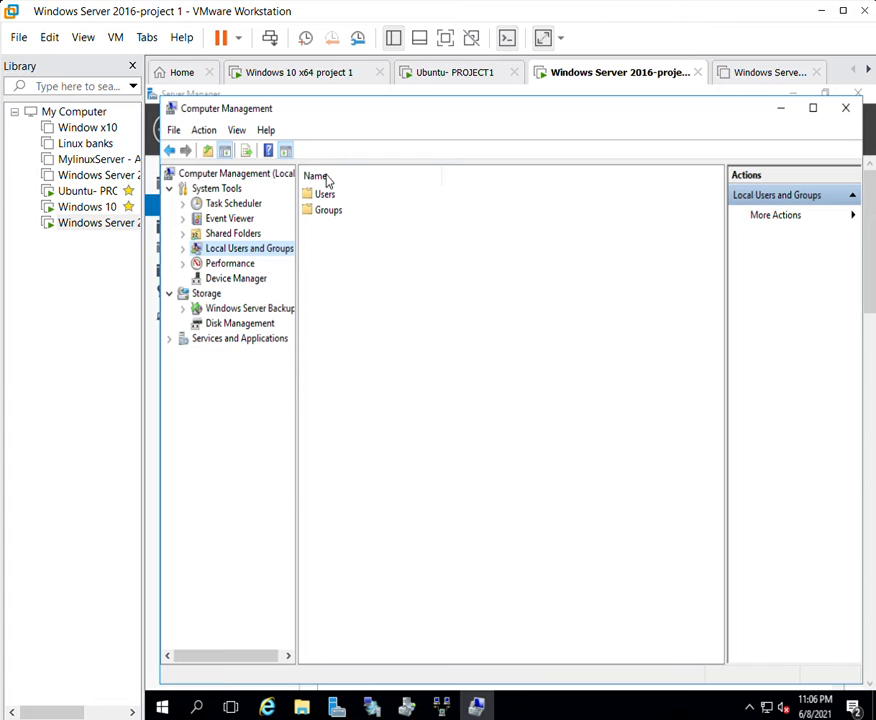
pyautogui.press('Tab')
pyautogui.press('Return')
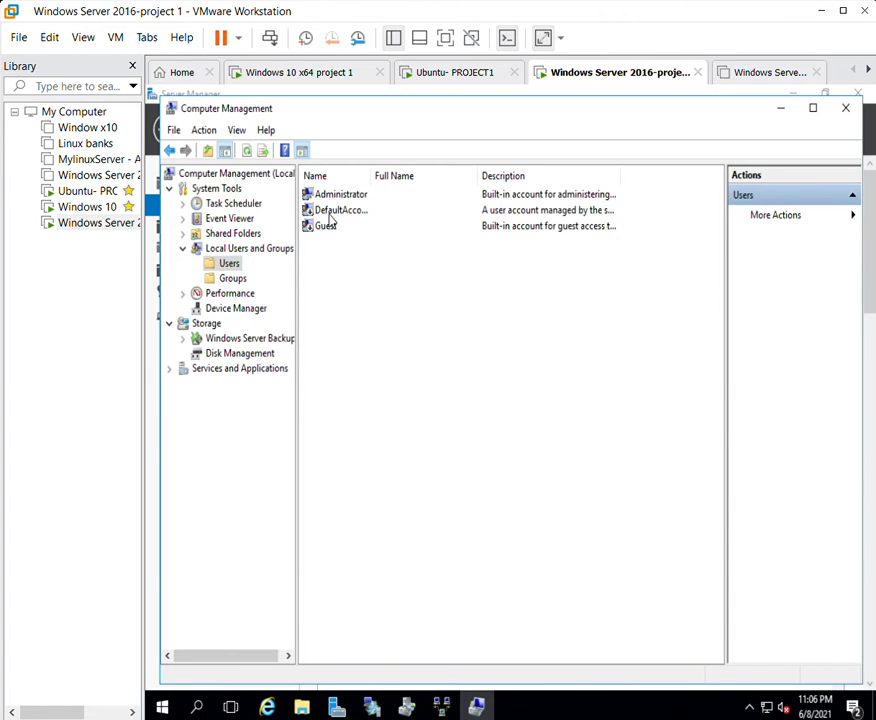
pyautogui.click(326, 226)
pyautogui.rightClick(460, 302)
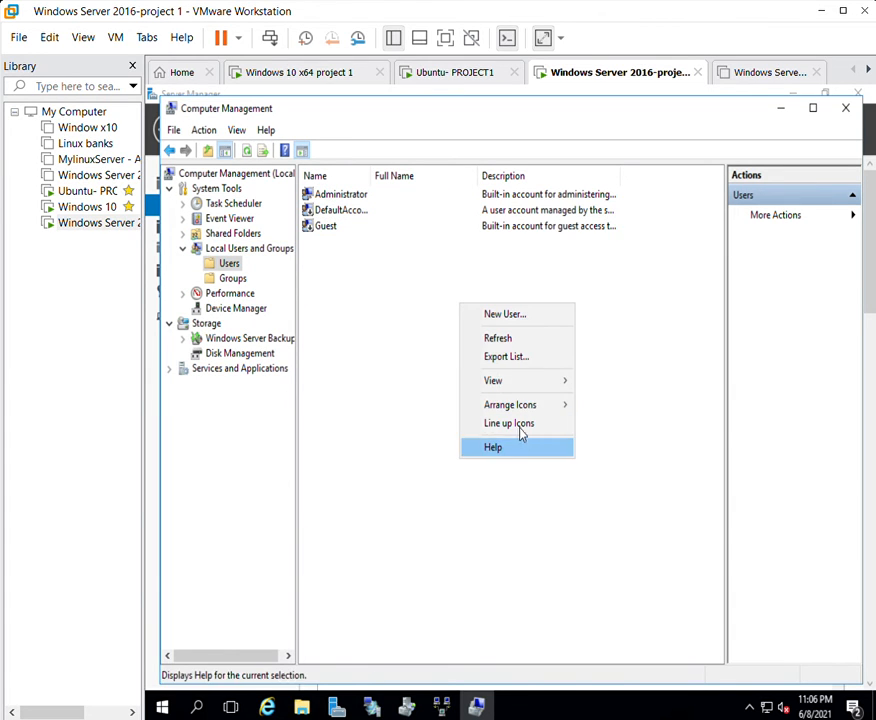
# Enter the new account's user name and full name in the New User form.
pyautogui.click(507, 310)
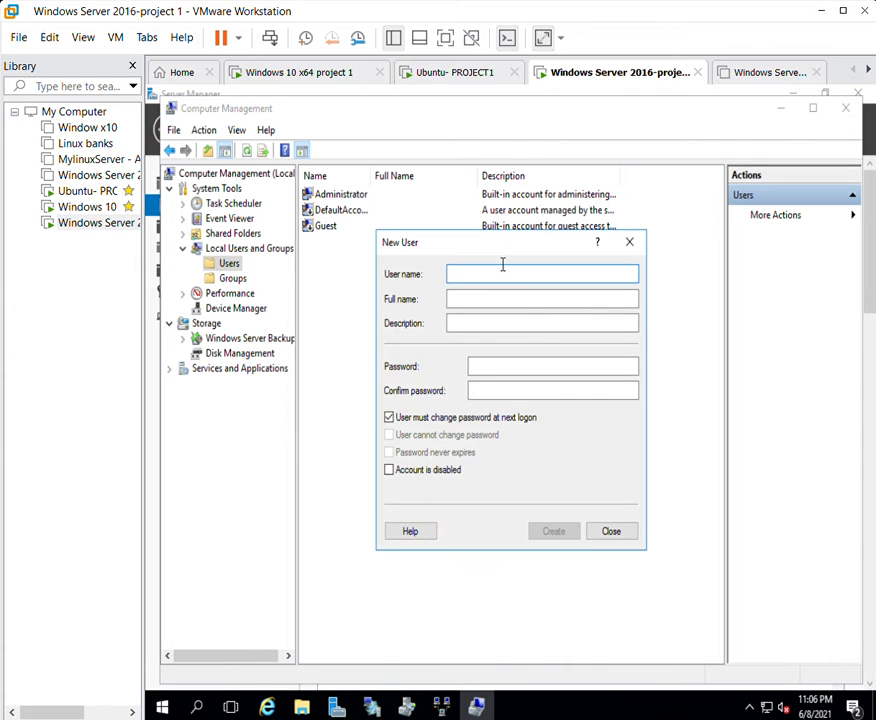
pyautogui.write('Abhikara')
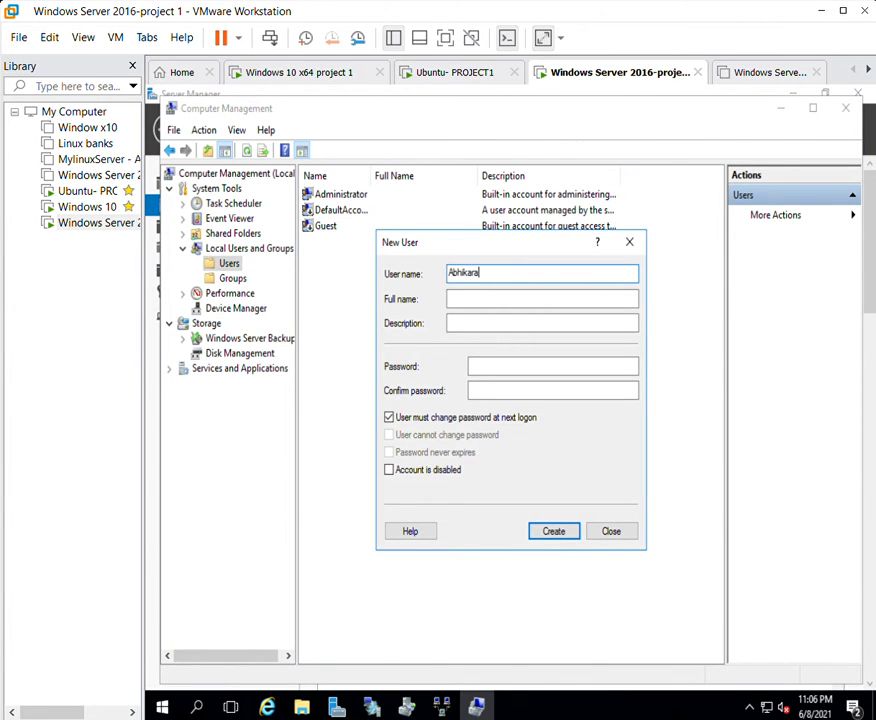
pyautogui.write('n')
pyautogui.press('Tab')
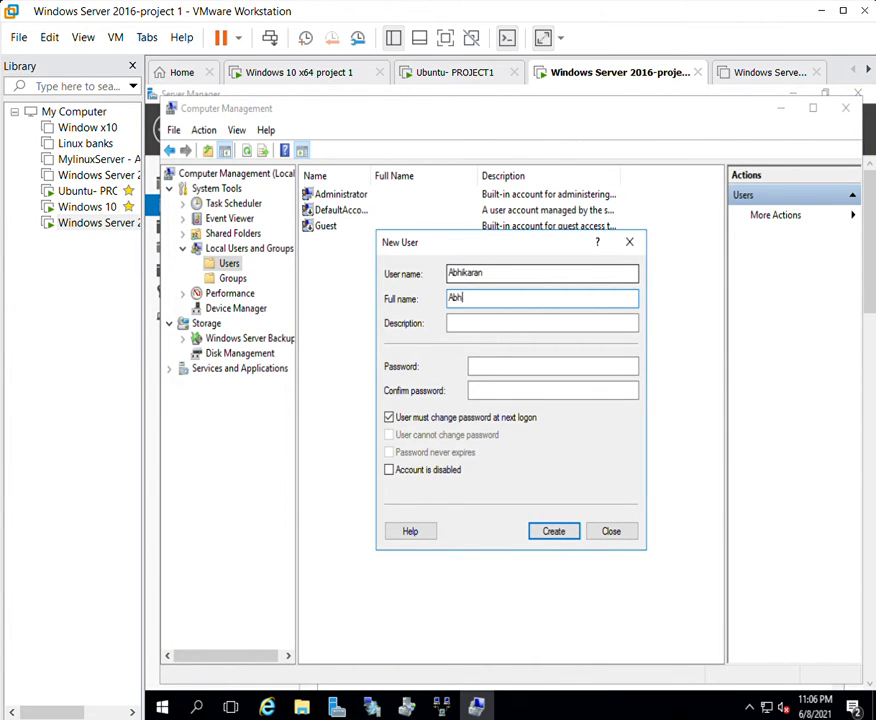
pyautogui.write('Abhikaran1')
pyautogui.press('Tab')
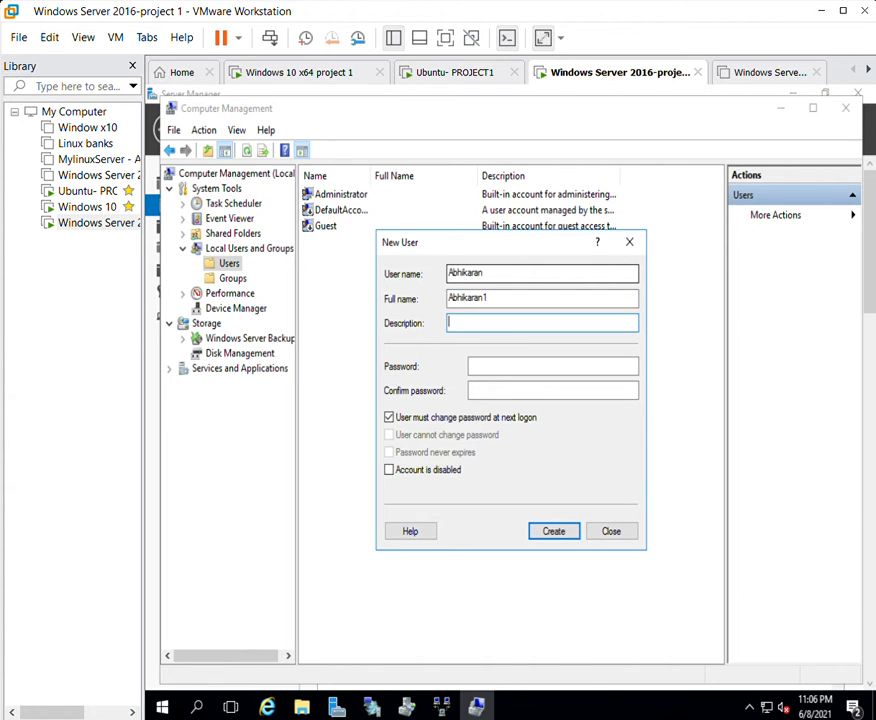
# Set the password, clear must-change, enable user-cannot-change-password, and create the account.
pyautogui.click(511, 361)
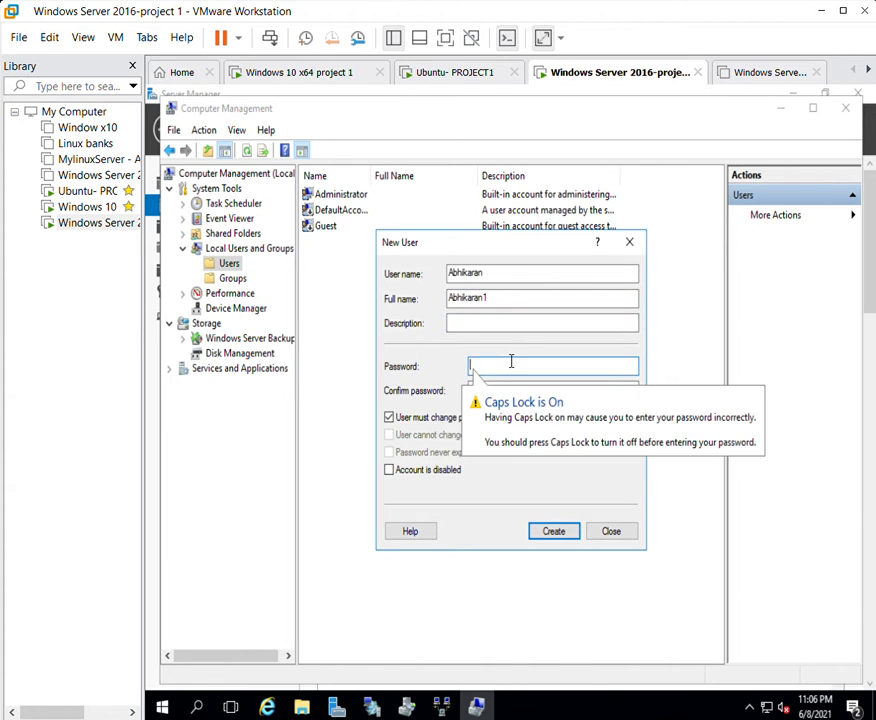
pyautogui.press('capslock')
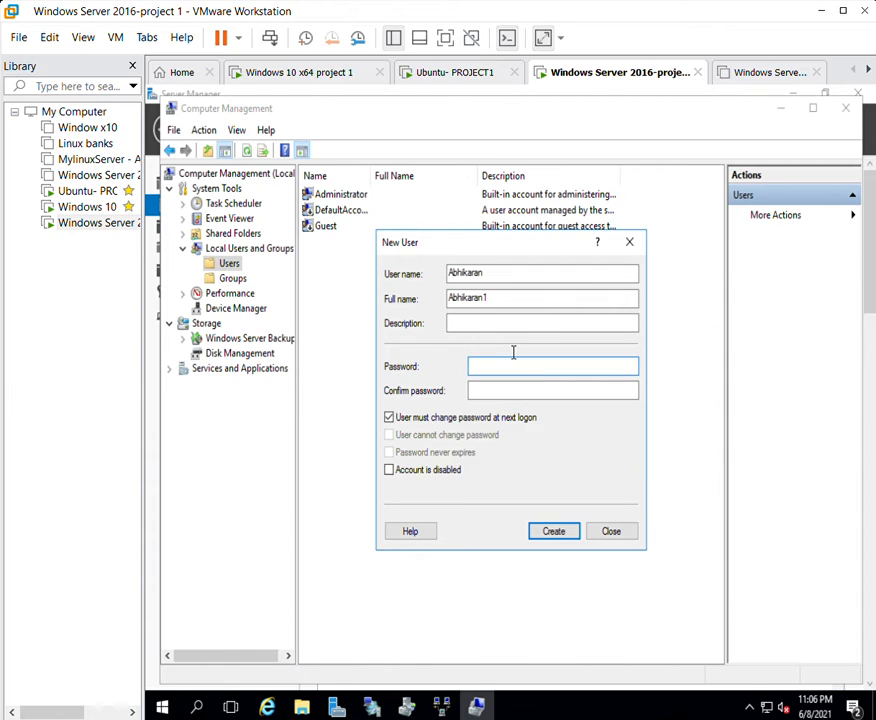
pyautogui.press('Tab')
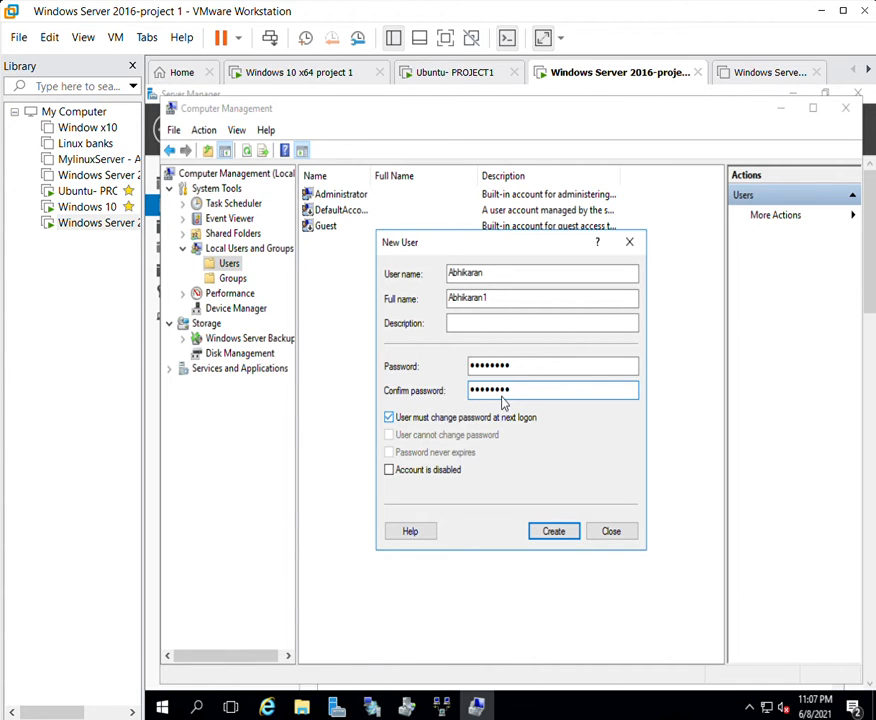
pyautogui.click(391, 415)
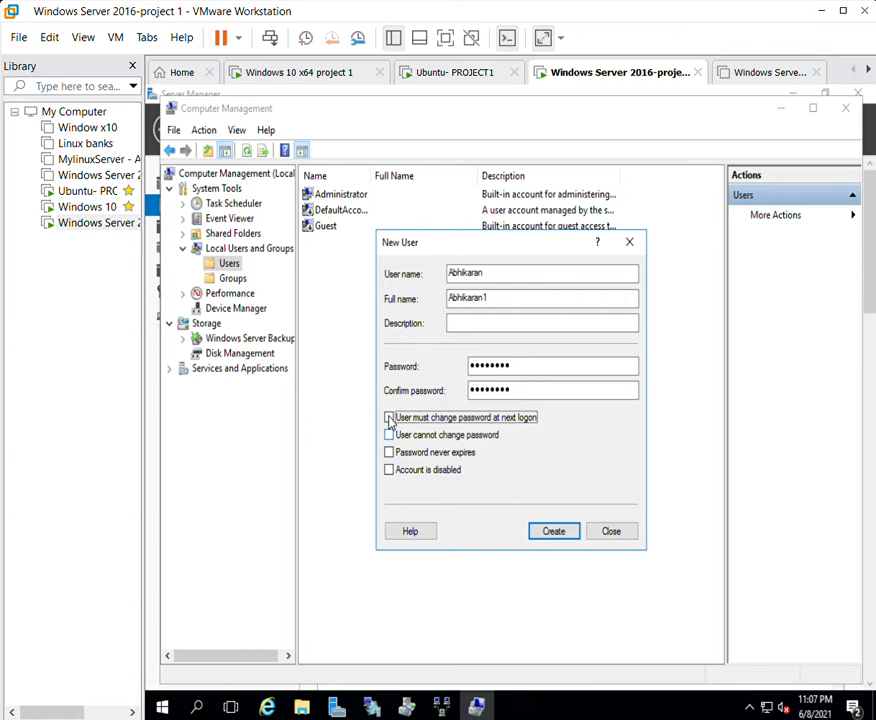
pyautogui.click(390, 430)
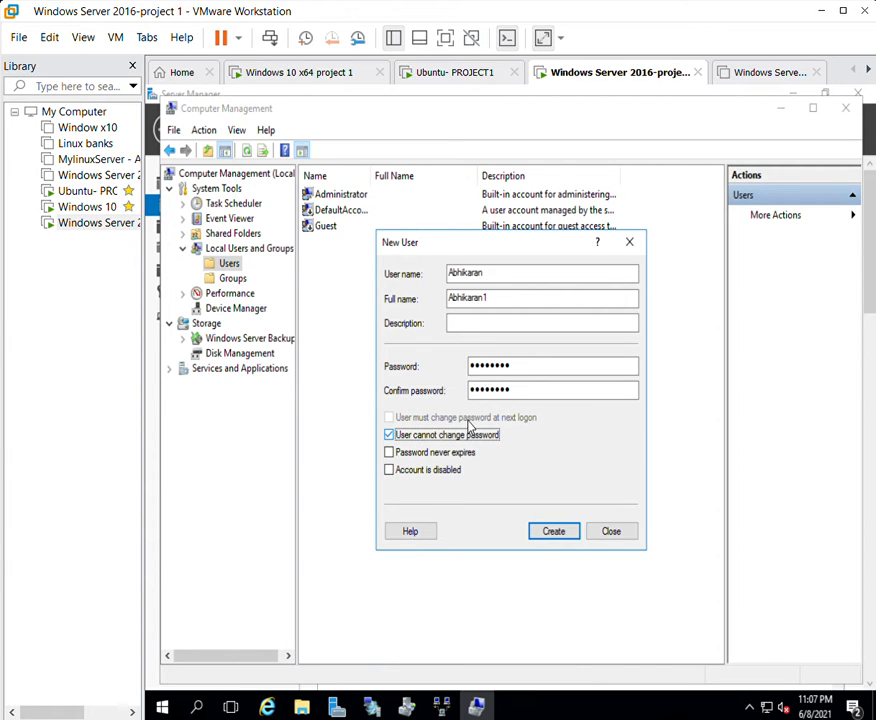
pyautogui.click(553, 530)
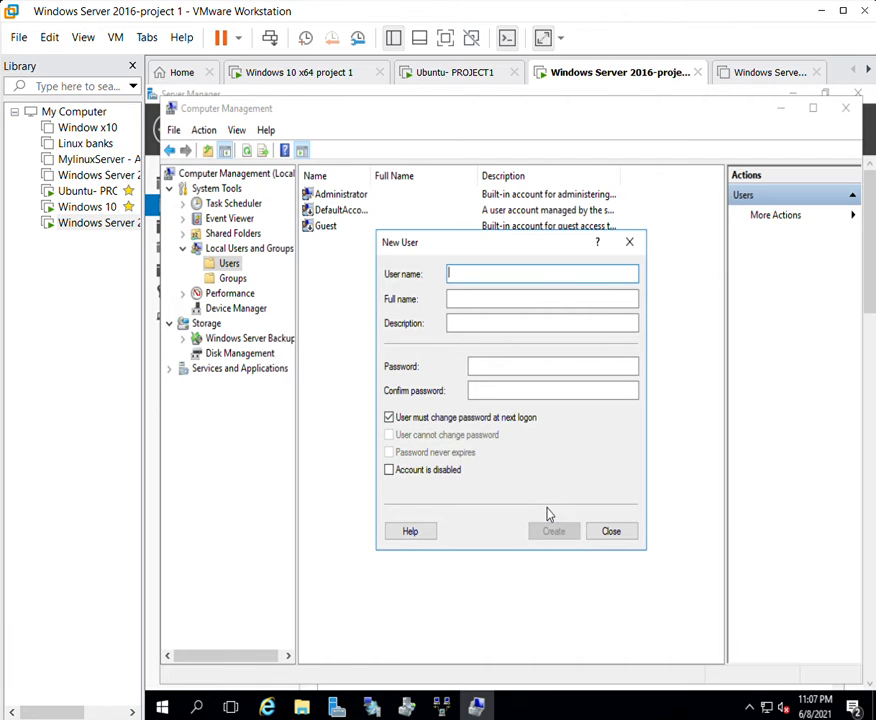
pyautogui.click(629, 240)
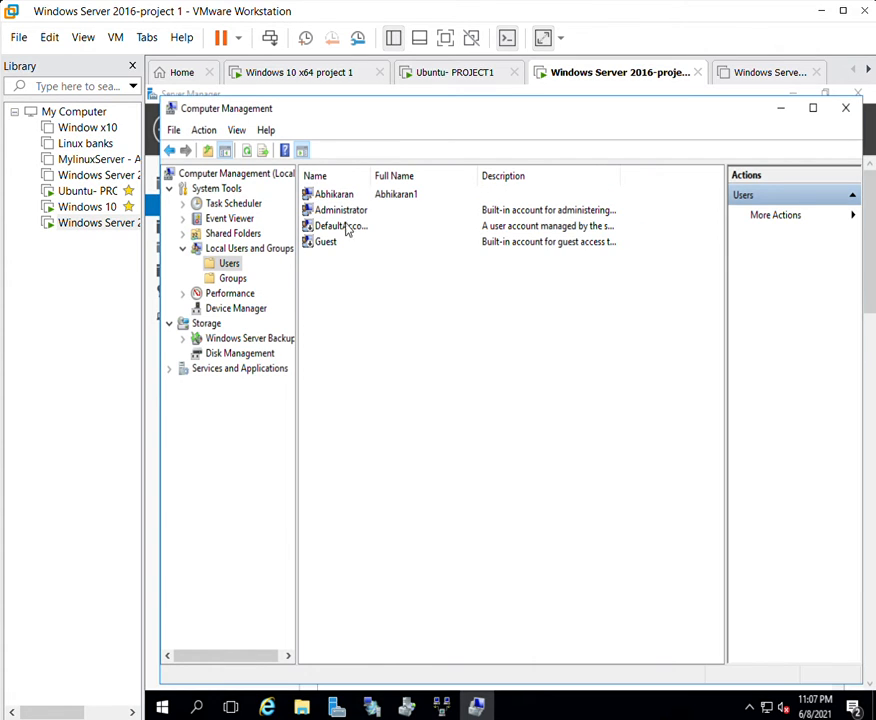
# Add the new user account to the Administrators group's member list.
pyautogui.click(338, 194)
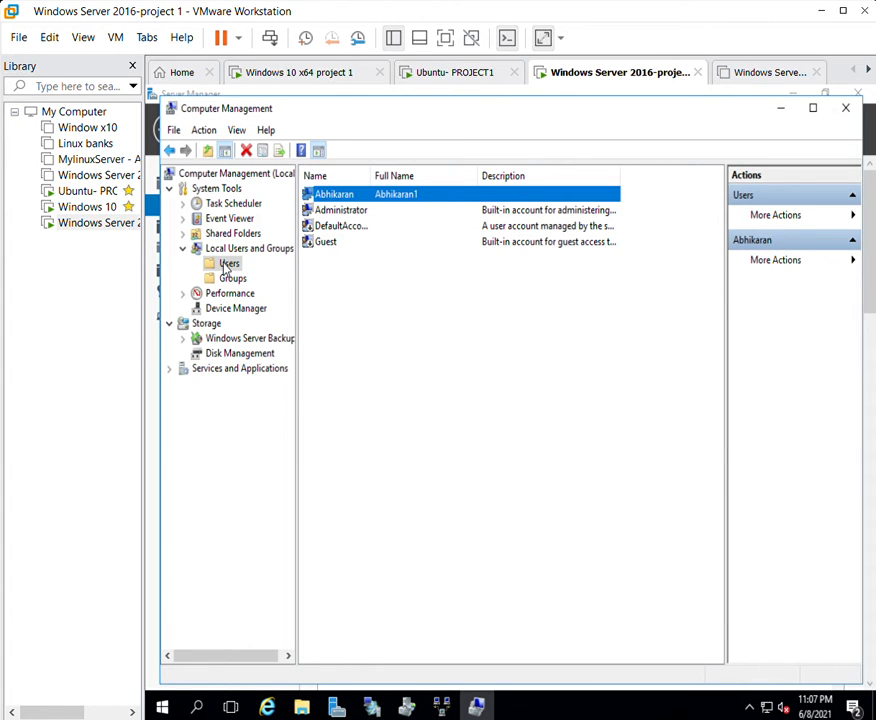
pyautogui.press('Down')
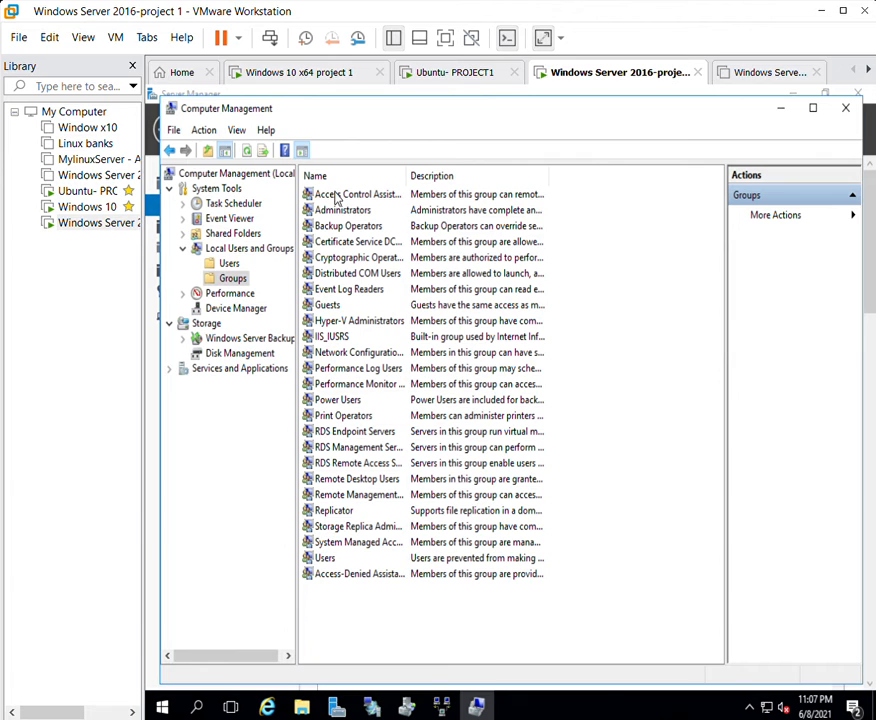
pyautogui.press('Down')
pyautogui.press('Return')
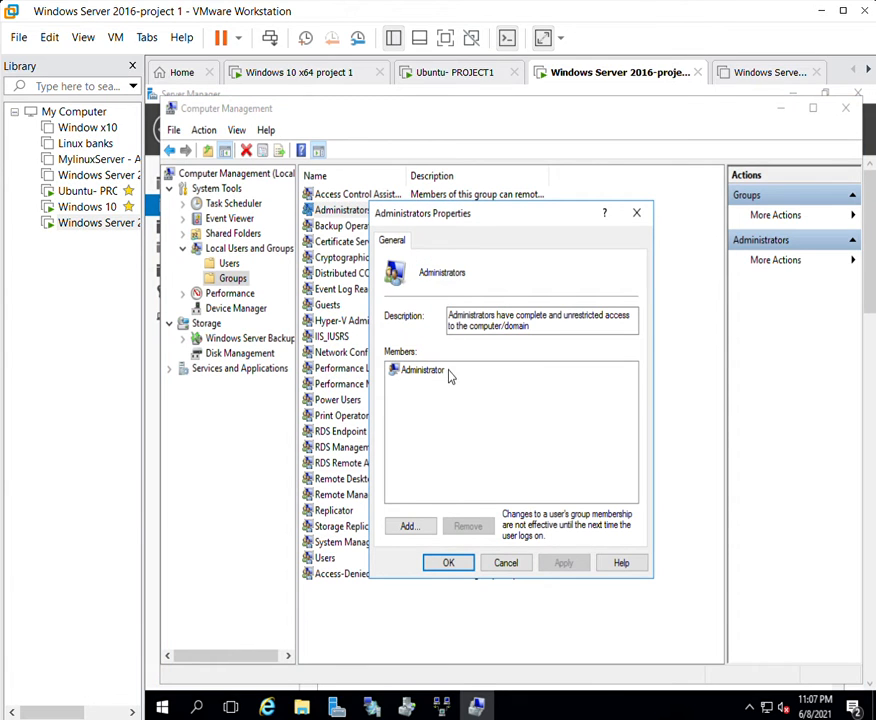
pyautogui.click(407, 524)
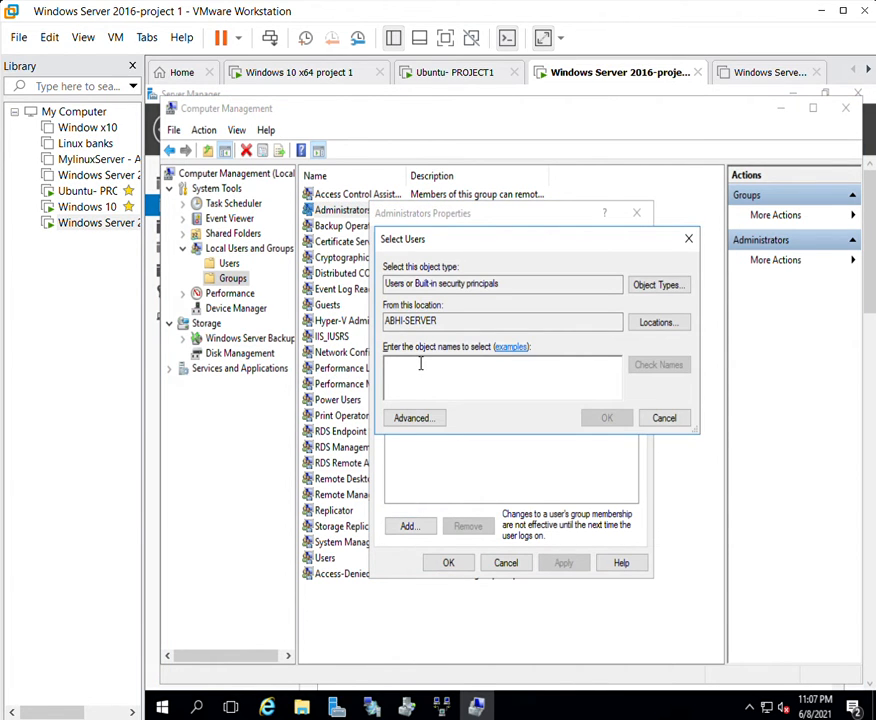
pyautogui.write('Abhikara')
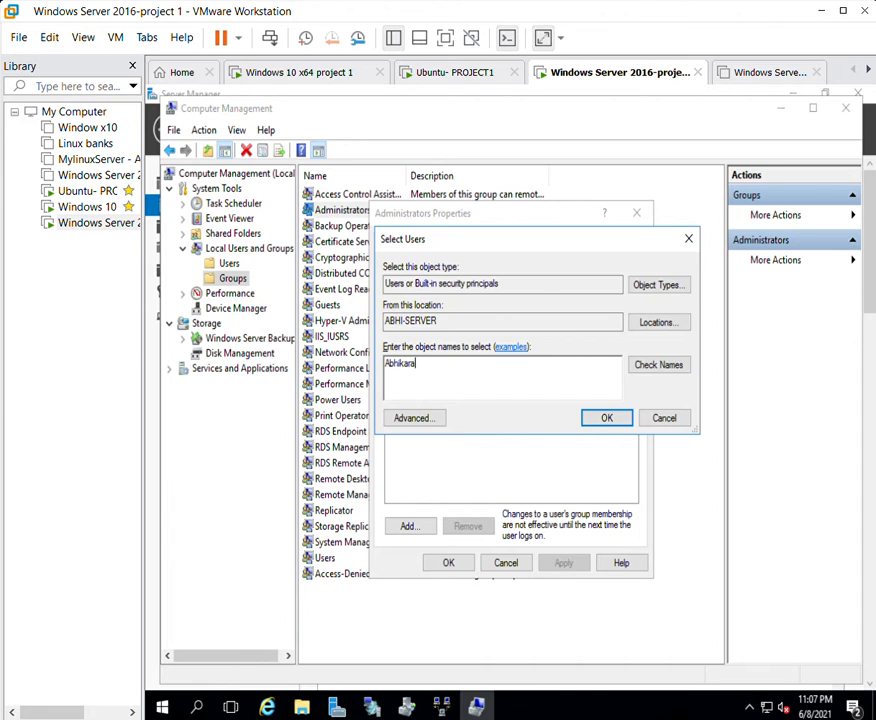
pyautogui.write('n')
pyautogui.click(600, 415)
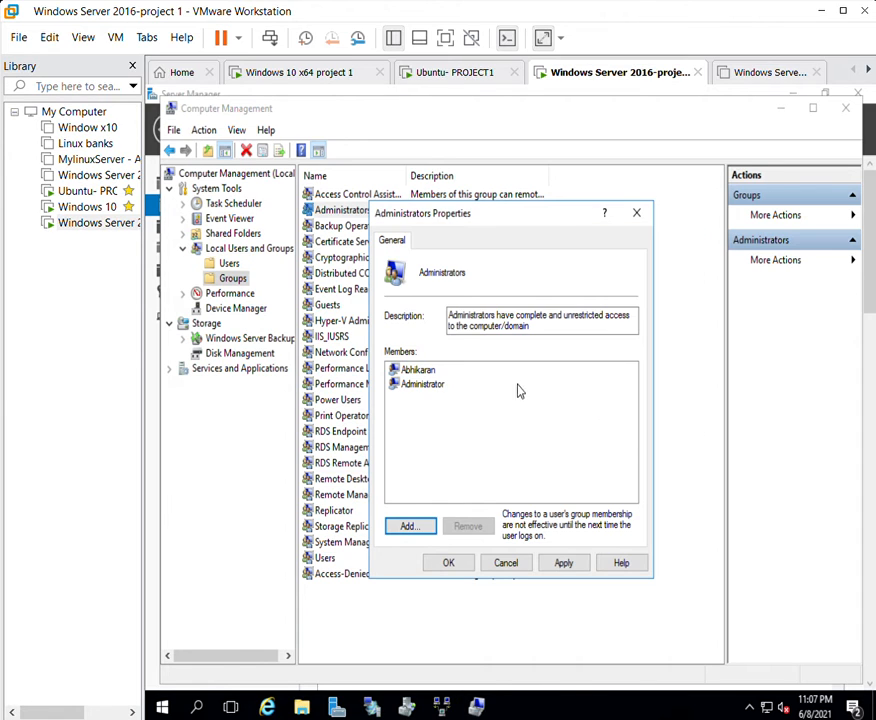
# Apply the membership change and reopen Administrators to verify the new member is listed.
pyautogui.click(390, 367)
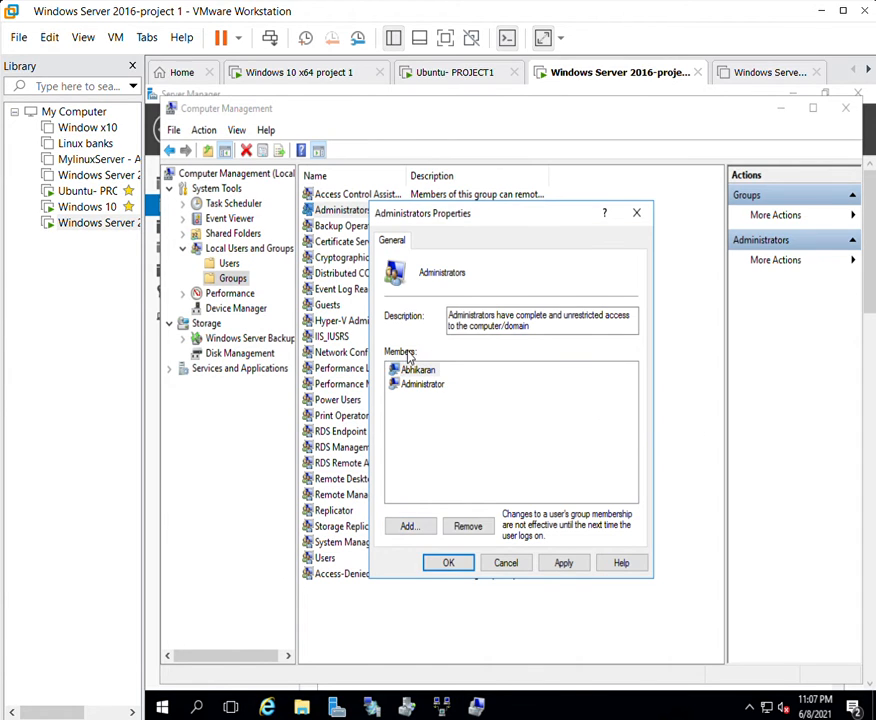
pyautogui.click(437, 366)
pyautogui.click(445, 364)
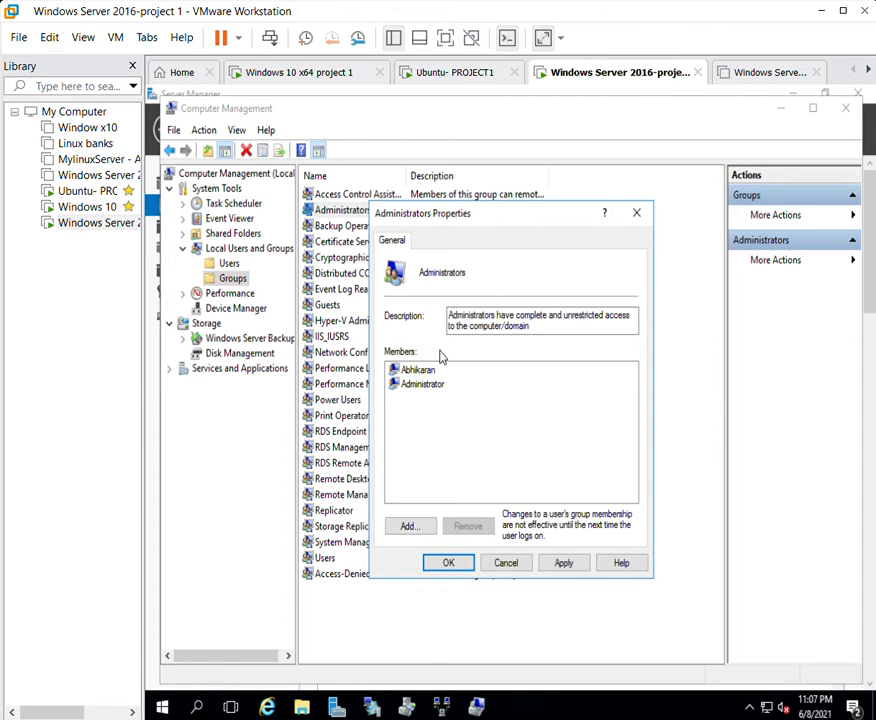
pyautogui.click(437, 366)
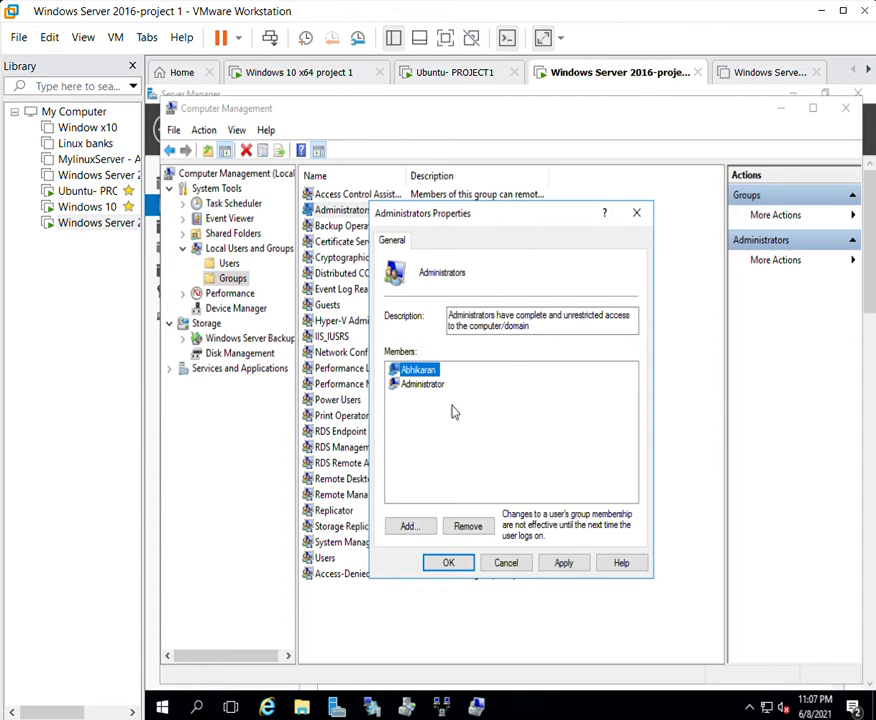
pyautogui.click(564, 562)
pyautogui.click(461, 558)
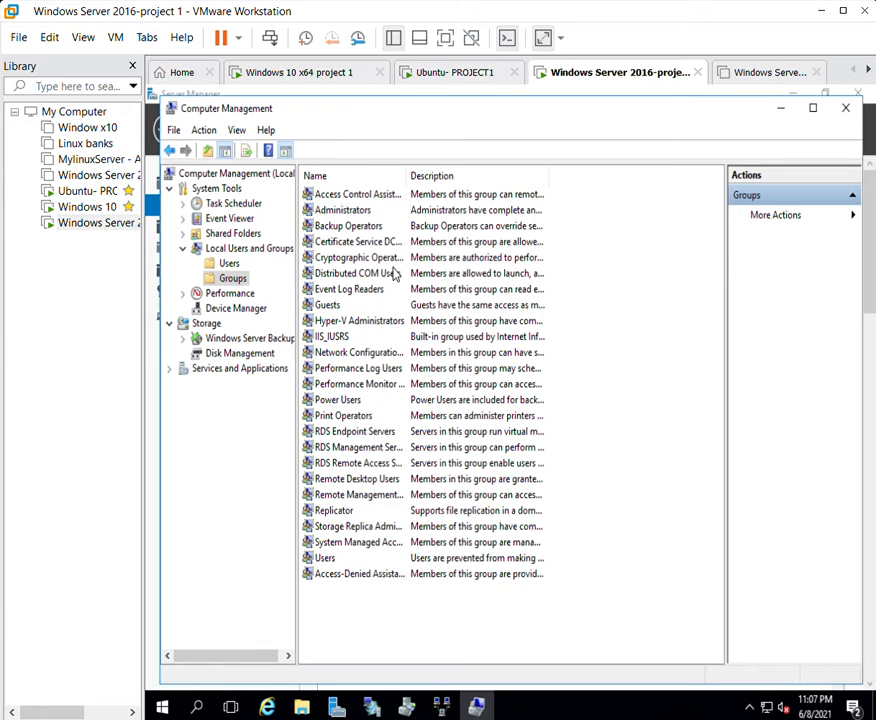
pyautogui.doubleClick(339, 208)
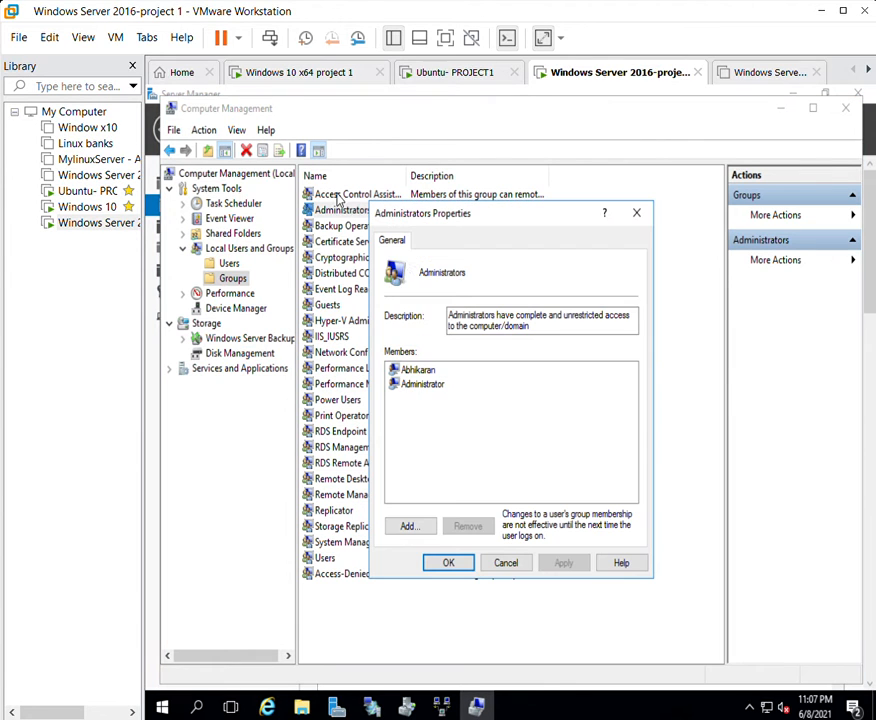
pyautogui.click(429, 366)
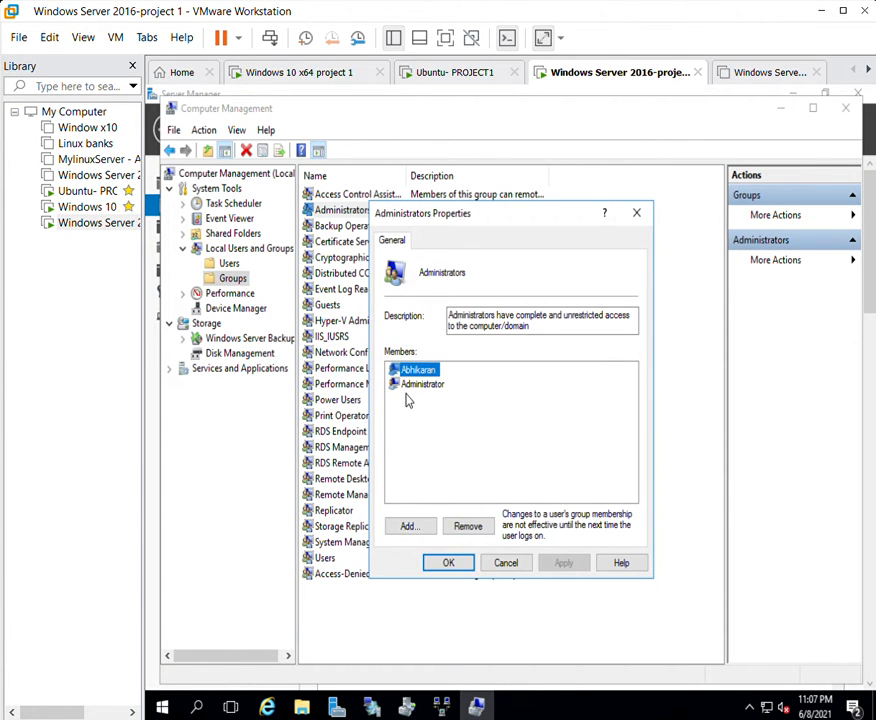
pyautogui.click(458, 558)
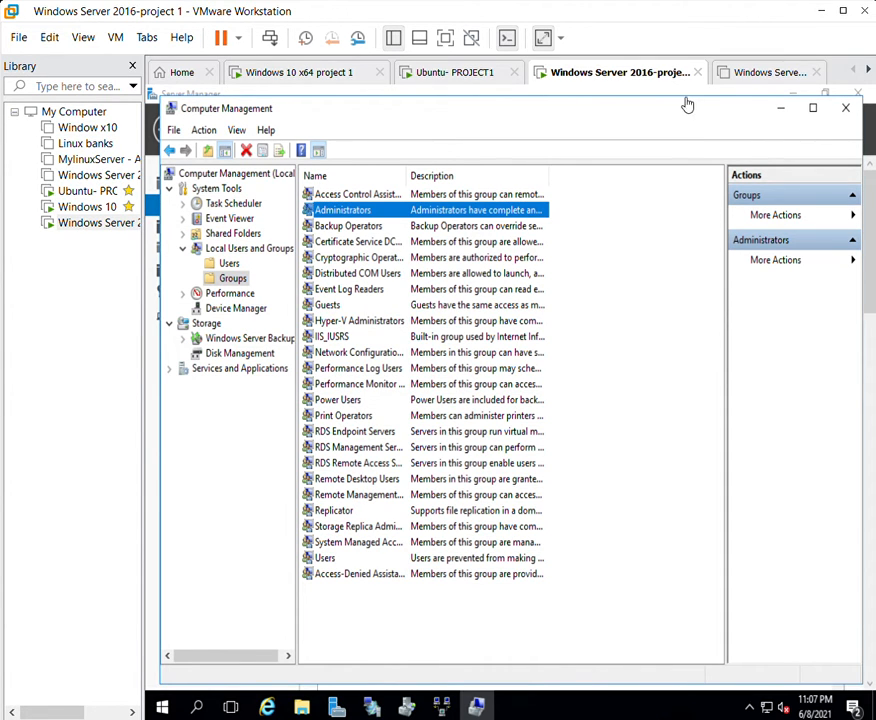
# Open the properties of the SHAREDFILE folder on Local Disk (C:).
pyautogui.click(776, 100)
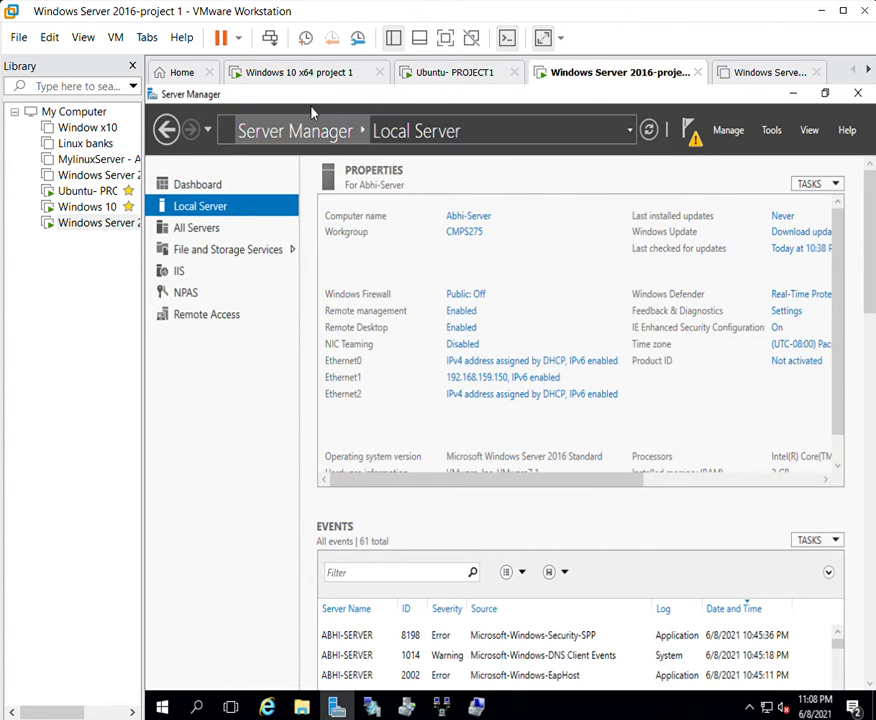
pyautogui.click(302, 702)
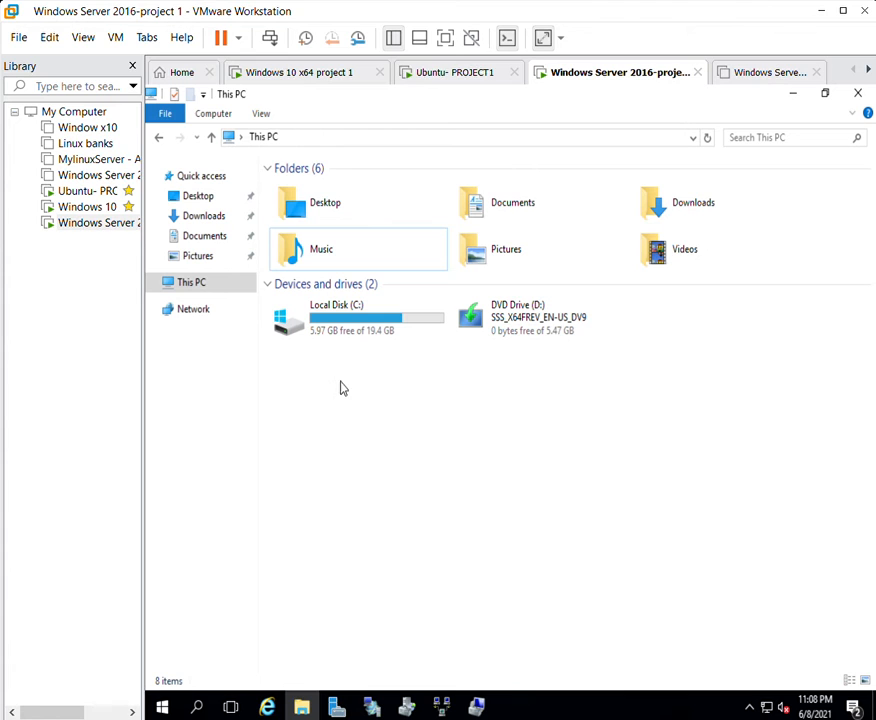
pyautogui.rightClick(357, 401)
pyautogui.press('Escape')
pyautogui.press('Escape')
pyautogui.doubleClick(336, 307)
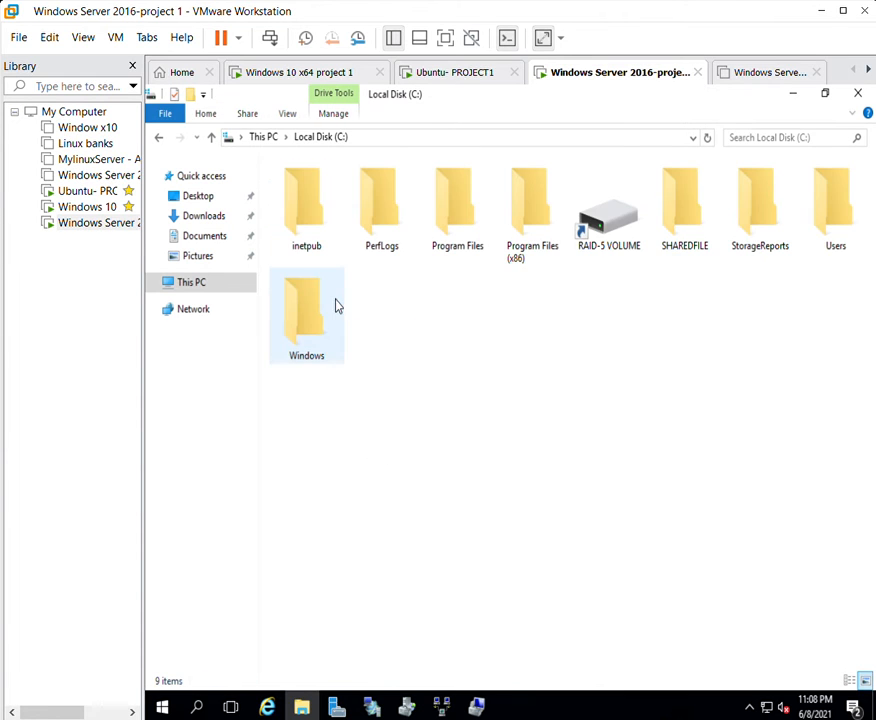
pyautogui.click(688, 210)
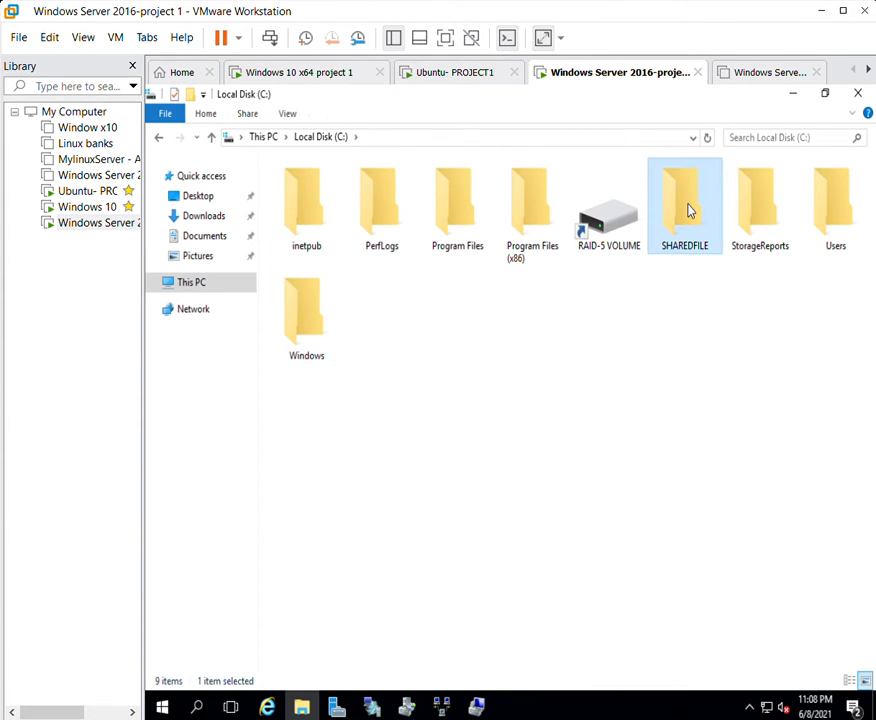
pyautogui.rightClick(687, 208)
pyautogui.click(724, 507)
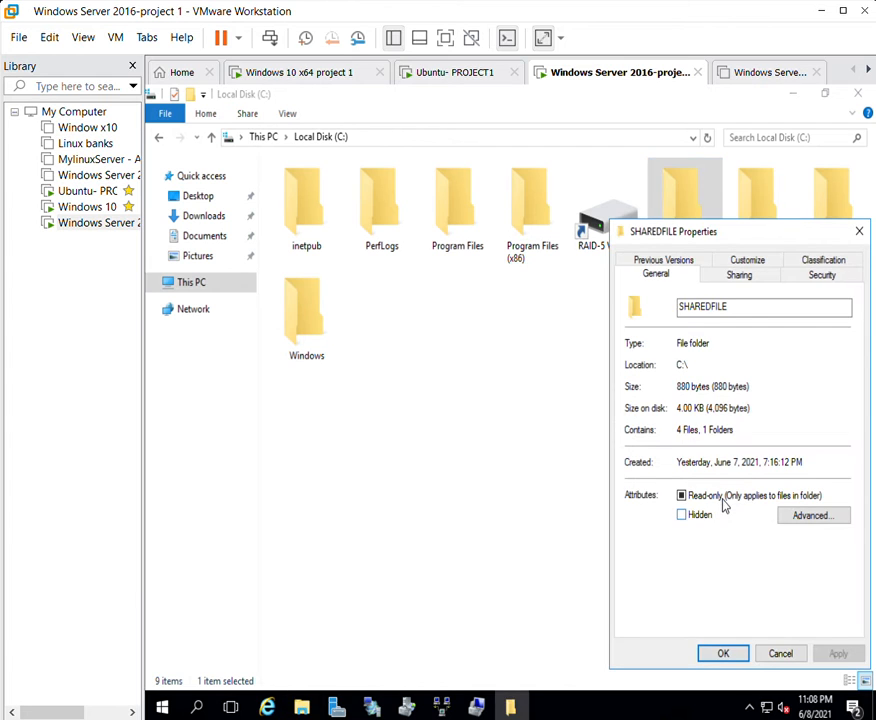
pyautogui.moveTo(712, 231); pyautogui.dragTo(481, 194)
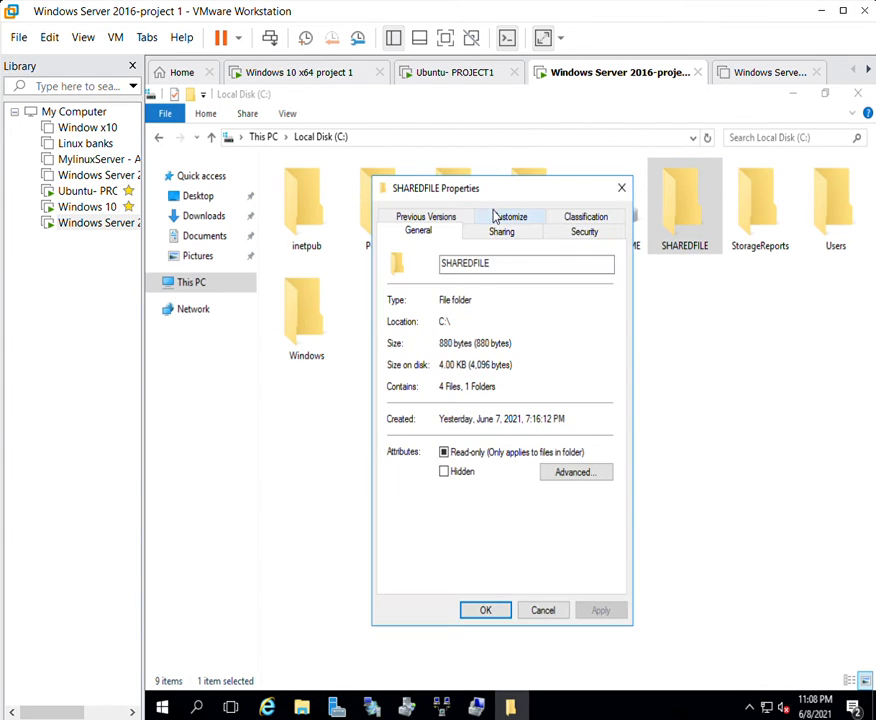
# Share the SHAREDFILE folder with Everyone.
pyautogui.click(500, 224)
pyautogui.click(419, 340)
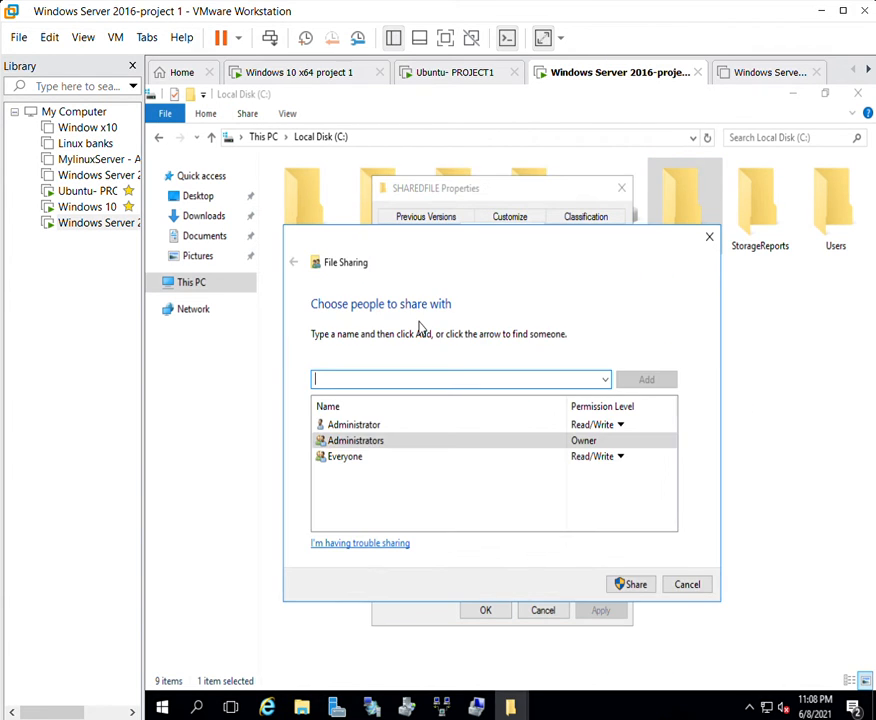
pyautogui.click(605, 379)
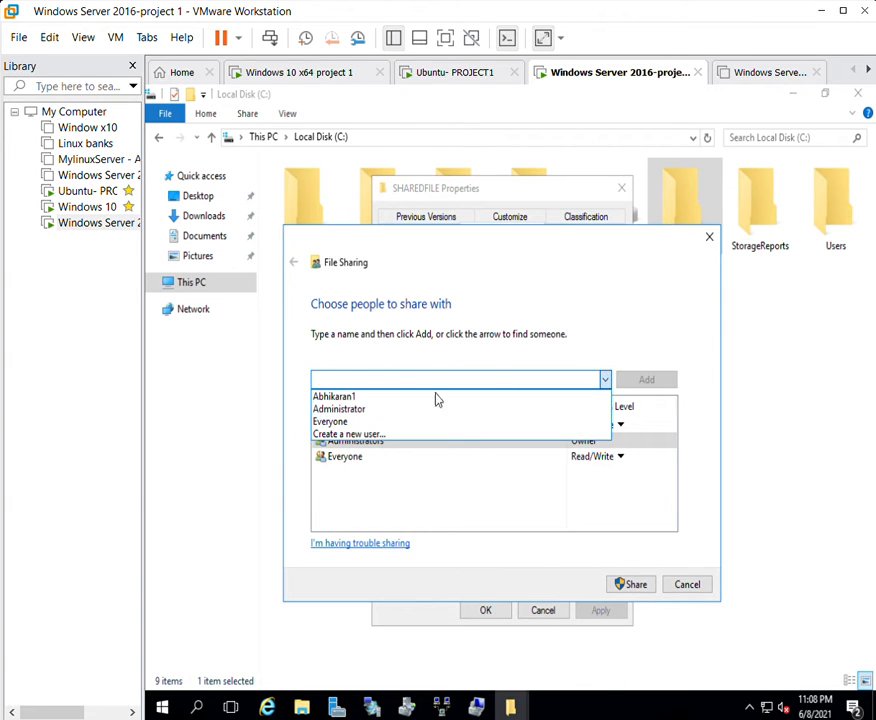
pyautogui.click(365, 420)
pyautogui.click(646, 379)
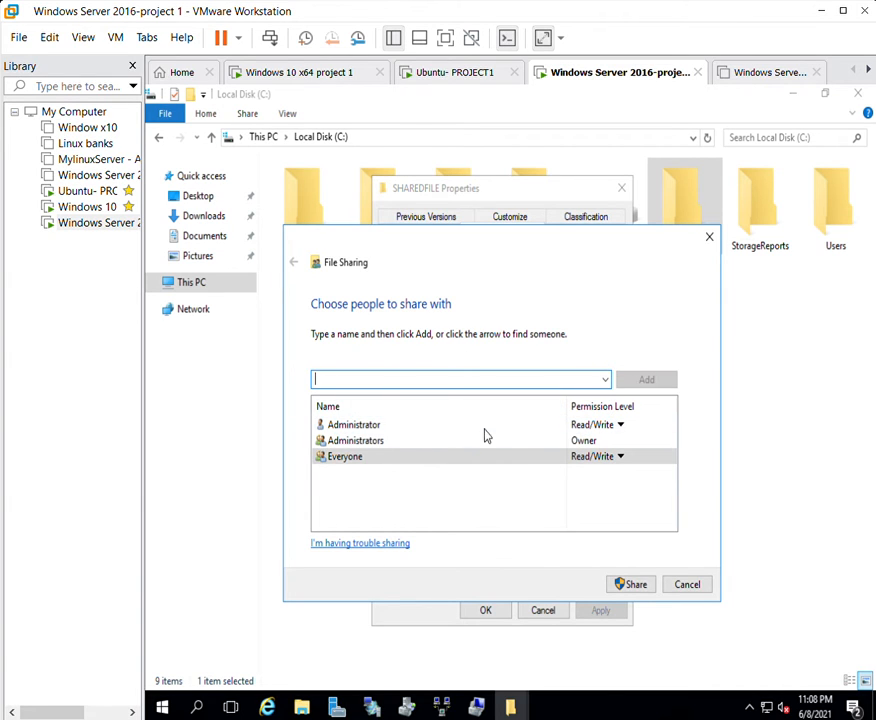
pyautogui.click(632, 582)
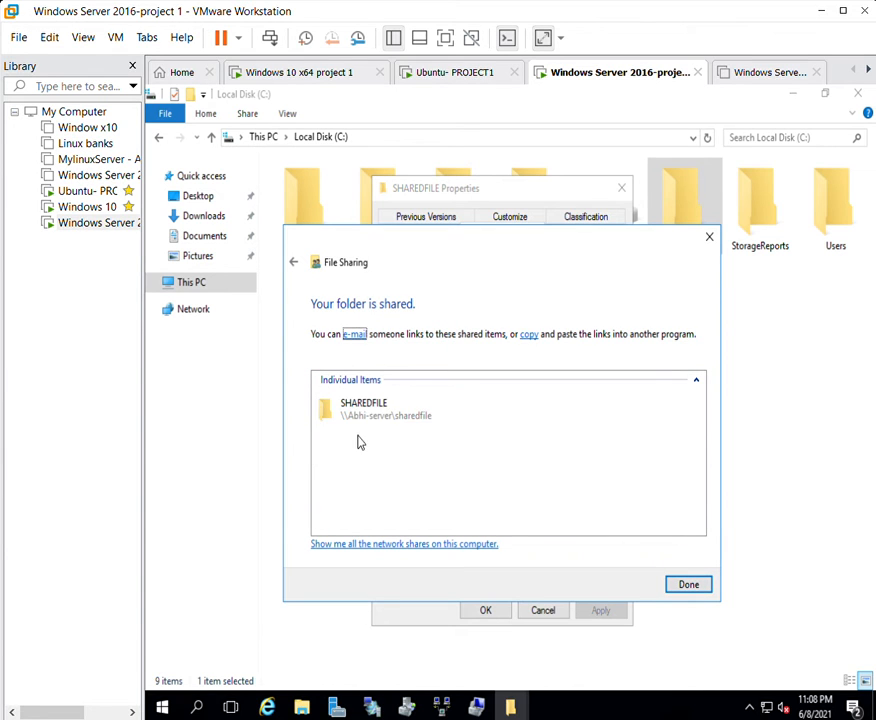
pyautogui.click(687, 583)
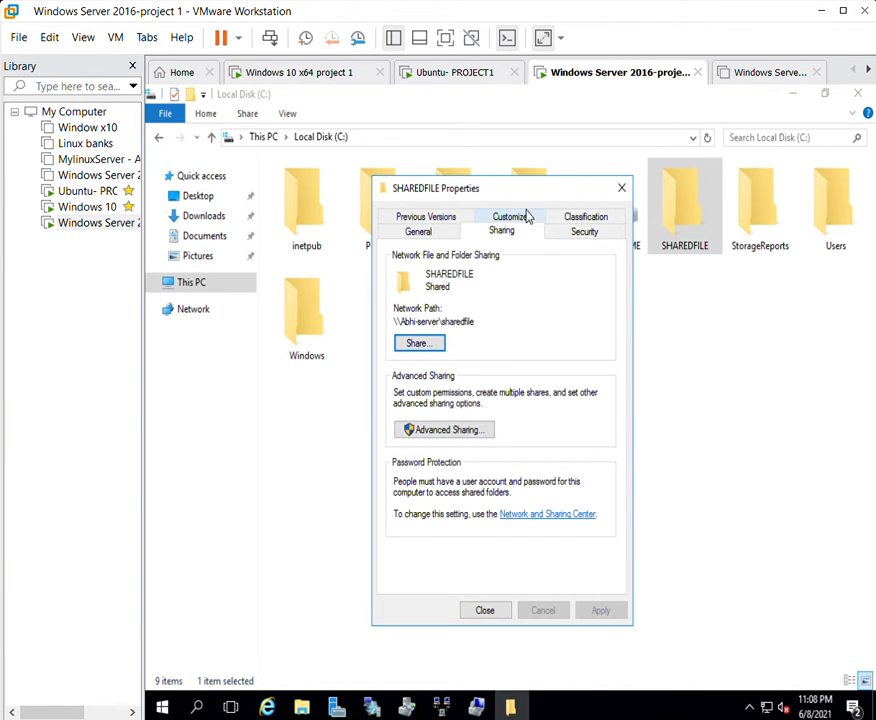
# Remove Everyone's Full control Allow permission in SHAREDFILE's security settings.
pyautogui.click(582, 224)
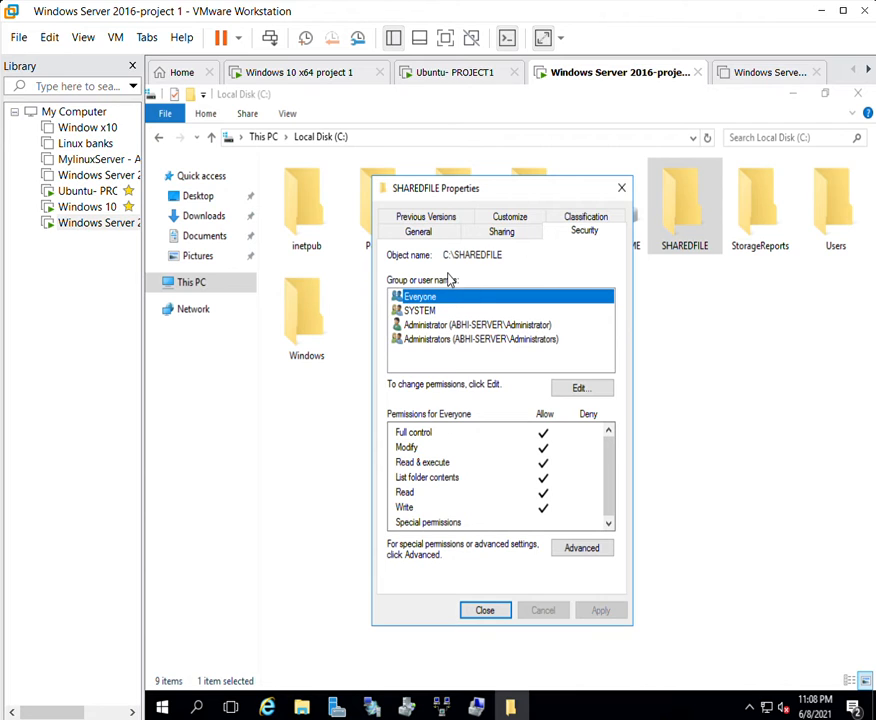
pyautogui.click(583, 383)
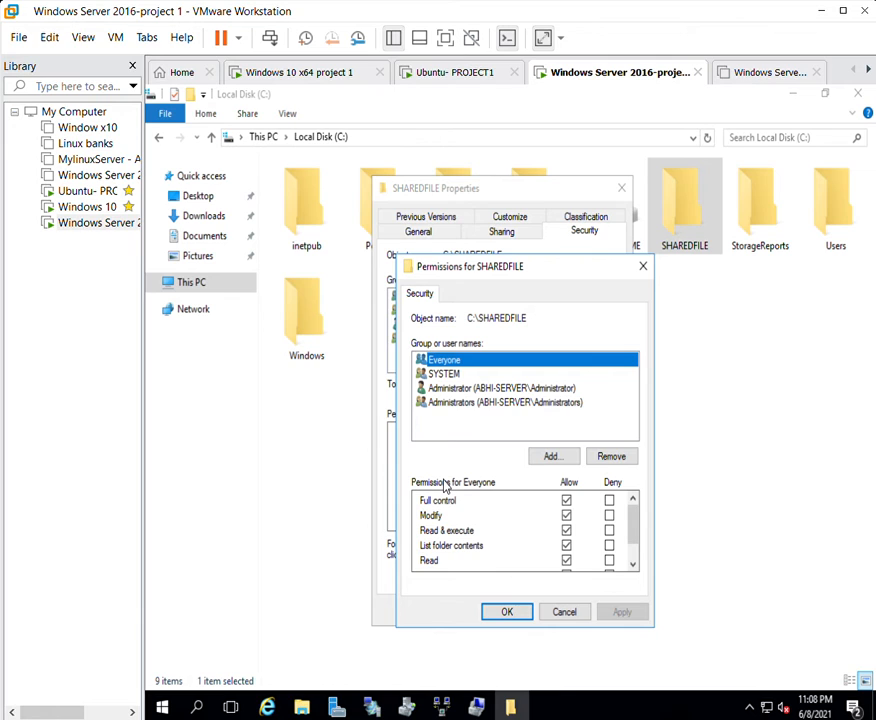
pyautogui.click(567, 499)
pyautogui.click(620, 611)
pyautogui.click(508, 610)
pyautogui.click(490, 609)
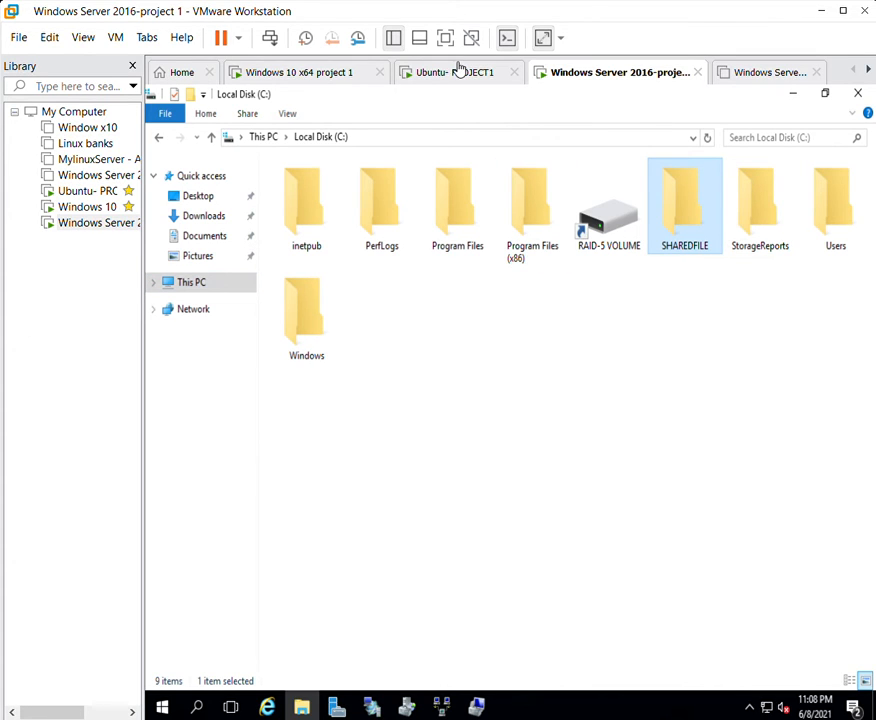
# On the Windows 10 VM, map the server's SHAREDFILE share as network drive X:.
pyautogui.click(272, 64)
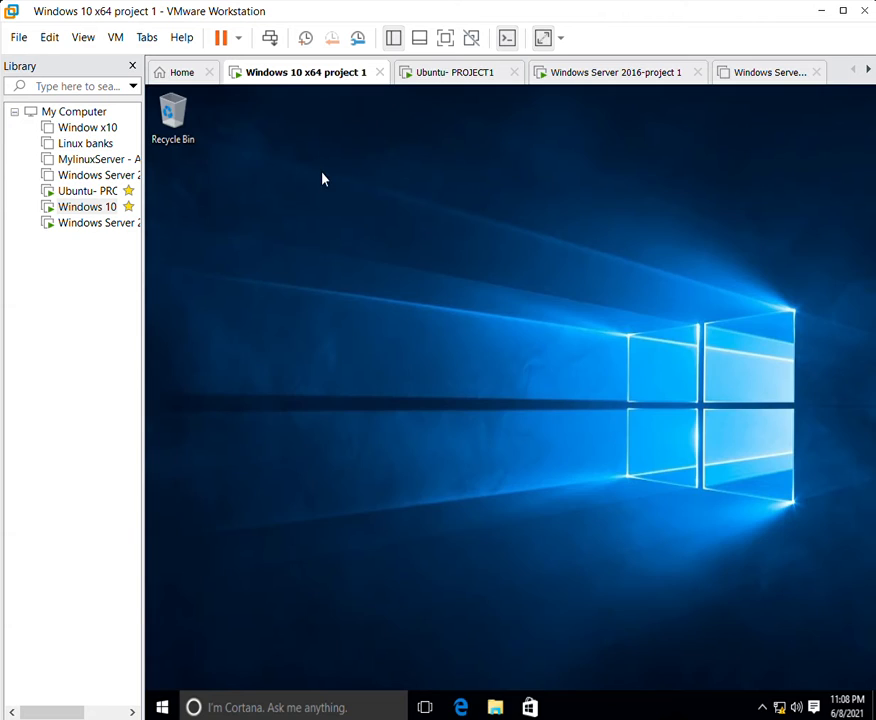
pyautogui.click(495, 706)
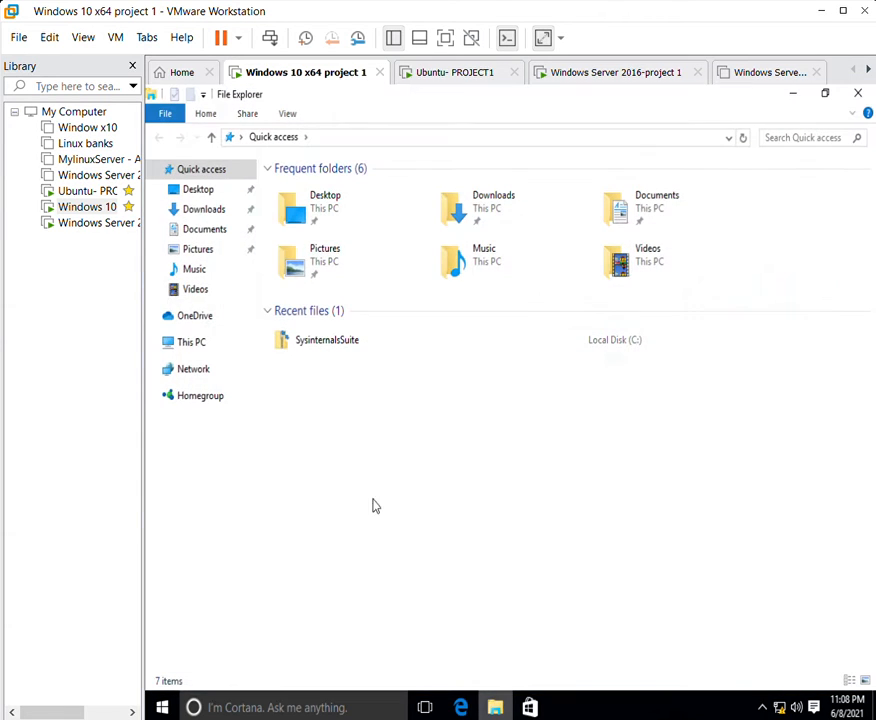
pyautogui.rightClick(199, 340)
pyautogui.click(276, 416)
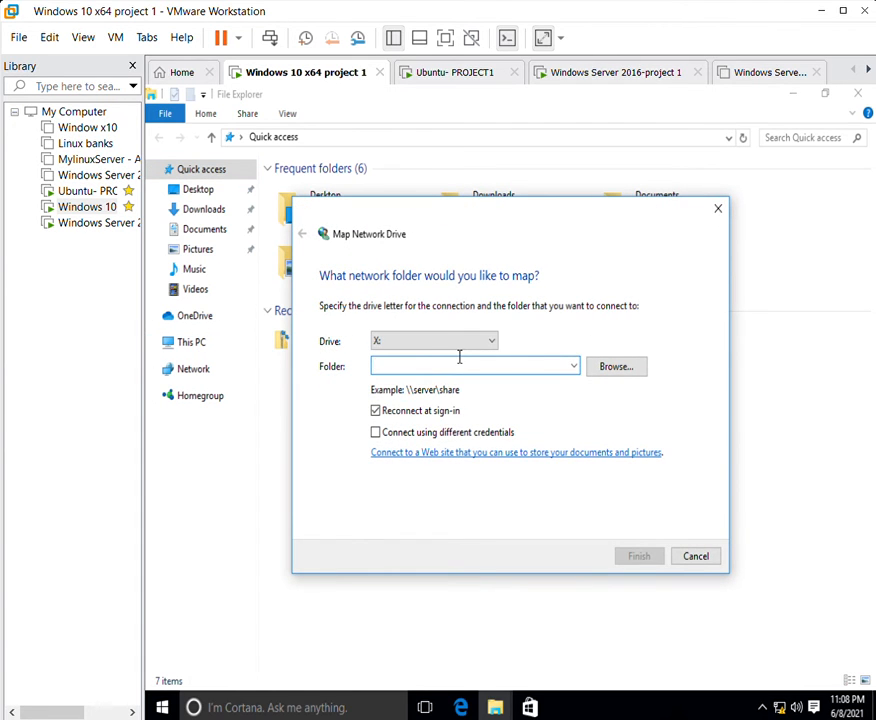
pyautogui.click(573, 366)
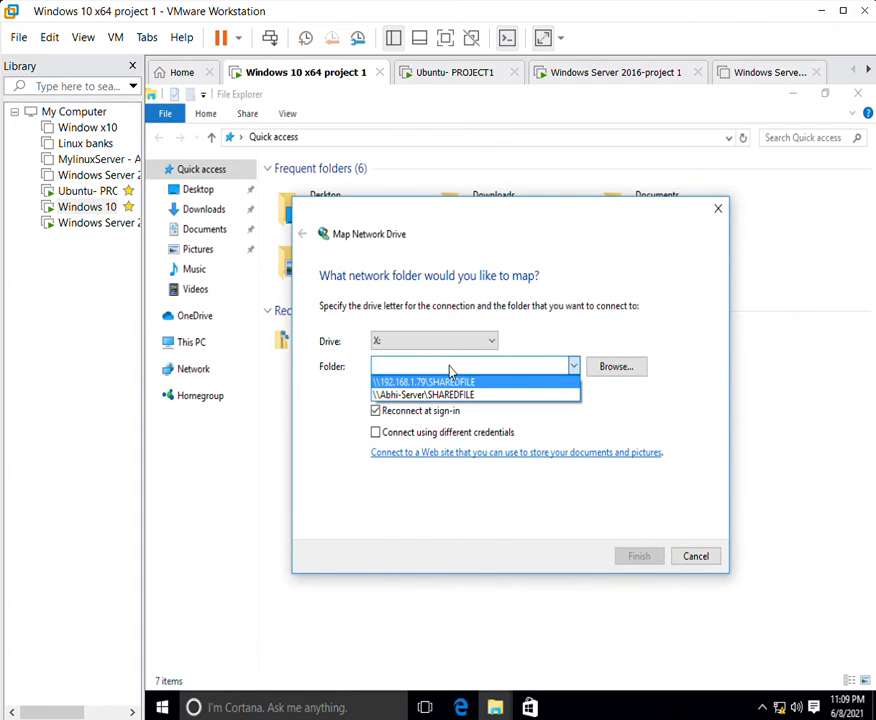
pyautogui.click(440, 396)
pyautogui.click(392, 349)
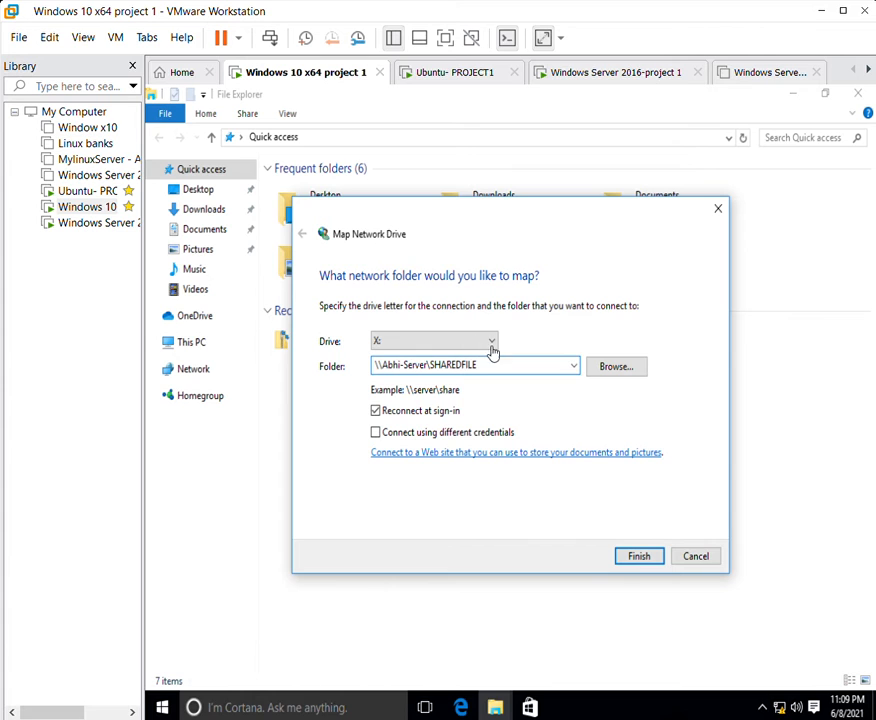
pyautogui.click(638, 556)
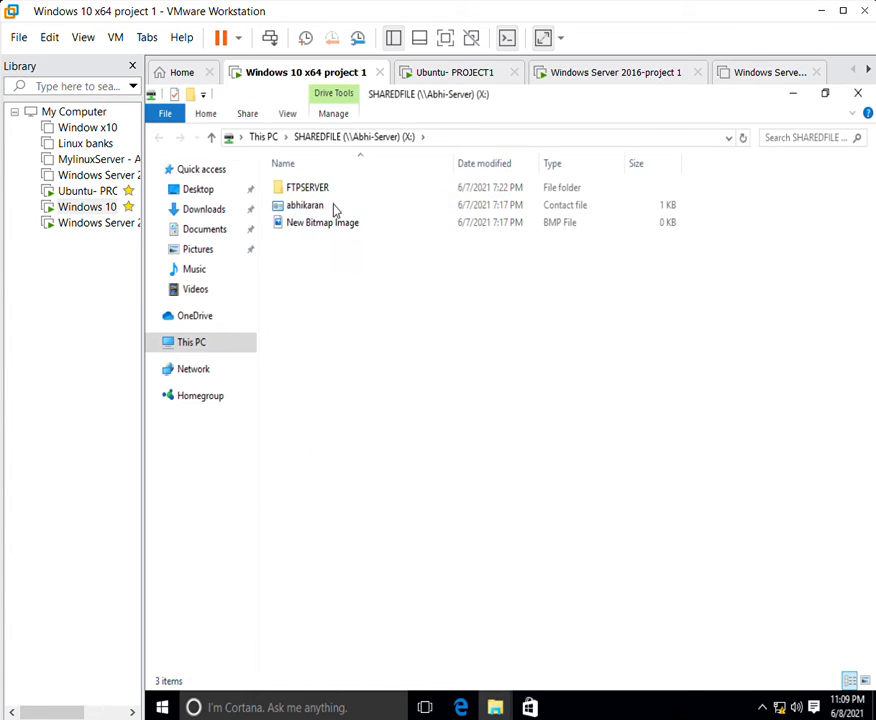
# Select the three shared items on drive X:, then return to the Windows Server VM.
pyautogui.moveTo(416, 306); pyautogui.dragTo(274, 148)
pyautogui.moveTo(385, 277); pyautogui.dragTo(290, 178)
pyautogui.click(335, 250)
pyautogui.moveTo(353, 284); pyautogui.dragTo(464, 28)
pyautogui.click(612, 66)
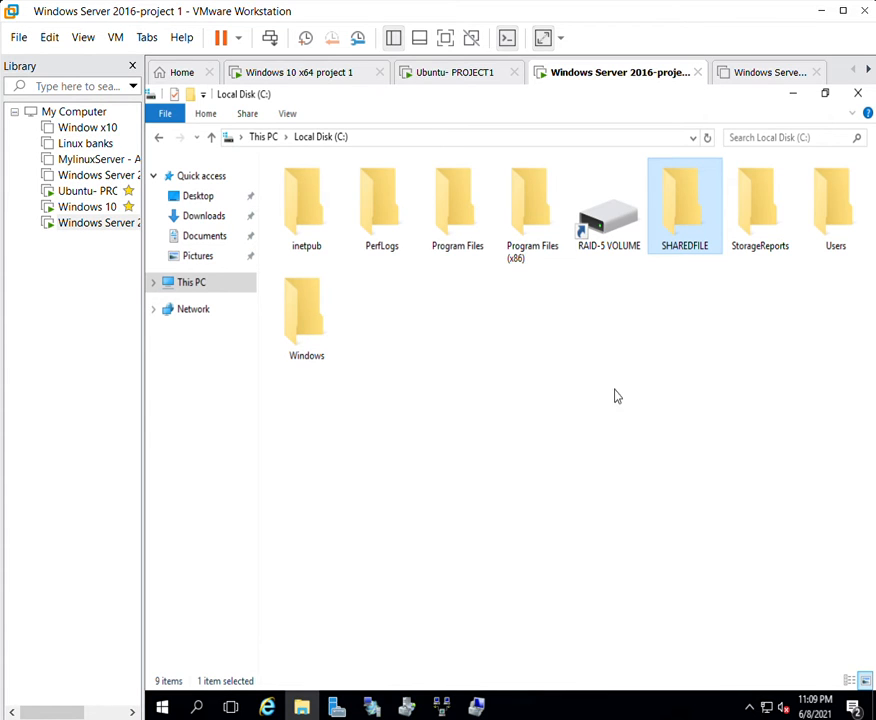
# Go back to This PC and open the properties of Local Disk (C:).
pyautogui.rightClick(672, 184)
pyautogui.click(475, 348)
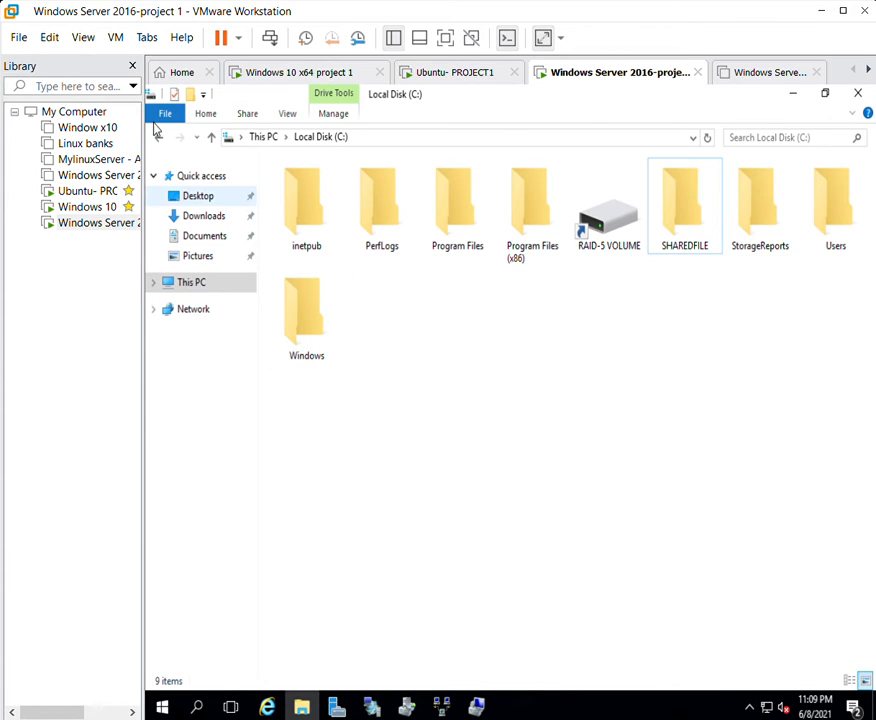
pyautogui.rightClick(688, 180)
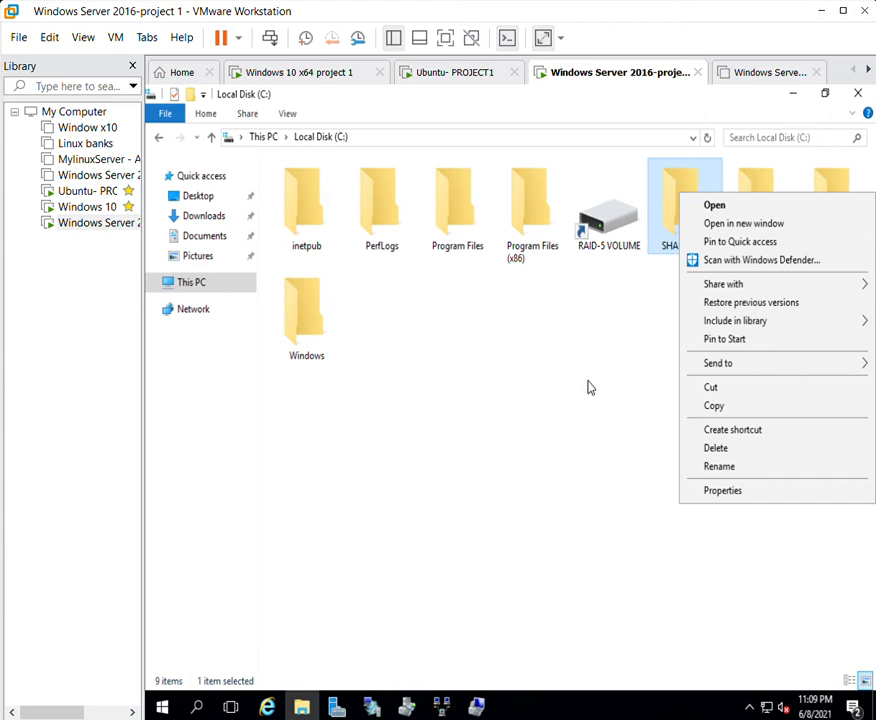
pyautogui.click(588, 387)
pyautogui.click(159, 136)
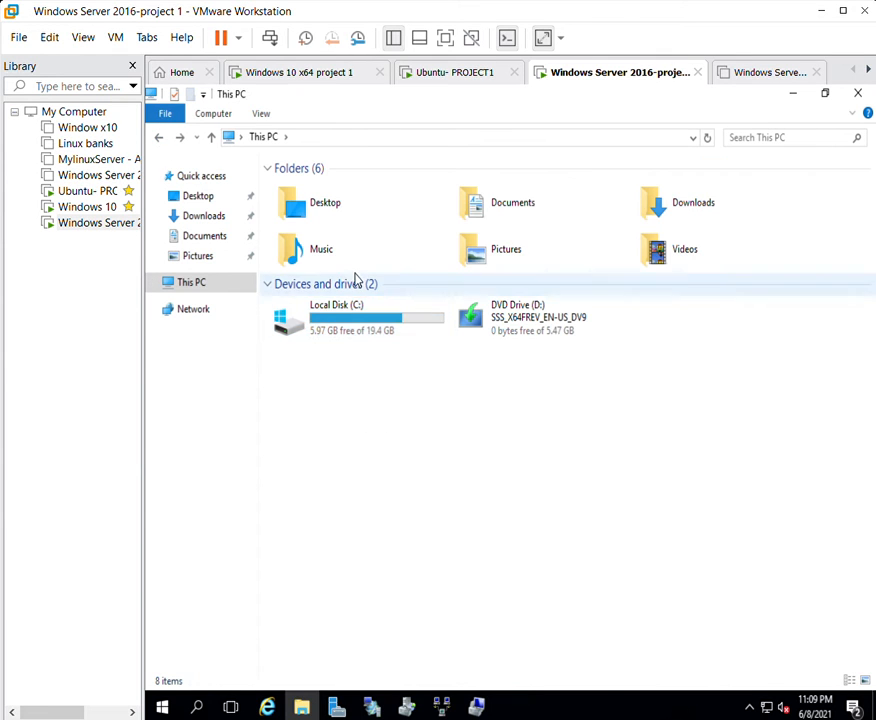
pyautogui.rightClick(348, 311)
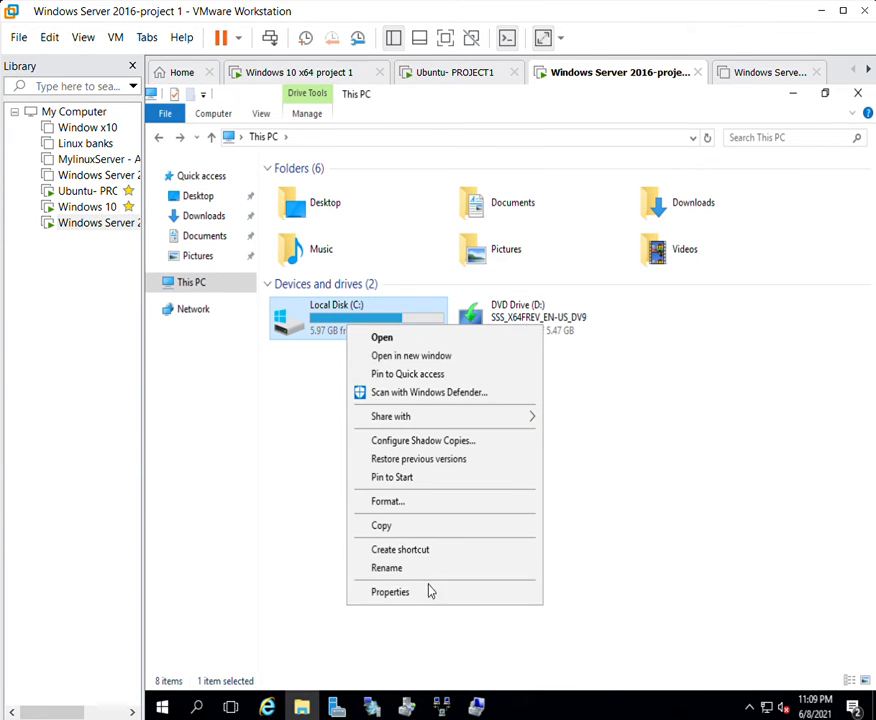
pyautogui.click(430, 591)
# Create a new shadow copy of the C: volume on the Shadow Copies tab.
pyautogui.click(378, 270)
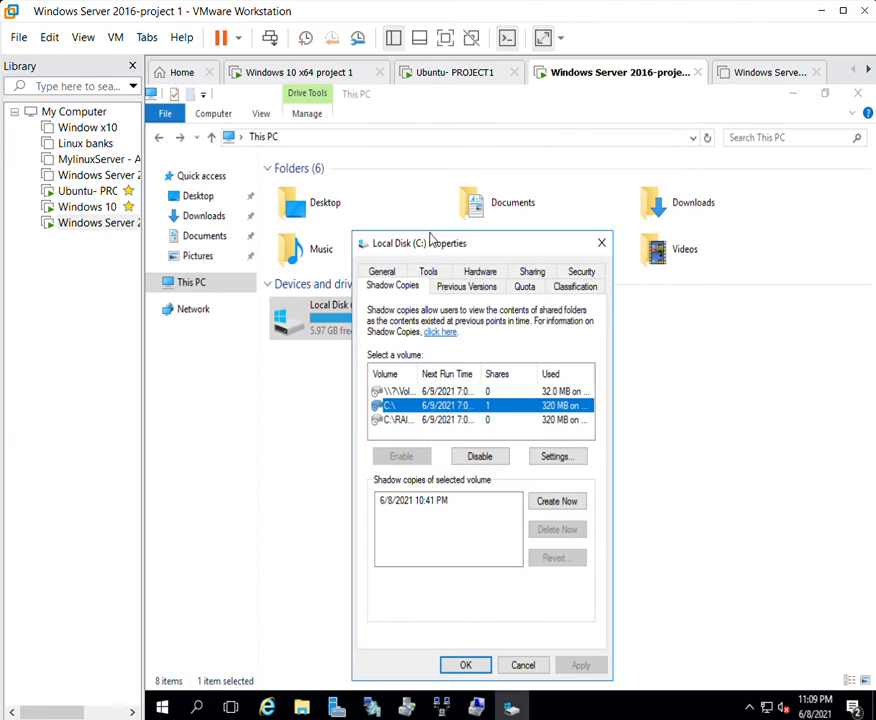
pyautogui.moveTo(436, 242); pyautogui.dragTo(354, 126)
pyautogui.click(345, 302)
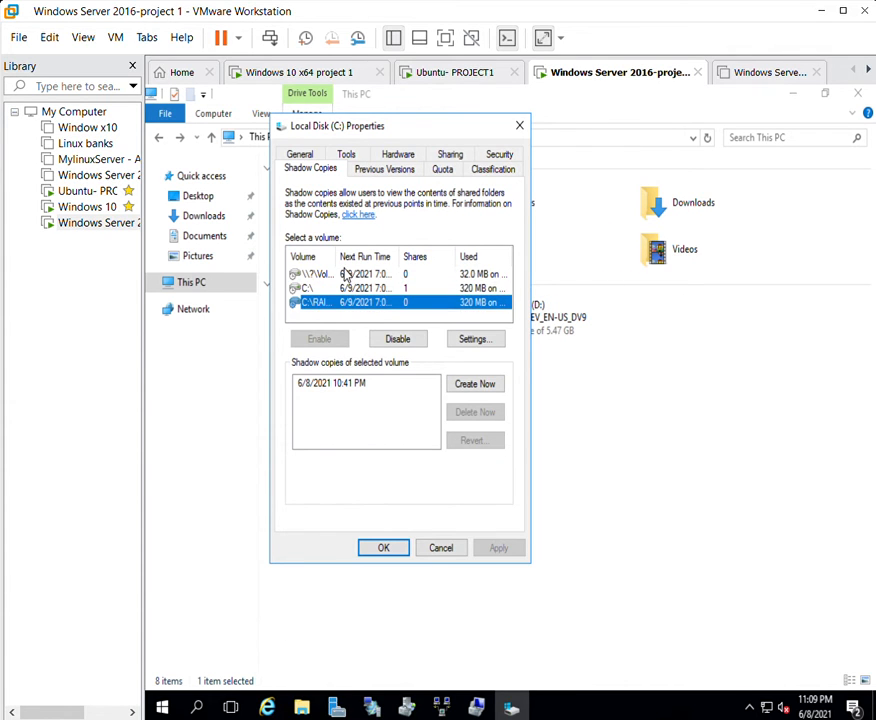
pyautogui.press('Up')
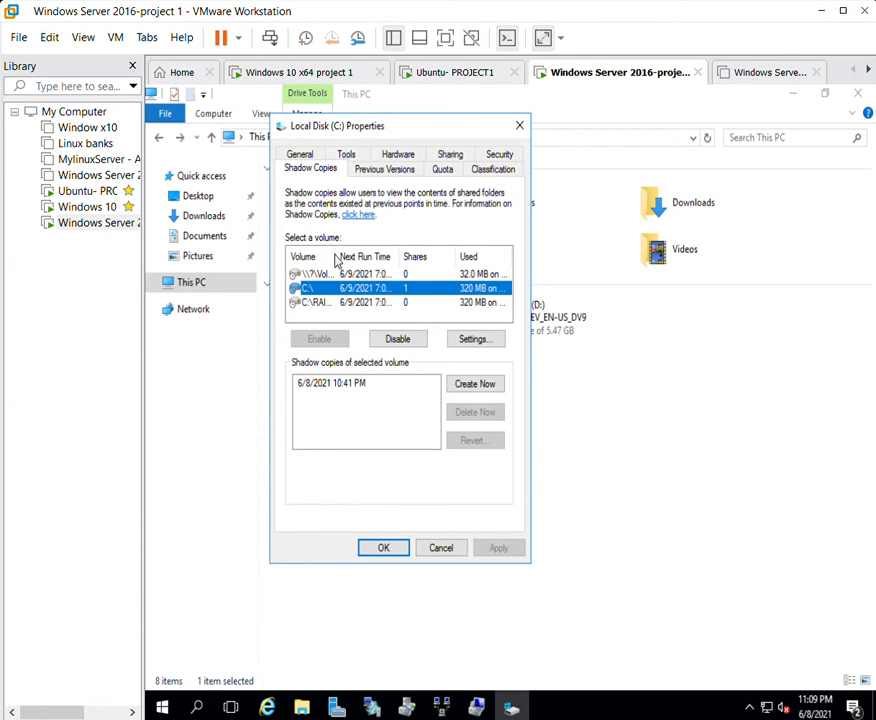
pyautogui.click(466, 384)
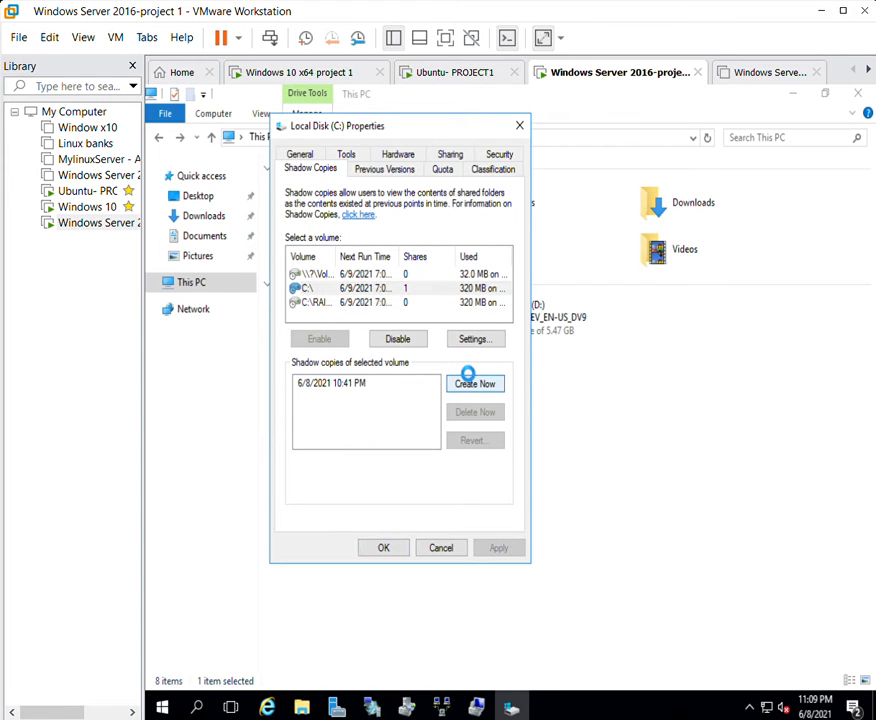
pyautogui.click(383, 547)
# Scan drive C: with Windows Defender, close it, and return to the Windows 10 VM.
pyautogui.rightClick(368, 336)
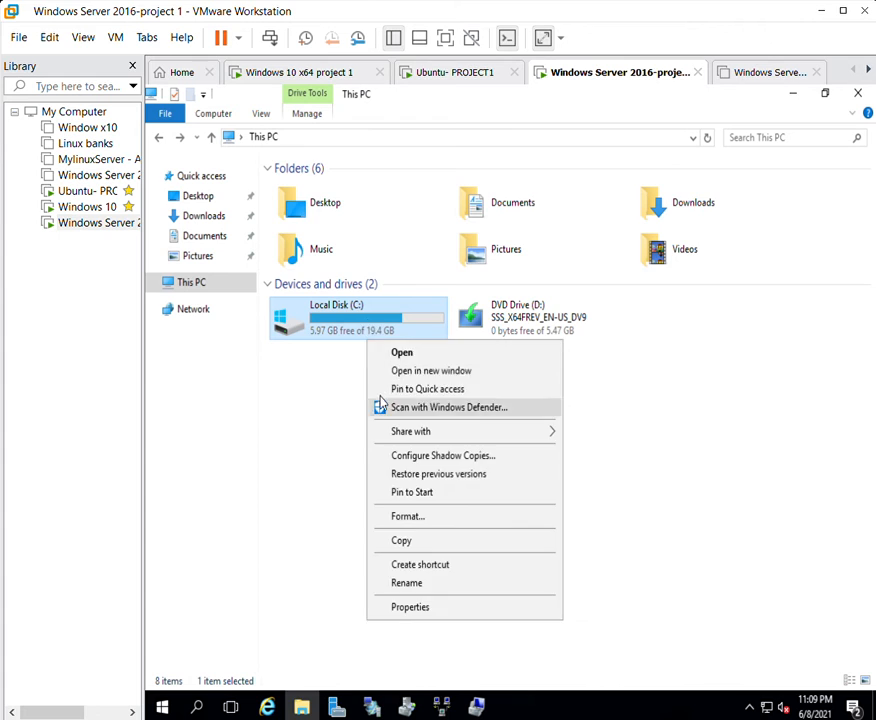
pyautogui.click(450, 407)
pyautogui.click(662, 193)
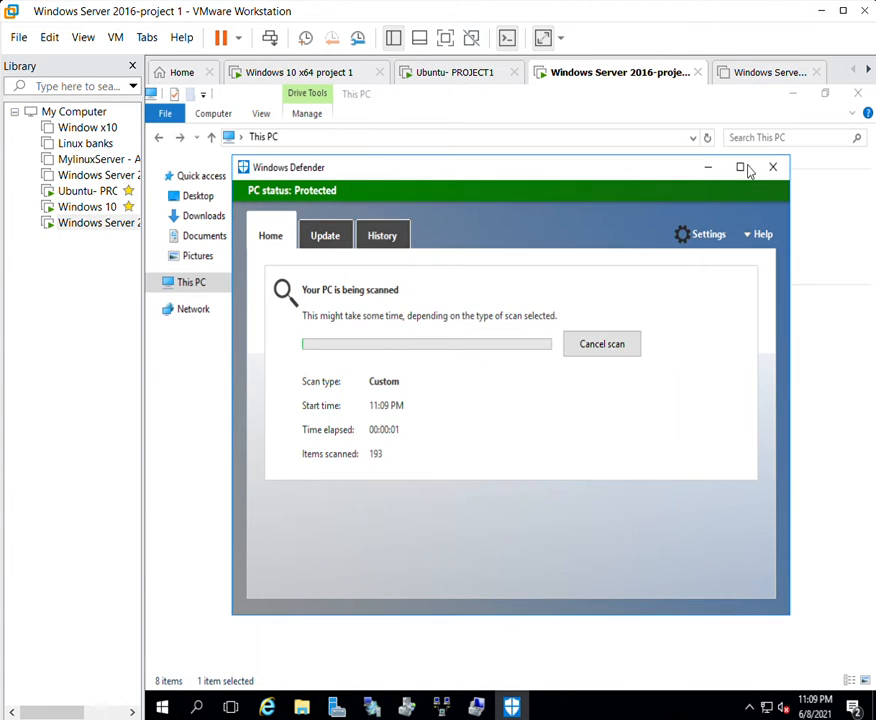
pyautogui.click(772, 167)
pyautogui.click(341, 68)
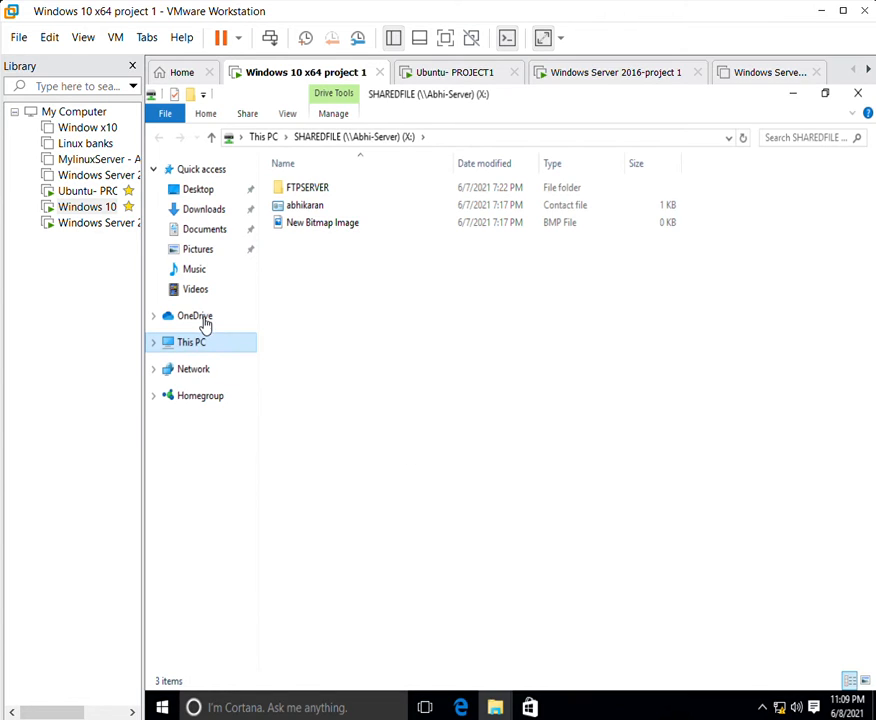
# Map the SHAREDFILE share at 192.168.1.79 as network drive W:.
pyautogui.rightClick(200, 341)
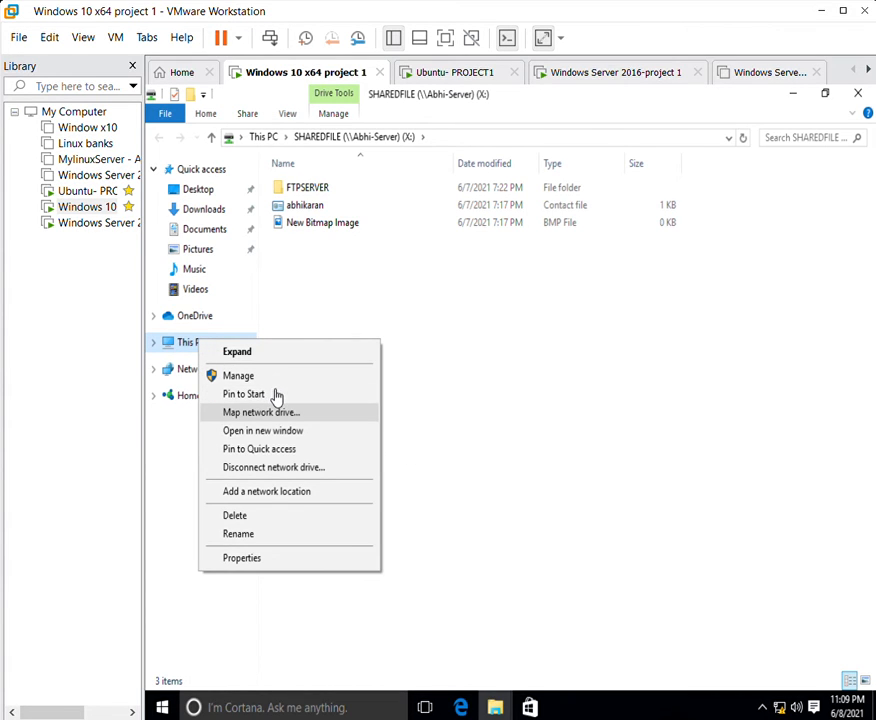
pyautogui.click(272, 410)
pyautogui.click(573, 366)
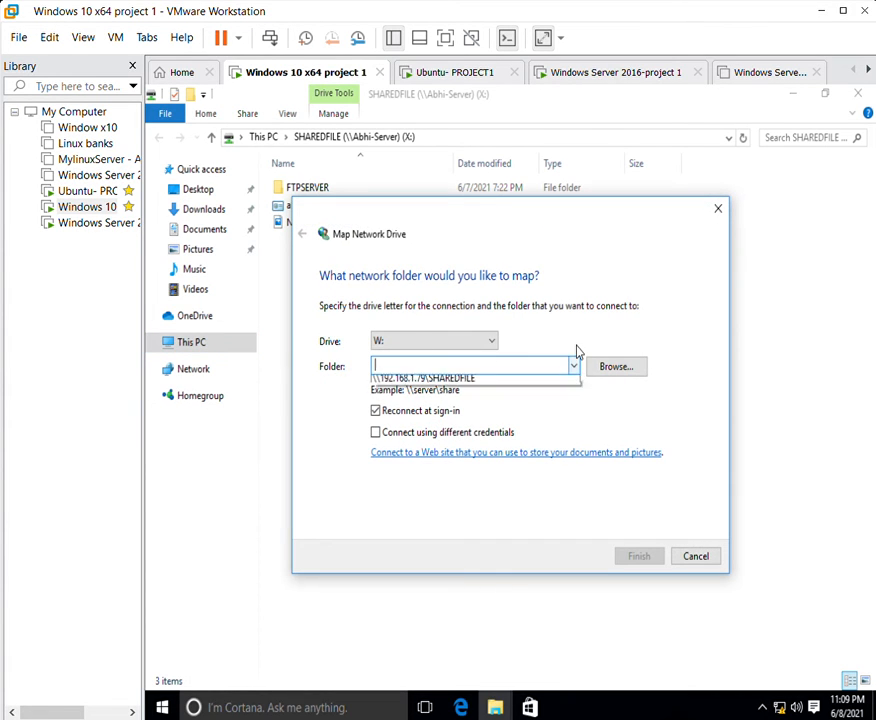
pyautogui.click(452, 391)
pyautogui.click(381, 362)
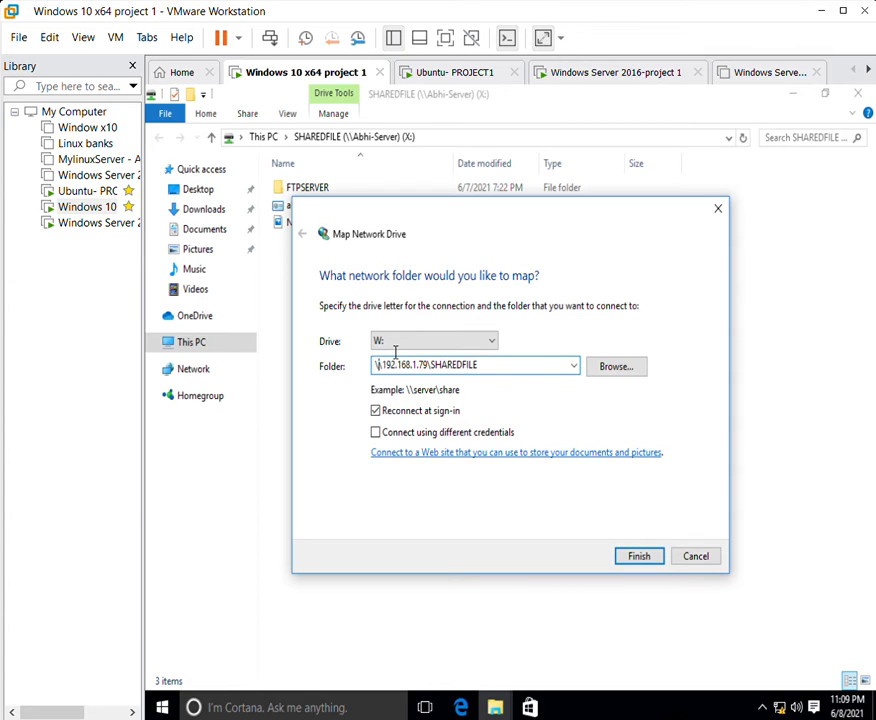
pyautogui.moveTo(385, 364); pyautogui.dragTo(427, 352)
pyautogui.moveTo(517, 353); pyautogui.dragTo(443, 352)
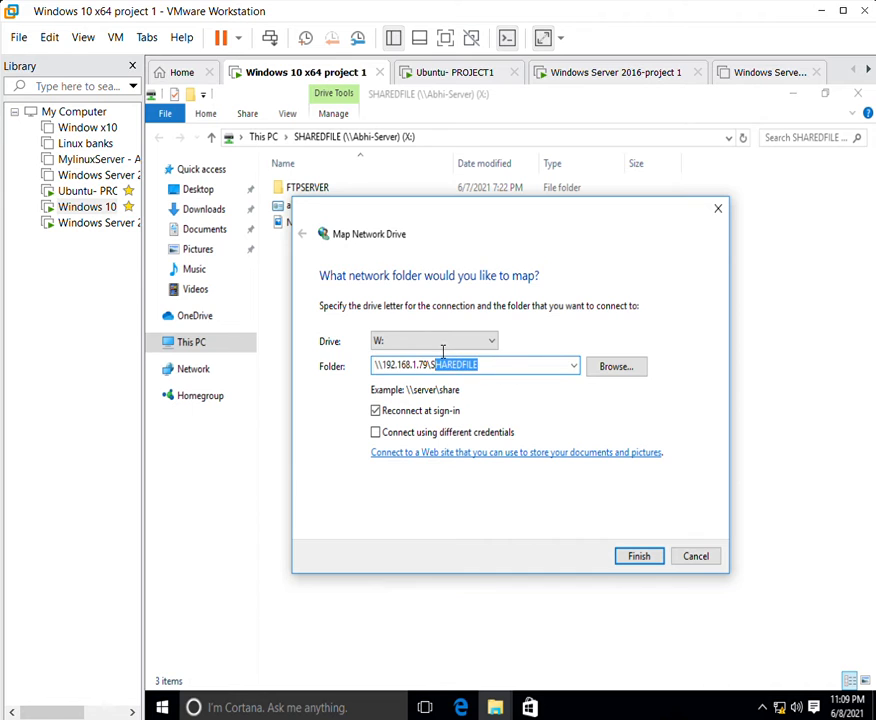
pyautogui.click(636, 556)
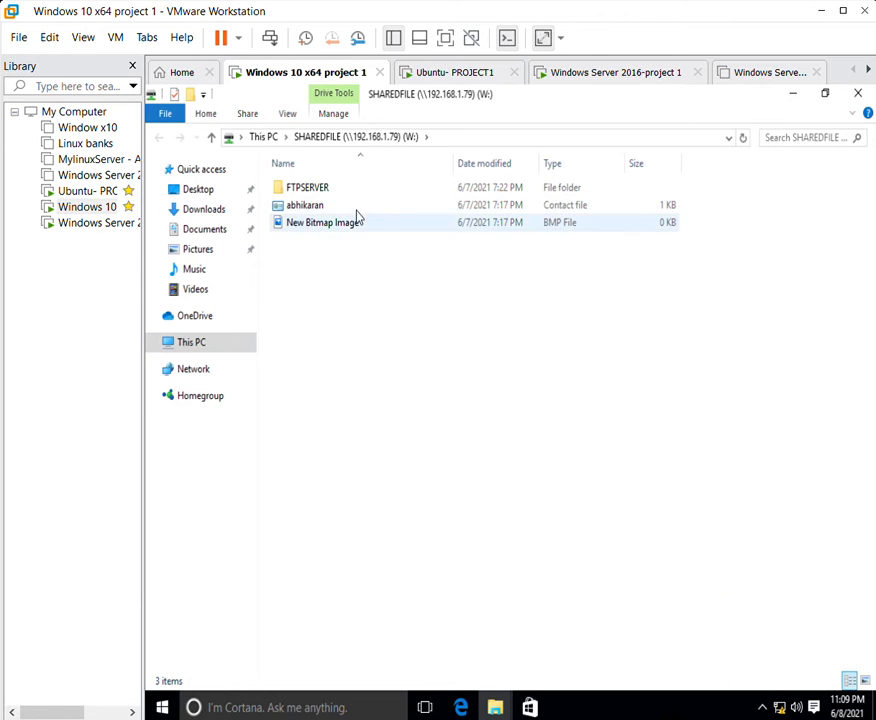
# Check the three shared items on W:, then close the W:, X: and SHAREDFILE drive windows.
pyautogui.click(358, 215)
pyautogui.moveTo(348, 148); pyautogui.dragTo(320, 129)
pyautogui.click(825, 93)
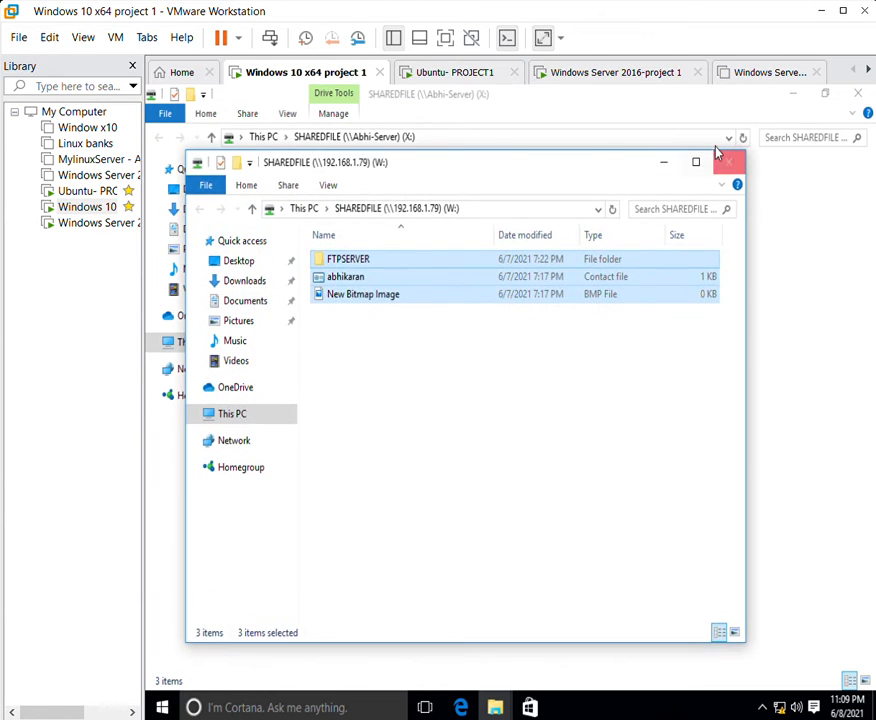
pyautogui.click(729, 162)
pyautogui.moveTo(589, 97); pyautogui.dragTo(454, 207)
pyautogui.click(717, 182)
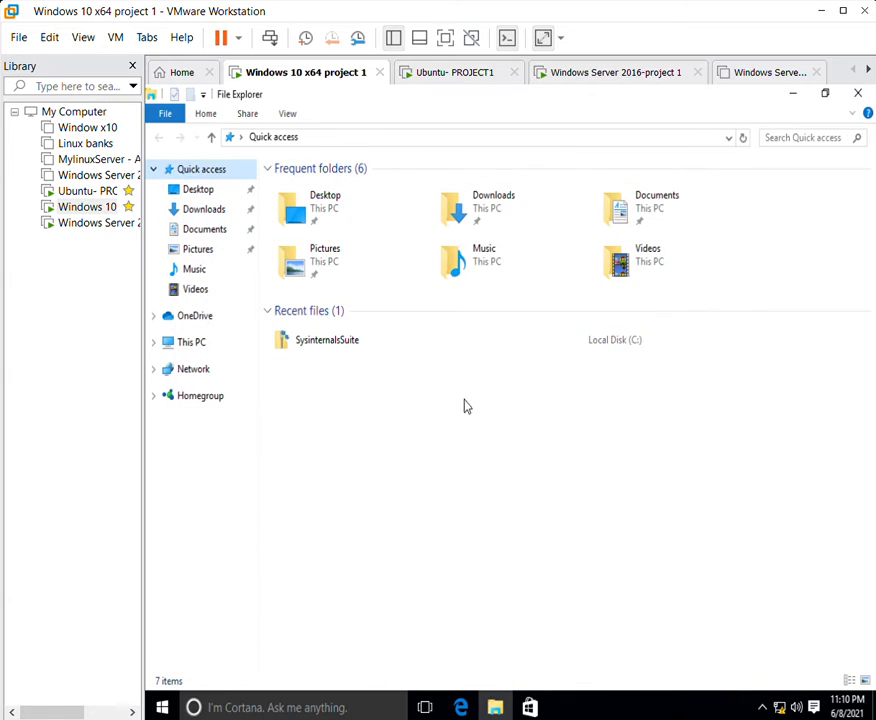
# Show This PC and select the four mapped SHAREDFILE drives W:, X:, Y: and Z:.
pyautogui.click(191, 341)
pyautogui.moveTo(616, 524); pyautogui.dragTo(342, 371)
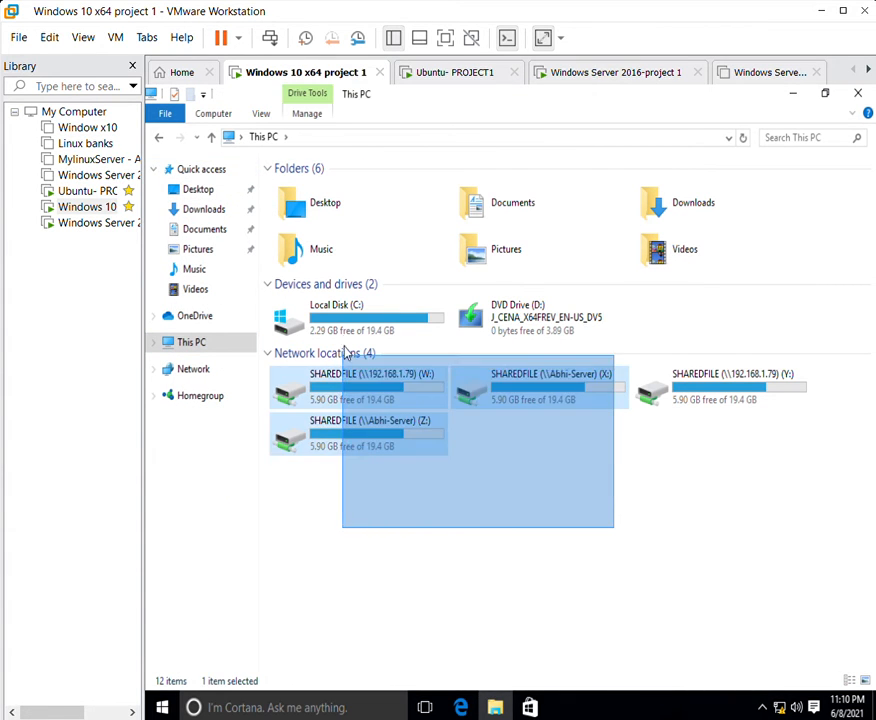
pyautogui.click(838, 471)
pyautogui.moveTo(813, 532); pyautogui.dragTo(404, 479)
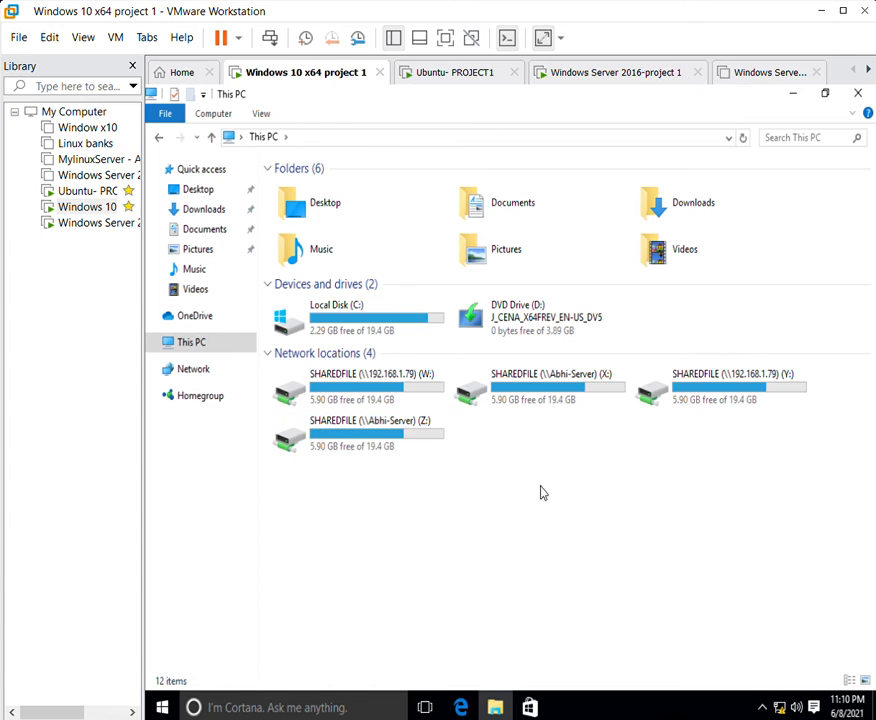
pyautogui.click(858, 92)
# On the Server 2016 VM, launch File Server Resource Manager from Server Manager Tools and expand Quota Management > Quotas.
pyautogui.click(590, 72)
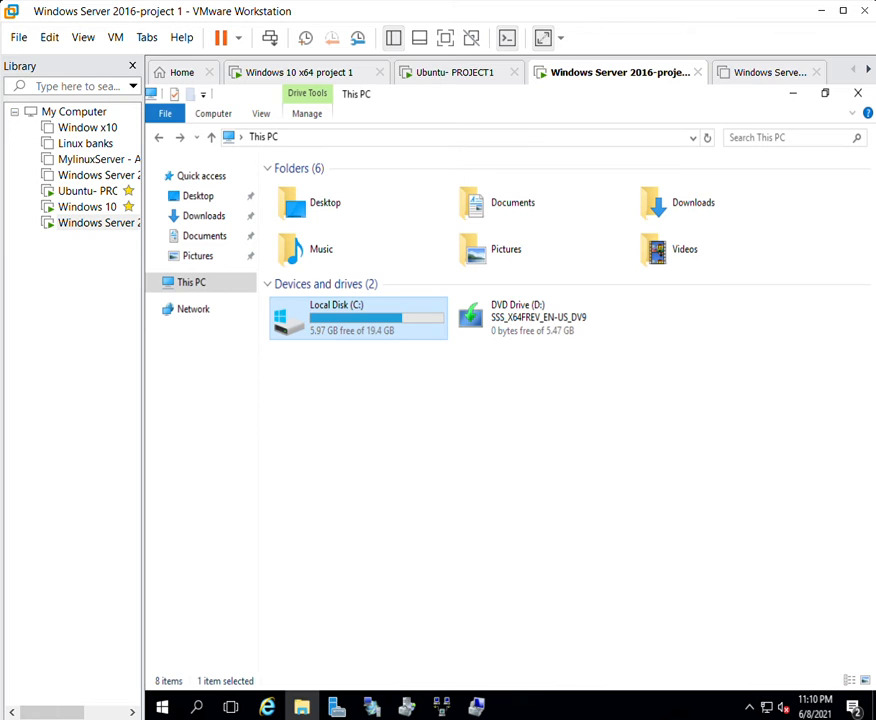
pyautogui.click(795, 91)
pyautogui.click(809, 130)
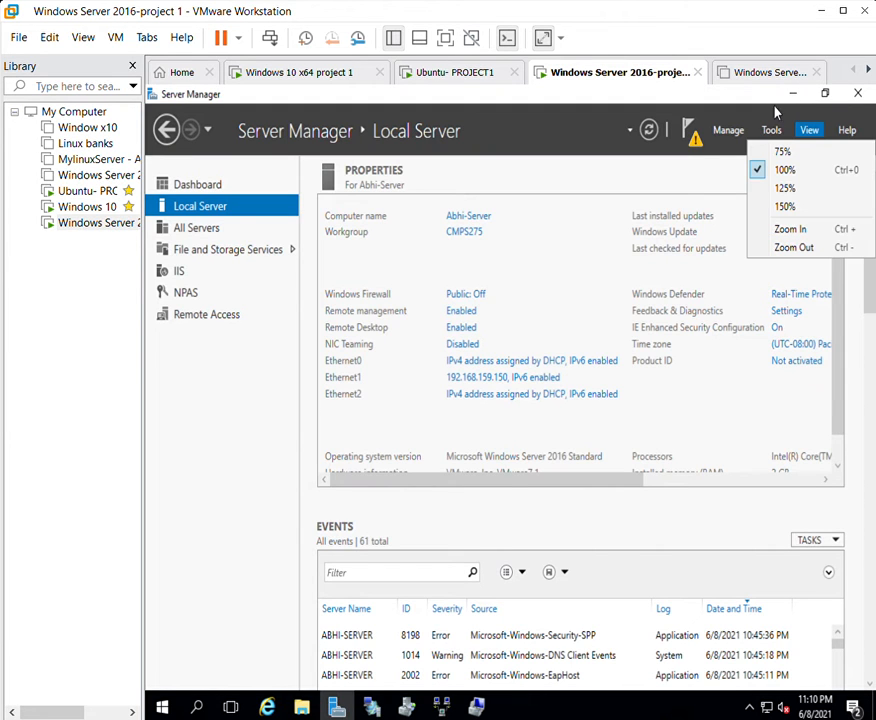
pyautogui.click(575, 150)
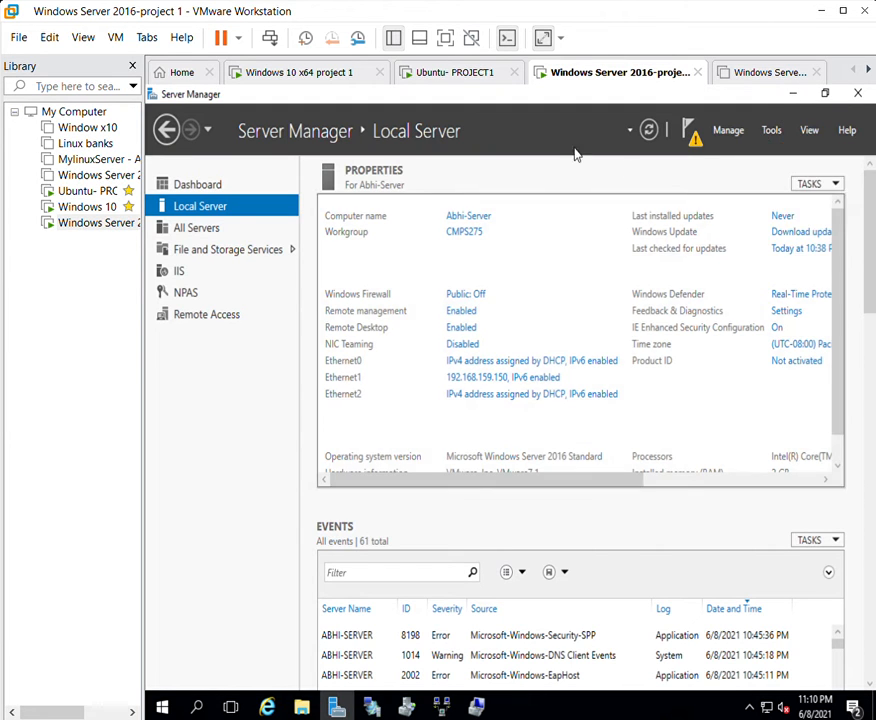
pyautogui.click(771, 126)
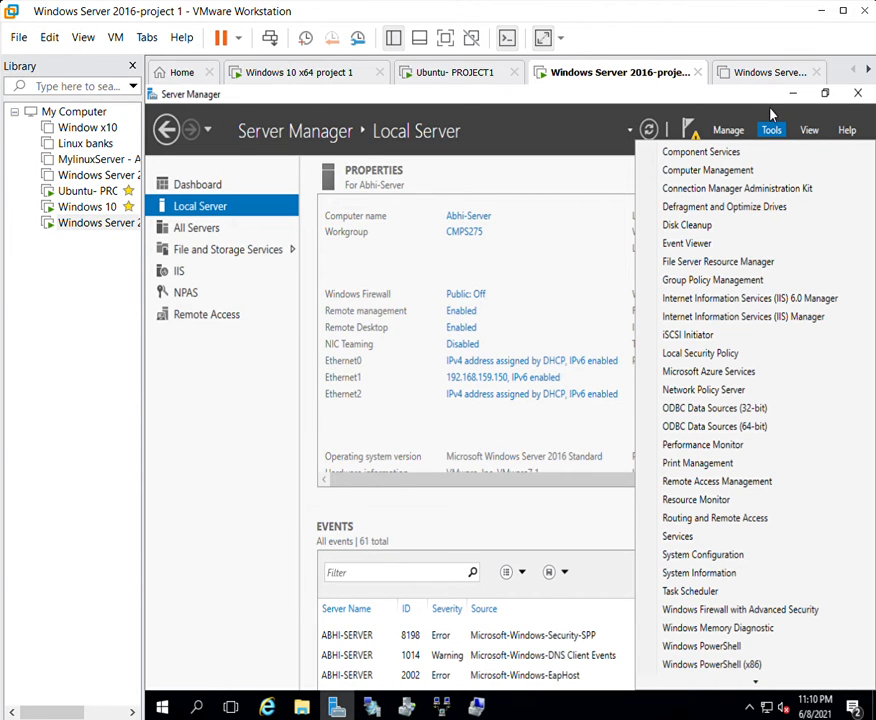
pyautogui.click(748, 259)
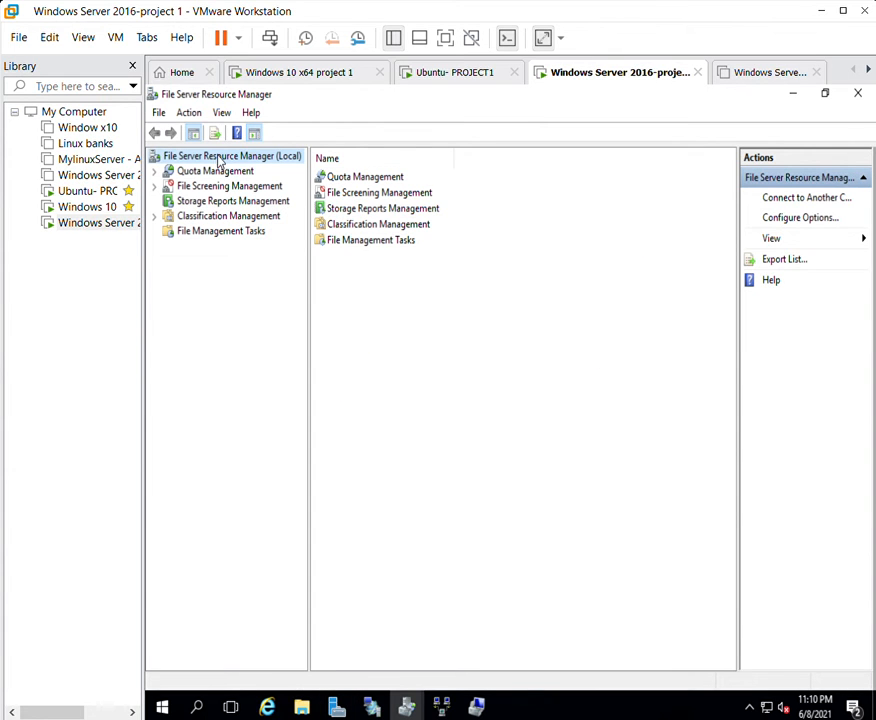
pyautogui.click(214, 168)
pyautogui.click(203, 156)
pyautogui.press('Down')
pyautogui.doubleClick(340, 175)
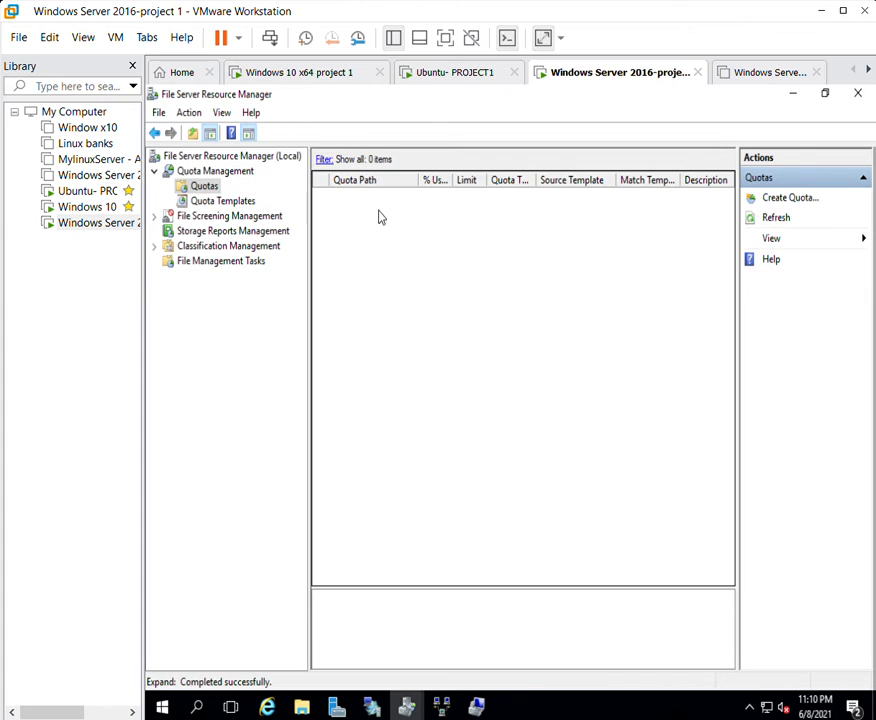
# Start a new quota with its path set to C:\SHAREDFILE.
pyautogui.rightClick(379, 216)
pyautogui.click(410, 240)
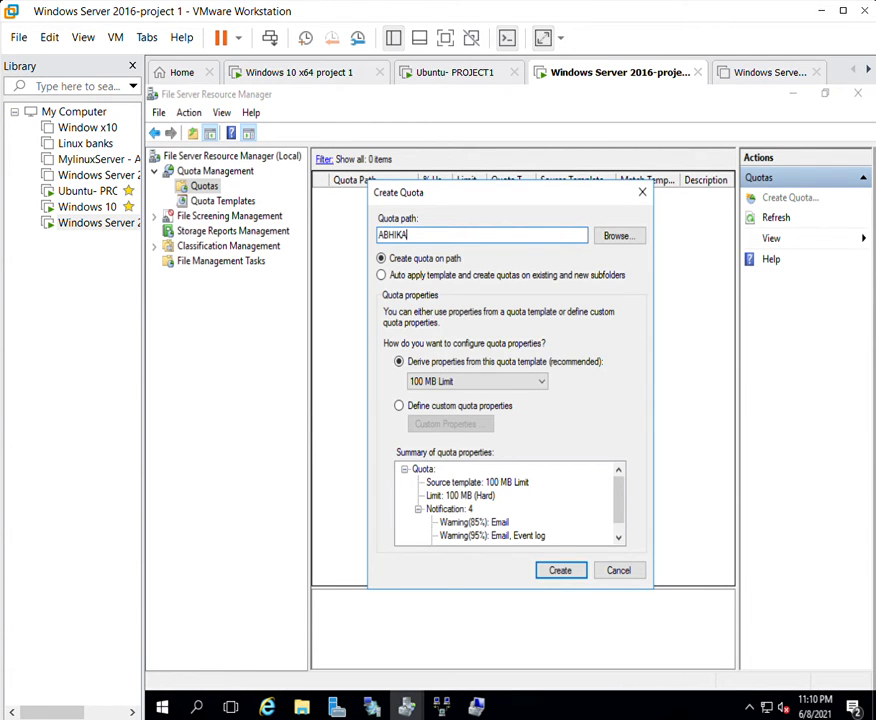
pyautogui.press('BackSpace')
pyautogui.press('BackSpace')
pyautogui.press('BackSpace')
pyautogui.press('BackSpace')
pyautogui.press('BackSpace')
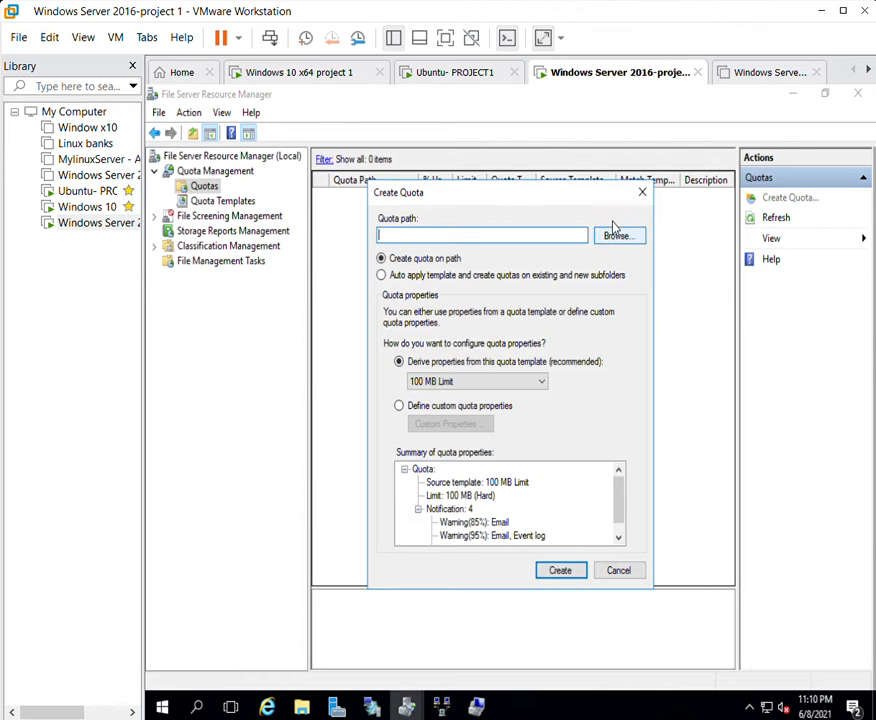
pyautogui.click(622, 235)
pyautogui.scroll(-1, 462, 400)
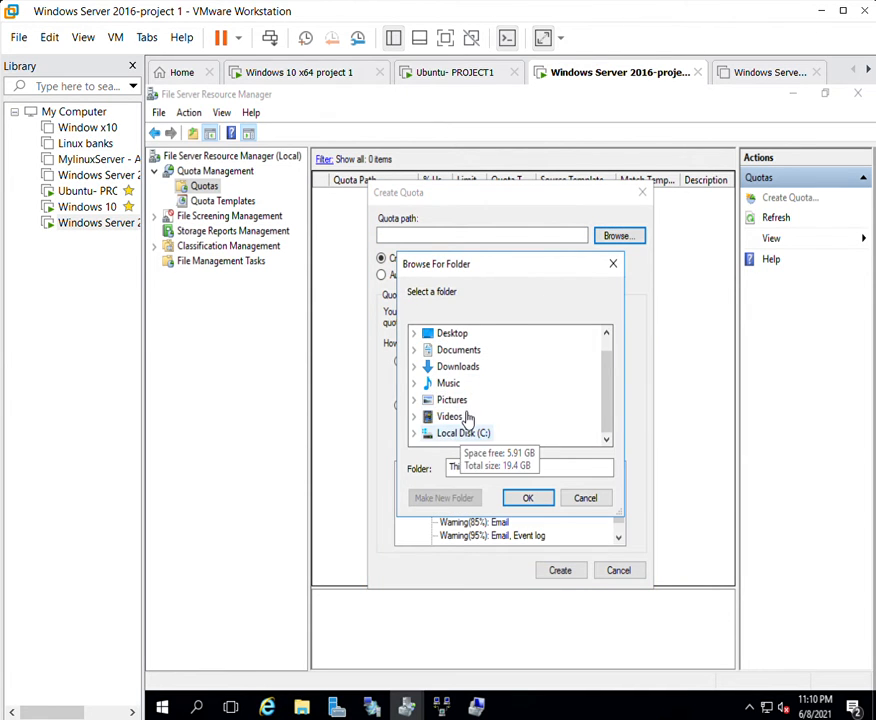
pyautogui.doubleClick(465, 432)
pyautogui.scroll(-1, 467, 410)
pyautogui.doubleClick(470, 383)
pyautogui.scroll(1, 470, 372)
pyautogui.scroll(-2, 472, 390)
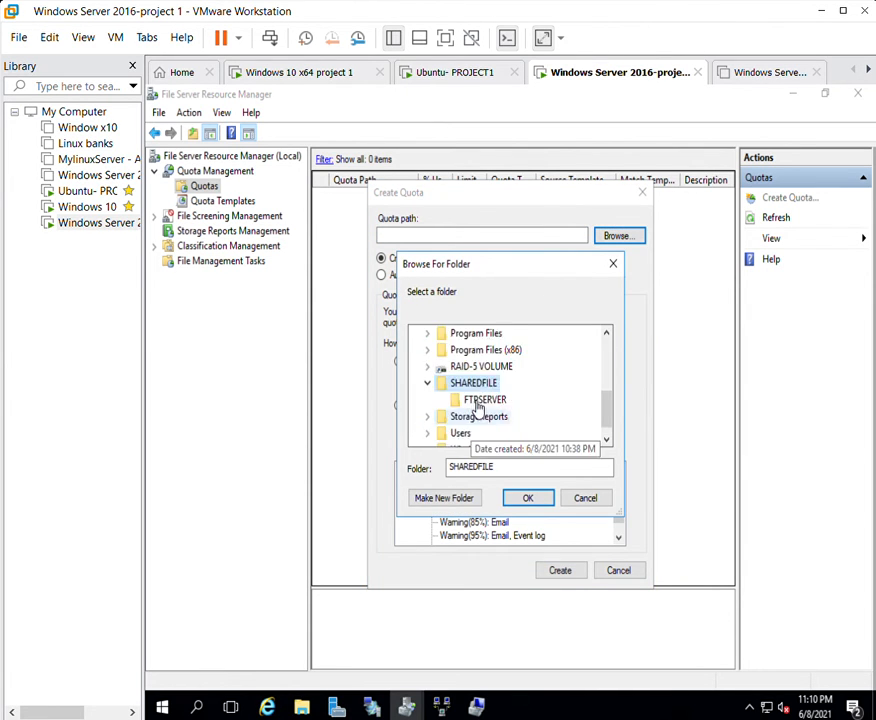
pyautogui.click(527, 497)
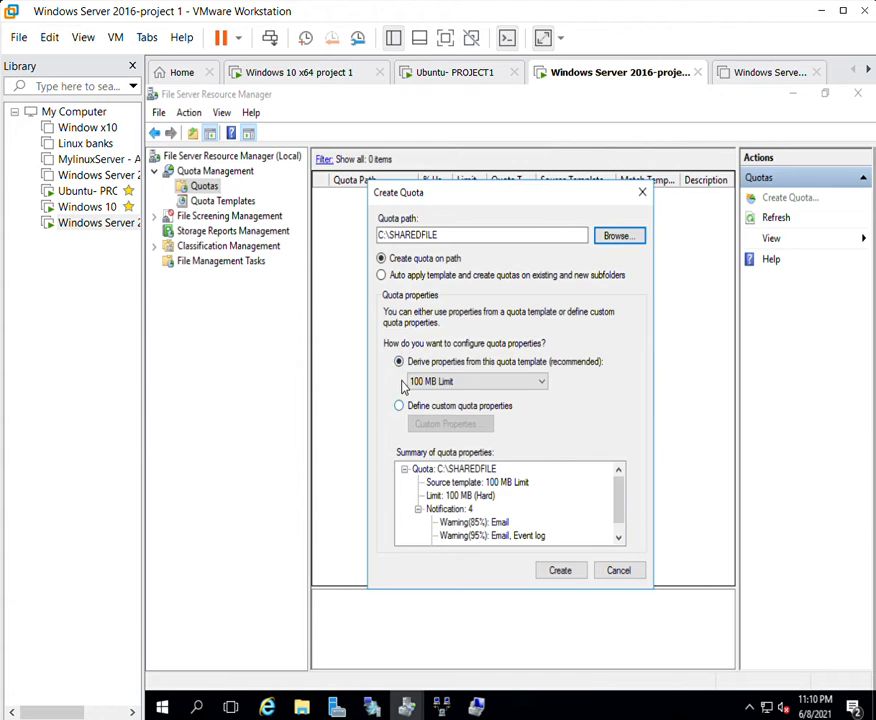
# Give the quota custom properties with a 150 MB hard limit and create it.
pyautogui.click(446, 405)
pyautogui.click(448, 422)
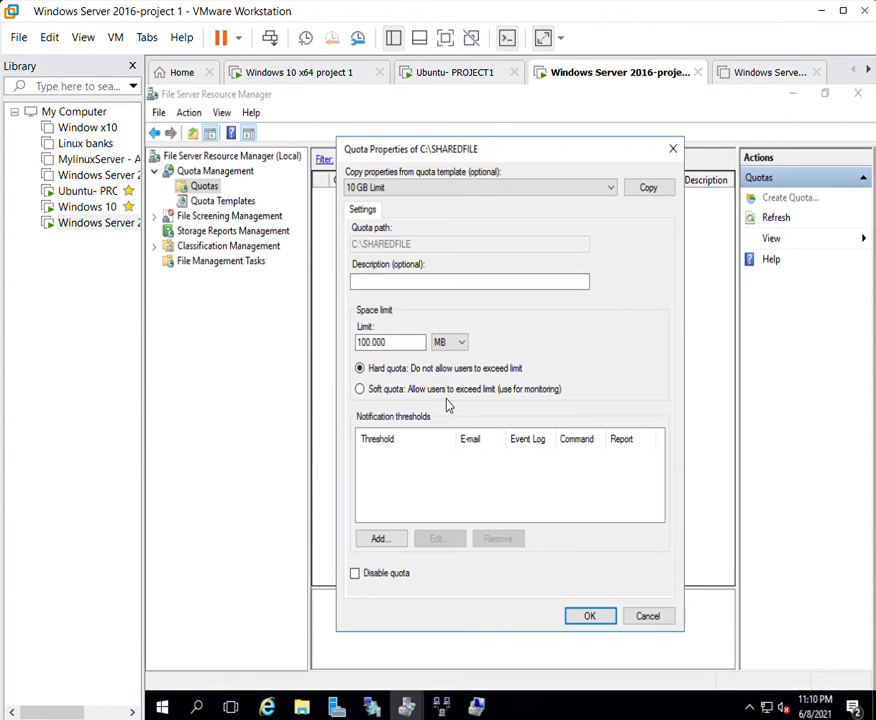
pyautogui.click(368, 341)
pyautogui.press('BackSpace')
pyautogui.write('5')
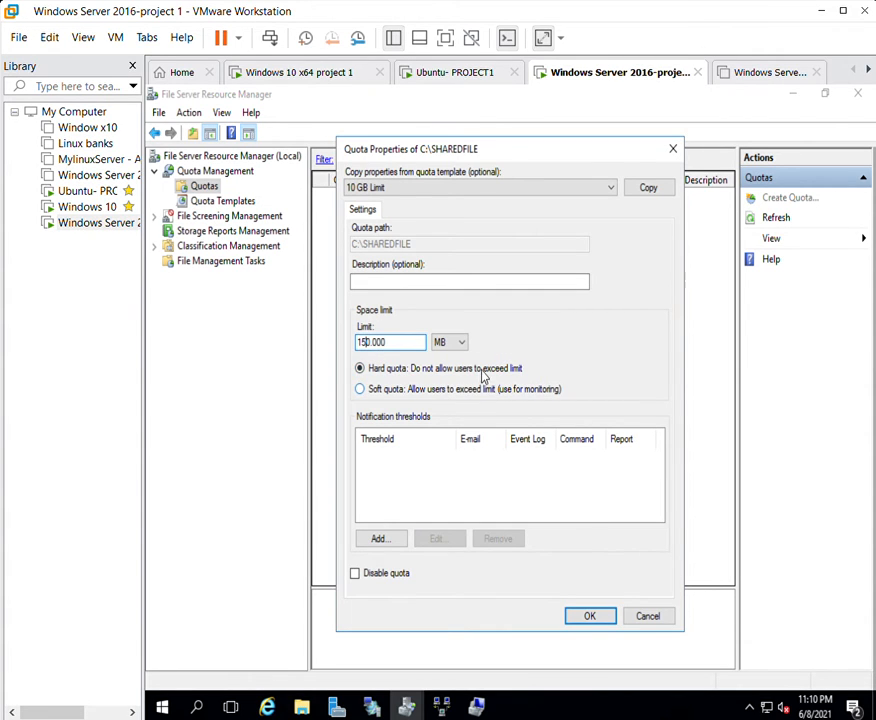
pyautogui.click(590, 615)
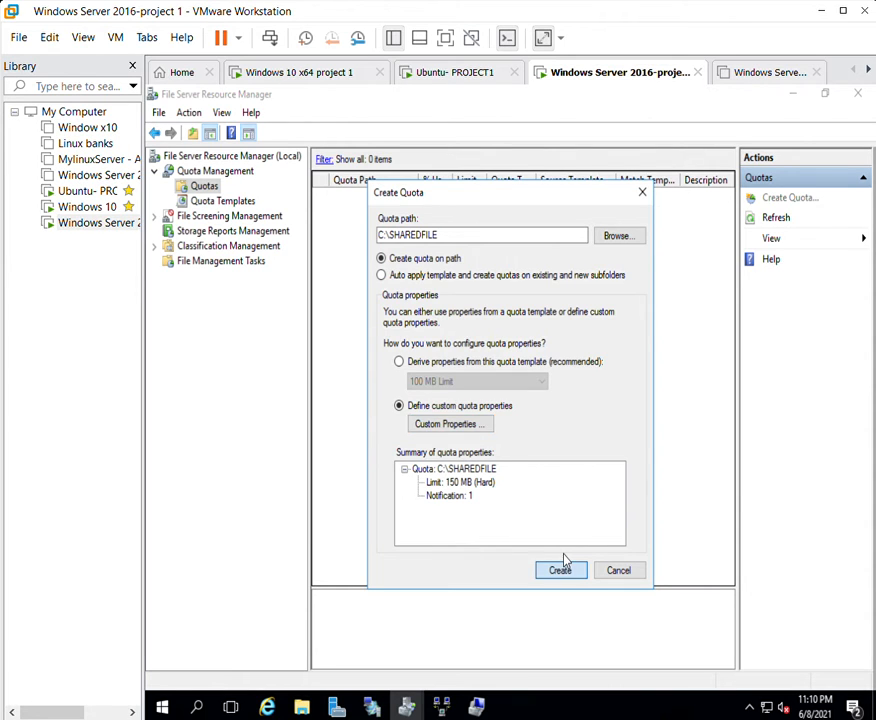
pyautogui.click(561, 568)
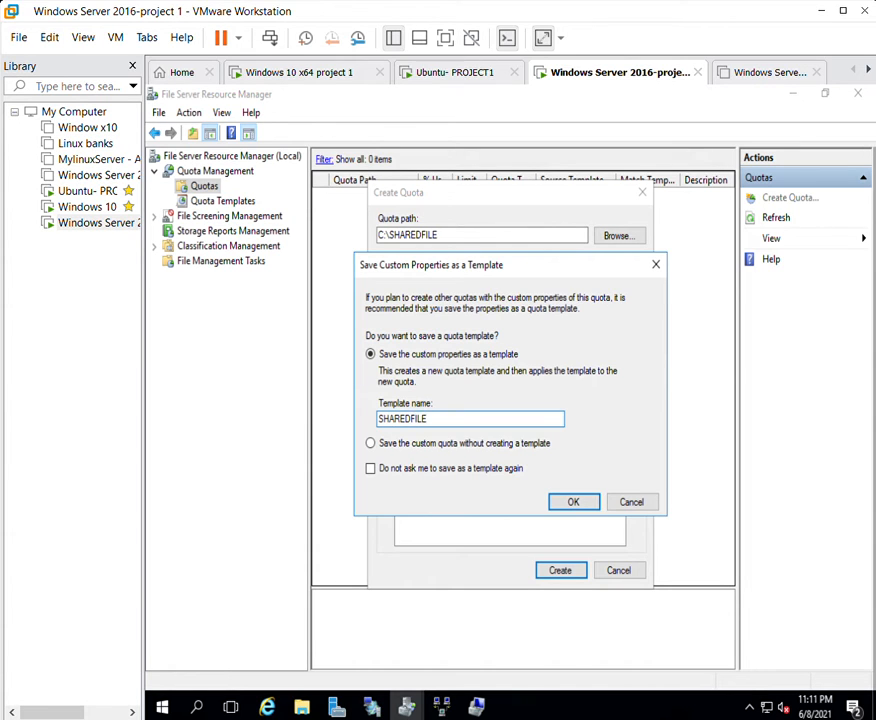
# Save the template as SHAREDFILE, then review the quota's notification threshold options without adding one.
pyautogui.click(572, 500)
pyautogui.doubleClick(398, 222)
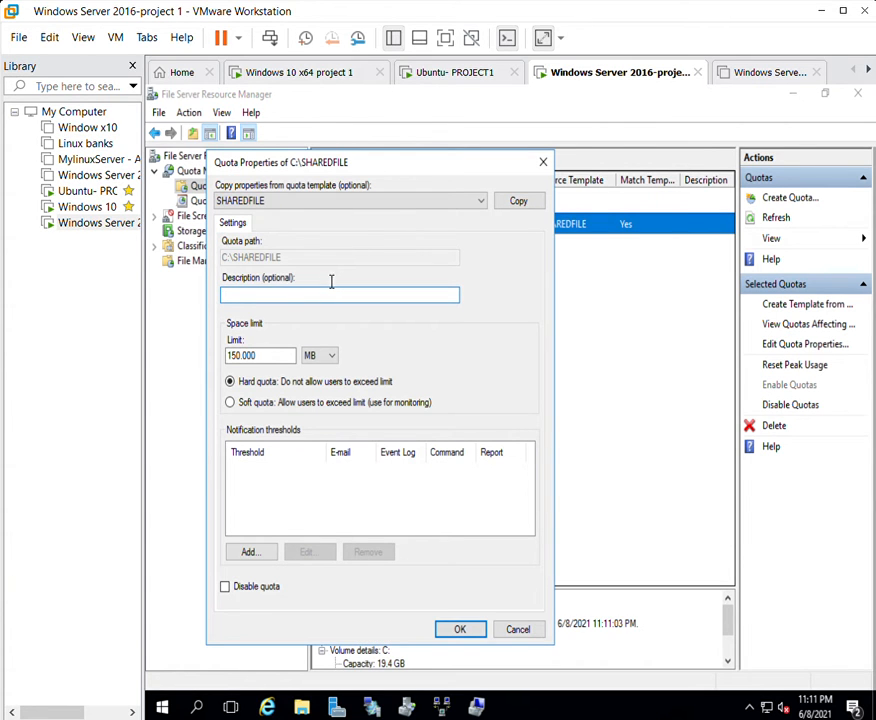
pyautogui.click(243, 541)
pyautogui.click(222, 245)
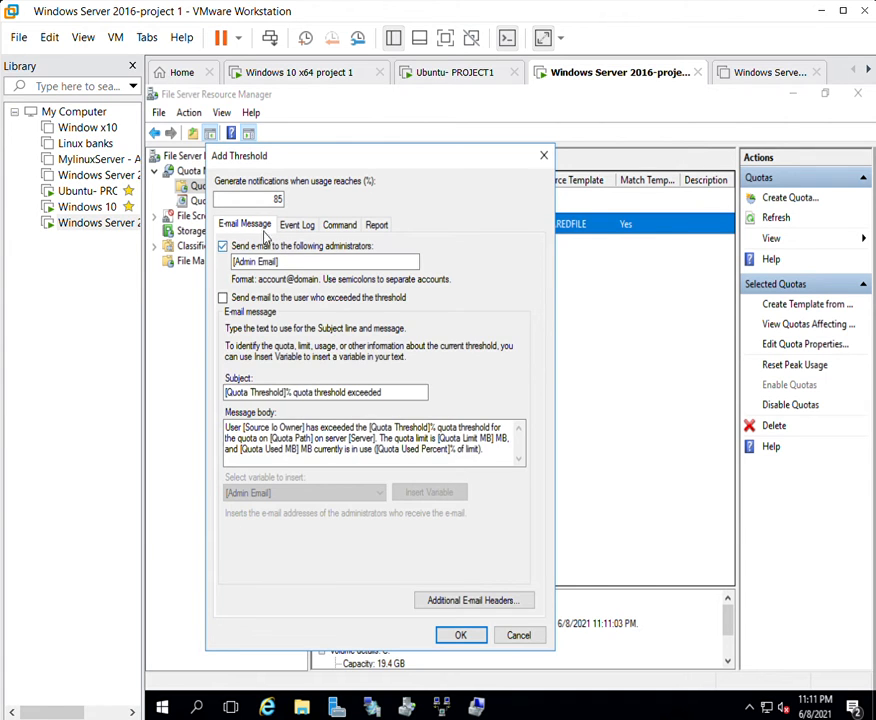
pyautogui.moveTo(207, 245); pyautogui.dragTo(180, 238)
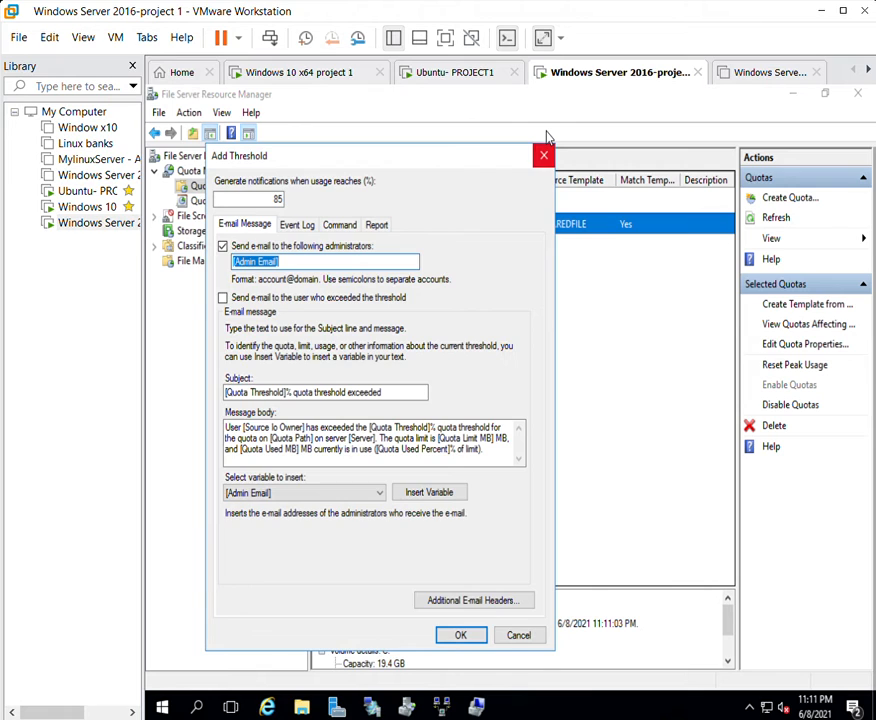
pyautogui.click(543, 155)
pyautogui.click(540, 160)
# Refresh the quota list and go to File Screening Management.
pyautogui.rightClick(469, 327)
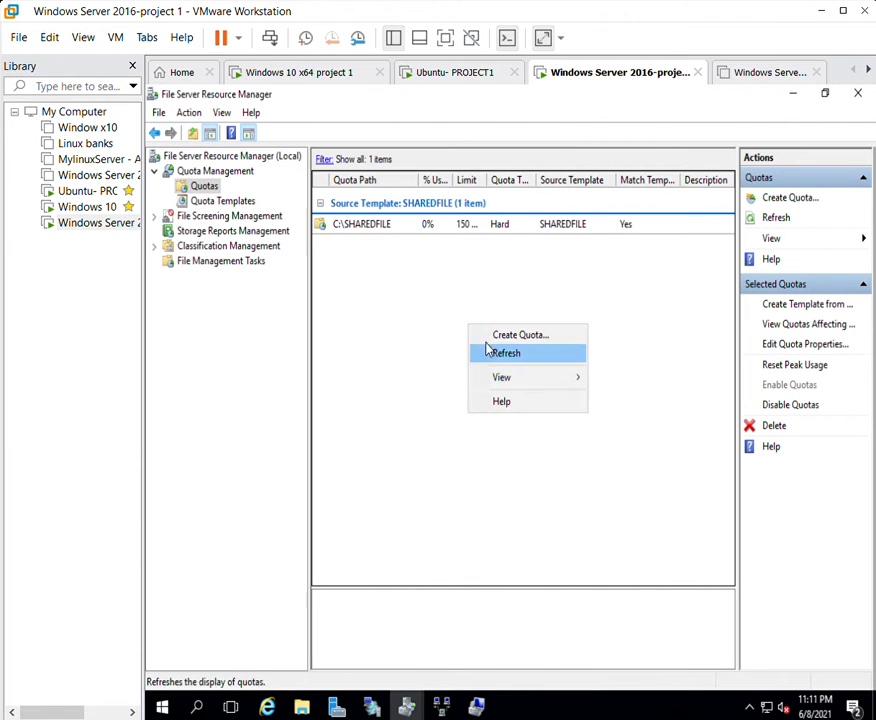
pyautogui.click(495, 352)
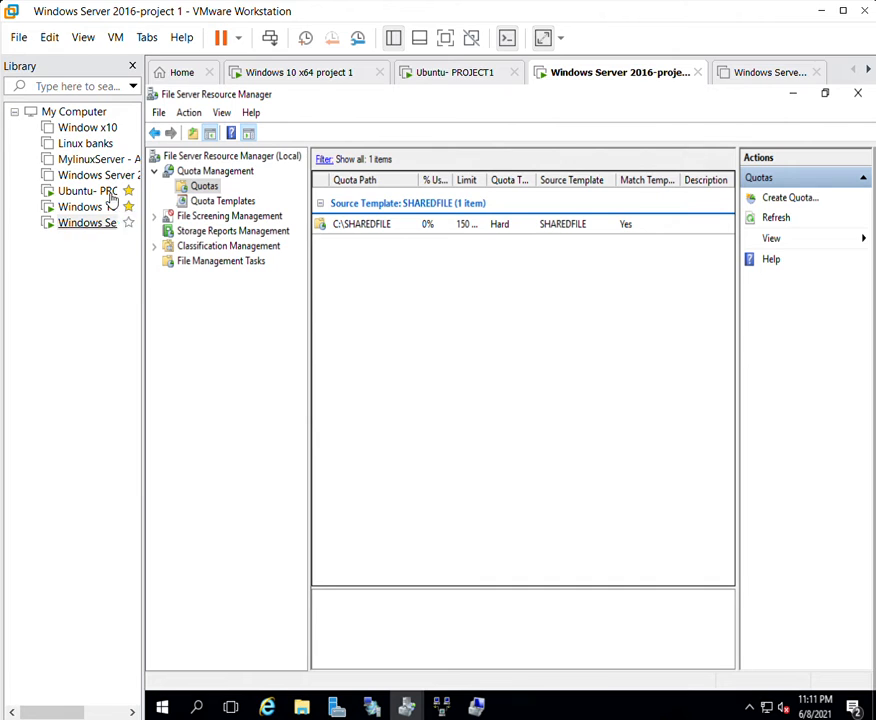
pyautogui.click(230, 216)
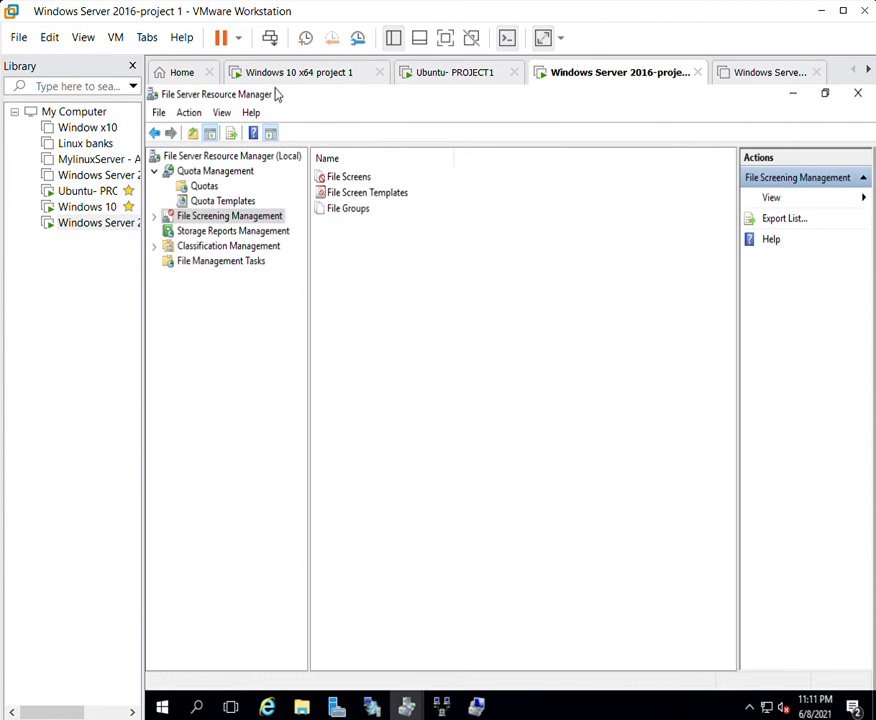
# Start a new file screen with its path set to C:\SHAREDFILE.
pyautogui.click(347, 175)
pyautogui.press('Return')
pyautogui.rightClick(360, 210)
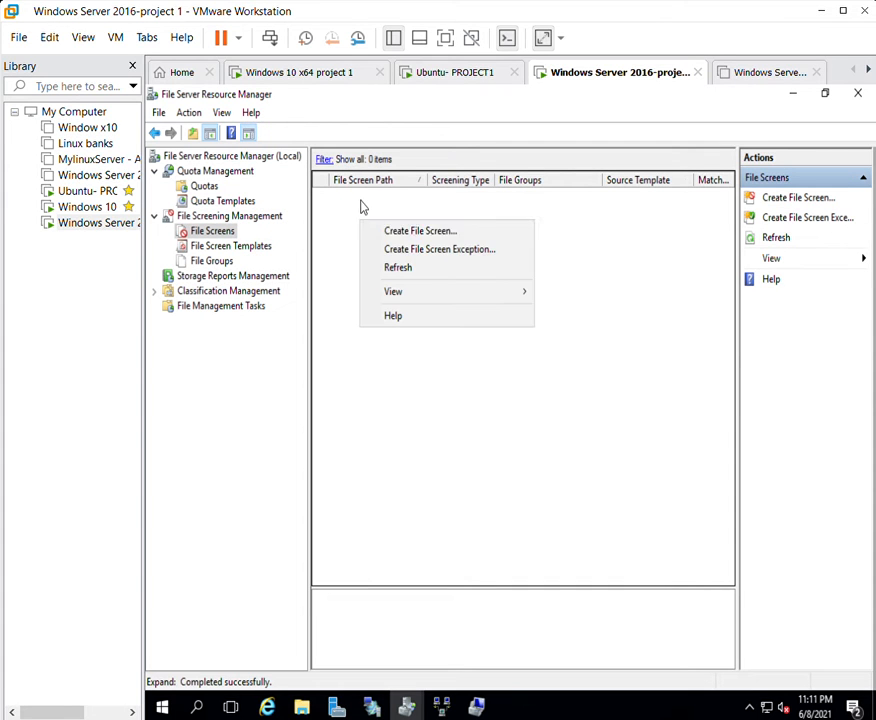
pyautogui.click(384, 228)
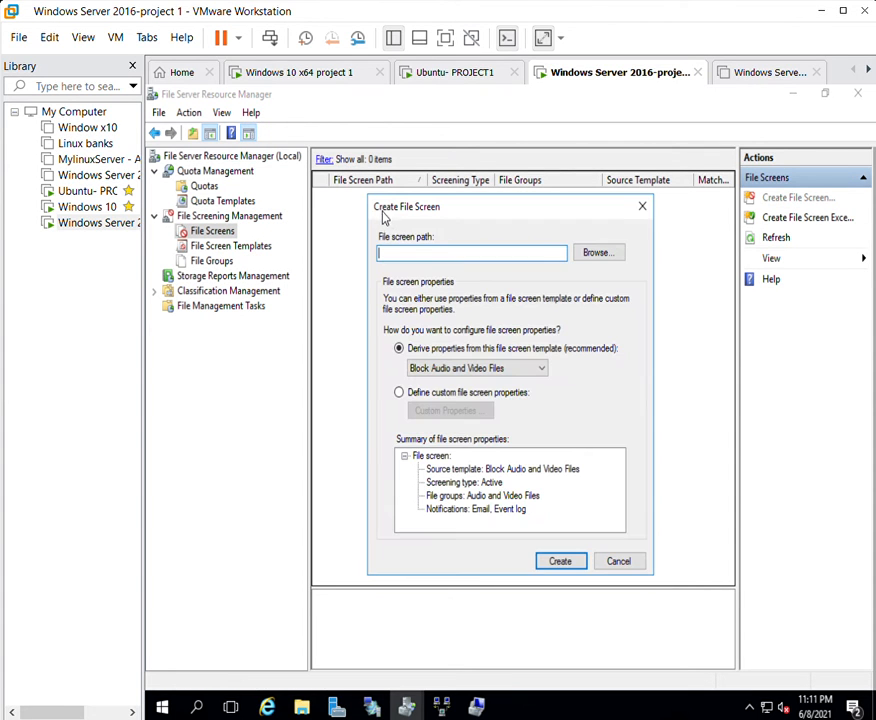
pyautogui.click(603, 249)
pyautogui.click(449, 416)
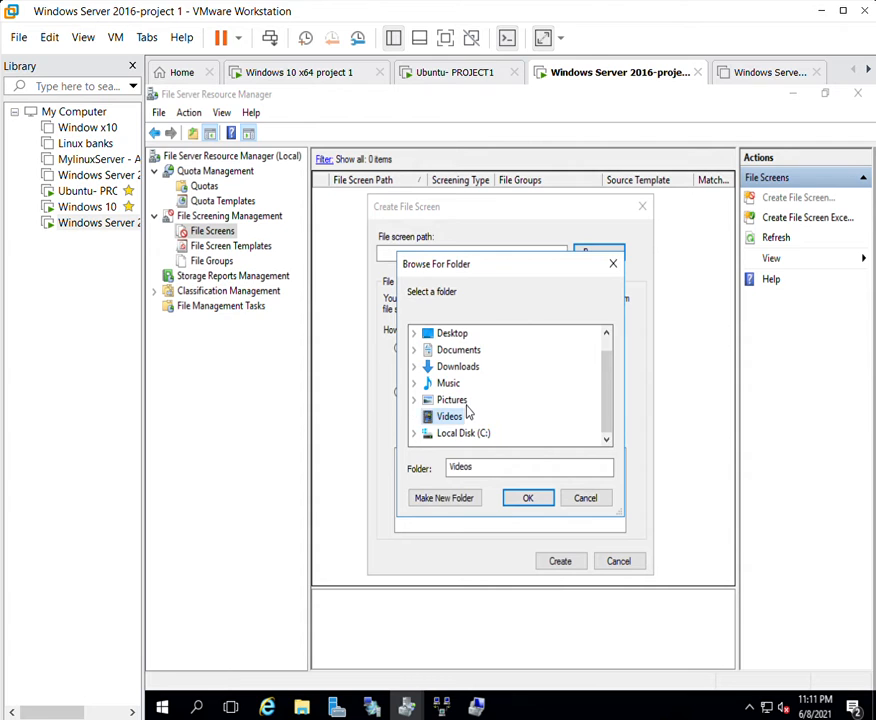
pyautogui.click(463, 433)
pyautogui.scroll(-1, 475, 400)
pyautogui.doubleClick(475, 366)
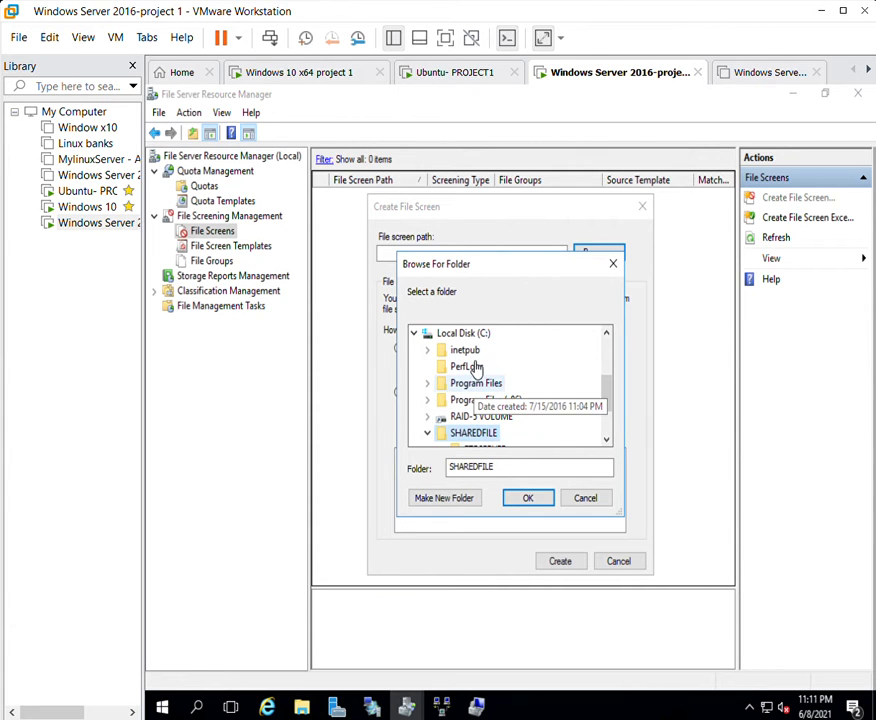
pyautogui.click(531, 495)
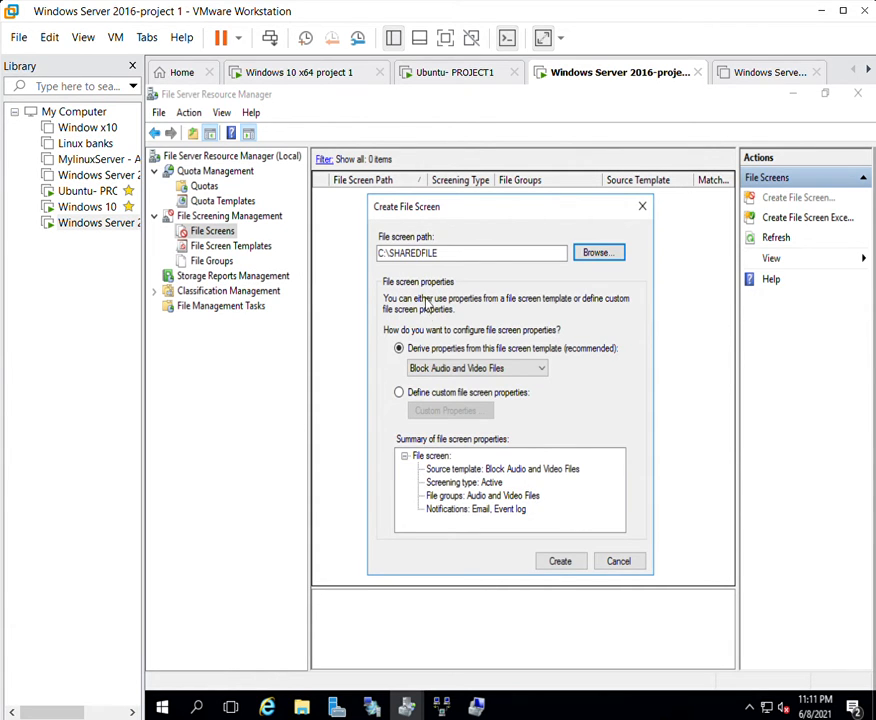
# Choose to define custom file screen properties and open them.
pyautogui.click(465, 367)
pyautogui.click(446, 362)
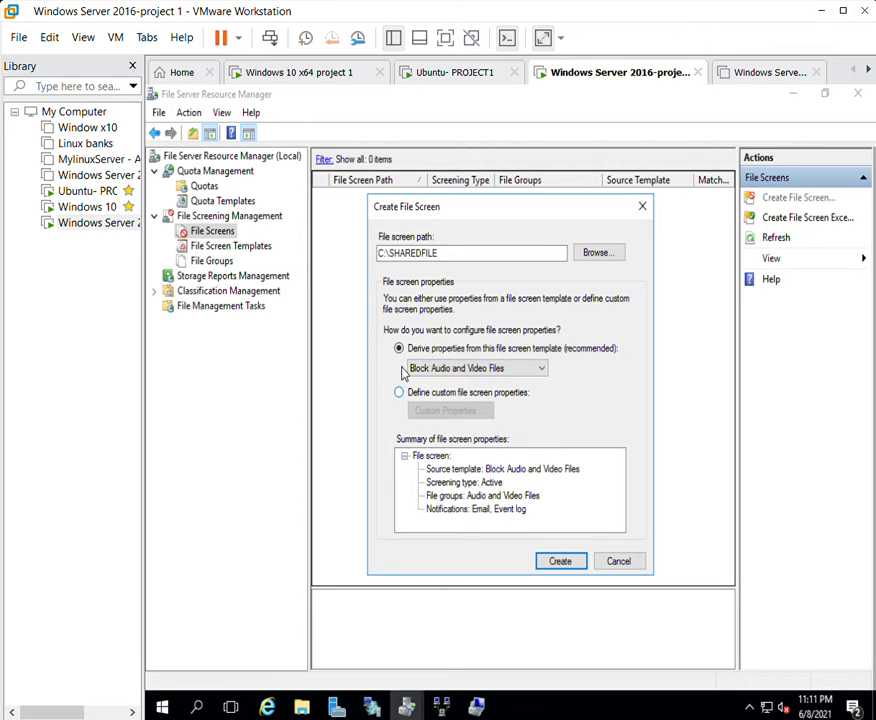
pyautogui.click(430, 390)
pyautogui.click(440, 410)
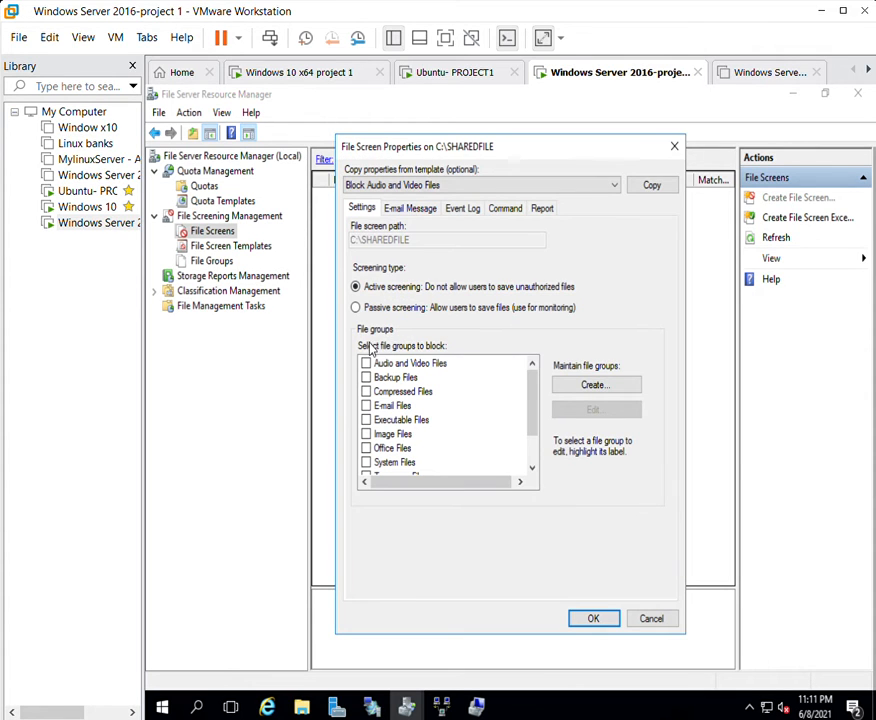
# Block the Audio and Video Files group, moving .mp3 from included to excluded files.
pyautogui.click(504, 366)
pyautogui.click(594, 409)
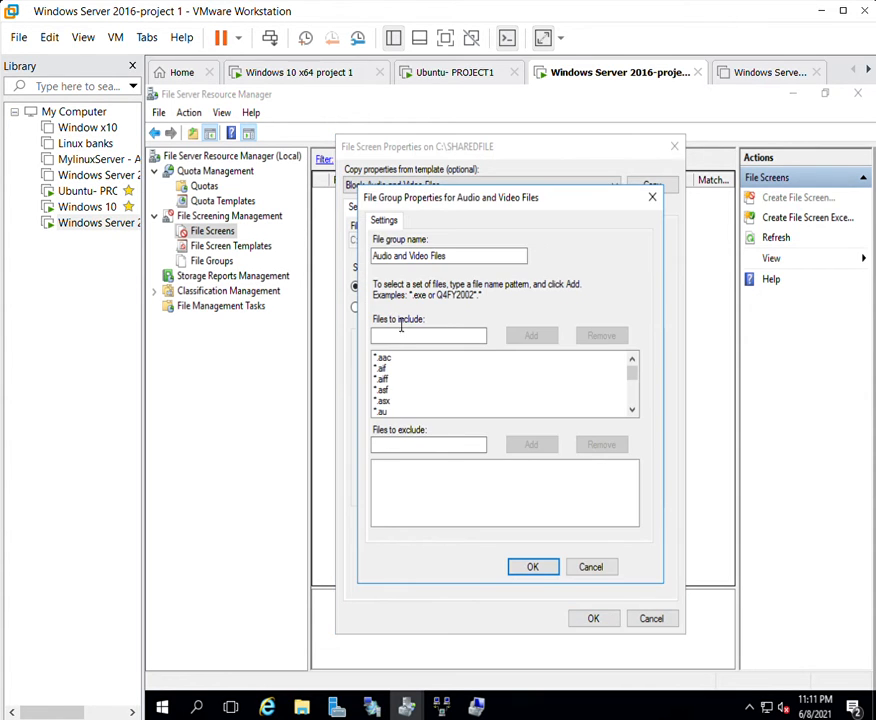
pyautogui.scroll(-5, 396, 381)
pyautogui.scroll(3, 396, 381)
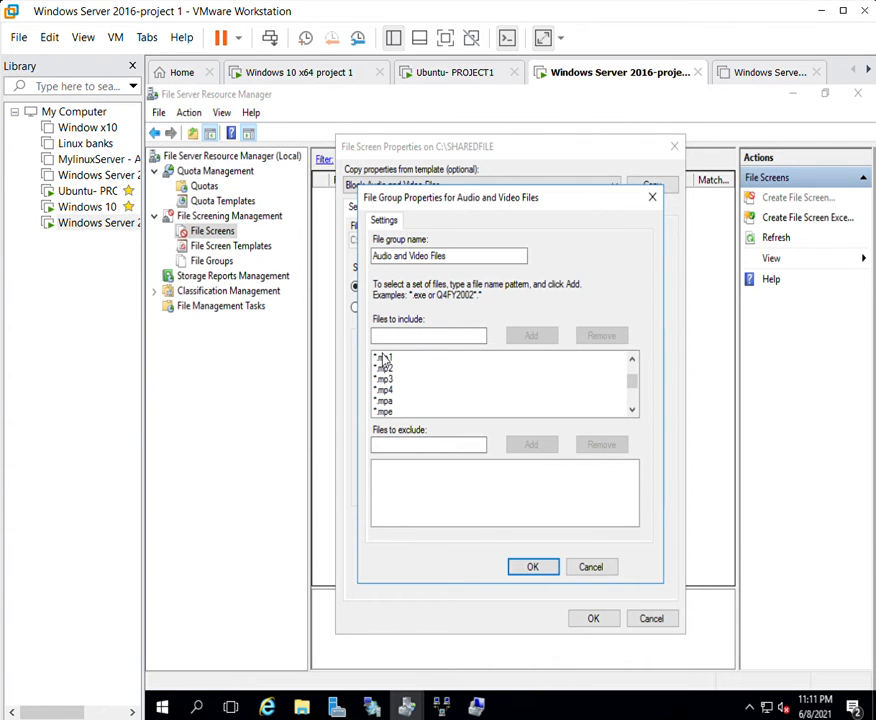
pyautogui.click(386, 379)
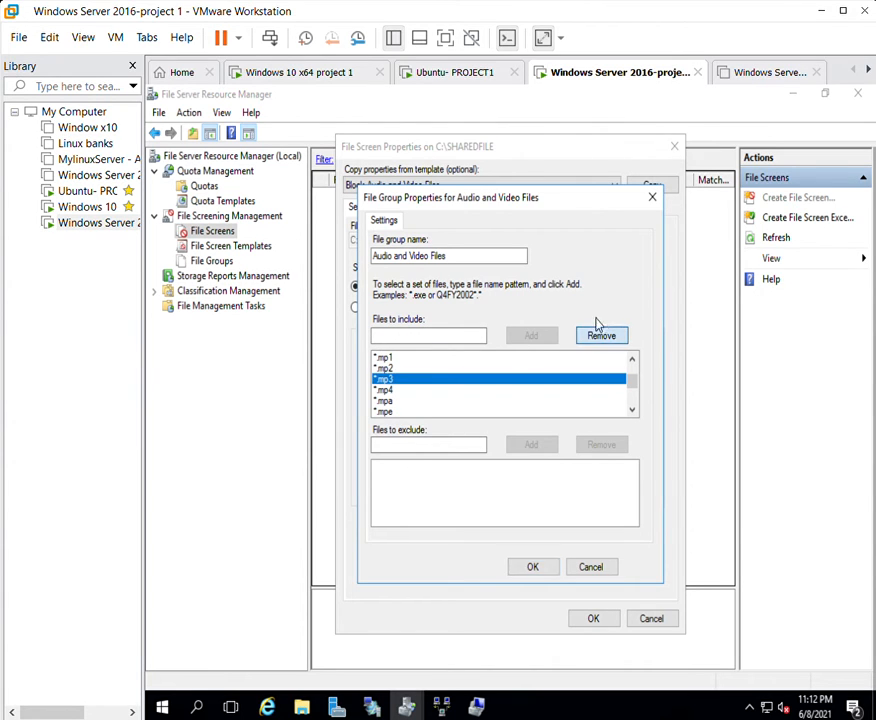
pyautogui.click(598, 334)
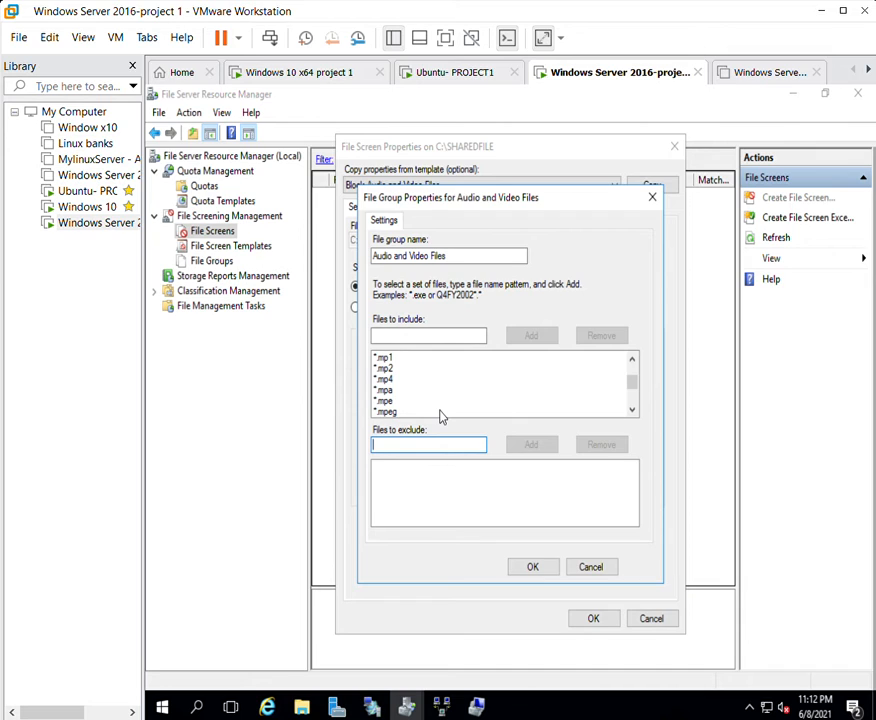
pyautogui.write('.mp3')
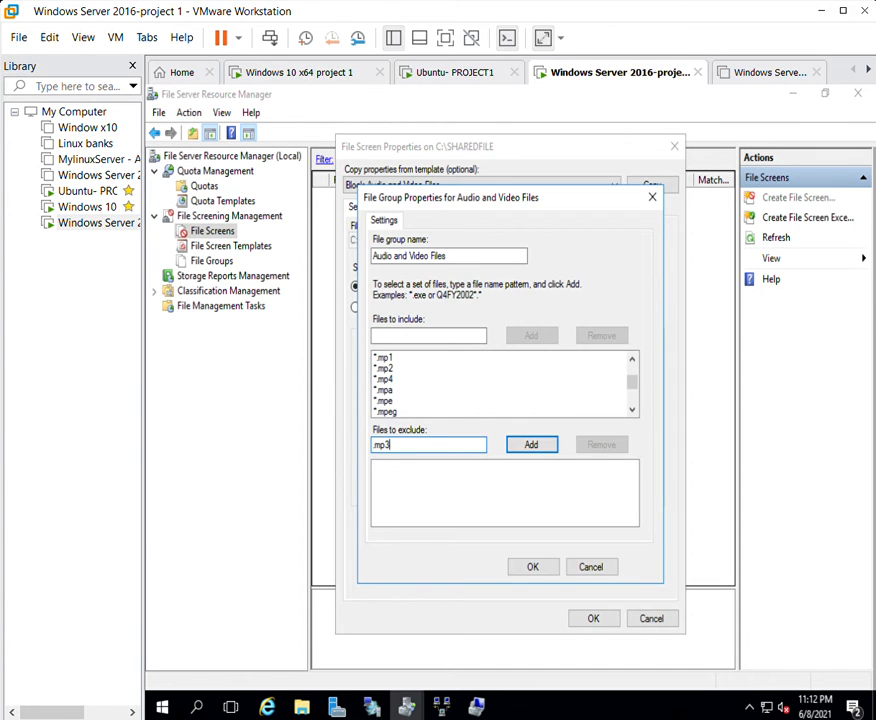
pyautogui.click(543, 442)
pyautogui.click(538, 562)
# Create the C:\SHAREDFILE file screen and save its properties as template SHAREDFOLDEr.
pyautogui.click(605, 622)
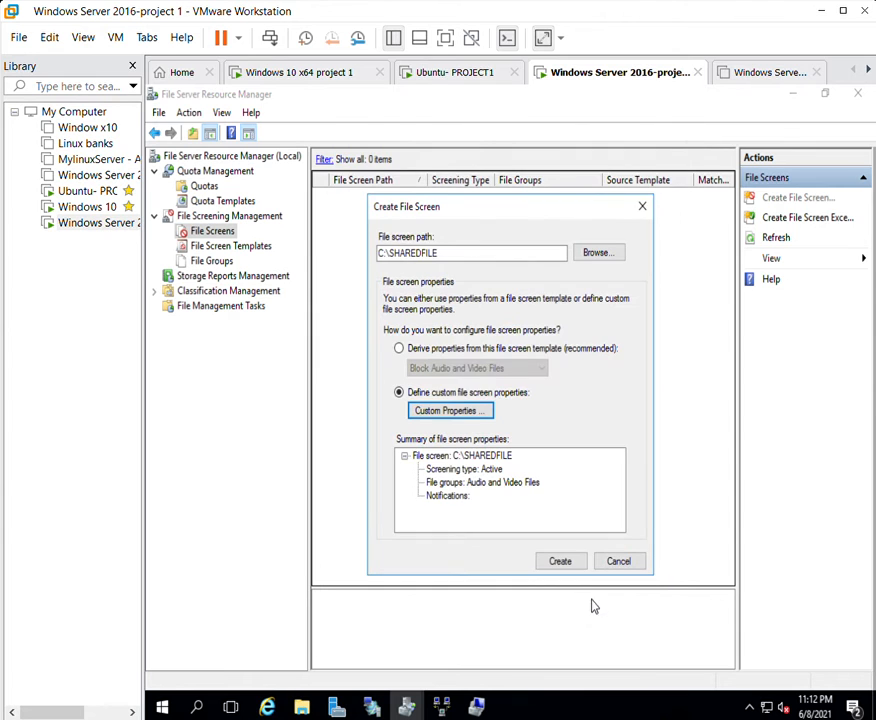
pyautogui.click(565, 558)
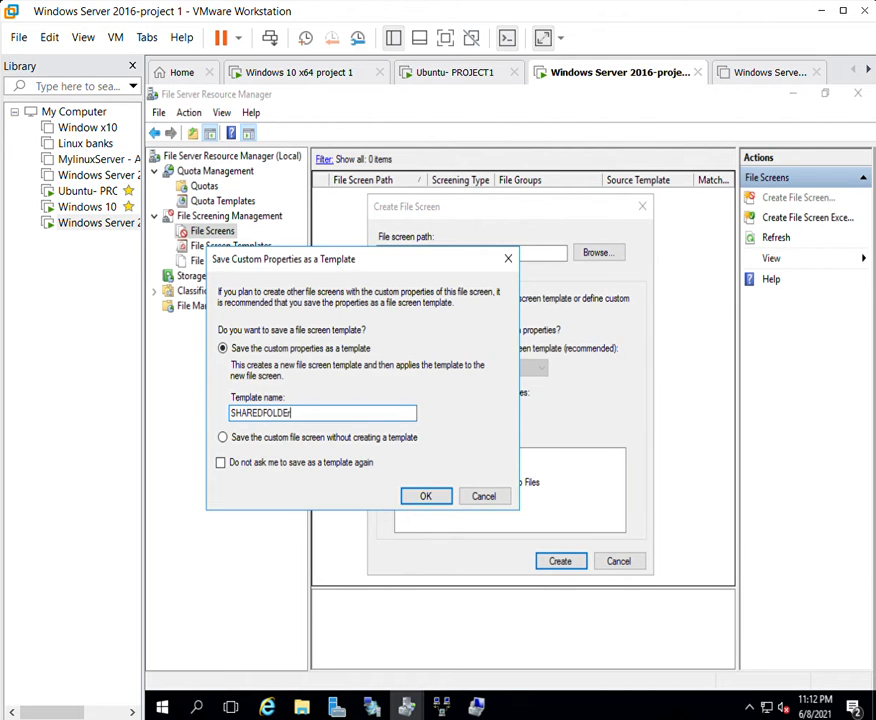
pyautogui.write('SHAREDFOLDEr')
pyautogui.press('Return')
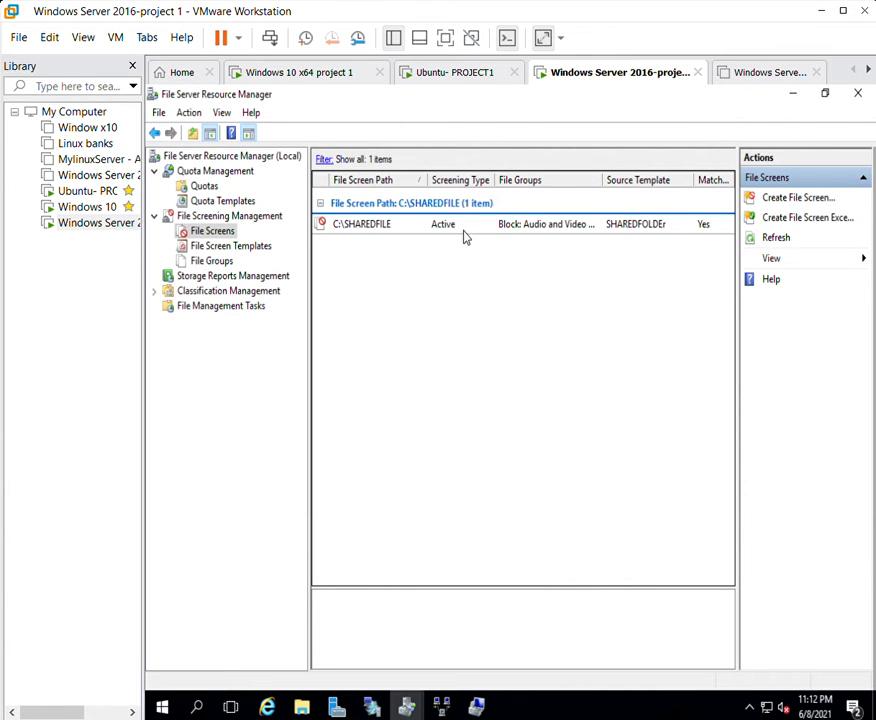
pyautogui.click(465, 220)
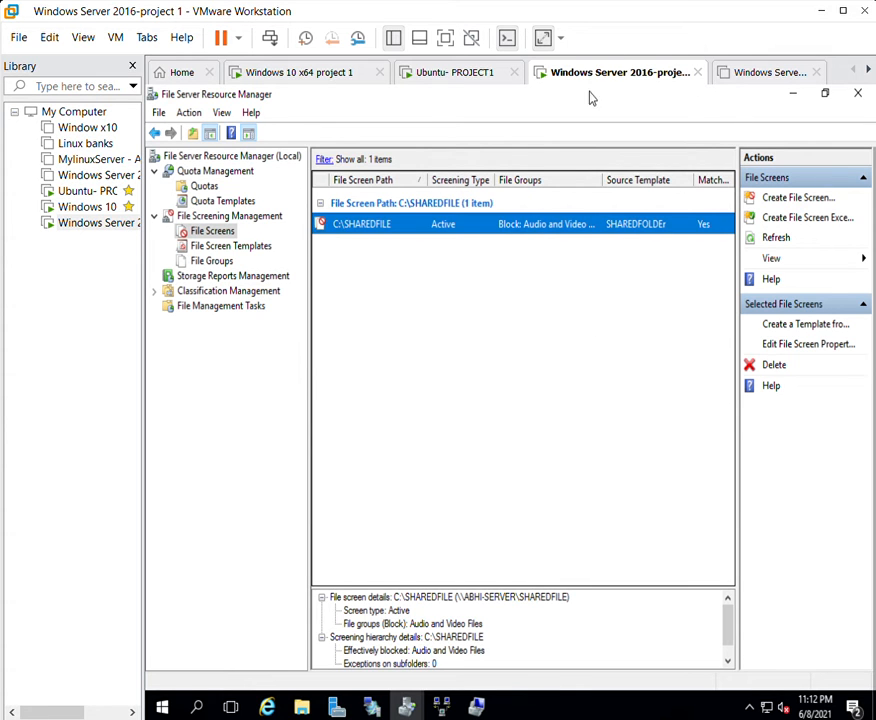
# Bring Server Manager forward and launch IIS Manager from its Tools menu.
pyautogui.moveTo(588, 96); pyautogui.dragTo(512, 165)
pyautogui.click(768, 112)
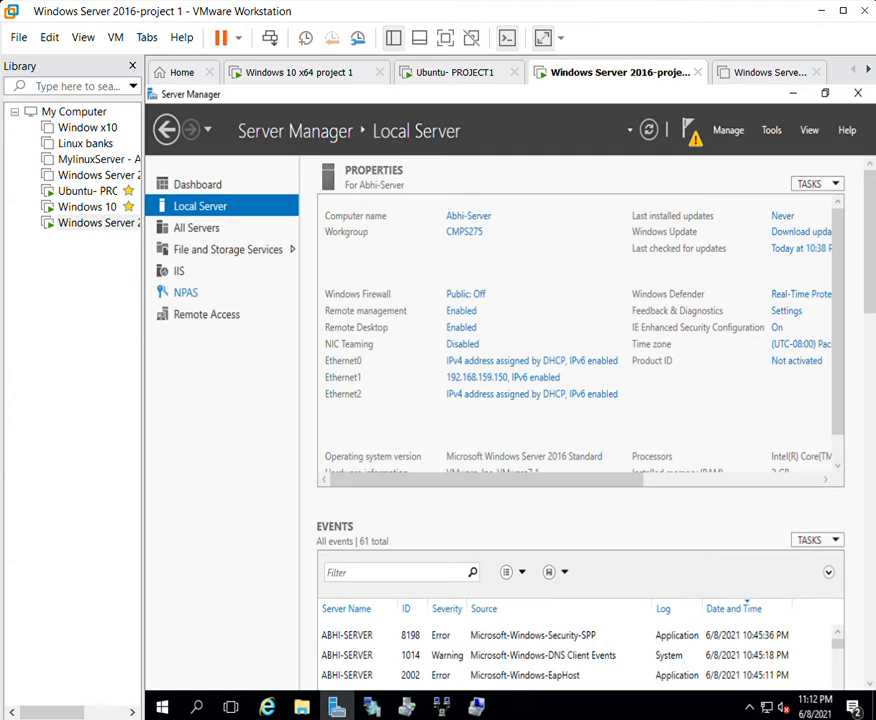
pyautogui.click(778, 121)
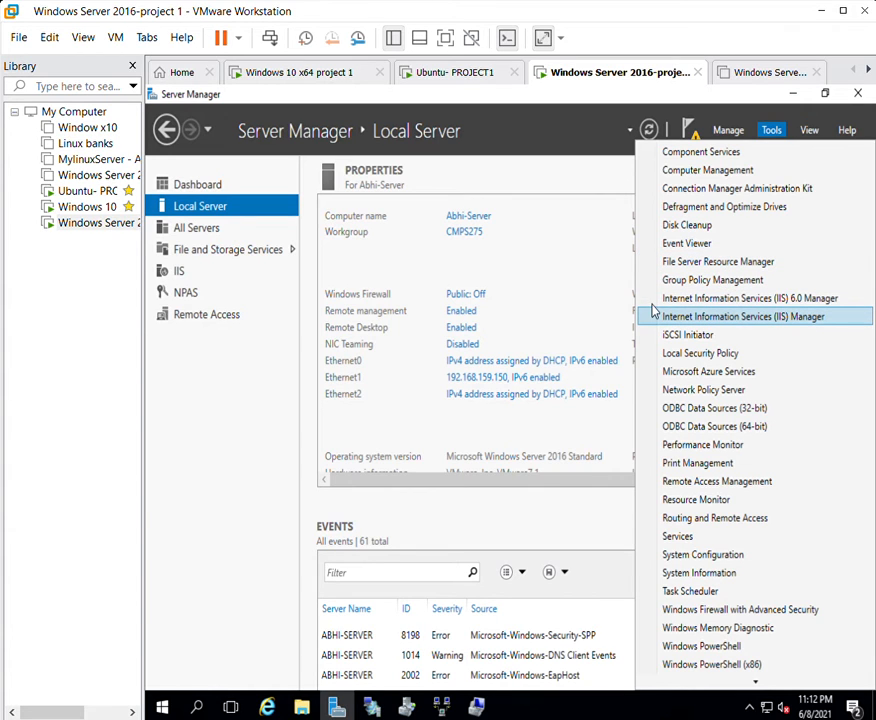
pyautogui.click(790, 310)
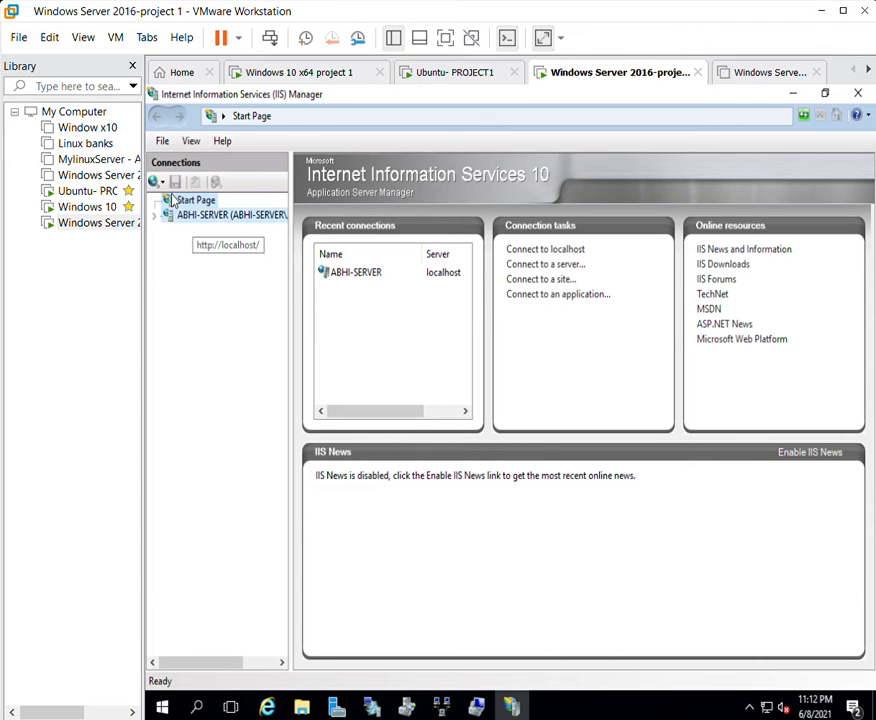
# Expand ABHI-SERVER > Sites and view the Abhiserver FTP site home page.
pyautogui.rightClick(180, 201)
pyautogui.click(152, 242)
pyautogui.rightClick(210, 202)
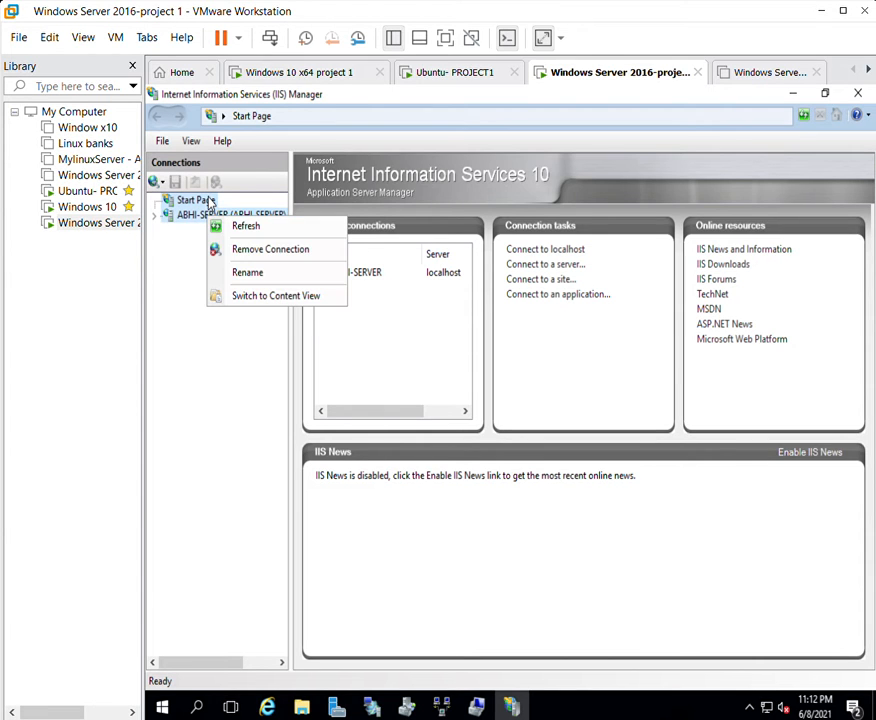
pyautogui.click(172, 226)
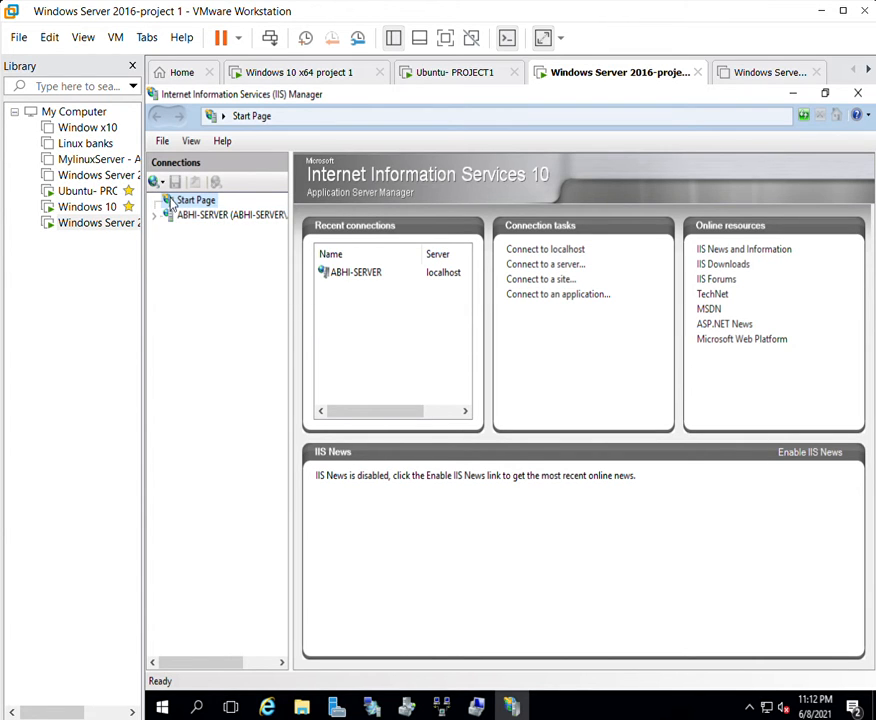
pyautogui.click(155, 214)
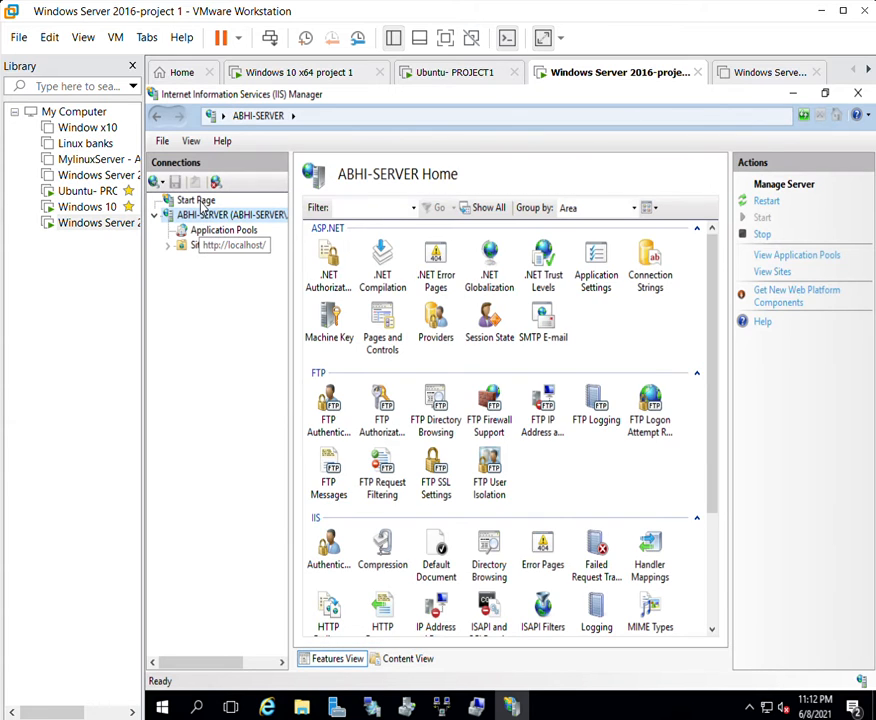
pyautogui.rightClick(216, 216)
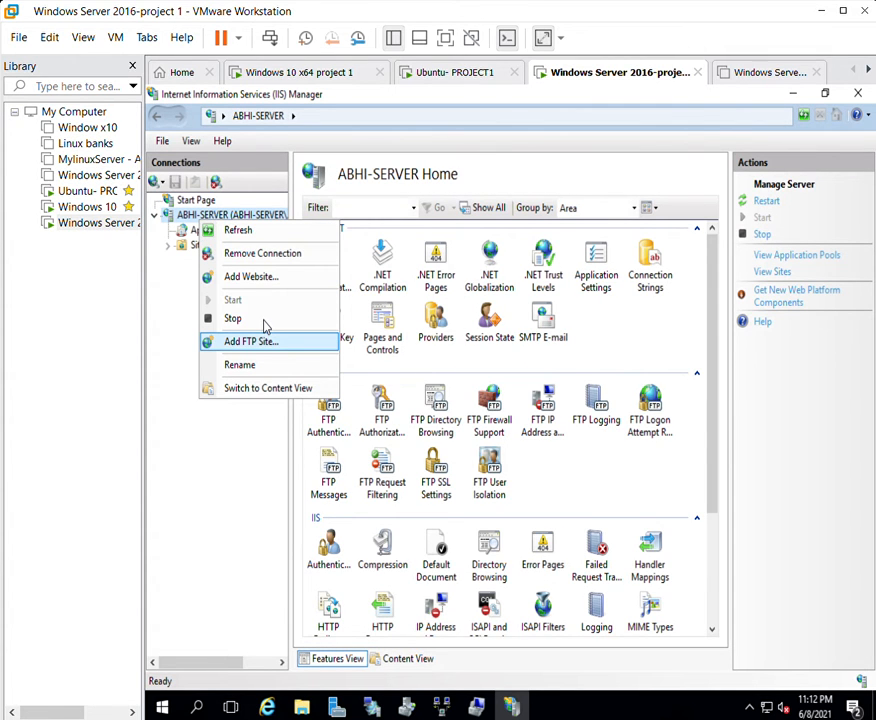
pyautogui.click(172, 317)
pyautogui.click(168, 244)
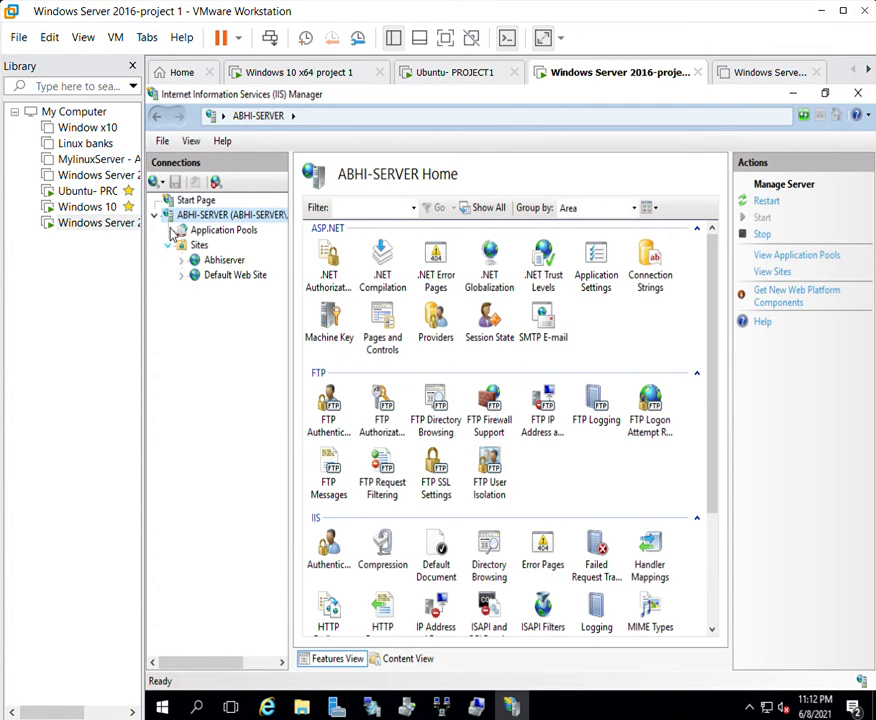
pyautogui.click(222, 259)
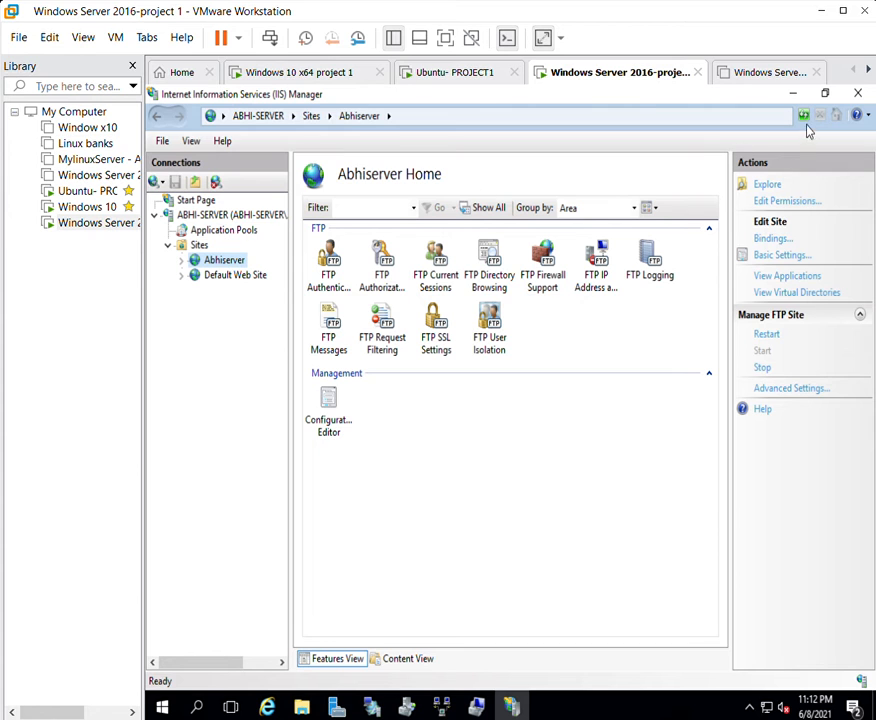
pyautogui.click(803, 90)
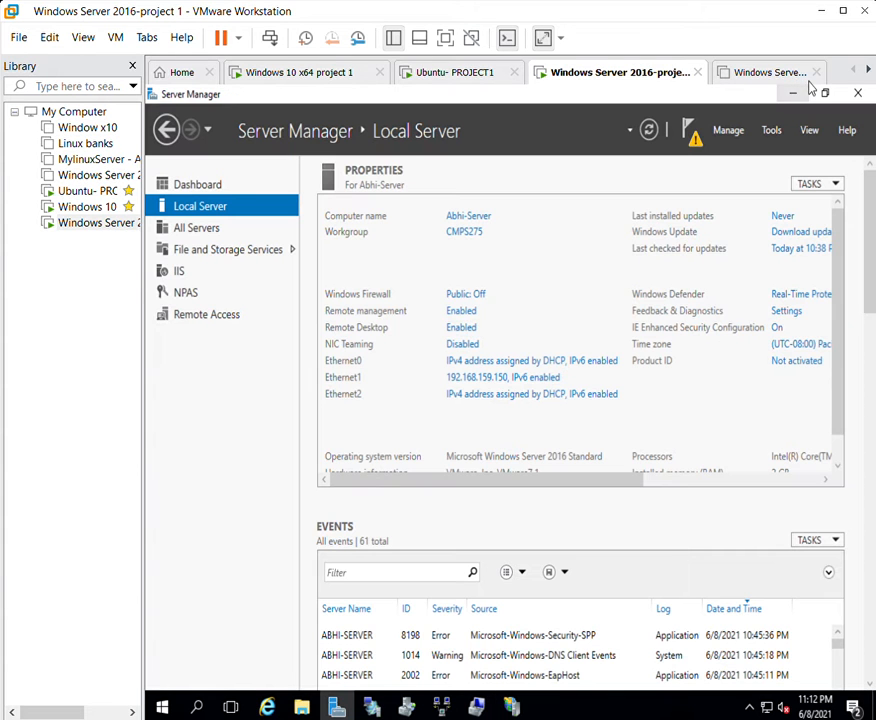
# On the Windows 10 VM, load ftp://192.168.1.79 in the web browser, then close it.
pyautogui.click(362, 65)
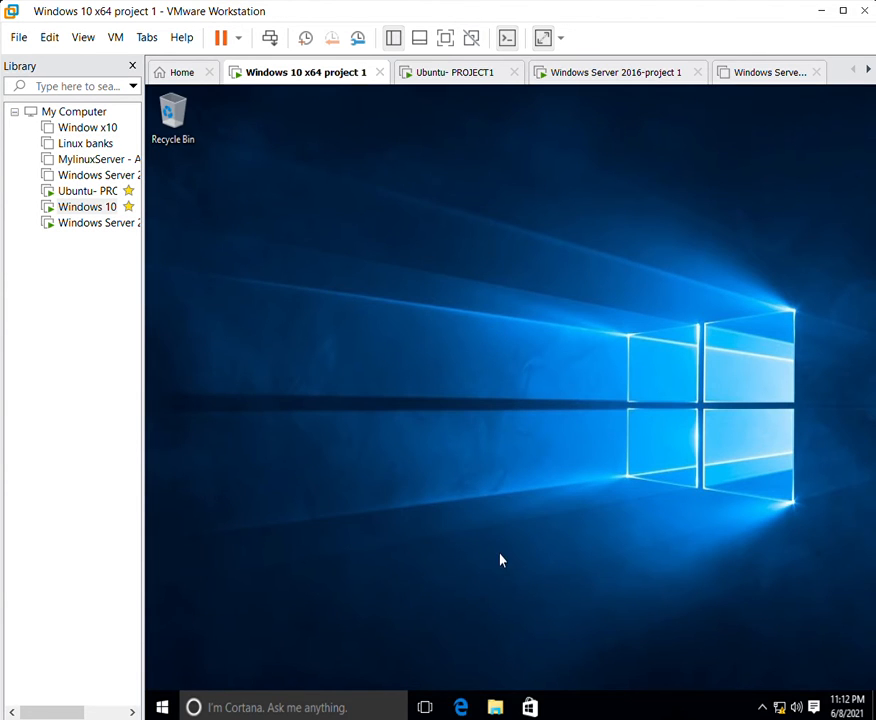
pyautogui.click(459, 703)
pyautogui.click(374, 118)
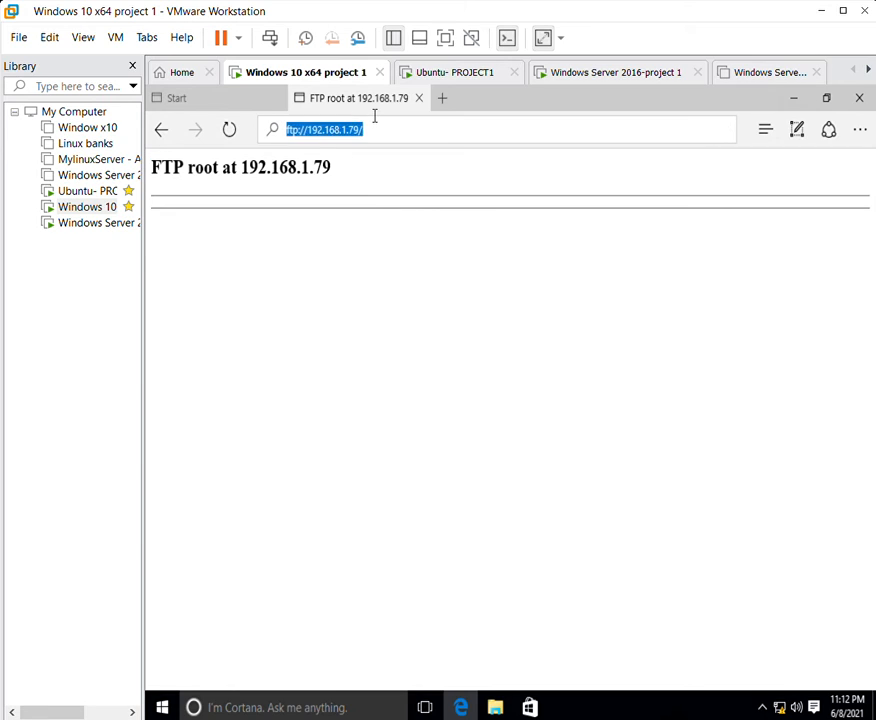
pyautogui.press('BackSpace')
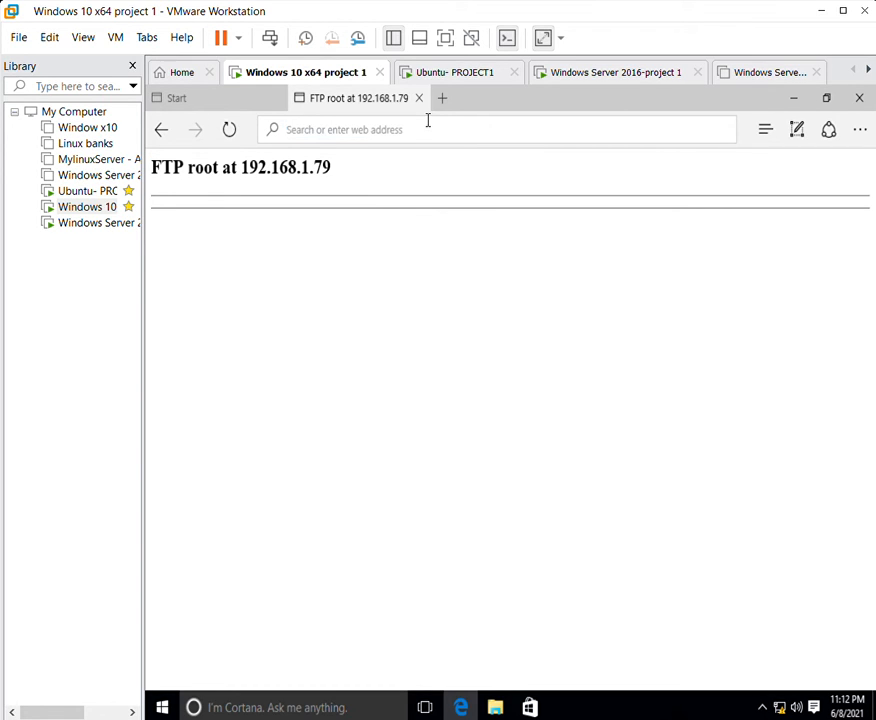
pyautogui.write('ftp:')
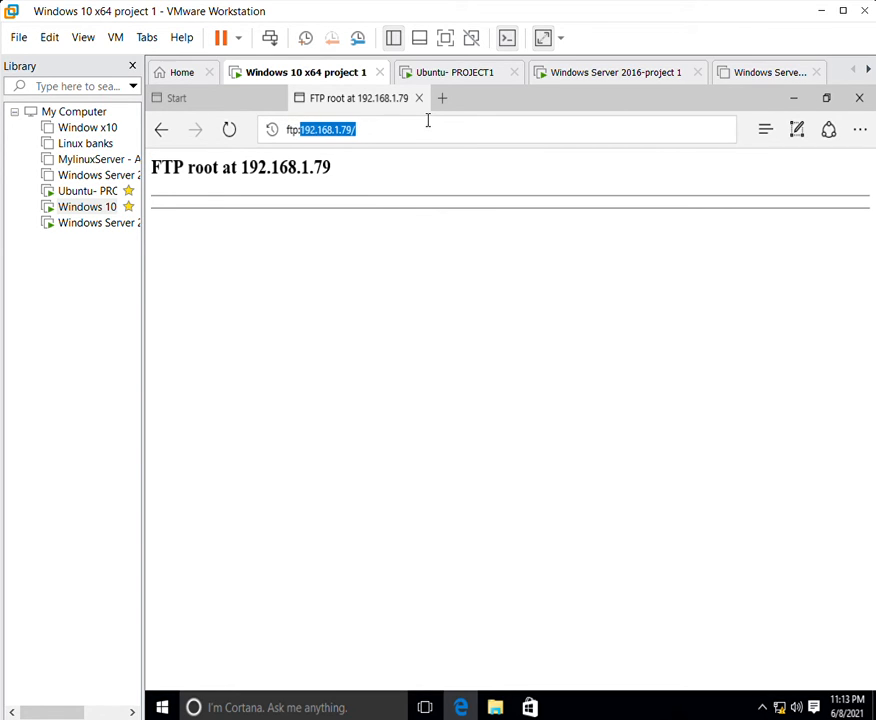
pyautogui.write('//')
pyautogui.press('Return')
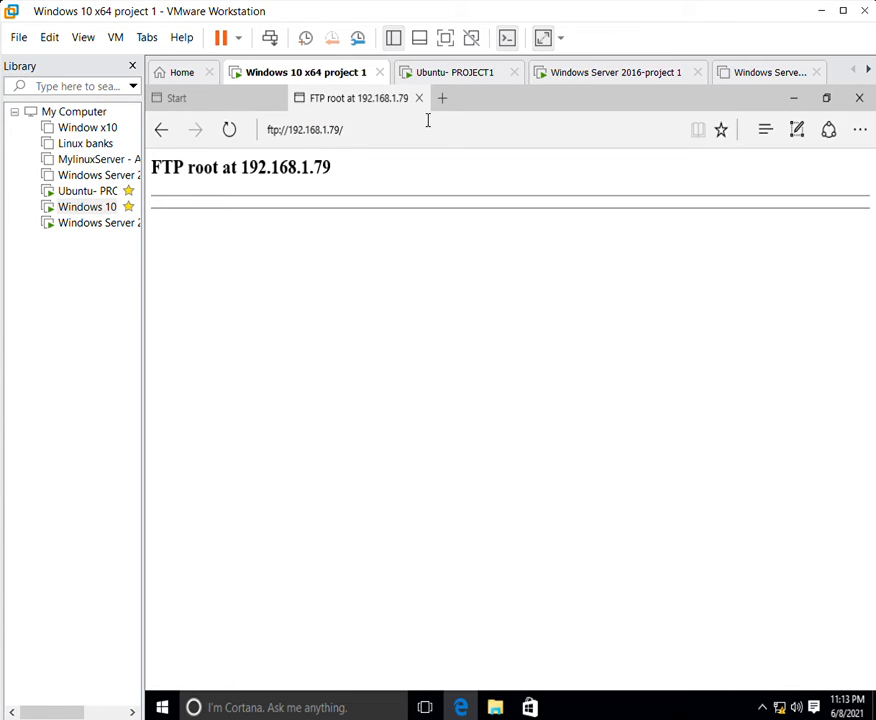
pyautogui.moveTo(166, 163); pyautogui.dragTo(375, 164)
pyautogui.click(375, 164)
pyautogui.click(859, 97)
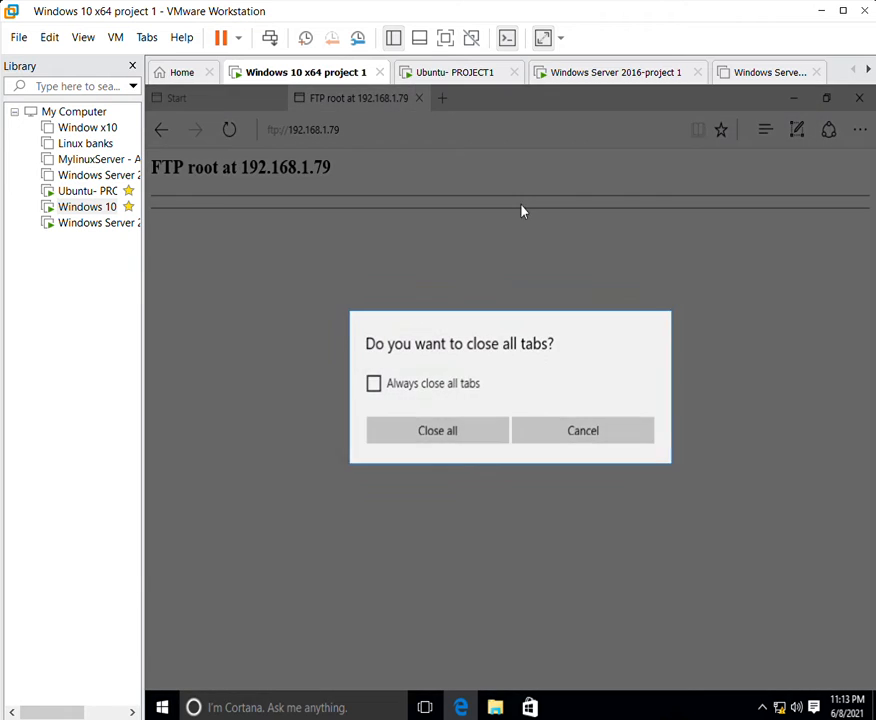
pyautogui.click(486, 444)
# Refresh the desktop and open the FTP site at 192.168.1.79 in File Explorer.
pyautogui.rightClick(415, 288)
pyautogui.click(466, 334)
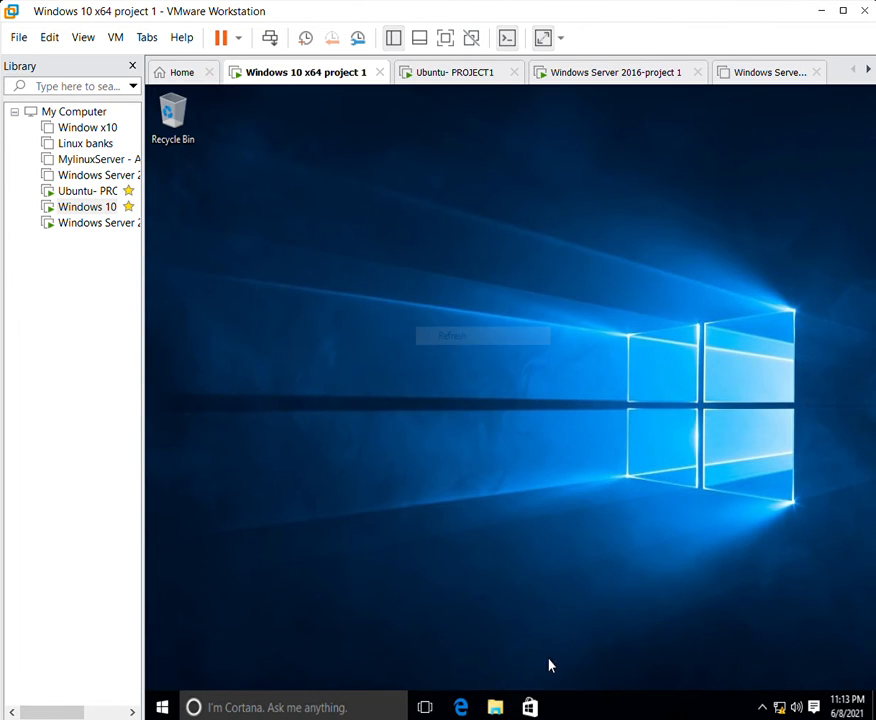
pyautogui.click(495, 707)
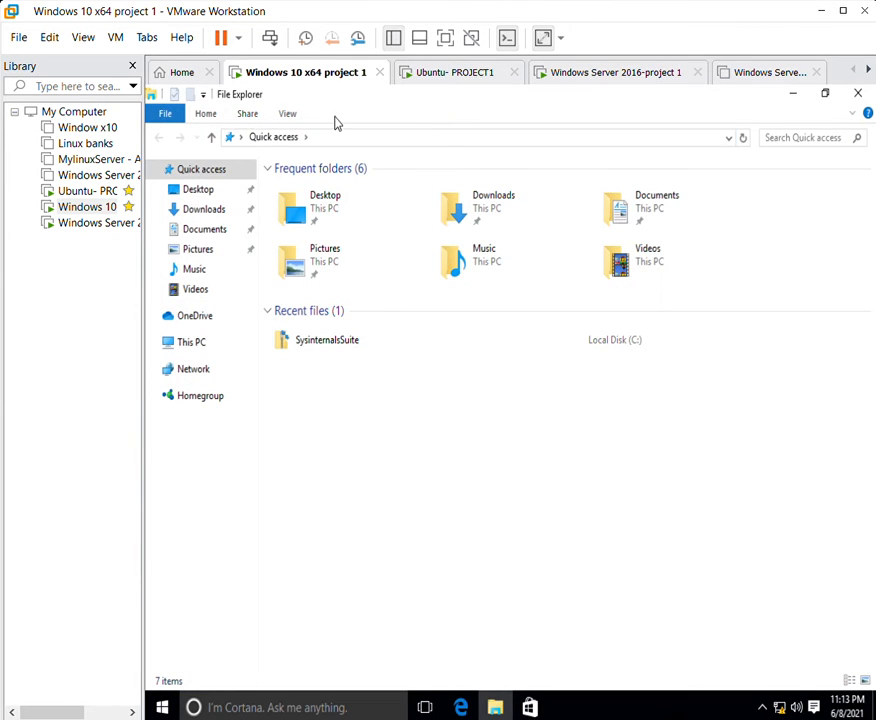
pyautogui.hotkey('alt', 'd')
pyautogui.press('BackSpace')
pyautogui.write('df')
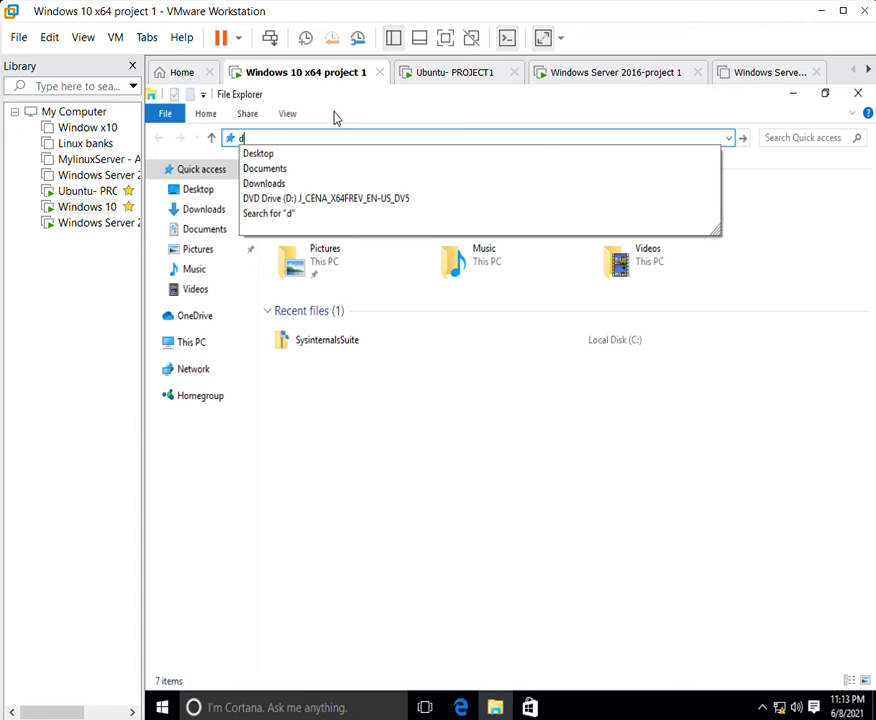
pyautogui.press('BackSpace')
pyautogui.press('BackSpace')
pyautogui.write('ftp')
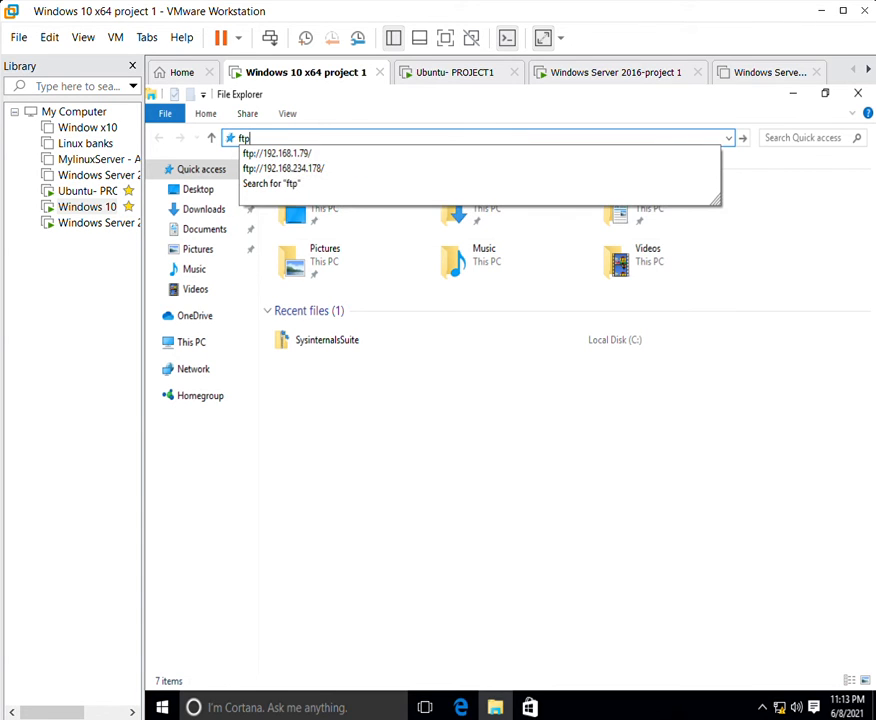
pyautogui.press('Down')
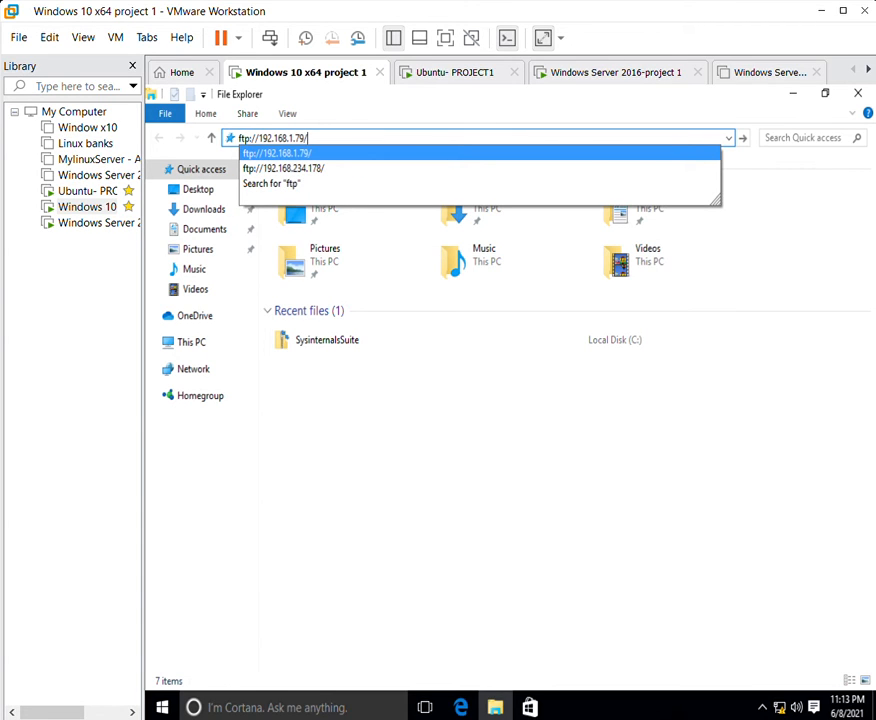
pyautogui.press('Return')
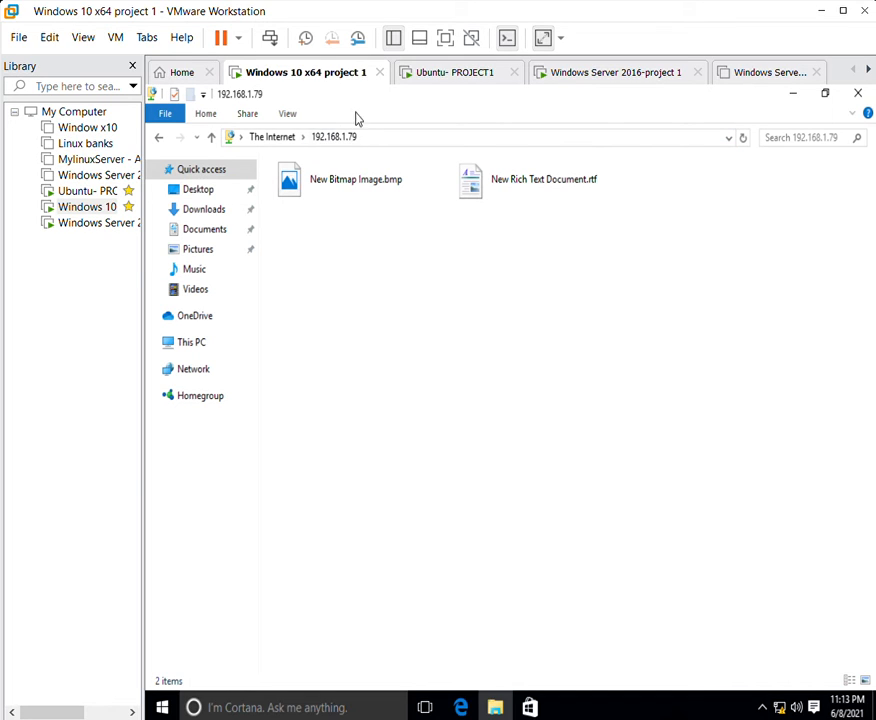
# Select both files on the FTP site and minimize the Explorer window.
pyautogui.click(380, 128)
pyautogui.click(404, 241)
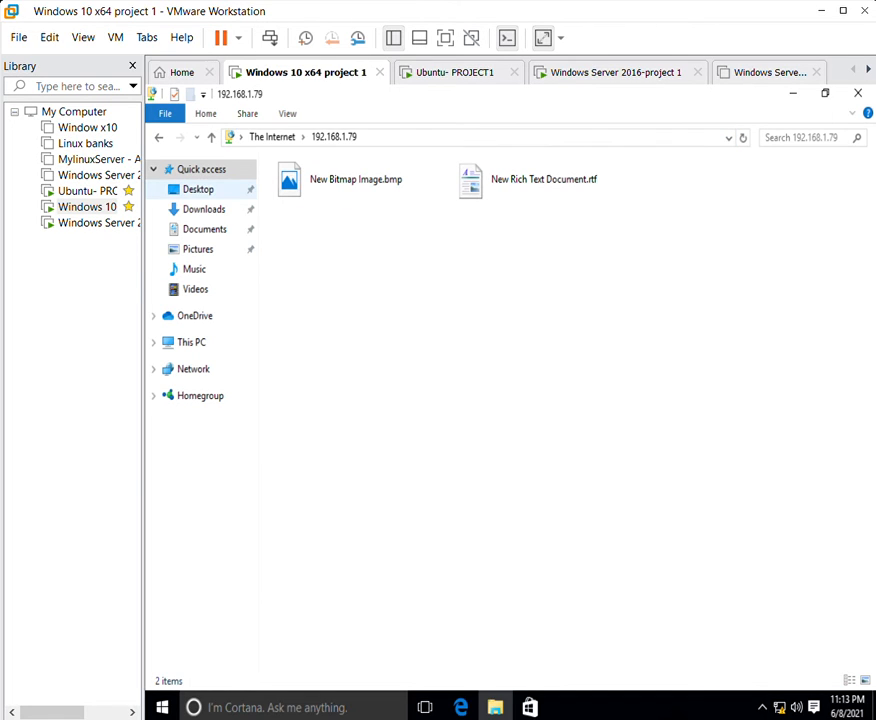
pyautogui.moveTo(557, 351); pyautogui.dragTo(262, 96)
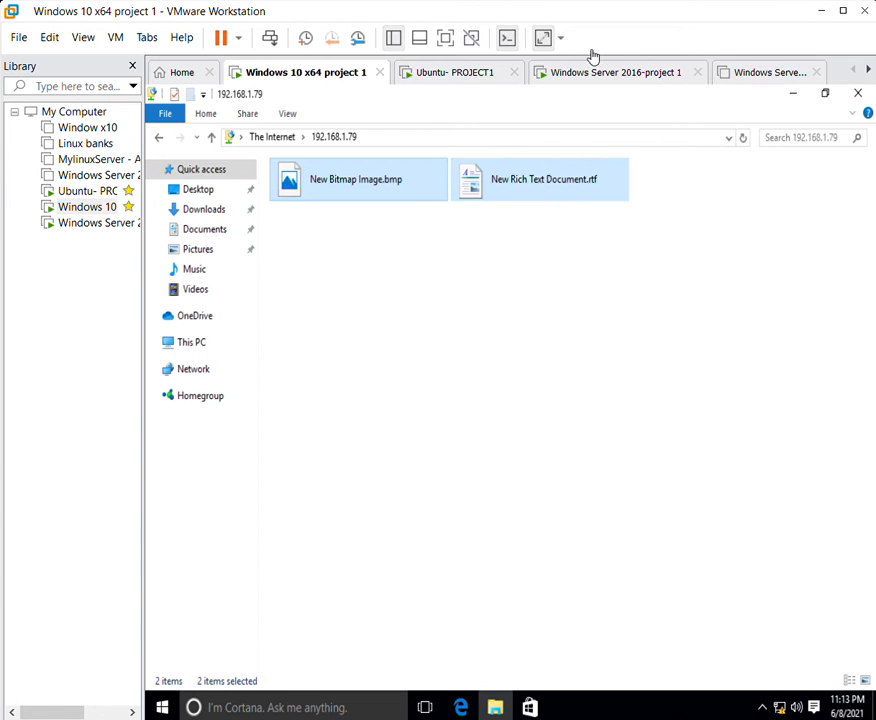
pyautogui.click(793, 93)
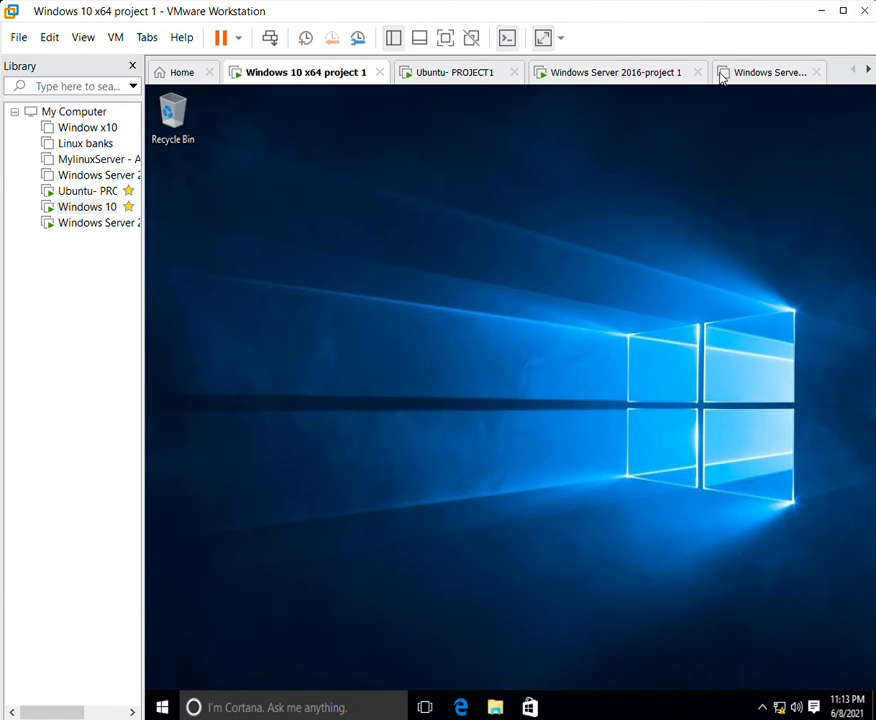
# Switch to the Windows Server 2016 VM, minimize Server Manager and refresh its desktop.
pyautogui.click(585, 72)
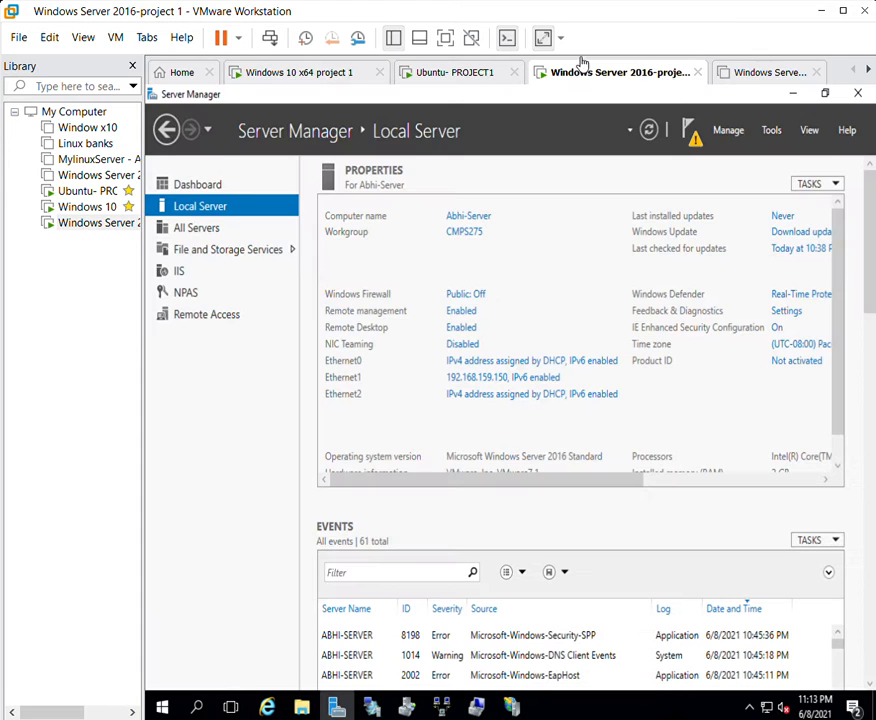
pyautogui.click(791, 91)
pyautogui.rightClick(453, 315)
pyautogui.click(493, 346)
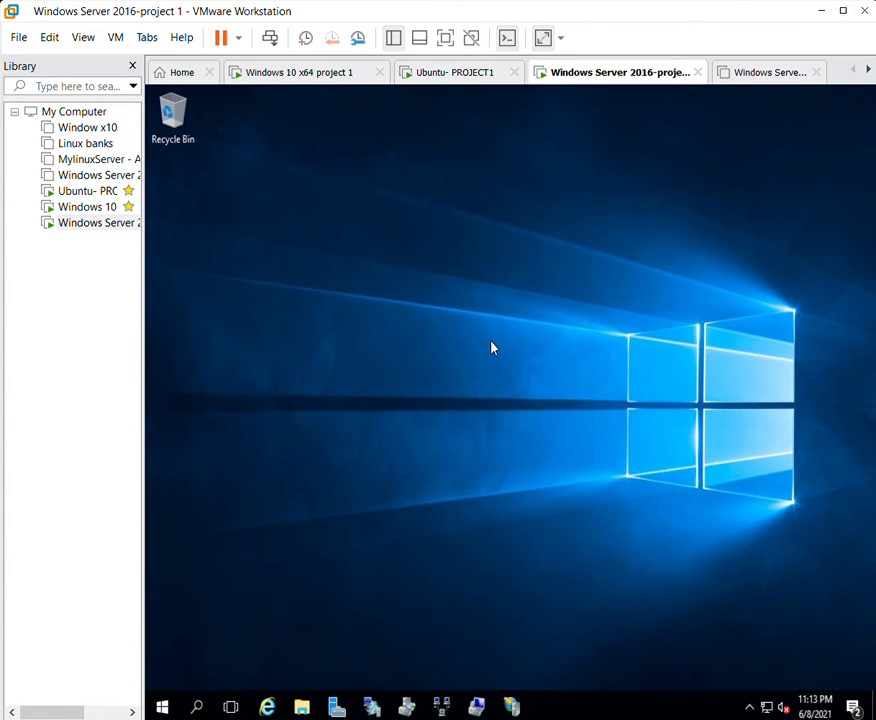
pyautogui.rightClick(487, 361)
pyautogui.rightClick(564, 408)
pyautogui.click(623, 444)
# Glance at the Windows 10 VM, then return to the server and refresh its desktop again.
pyautogui.click(350, 70)
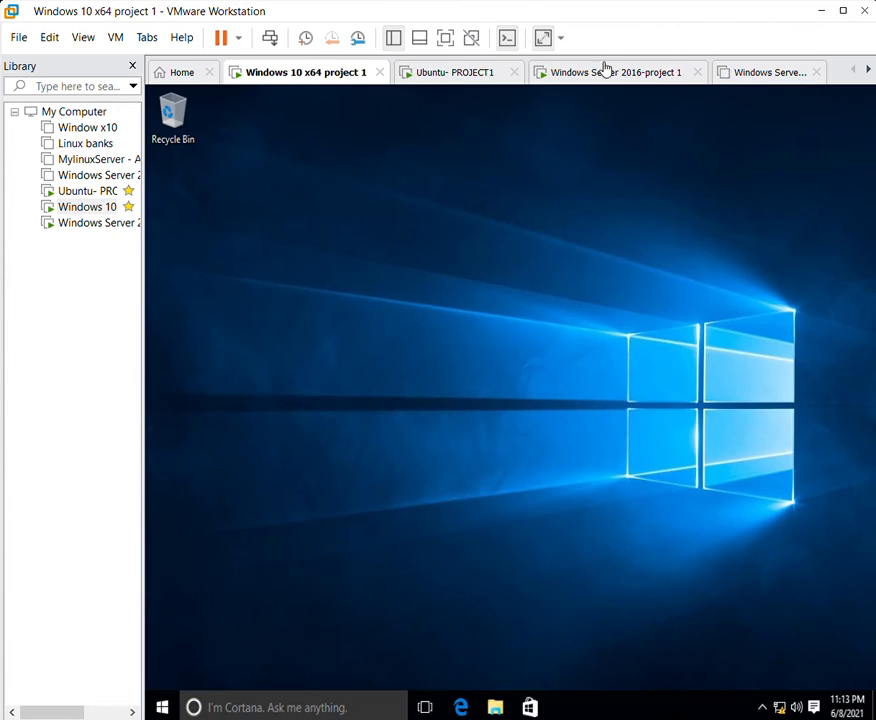
pyautogui.click(588, 68)
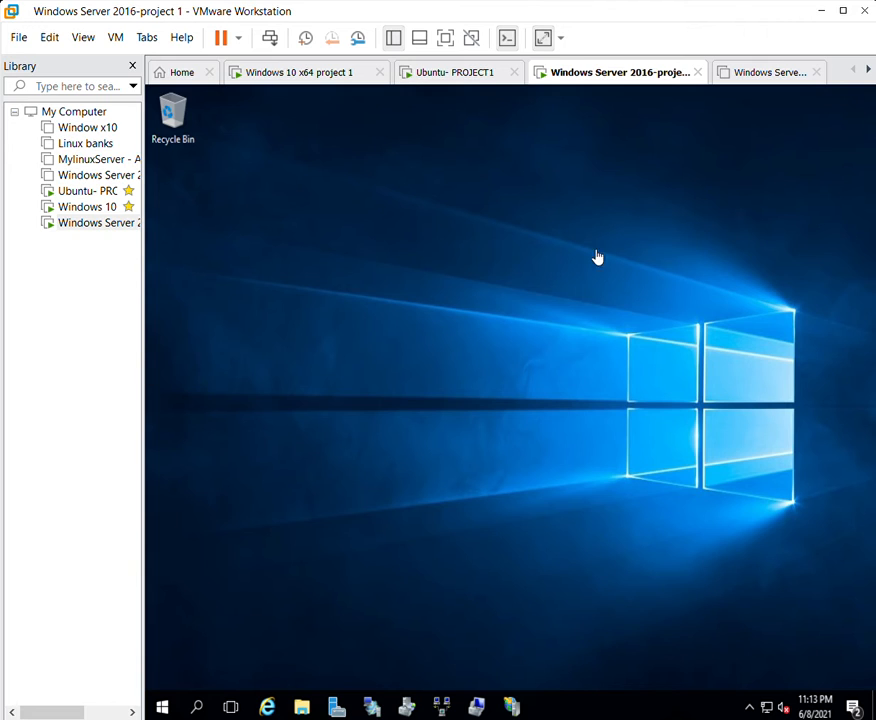
pyautogui.rightClick(520, 332)
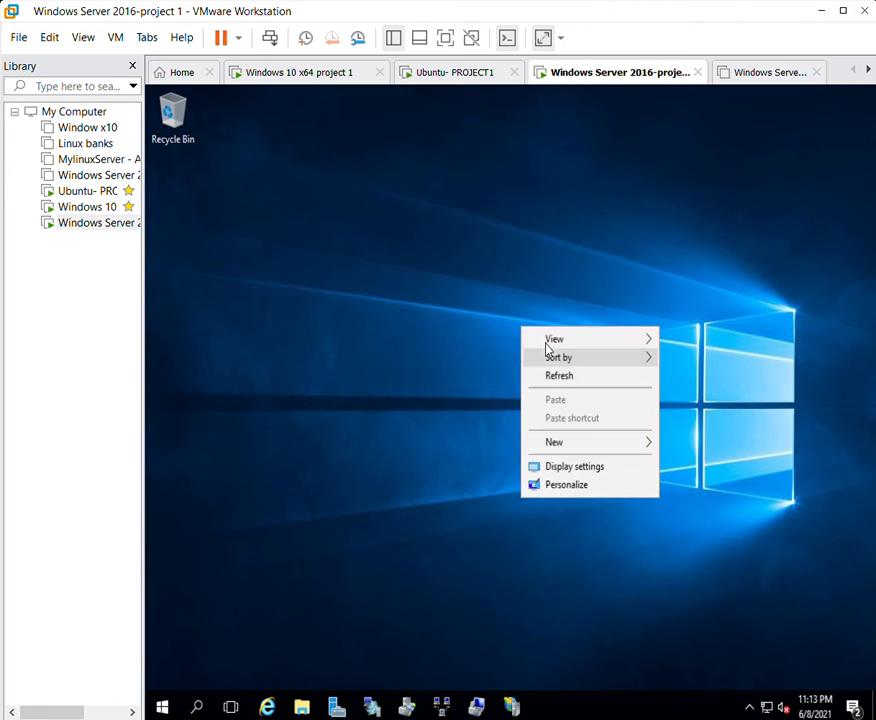
pyautogui.click(434, 285)
pyautogui.rightClick(432, 298)
pyautogui.rightClick(478, 352)
pyautogui.click(515, 403)
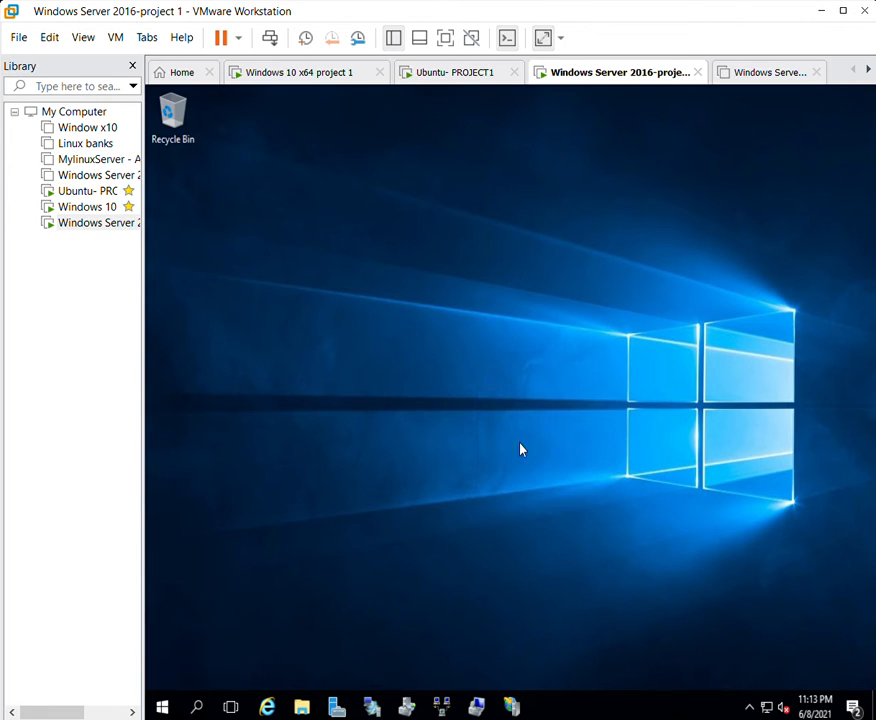
# Restore Server Manager and launch Routing and Remote Access from its Tools menu.
pyautogui.click(478, 693)
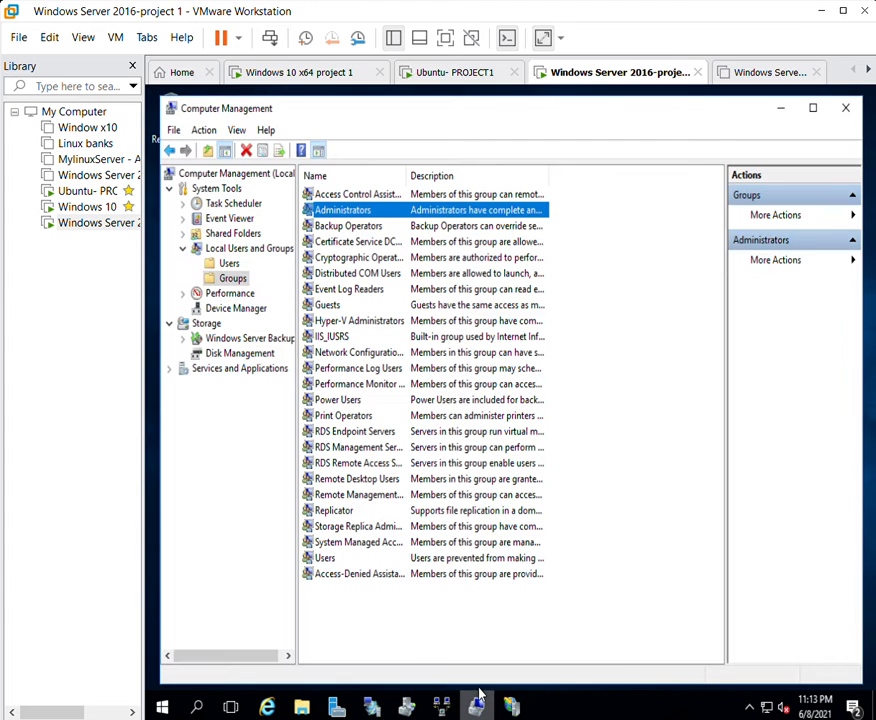
pyautogui.click(780, 107)
pyautogui.click(337, 705)
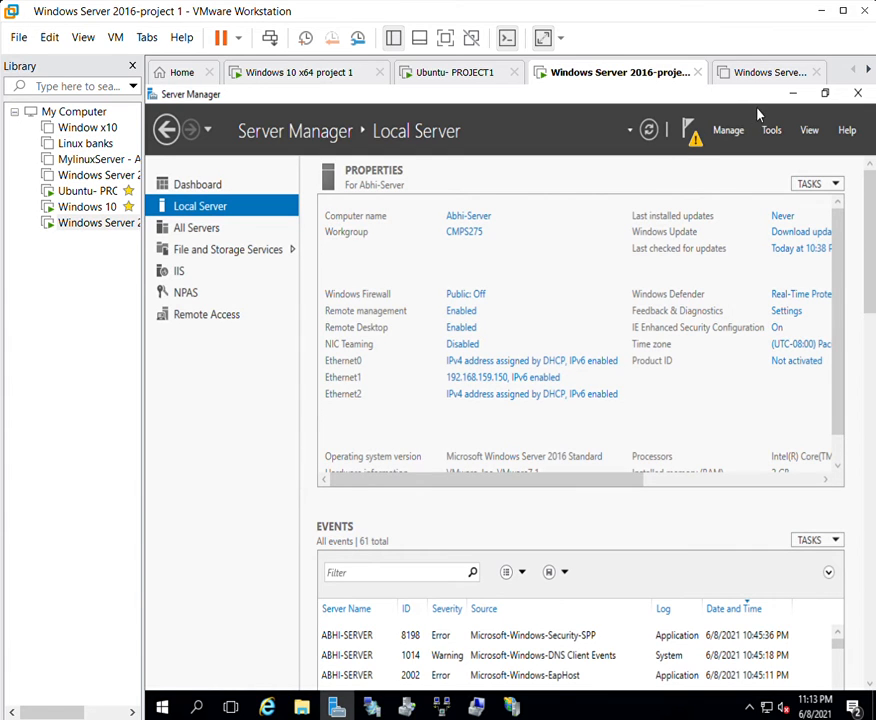
pyautogui.click(729, 130)
pyautogui.click(771, 130)
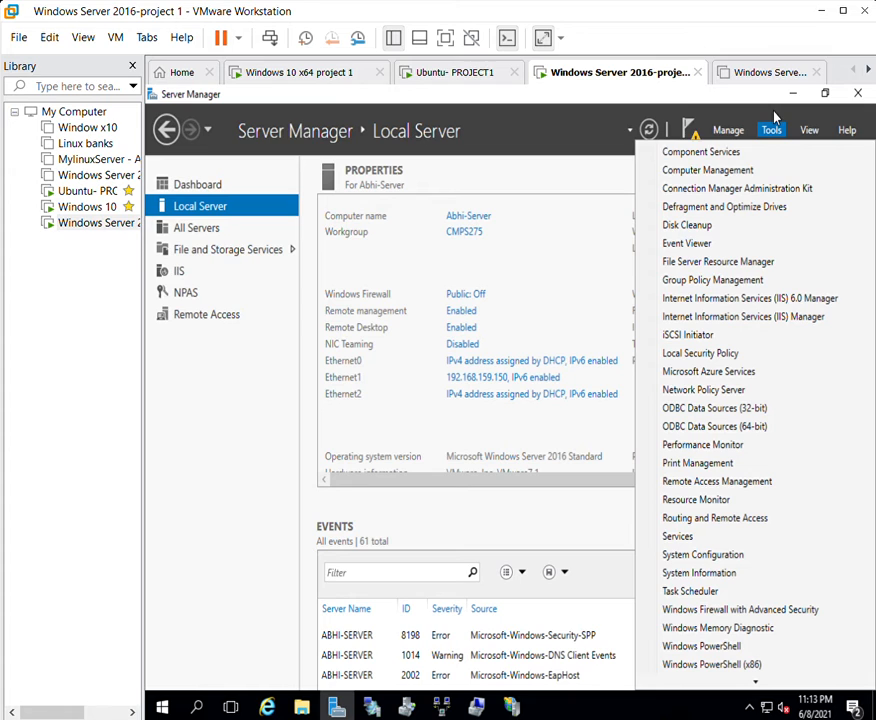
pyautogui.click(735, 508)
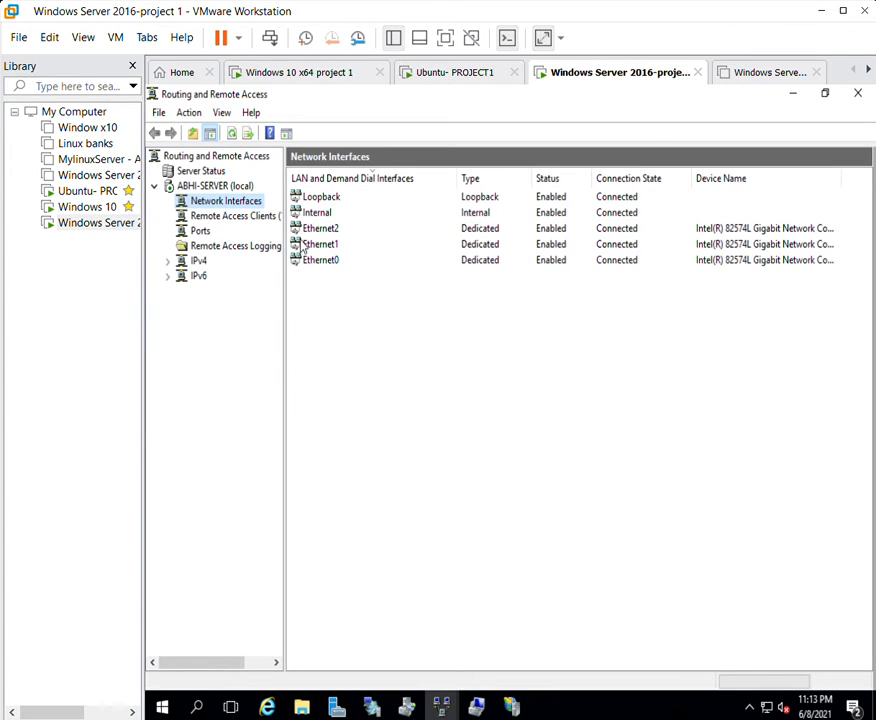
# Expand the local server node in the full-screen Routing and Remote Access console.
pyautogui.doubleClick(200, 186)
pyautogui.rightClick(190, 185)
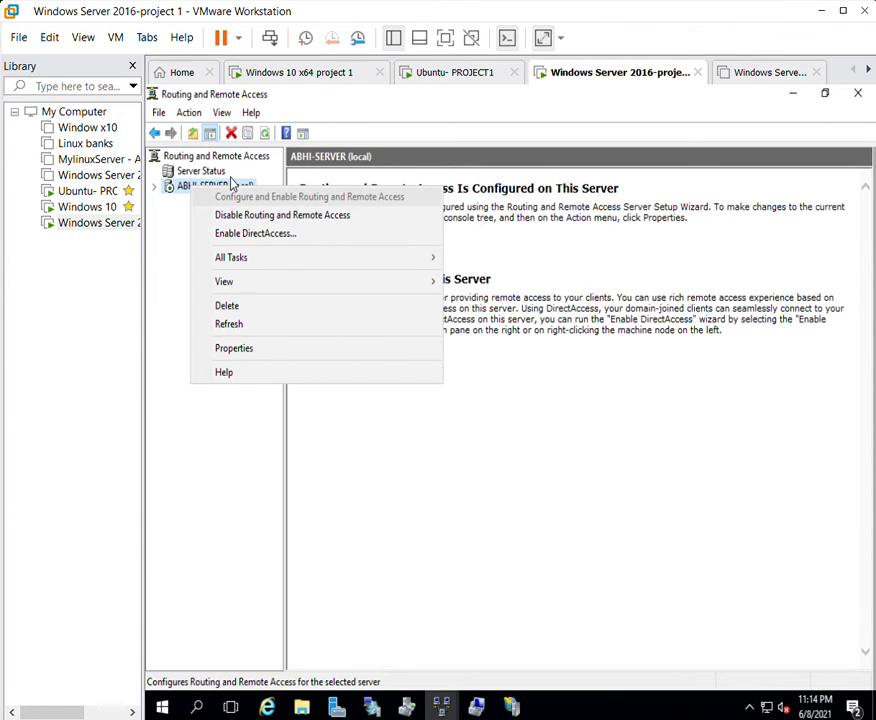
pyautogui.click(157, 188)
pyautogui.moveTo(667, 90); pyautogui.dragTo(533, 115)
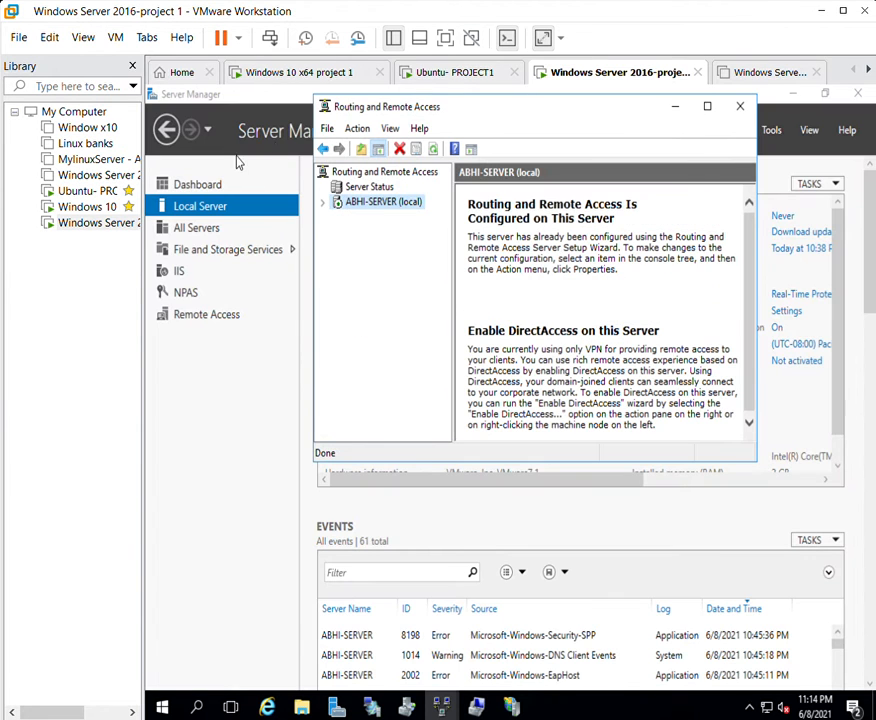
pyautogui.moveTo(438, 98); pyautogui.dragTo(398, 86)
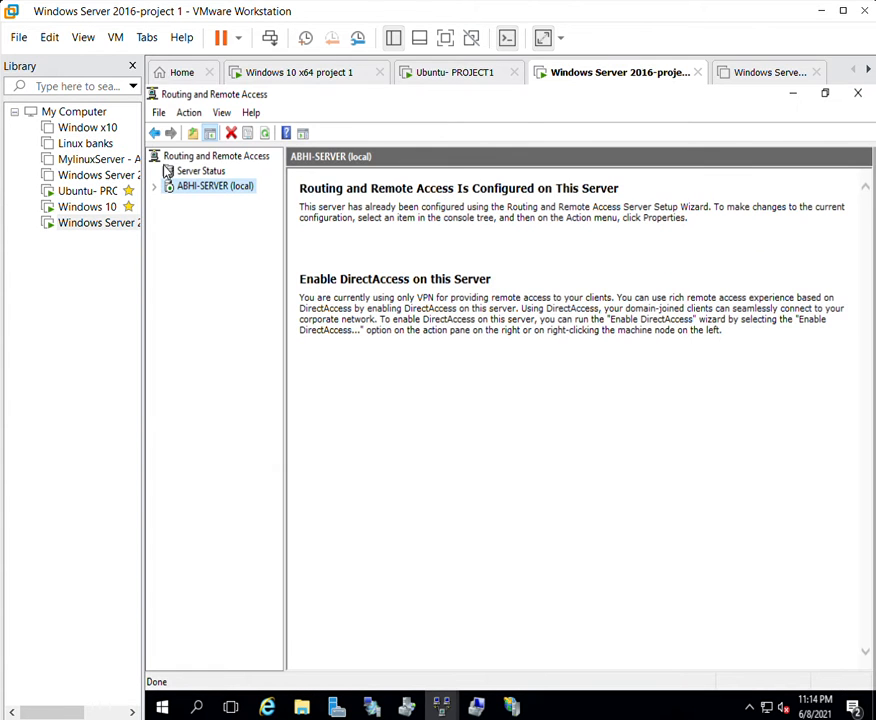
pyautogui.doubleClick(207, 186)
# Review Network Interfaces, Remote Access Clients, Ports, Logging, IPv4 and IPv6, then close the console.
pyautogui.click(206, 201)
pyautogui.click(204, 216)
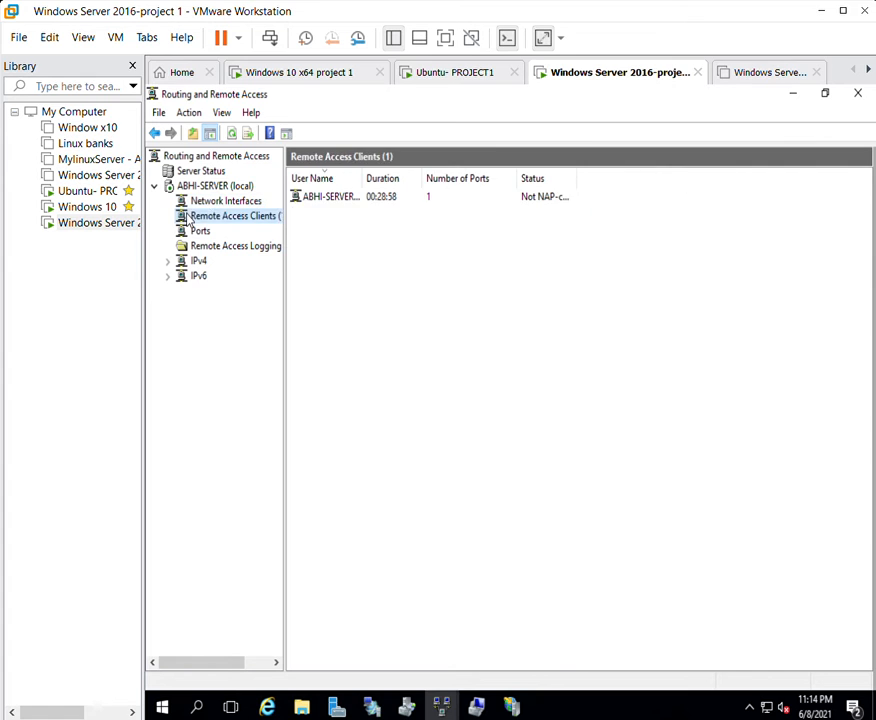
pyautogui.click(200, 231)
pyautogui.click(198, 247)
pyautogui.click(198, 261)
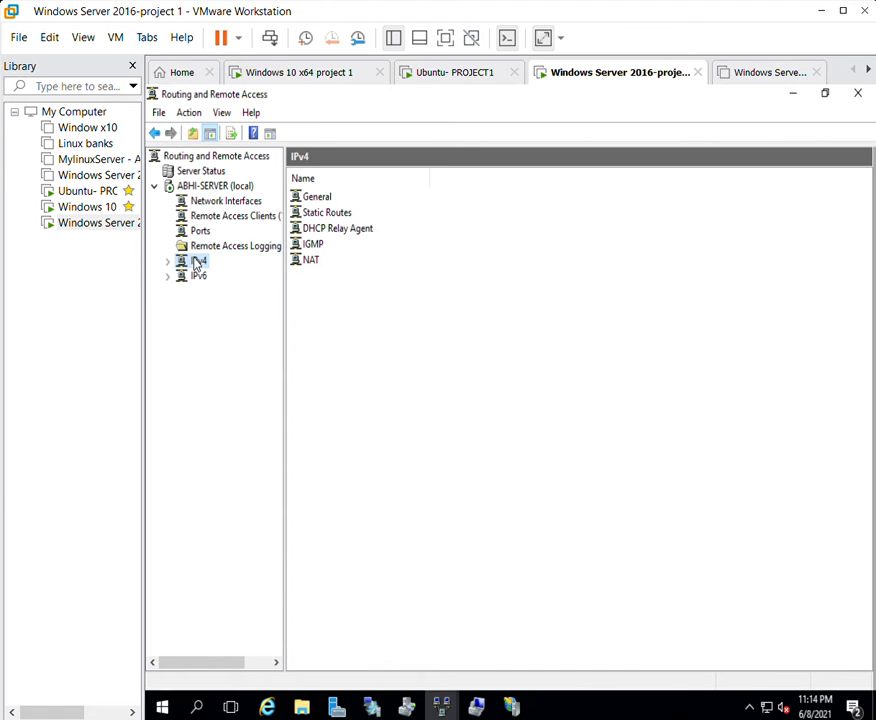
pyautogui.click(198, 276)
pyautogui.moveTo(588, 107); pyautogui.dragTo(514, 139)
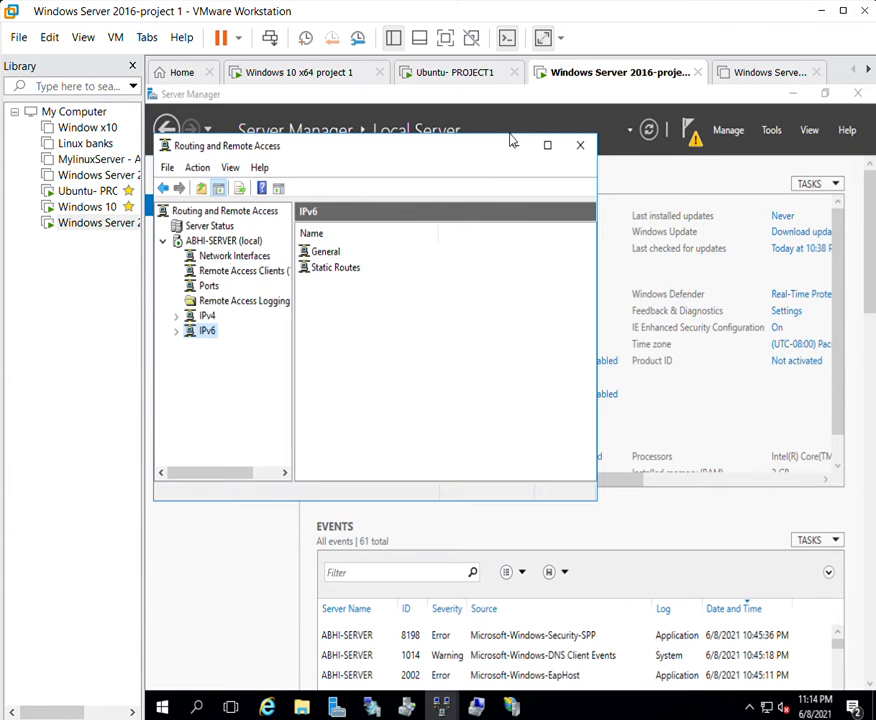
pyautogui.click(578, 142)
# Refresh the server desktop and bring Server Manager back into view.
pyautogui.click(795, 92)
pyautogui.rightClick(479, 212)
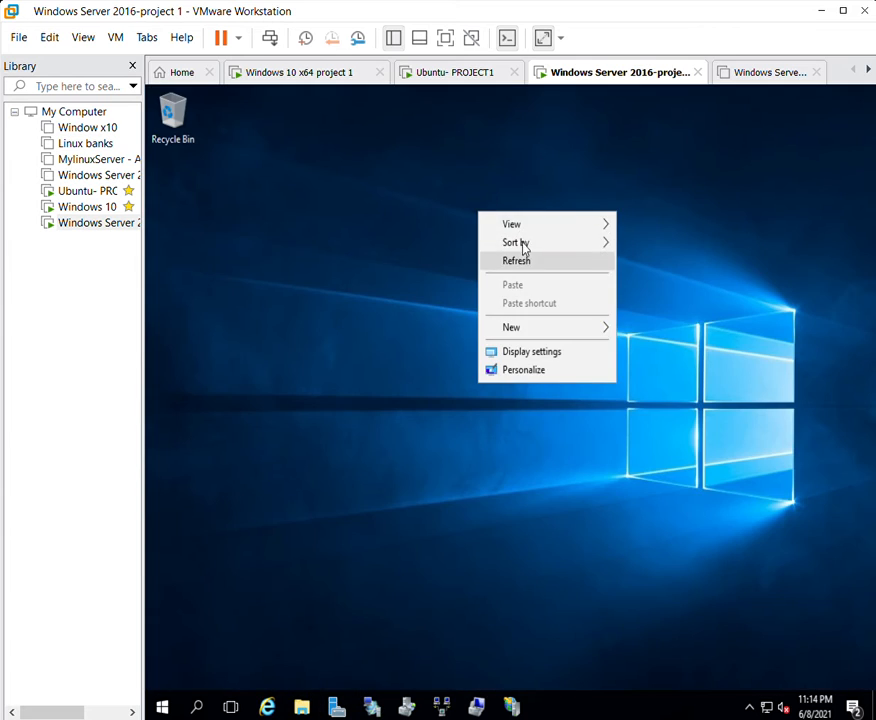
pyautogui.click(522, 258)
pyautogui.click(337, 705)
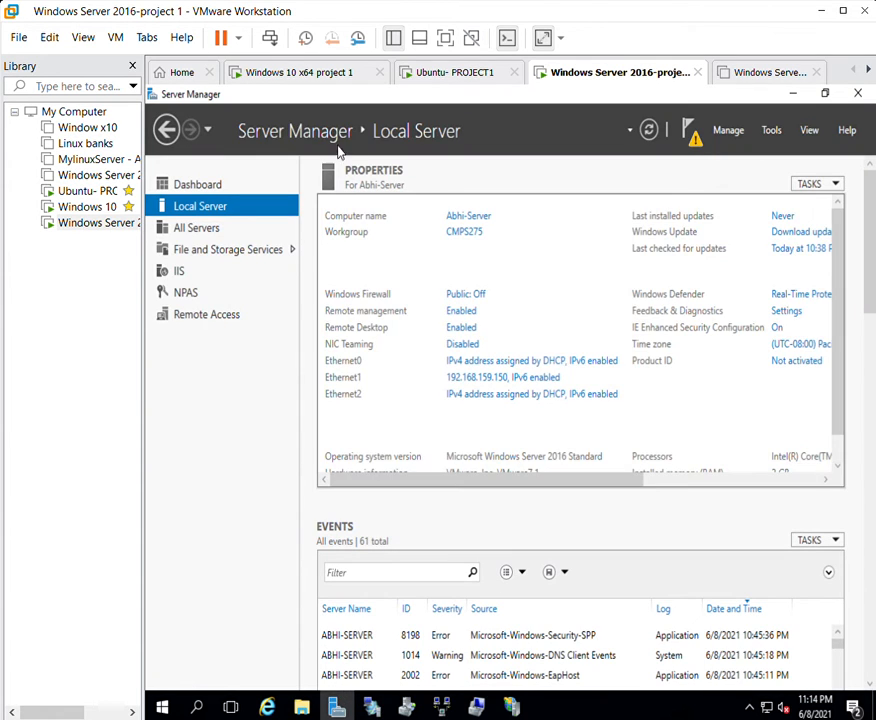
# Launch Network Policy Server, review the Routing and Remote Access and other access servers policies, then close it.
pyautogui.click(771, 126)
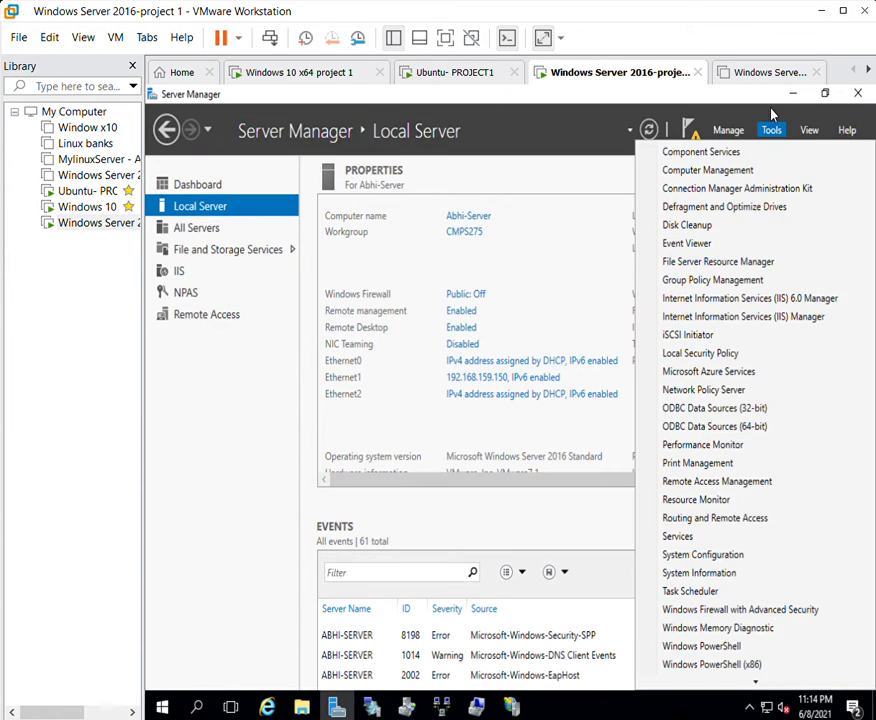
pyautogui.click(741, 386)
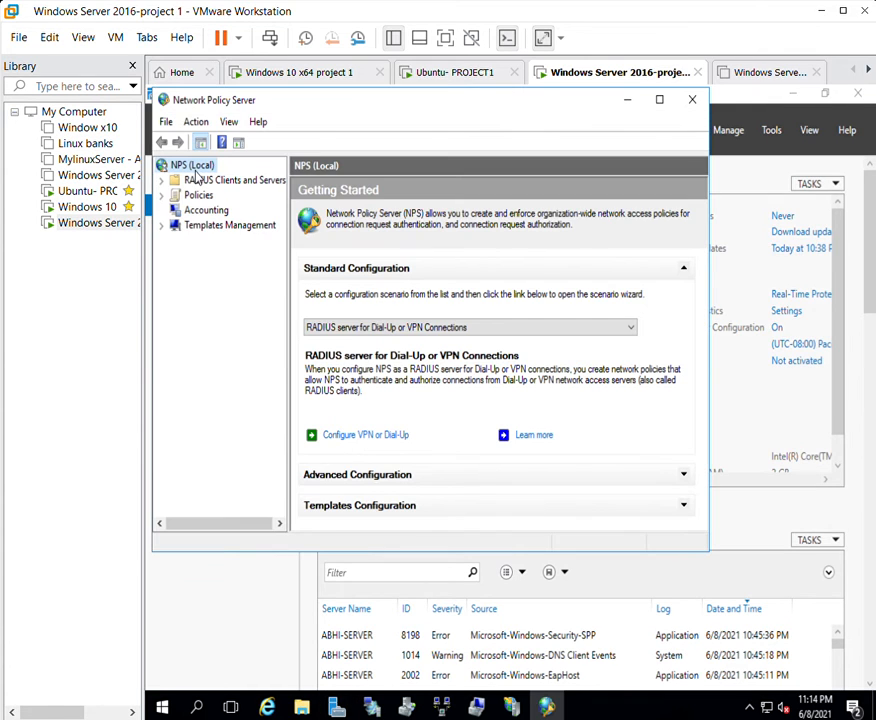
pyautogui.click(161, 195)
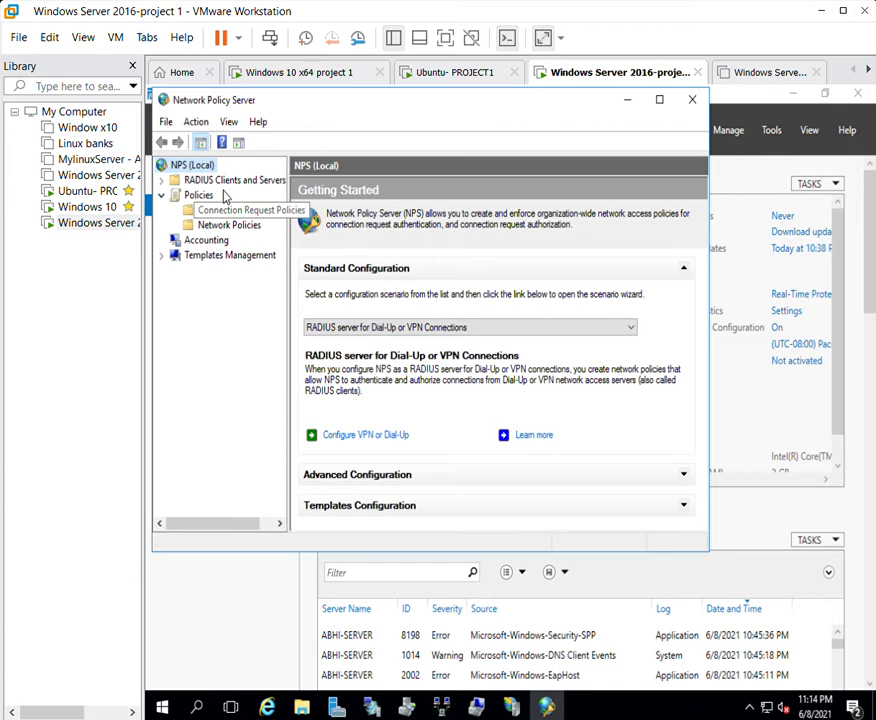
pyautogui.click(228, 224)
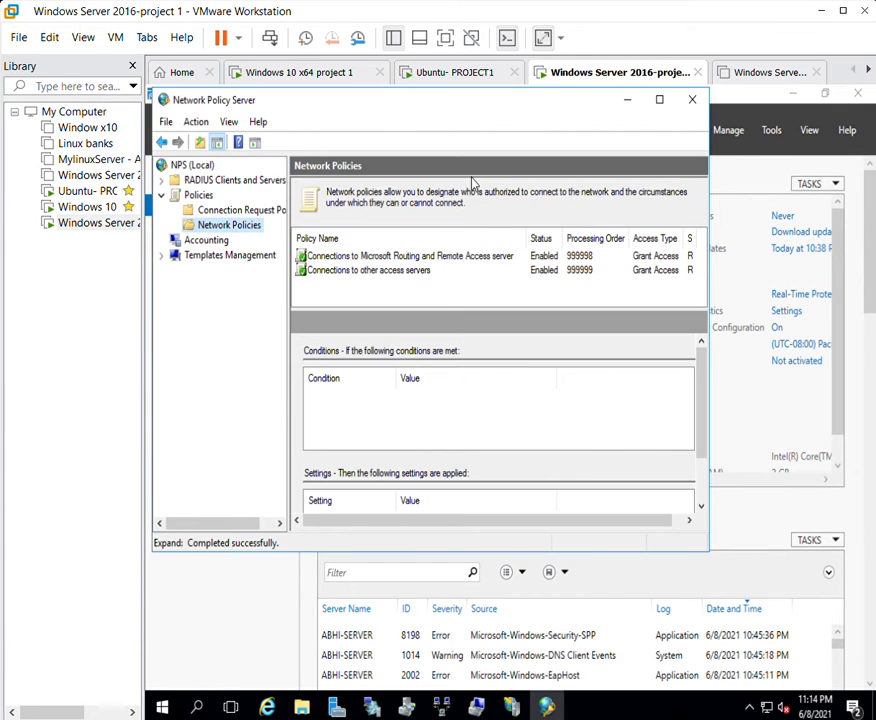
pyautogui.click(383, 252)
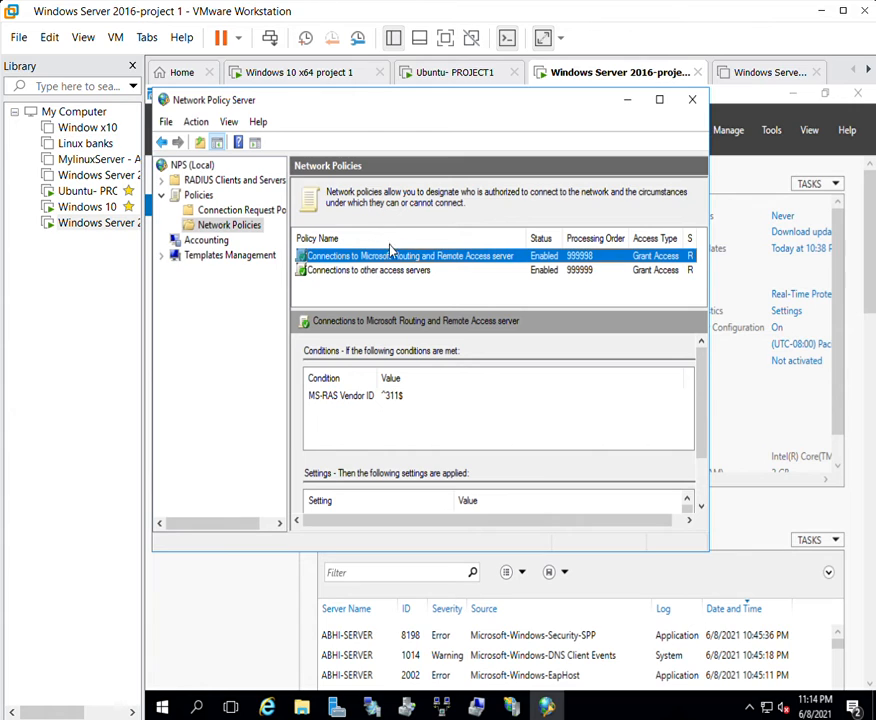
pyautogui.click(396, 267)
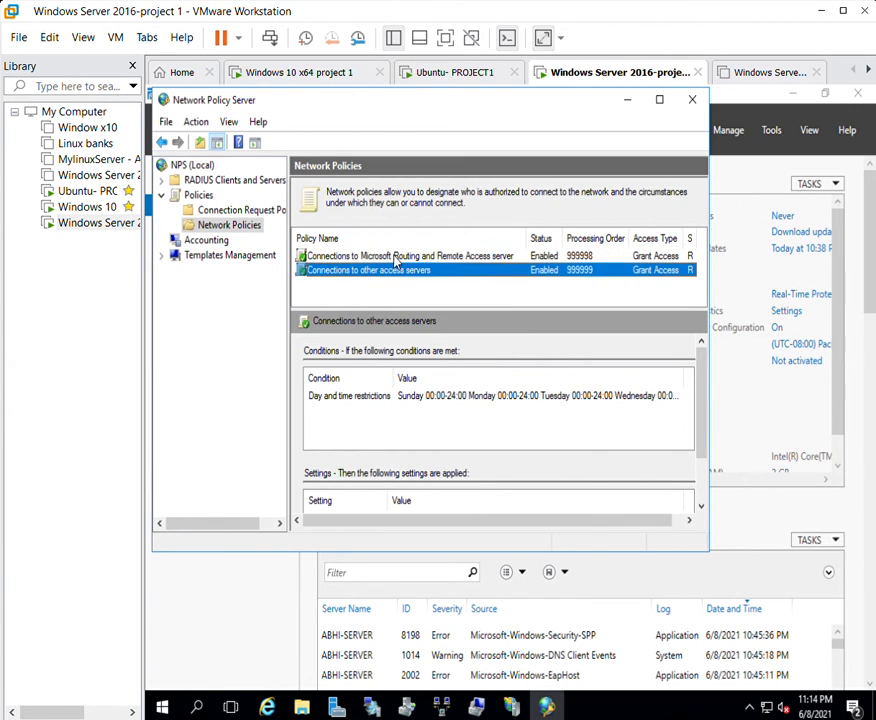
pyautogui.click(691, 99)
pyautogui.click(794, 92)
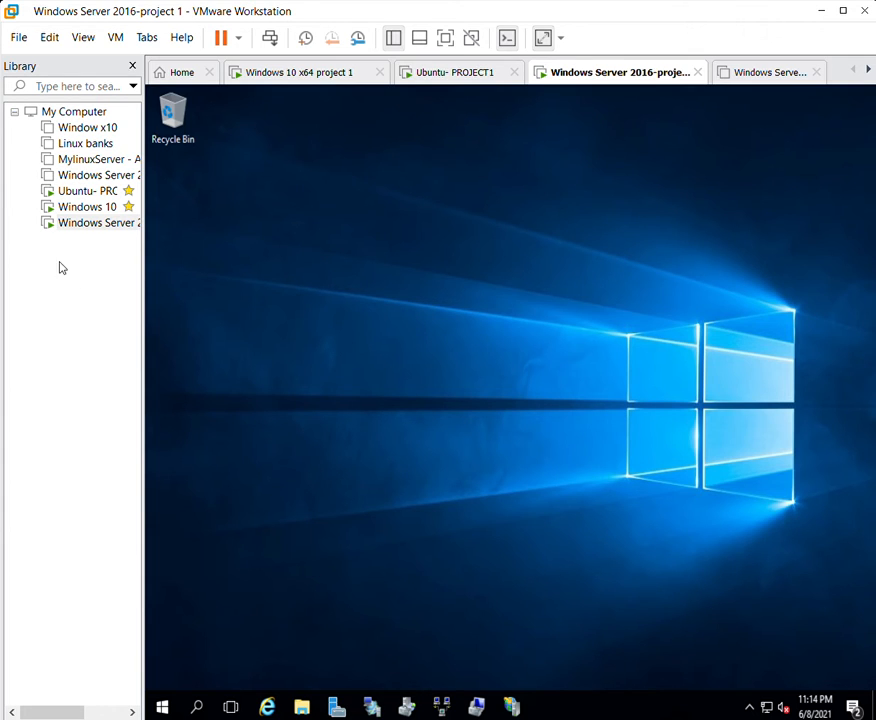
pyautogui.click(90, 222)
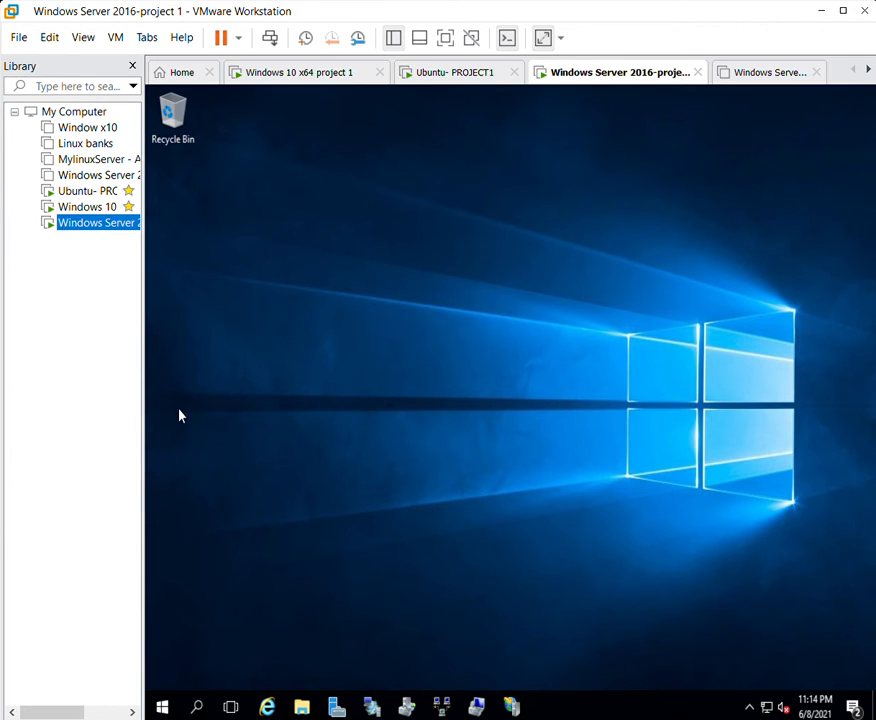
pyautogui.click(80, 217)
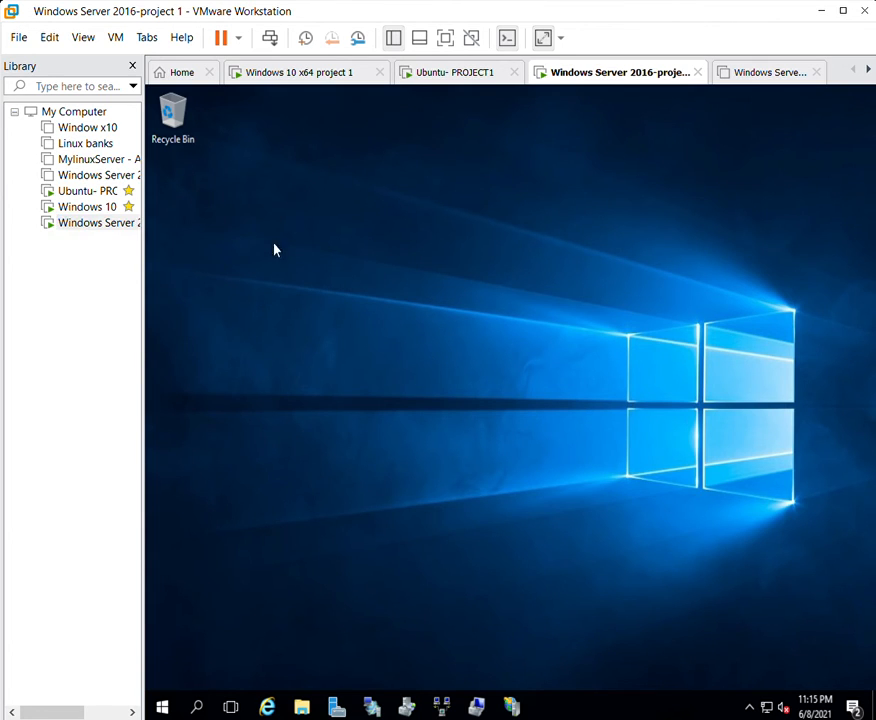
pyautogui.rightClick(323, 291)
pyautogui.click(366, 347)
pyautogui.click(337, 700)
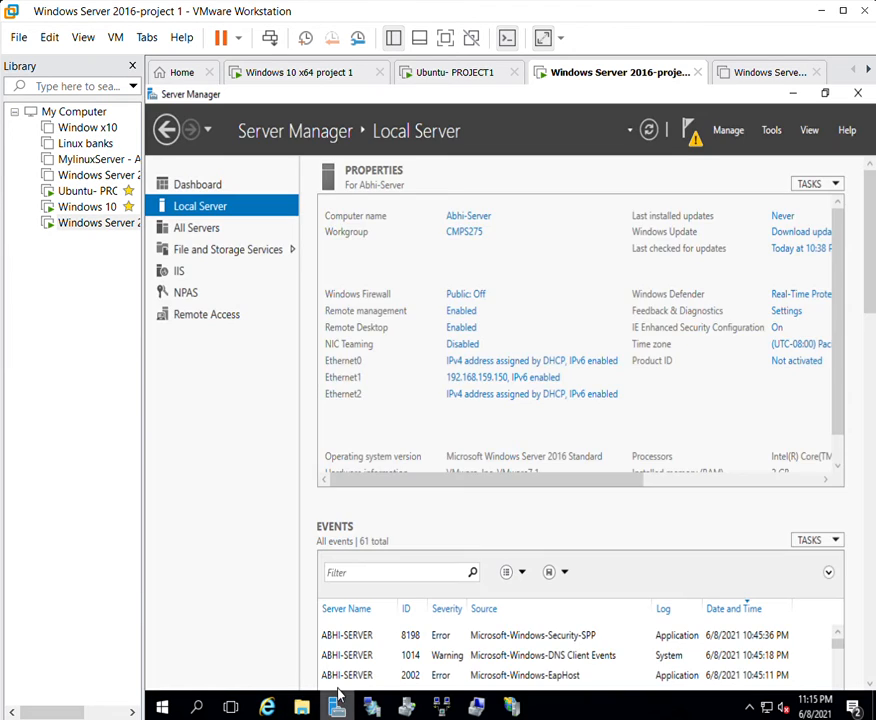
# Open Disk Management in Computer Management and look over the disks.
pyautogui.click(772, 130)
pyautogui.click(740, 170)
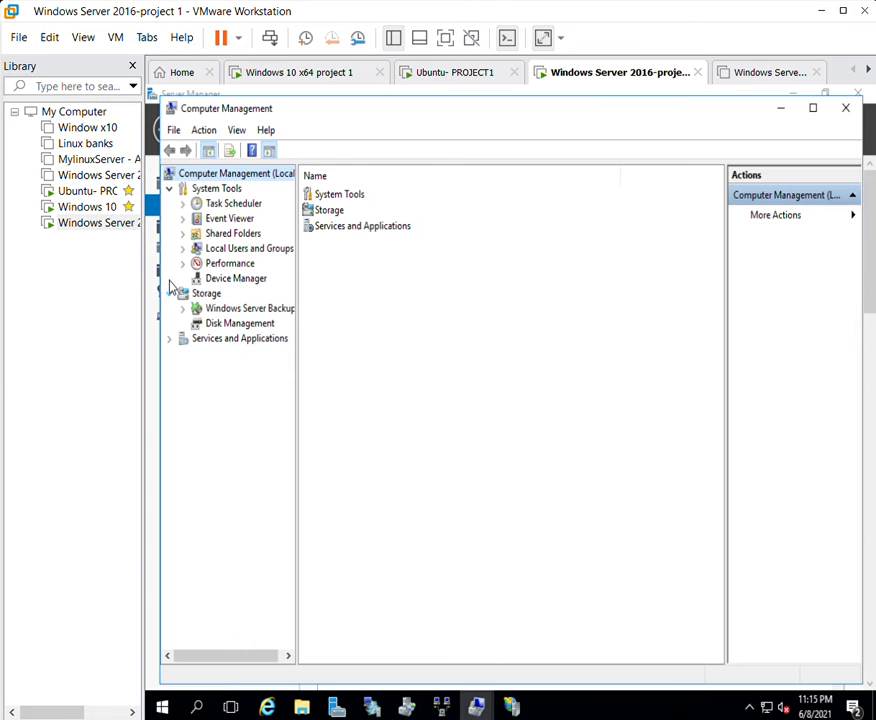
pyautogui.click(238, 322)
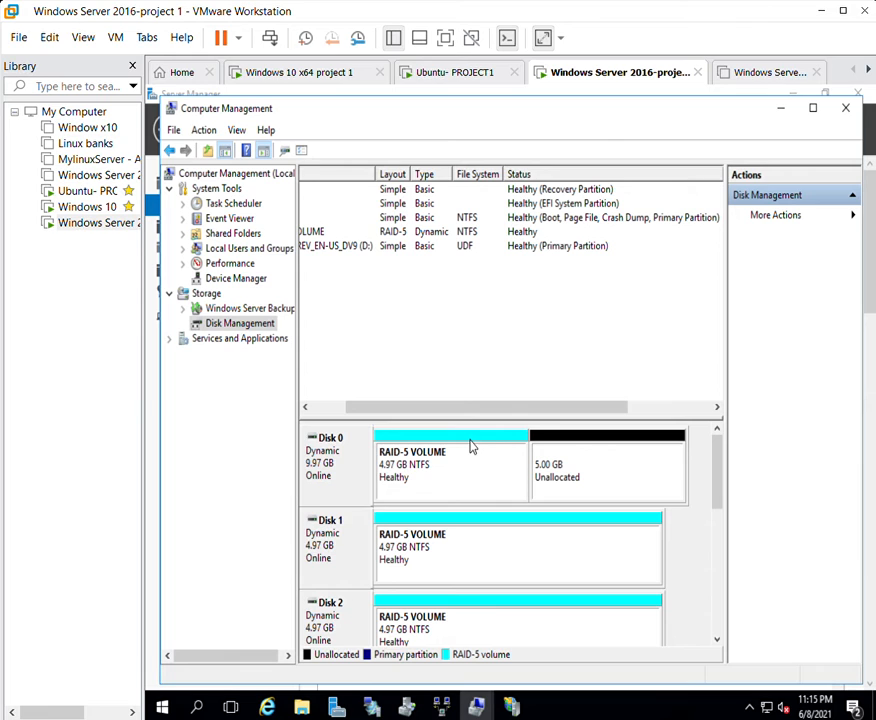
pyautogui.rightClick(340, 460)
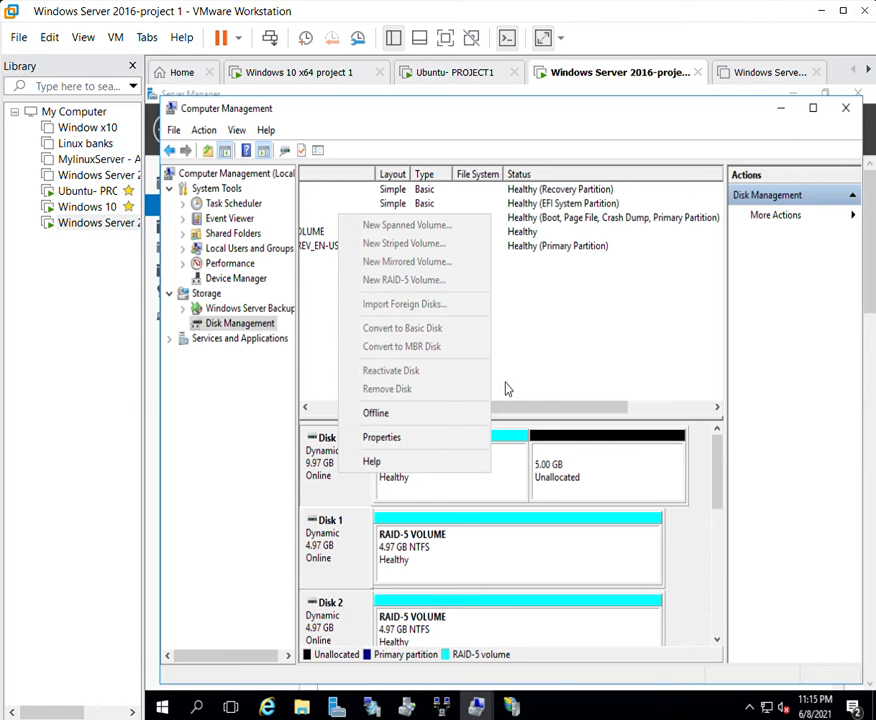
pyautogui.moveTo(530, 407); pyautogui.dragTo(548, 424)
pyautogui.moveTo(715, 460); pyautogui.dragTo(719, 551)
# Bring Disk 5 online and initialize it as a GPT disk.
pyautogui.rightClick(316, 540)
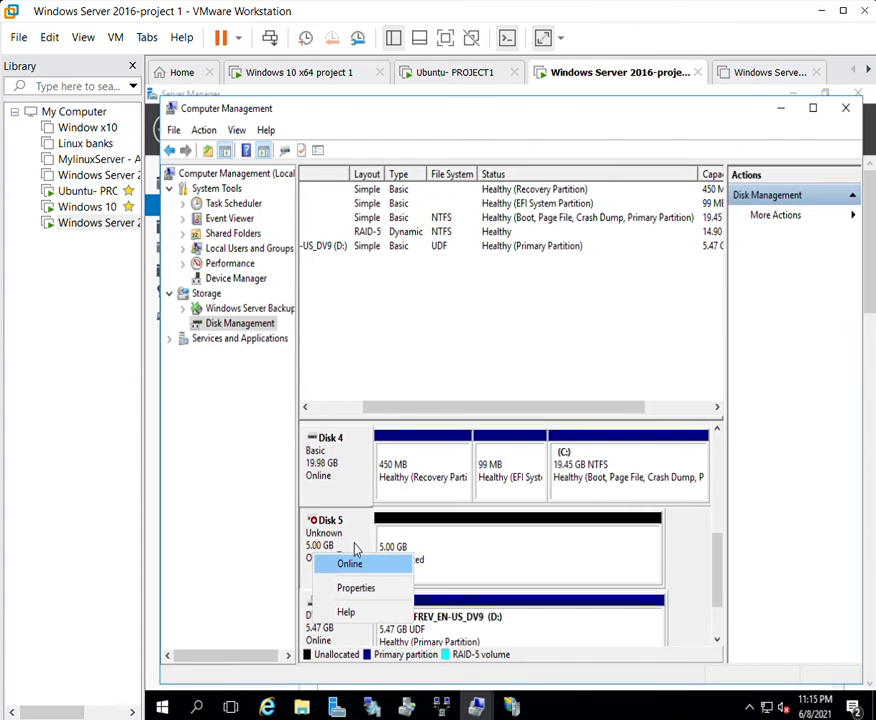
pyautogui.click(352, 560)
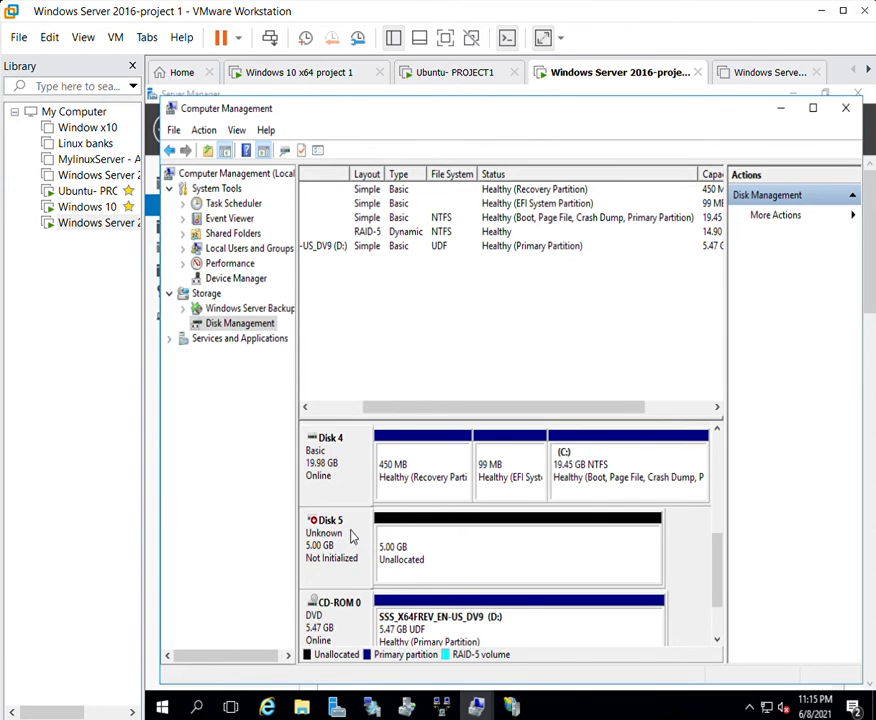
pyautogui.rightClick(350, 550)
pyautogui.click(390, 561)
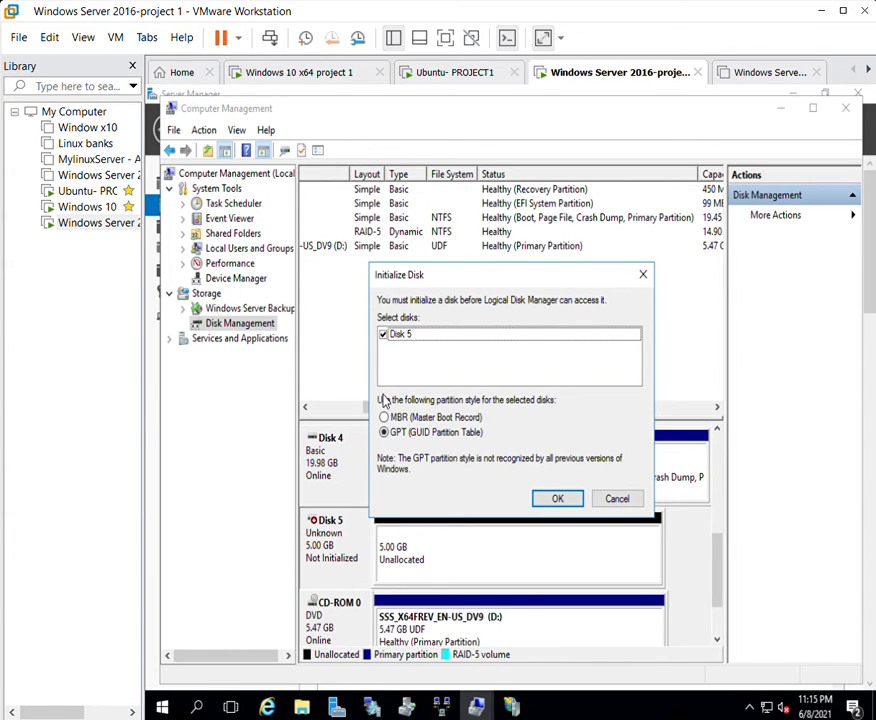
pyautogui.click(556, 496)
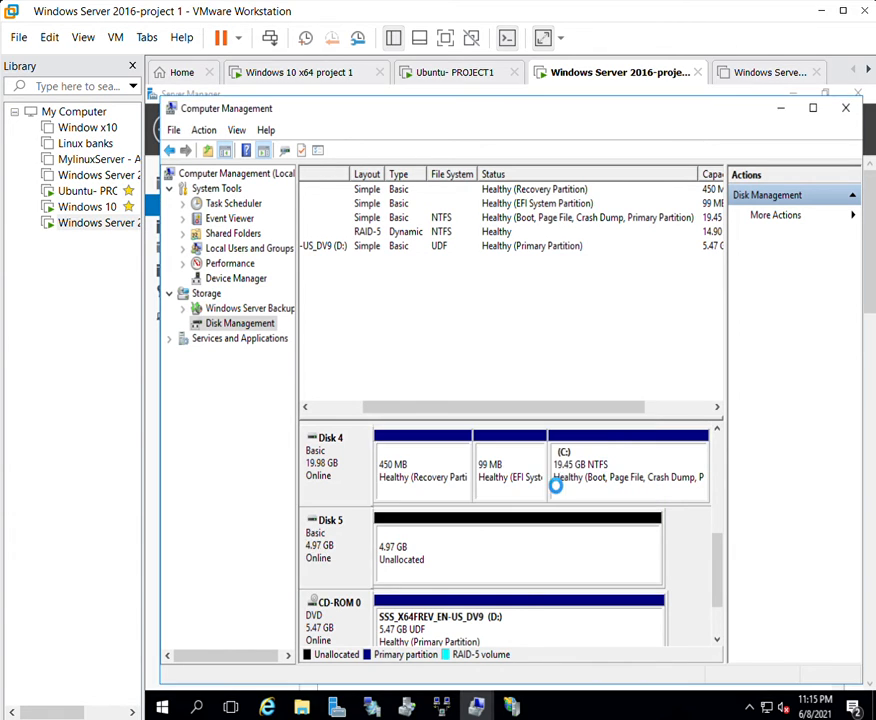
# Take Disk 5 offline and back online, then minimize Computer Management.
pyautogui.rightClick(344, 546)
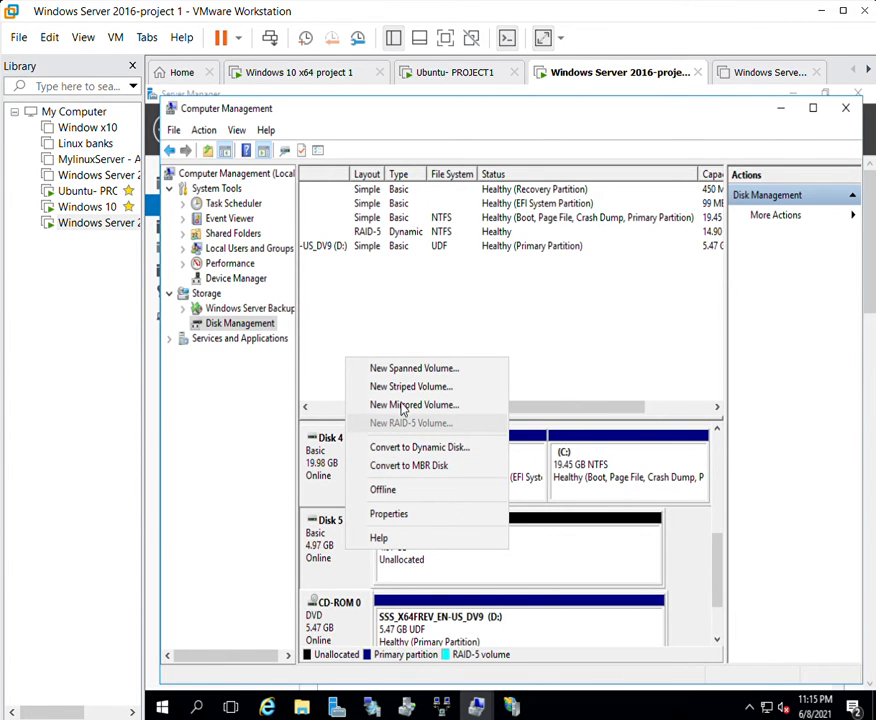
pyautogui.click(303, 495)
pyautogui.rightClick(350, 538)
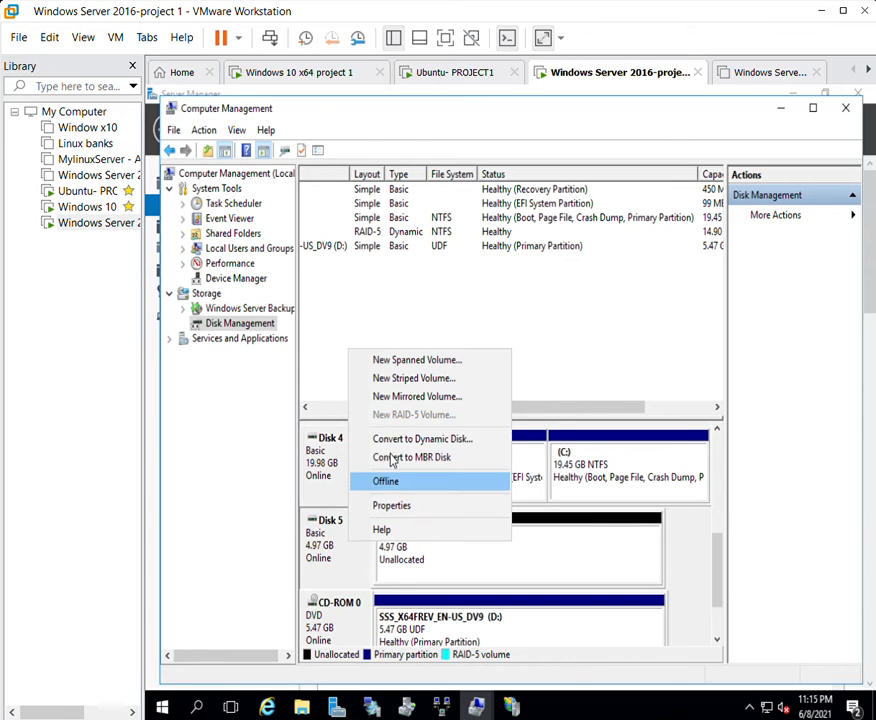
pyautogui.click(368, 481)
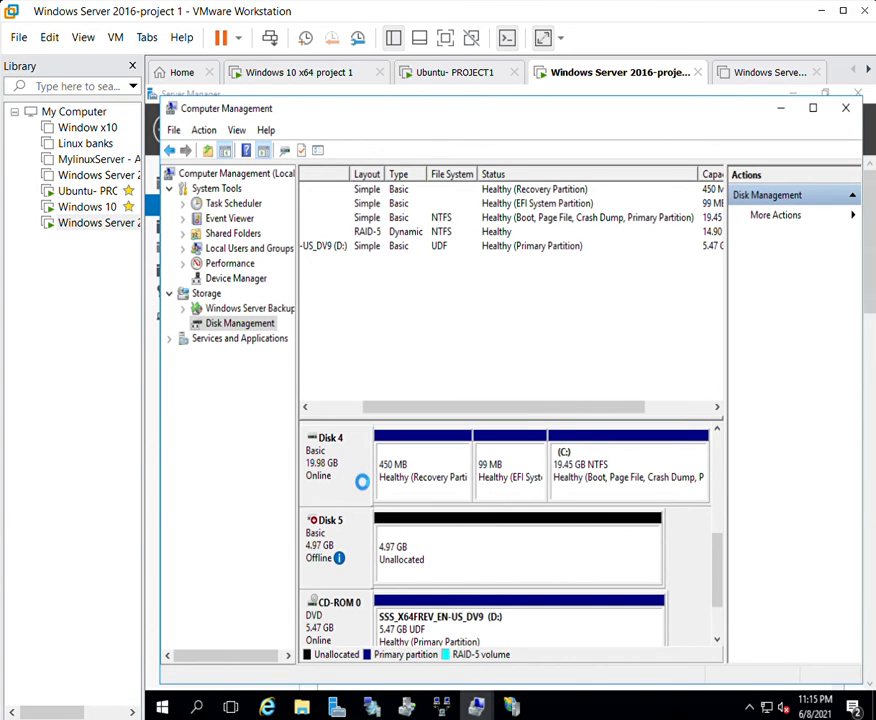
pyautogui.rightClick(348, 538)
pyautogui.click(386, 559)
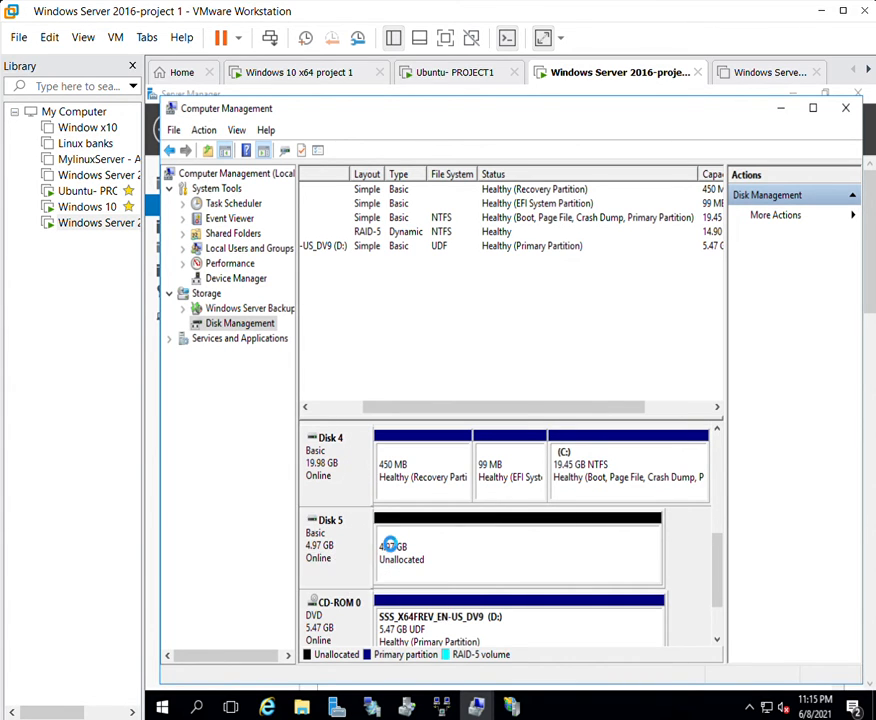
pyautogui.moveTo(712, 544); pyautogui.dragTo(717, 457)
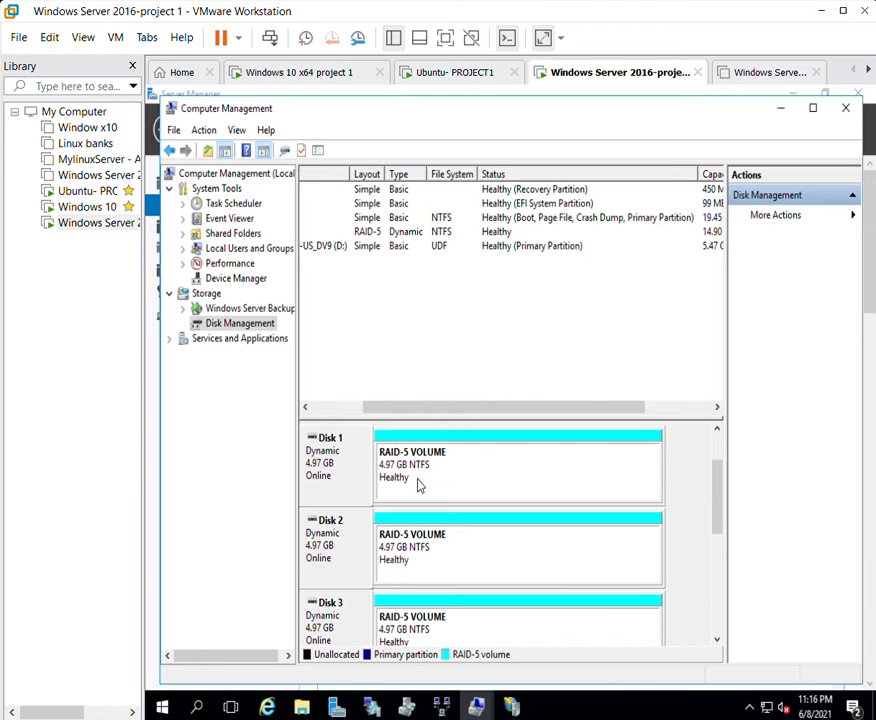
pyautogui.click(781, 108)
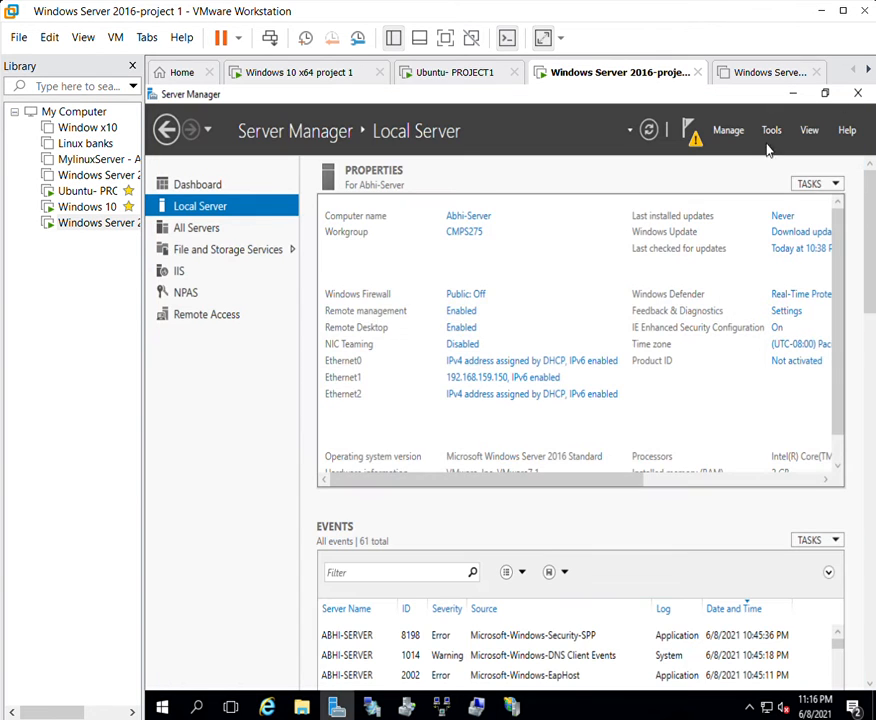
# Minimize Server Manager, switch to the Windows 10 VM and refresh its desktop.
pyautogui.click(793, 93)
pyautogui.click(270, 66)
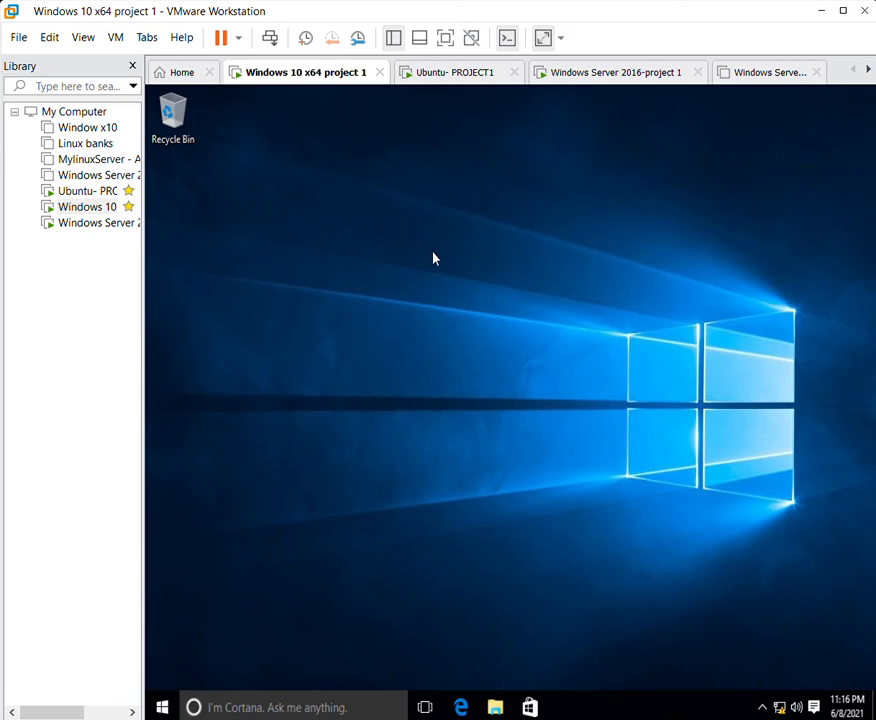
pyautogui.rightClick(432, 267)
pyautogui.rightClick(480, 317)
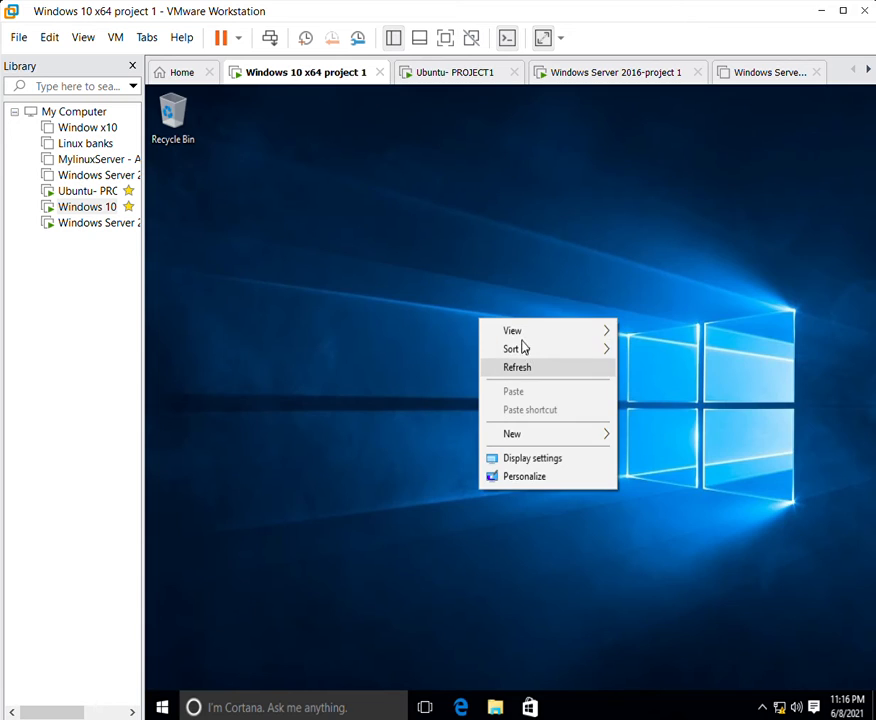
pyautogui.click(527, 366)
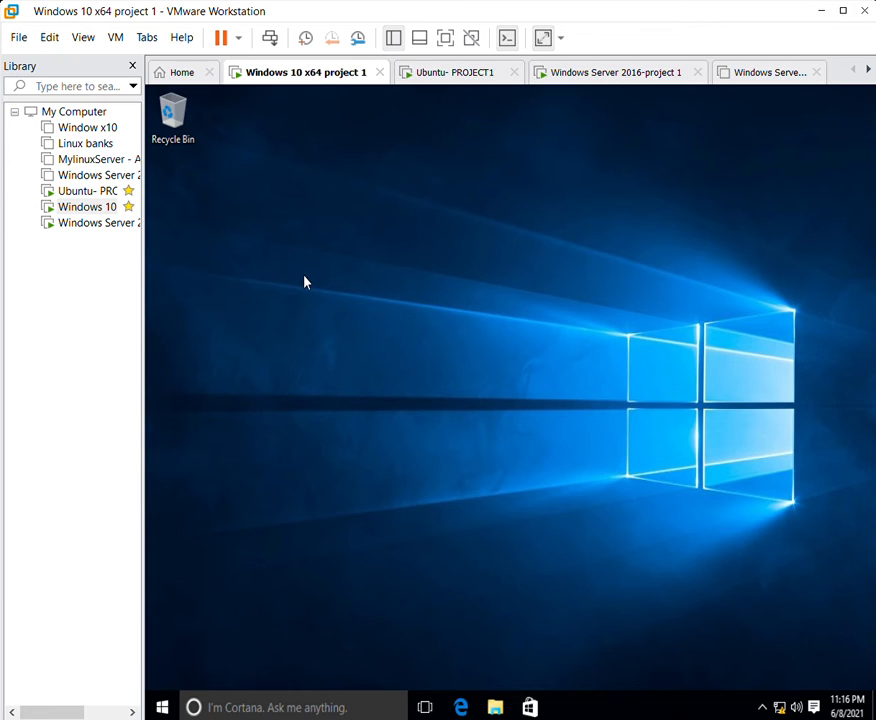
# Open Settings maximized, search 'info', browse Account info, Location and General privacy, then return home.
pyautogui.click(166, 706)
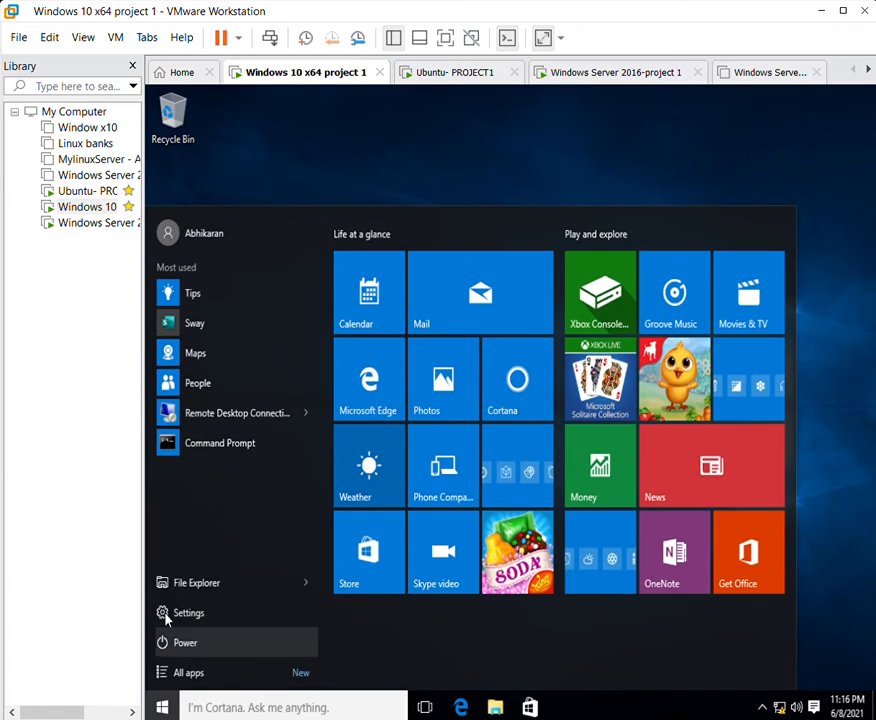
pyautogui.click(170, 612)
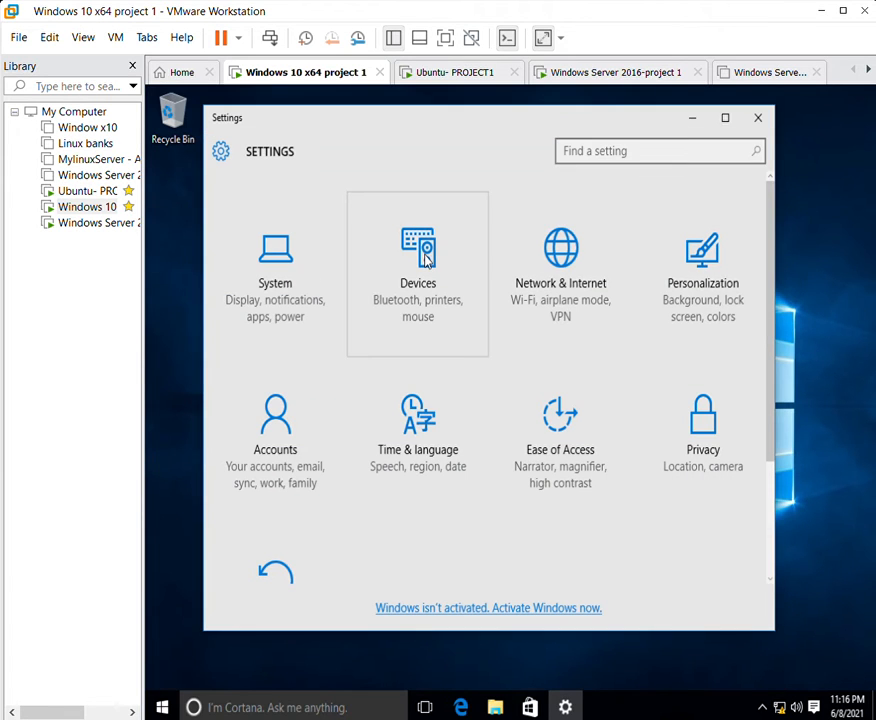
pyautogui.click(725, 117)
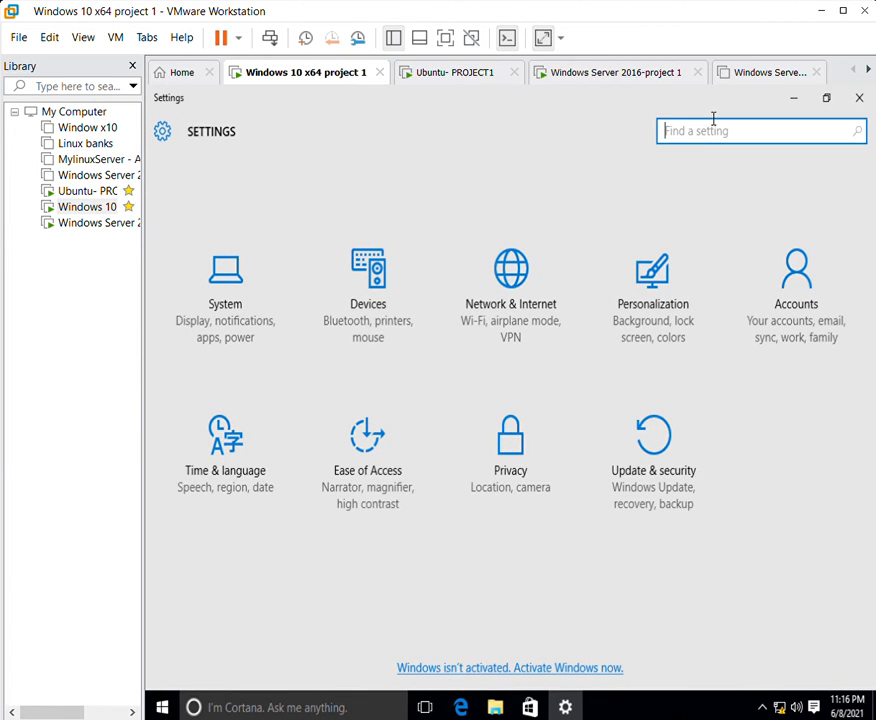
pyautogui.write('info')
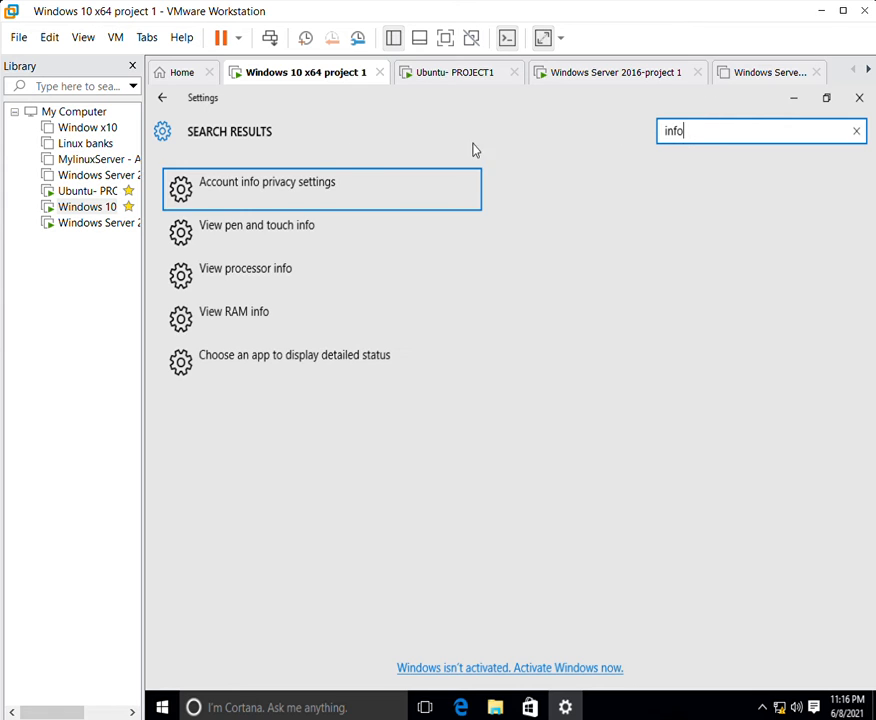
pyautogui.click(305, 172)
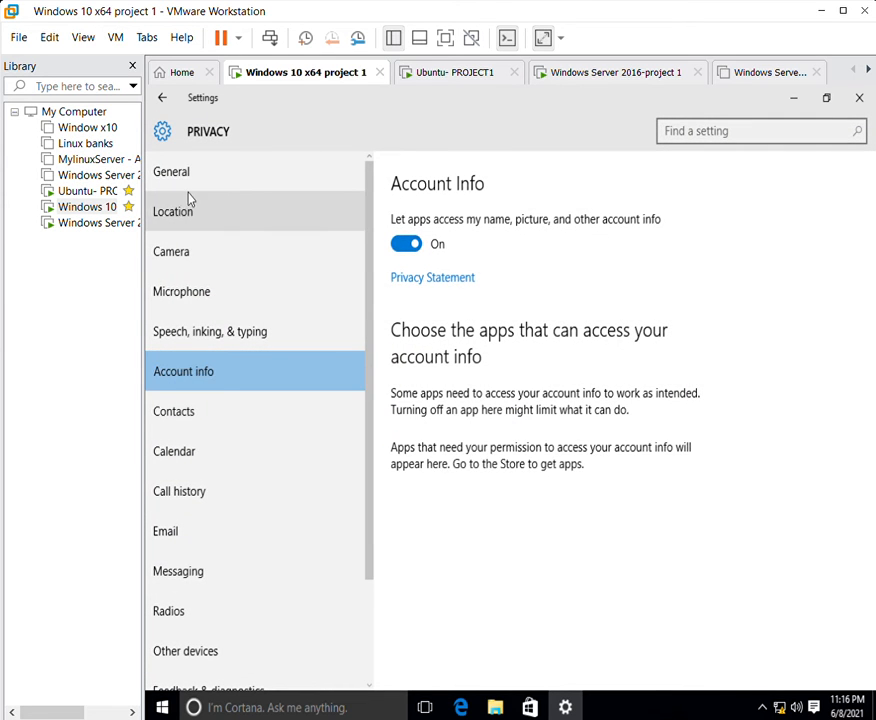
pyautogui.click(190, 205)
pyautogui.click(197, 170)
pyautogui.click(162, 97)
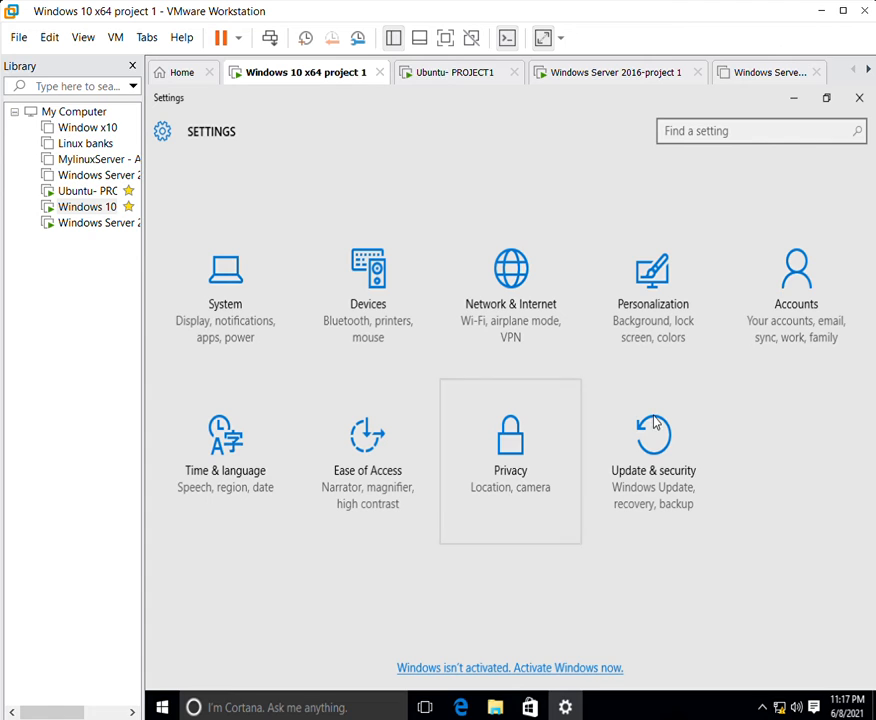
pyautogui.click(757, 131)
# Search 'user', open User Accounts and change the local administrator's account name.
pyautogui.write('u')
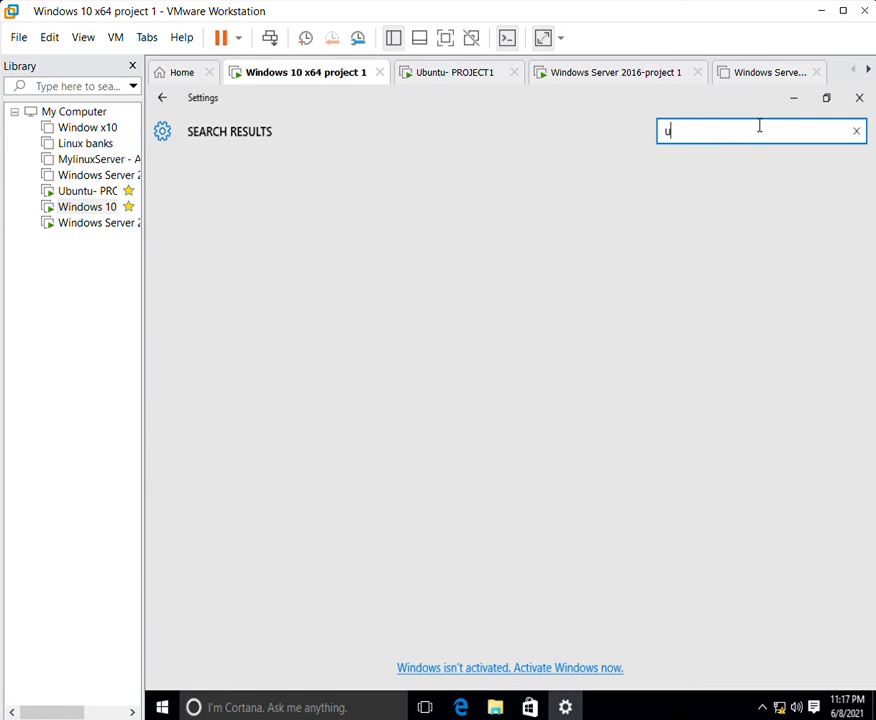
pyautogui.write('ser')
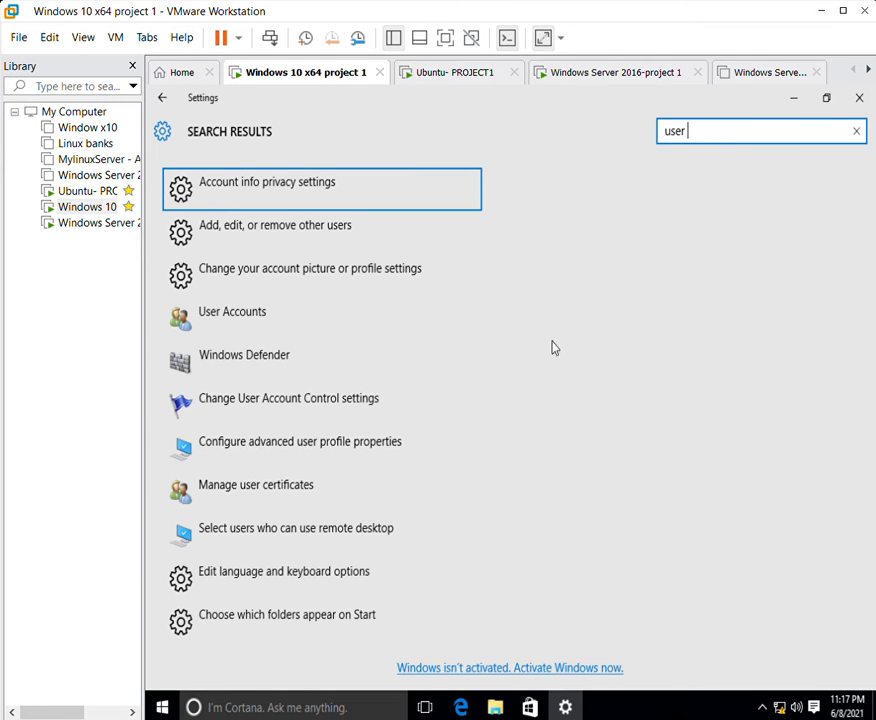
pyautogui.click(238, 303)
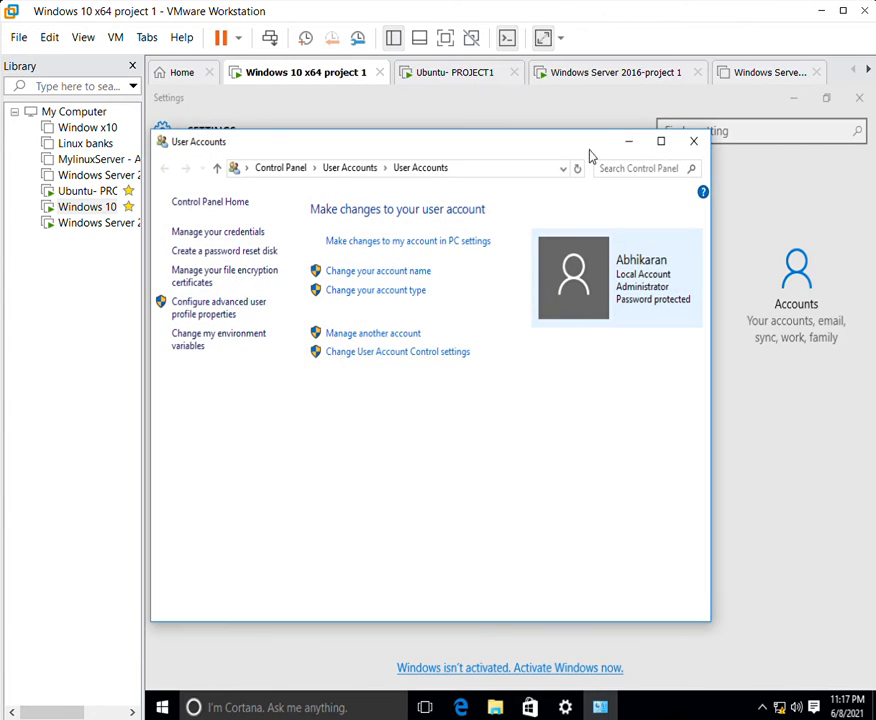
pyautogui.click(660, 137)
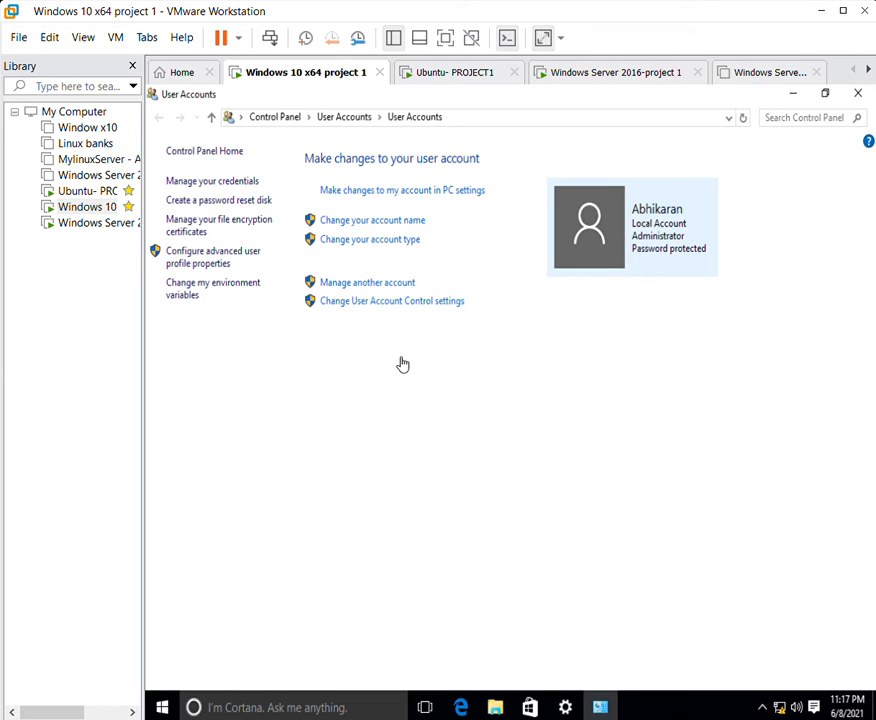
pyautogui.click(360, 216)
pyautogui.click(361, 249)
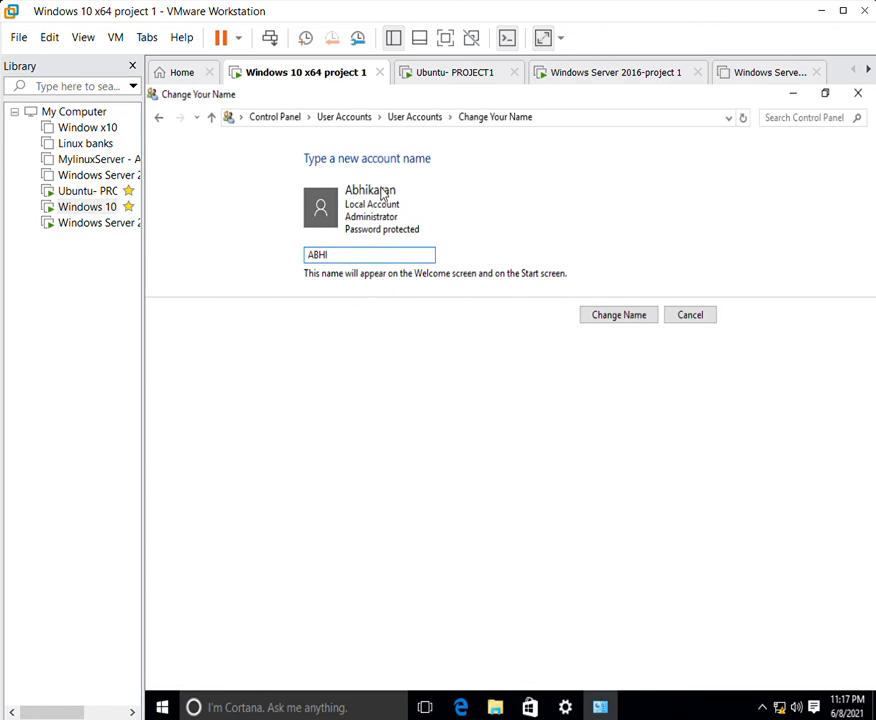
pyautogui.click(612, 308)
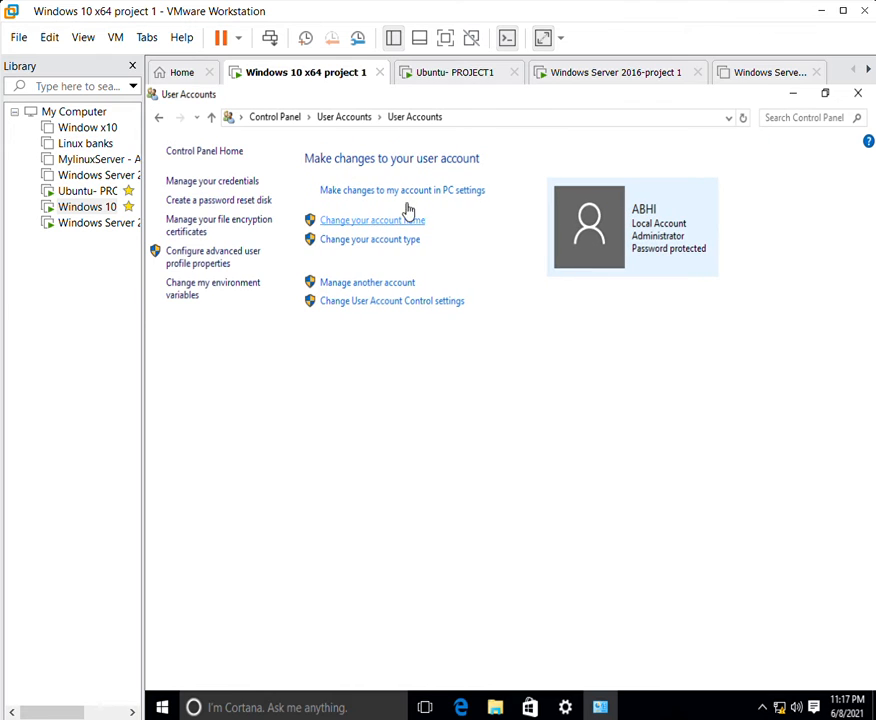
# Restore and close both the User Accounts and Settings windows.
pyautogui.moveTo(590, 91); pyautogui.dragTo(510, 144)
pyautogui.click(773, 129)
pyautogui.moveTo(550, 101); pyautogui.dragTo(397, 176)
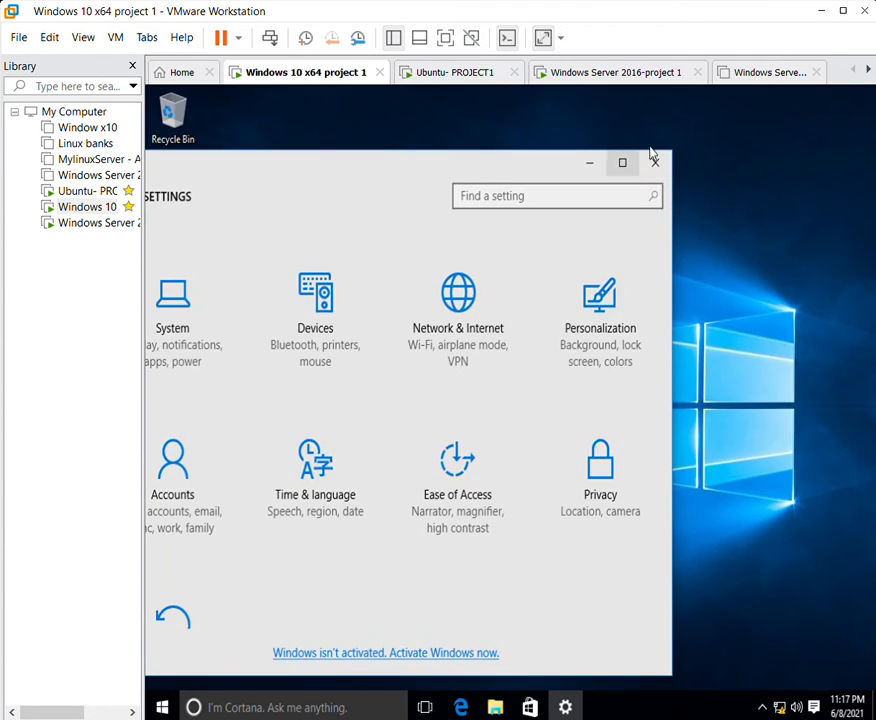
pyautogui.click(653, 158)
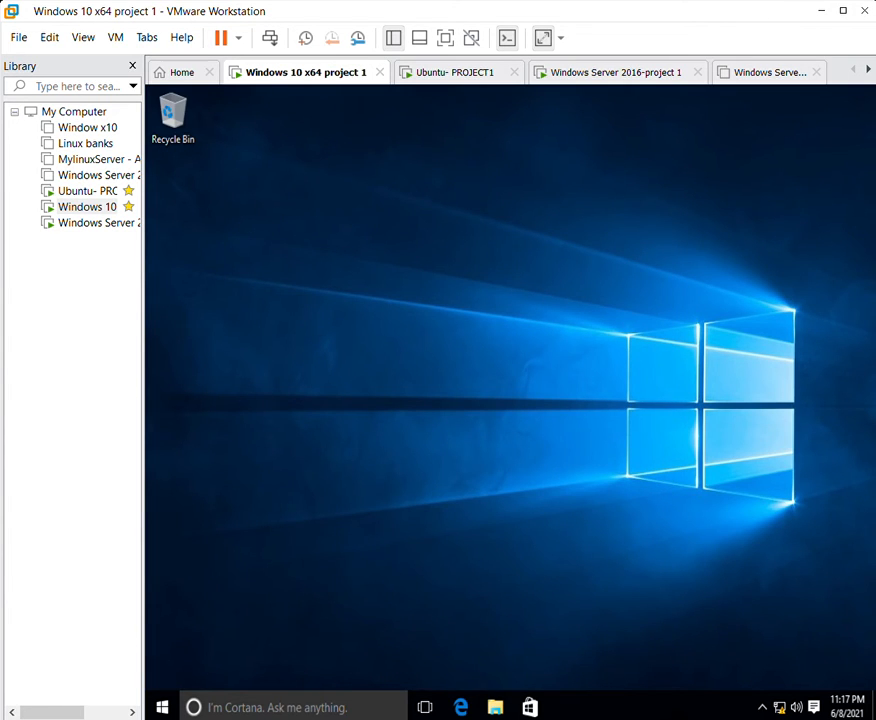
# Search 'computer', launch Computer Management and open Local Users and Groups > Users.
pyautogui.rightClick(364, 285)
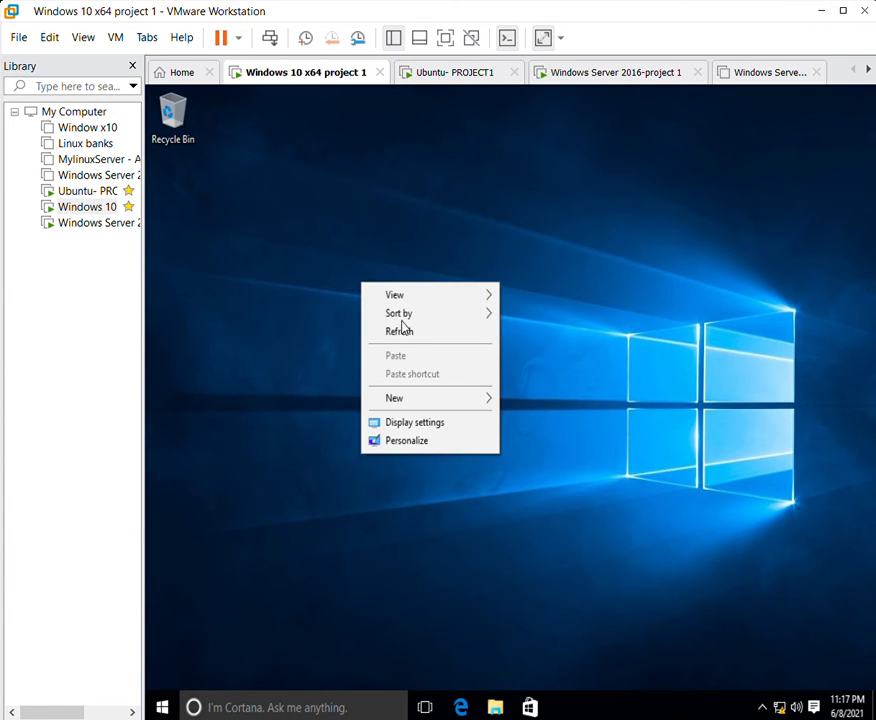
pyautogui.click(400, 330)
pyautogui.click(240, 687)
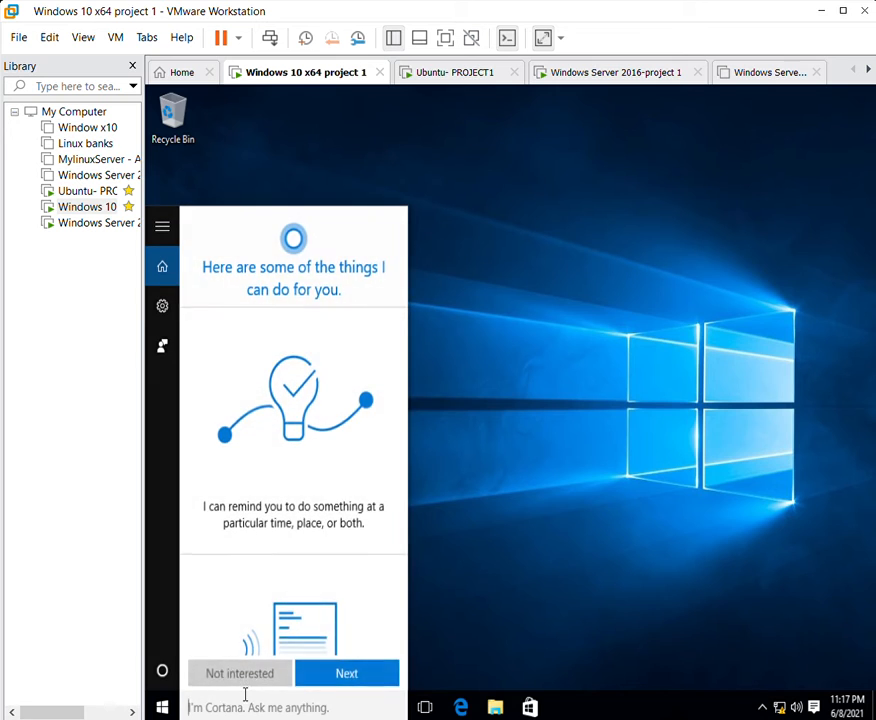
pyautogui.write('computer')
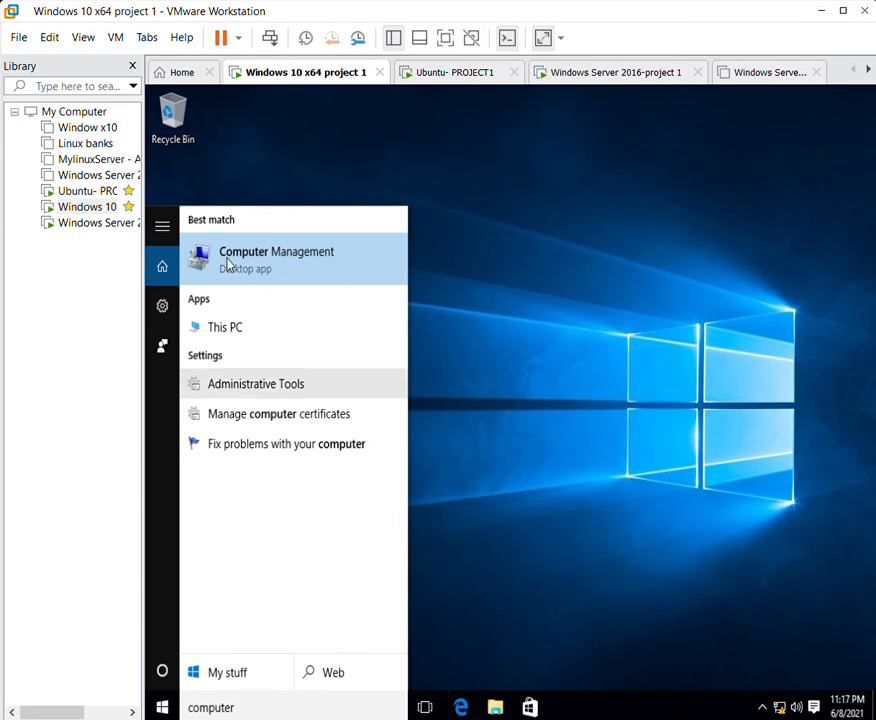
pyautogui.click(246, 252)
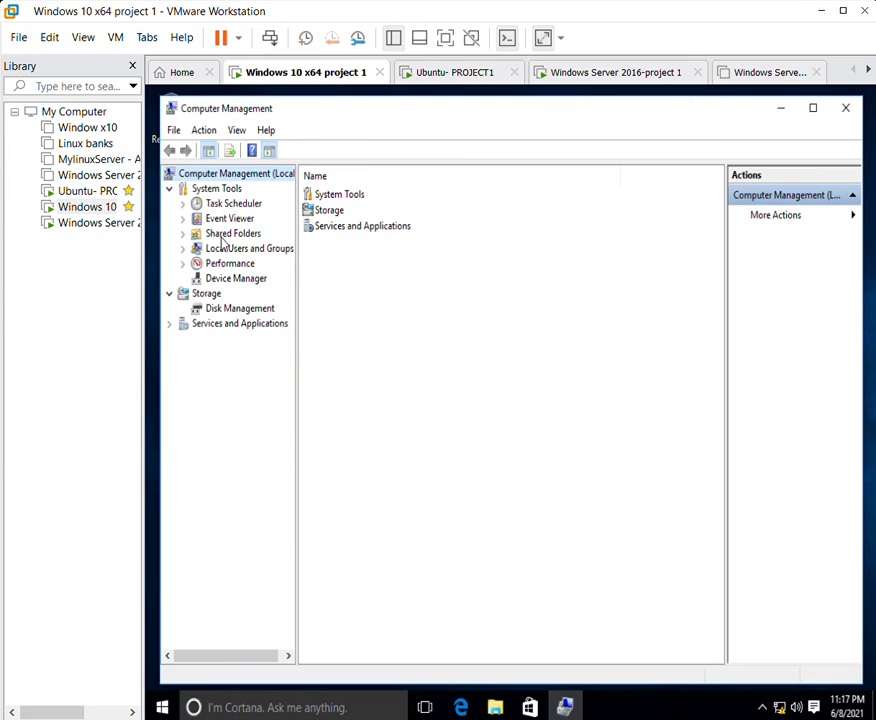
pyautogui.click(224, 246)
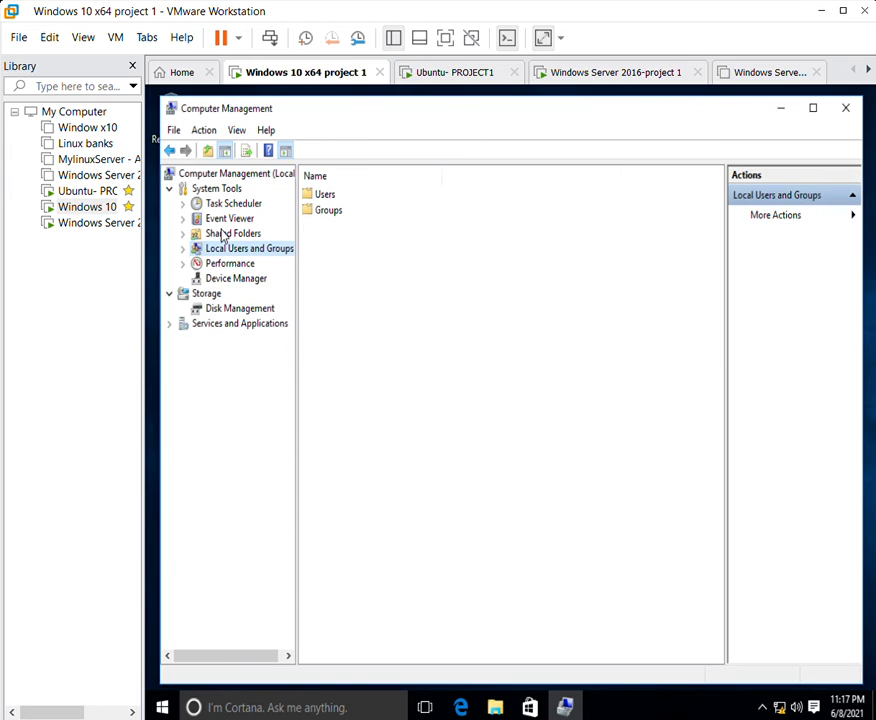
pyautogui.doubleClick(323, 192)
# Create a New User with a user name, full name and password, then select it.
pyautogui.rightClick(357, 282)
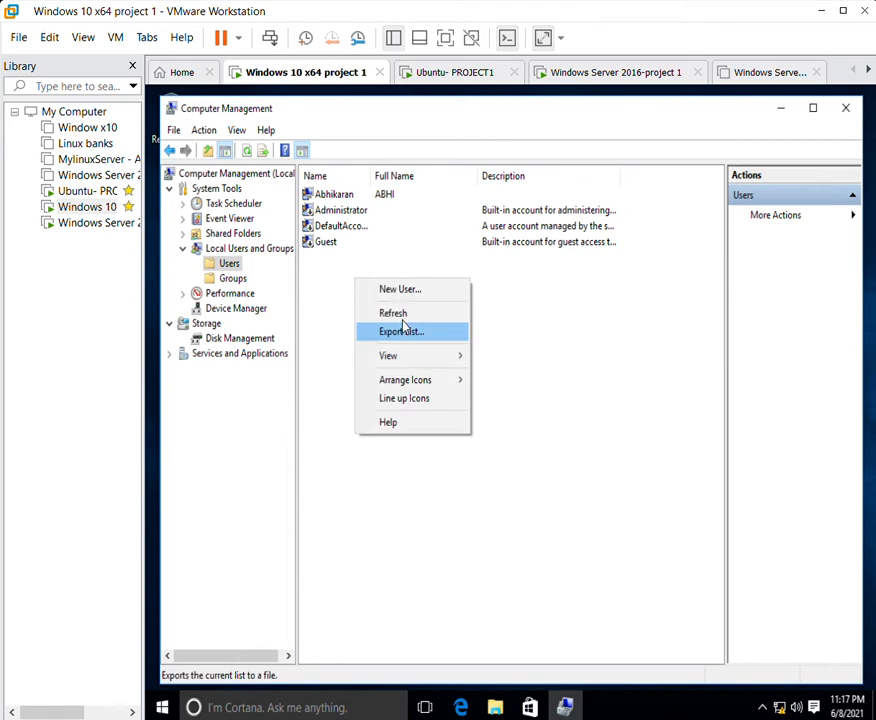
pyautogui.click(405, 289)
pyautogui.write('Abhi')
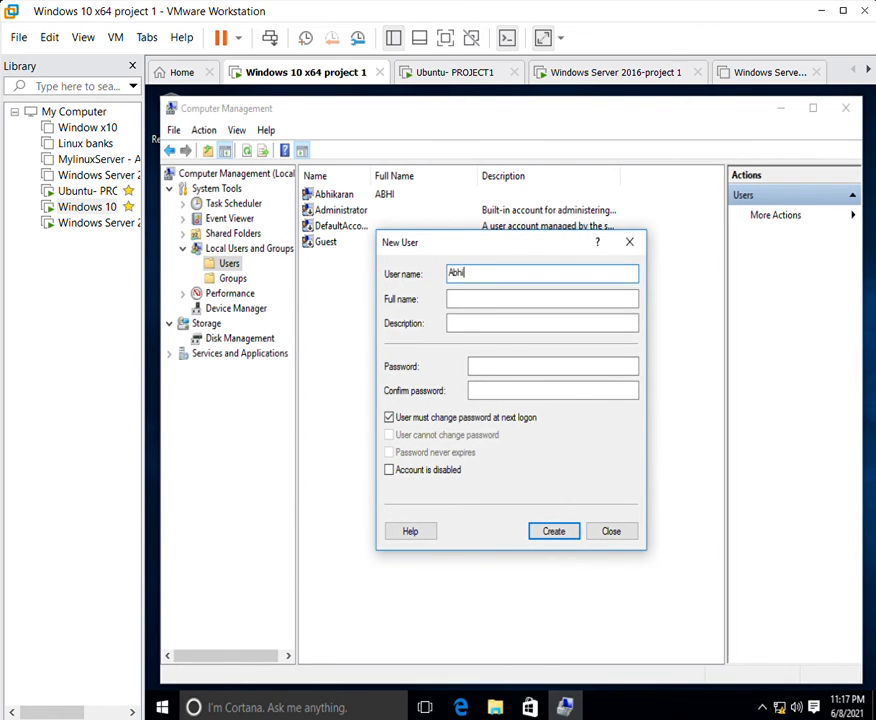
pyautogui.click(495, 298)
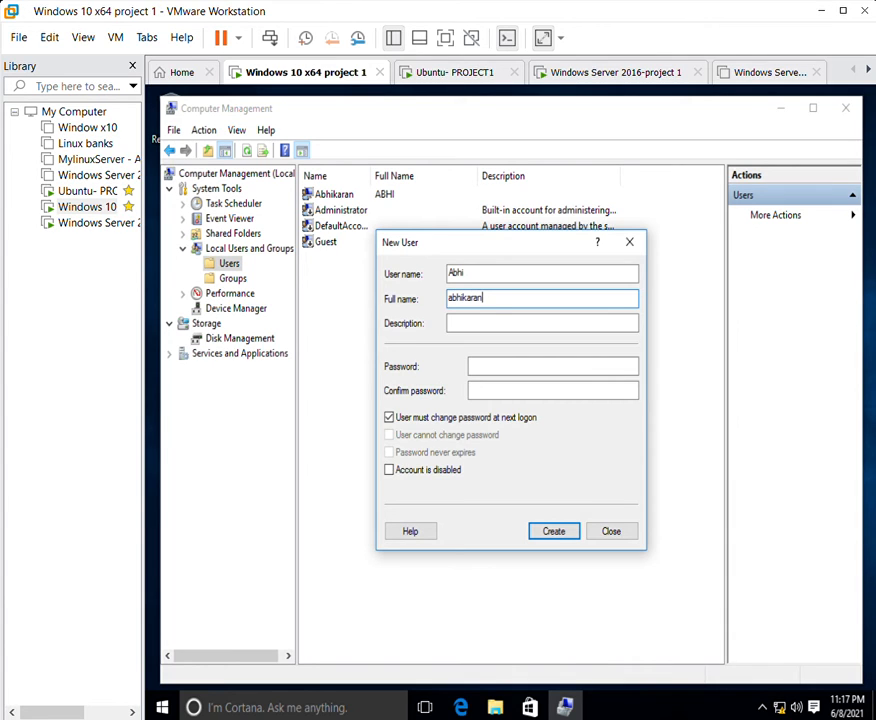
pyautogui.click(490, 366)
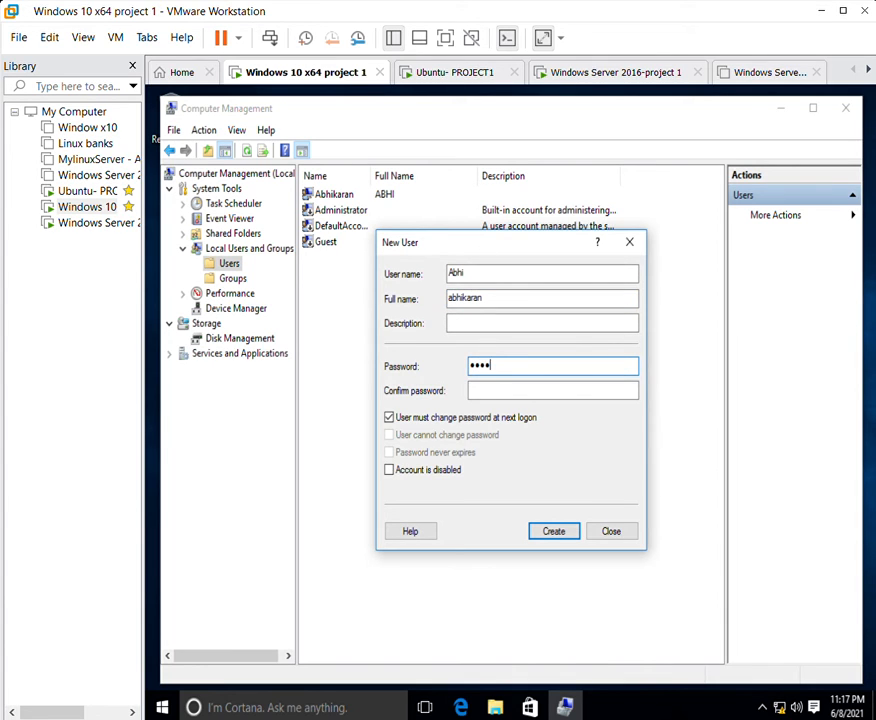
pyautogui.press('Tab')
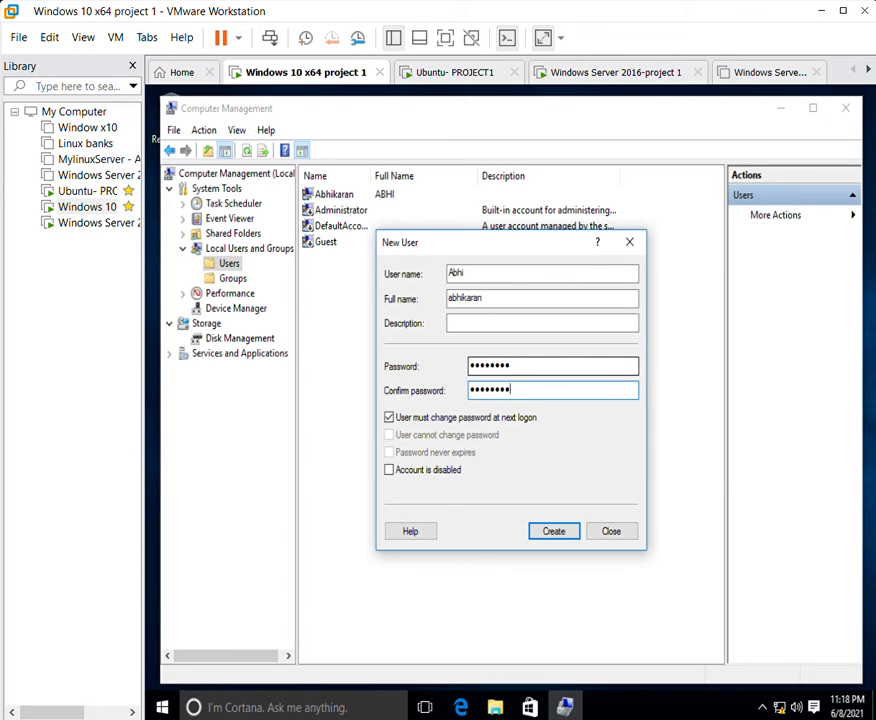
pyautogui.click(565, 522)
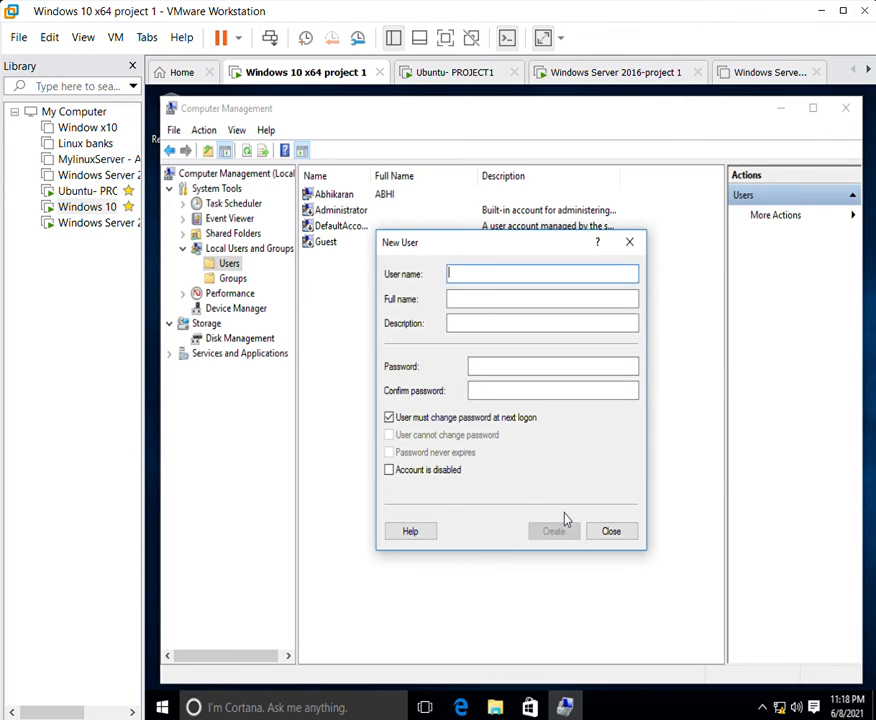
pyautogui.click(628, 240)
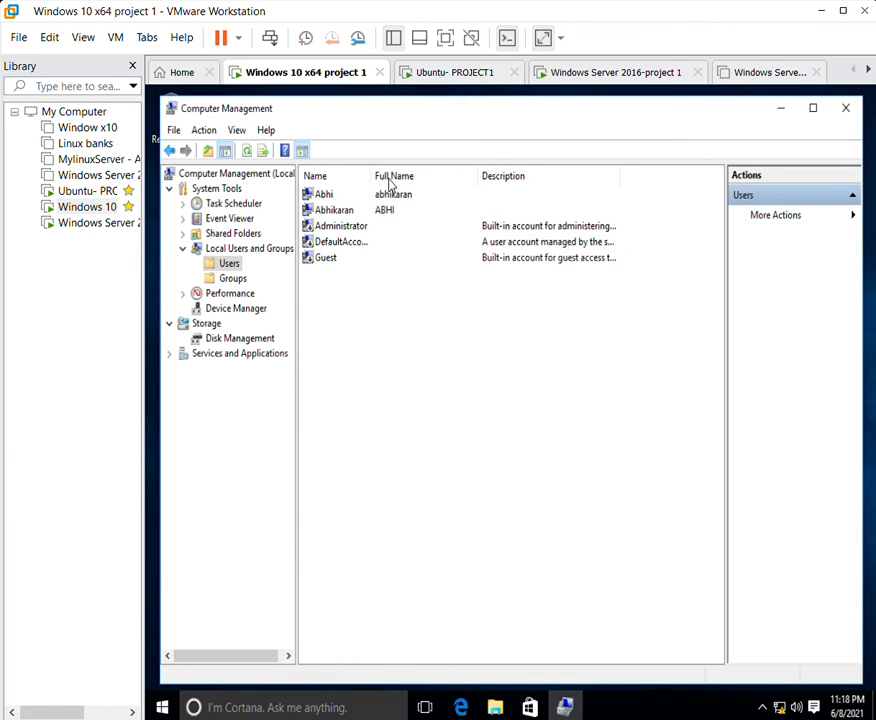
pyautogui.click(330, 194)
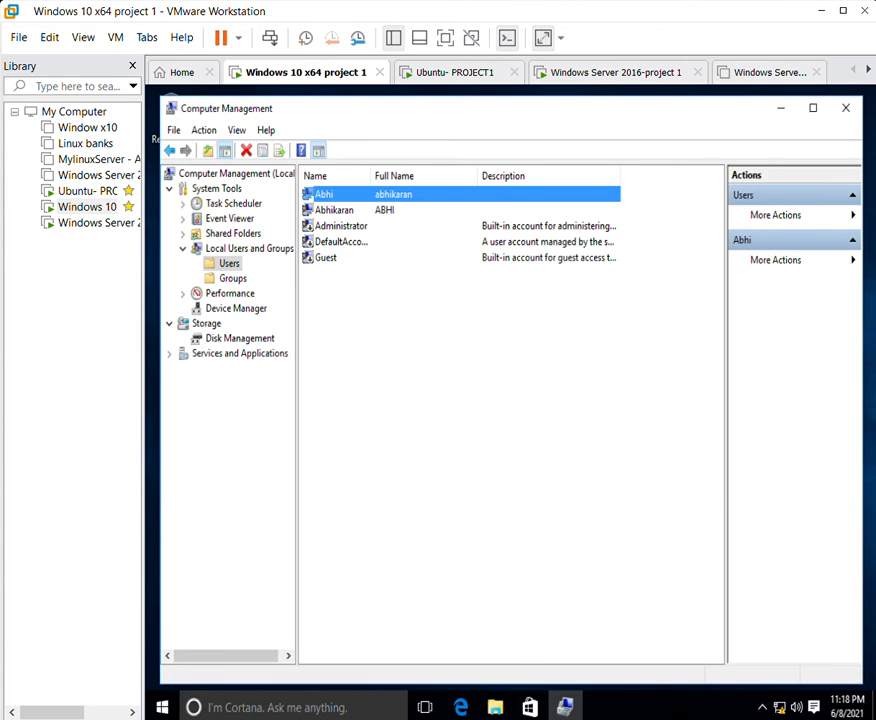
# Add the new user to the Administrators group, apply the change and close Computer Management.
pyautogui.click(231, 277)
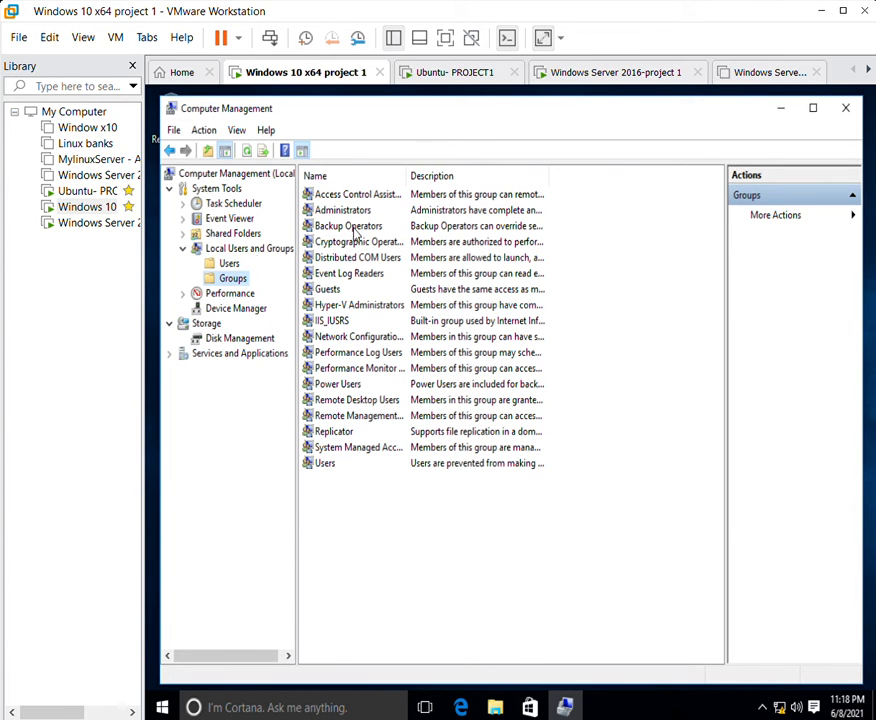
pyautogui.doubleClick(342, 210)
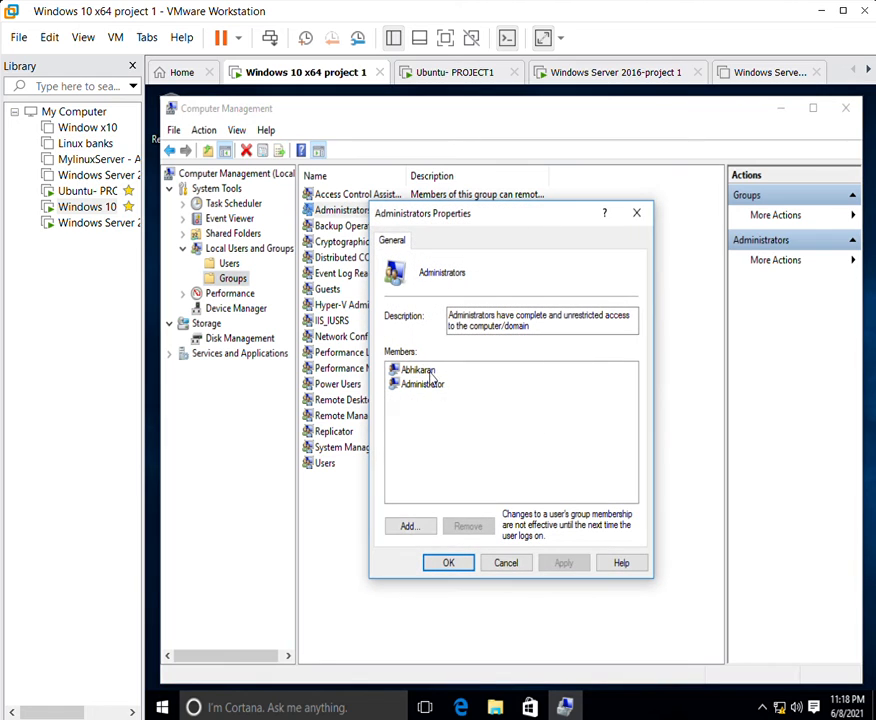
pyautogui.click(408, 526)
pyautogui.write('Abhi')
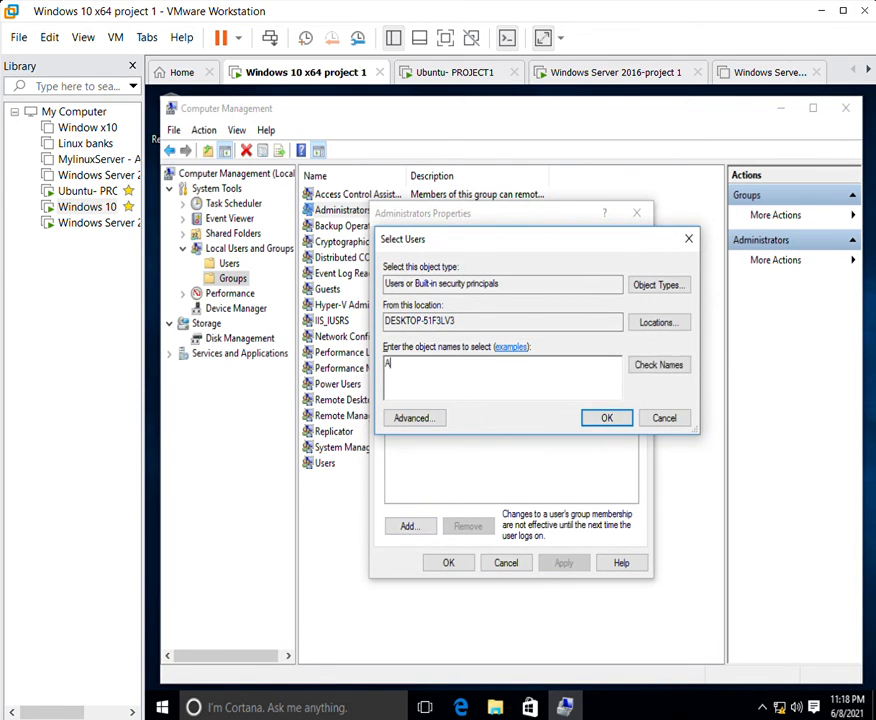
pyautogui.click(606, 416)
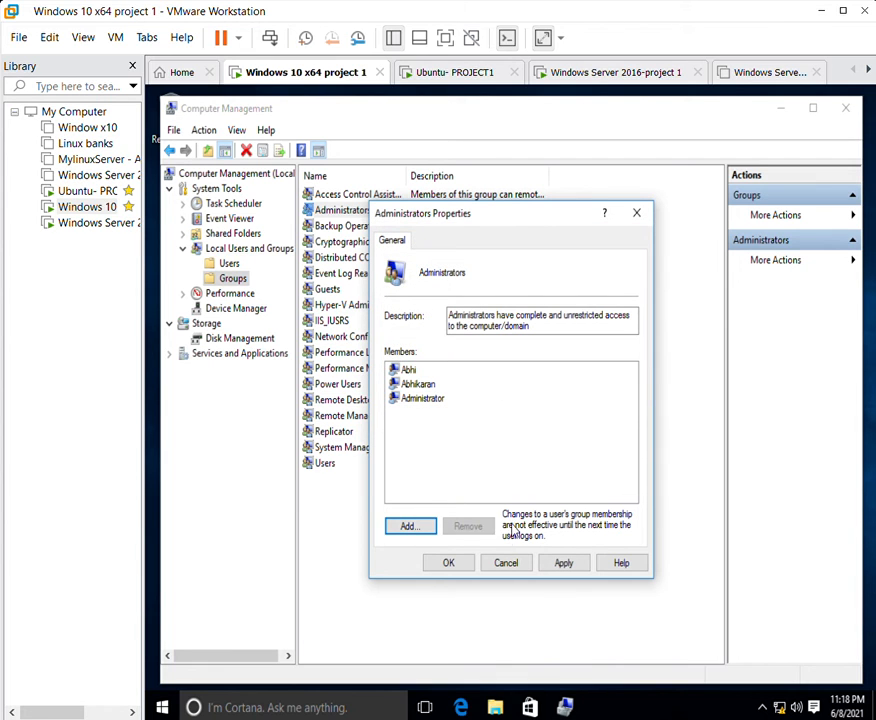
pyautogui.click(564, 562)
pyautogui.click(449, 562)
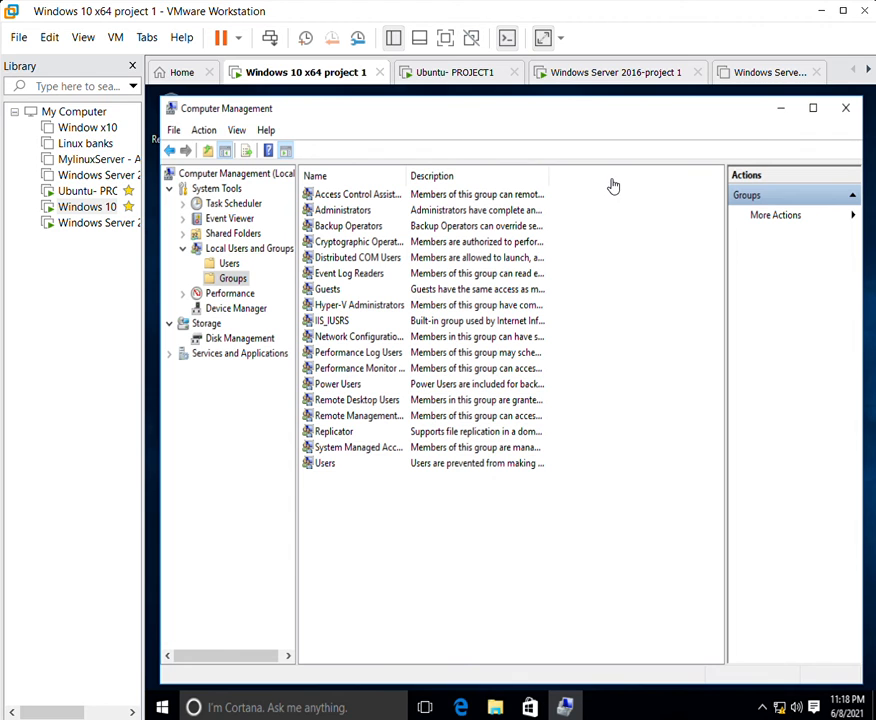
pyautogui.click(844, 100)
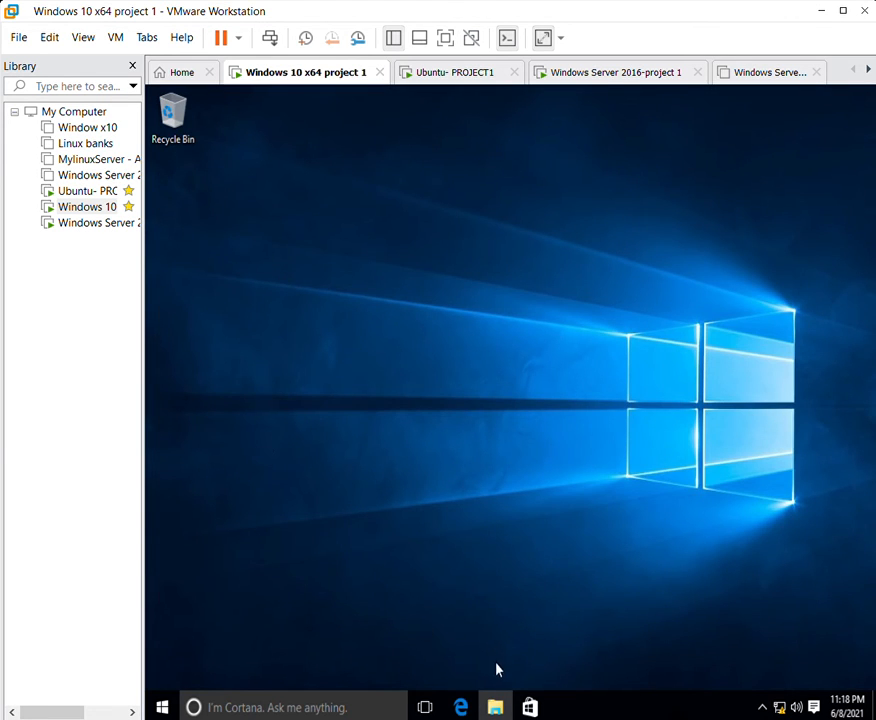
pyautogui.click(495, 706)
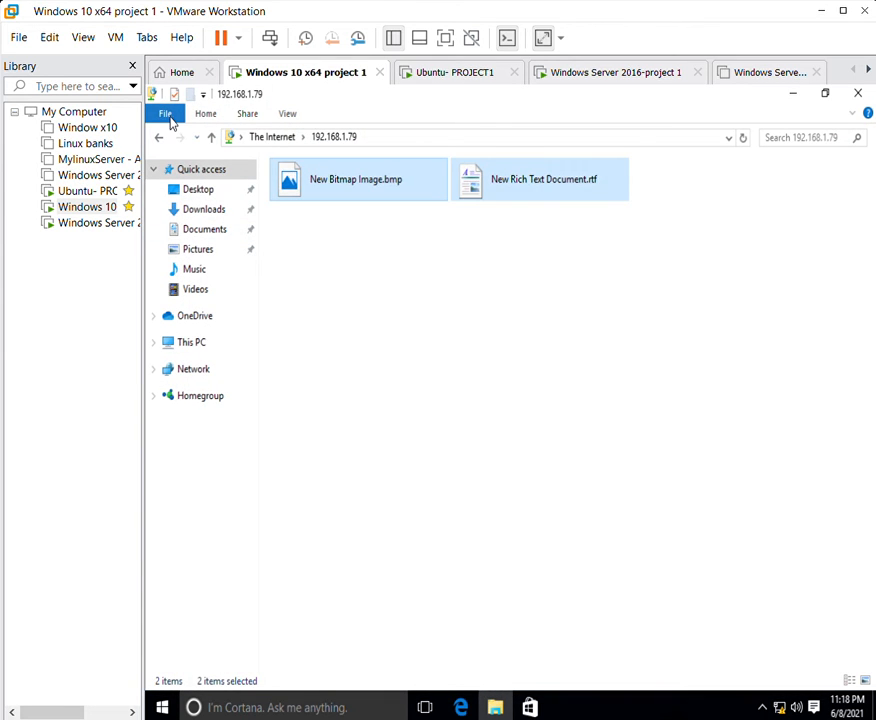
# Open SHAREDFILE (X:) and create two new folders, naming one 'MAPPED DRIVE'.
pyautogui.click(195, 342)
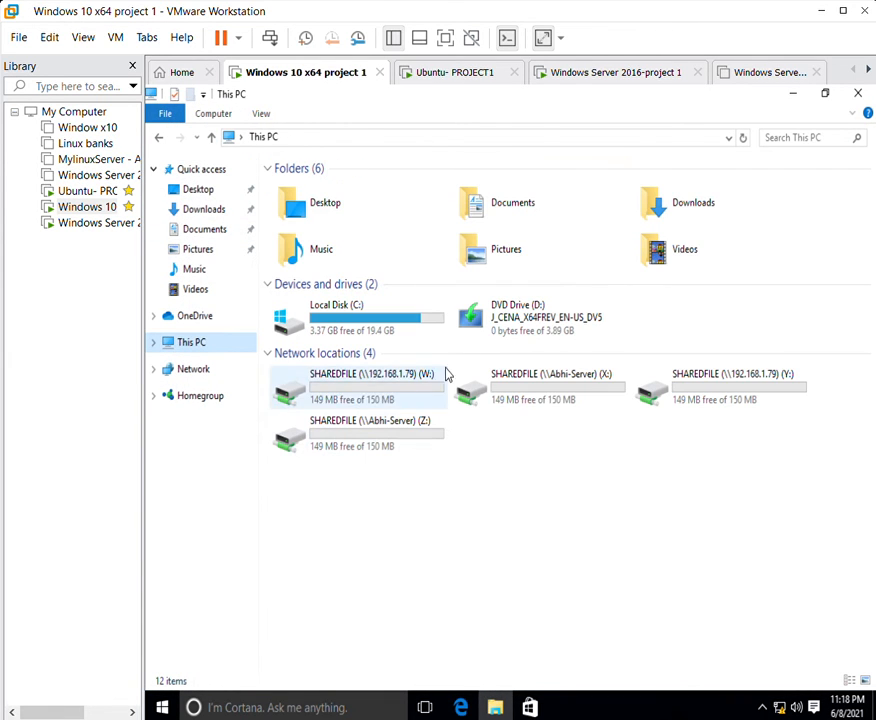
pyautogui.doubleClick(536, 373)
pyautogui.rightClick(347, 320)
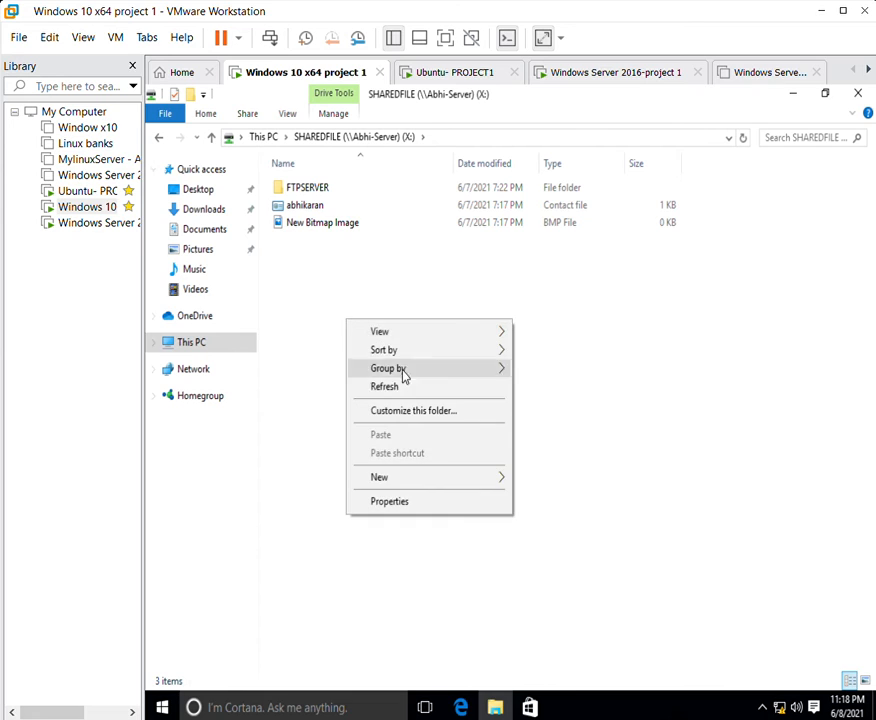
pyautogui.moveTo(407, 474)
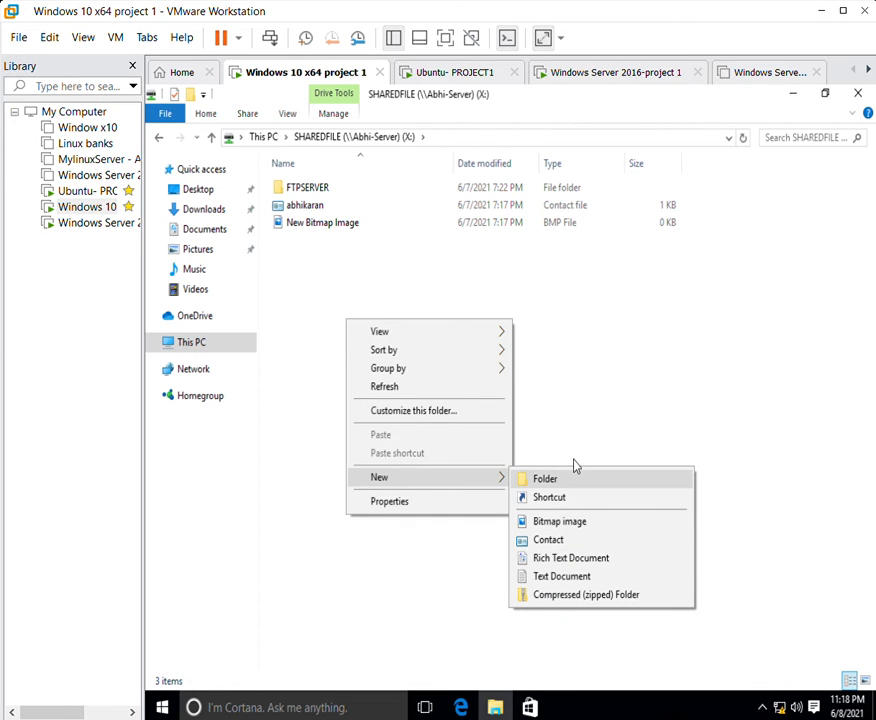
pyautogui.click(545, 478)
pyautogui.rightClick(338, 310)
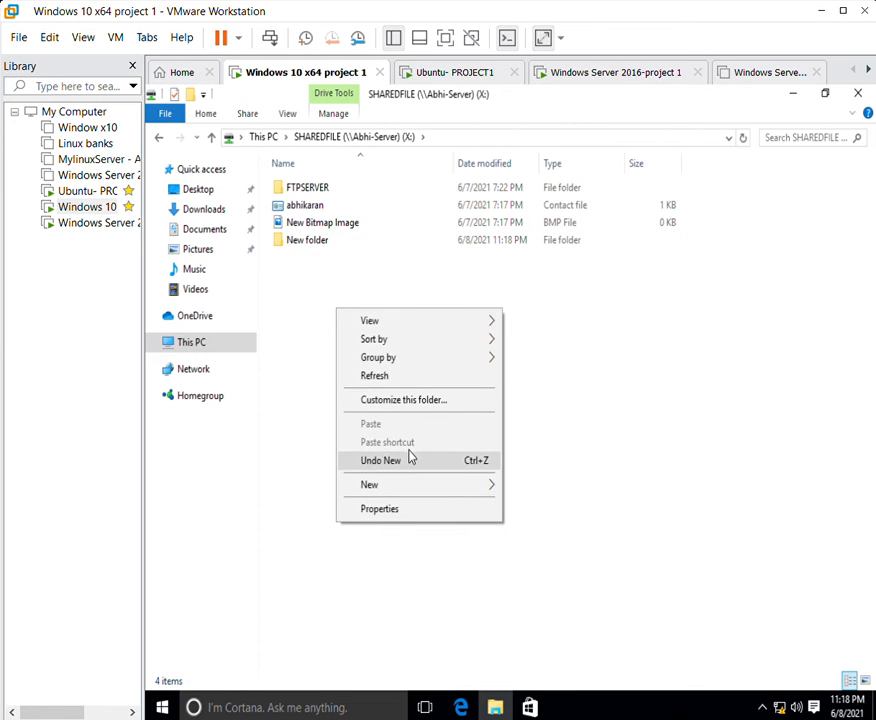
pyautogui.moveTo(430, 484)
pyautogui.click(547, 479)
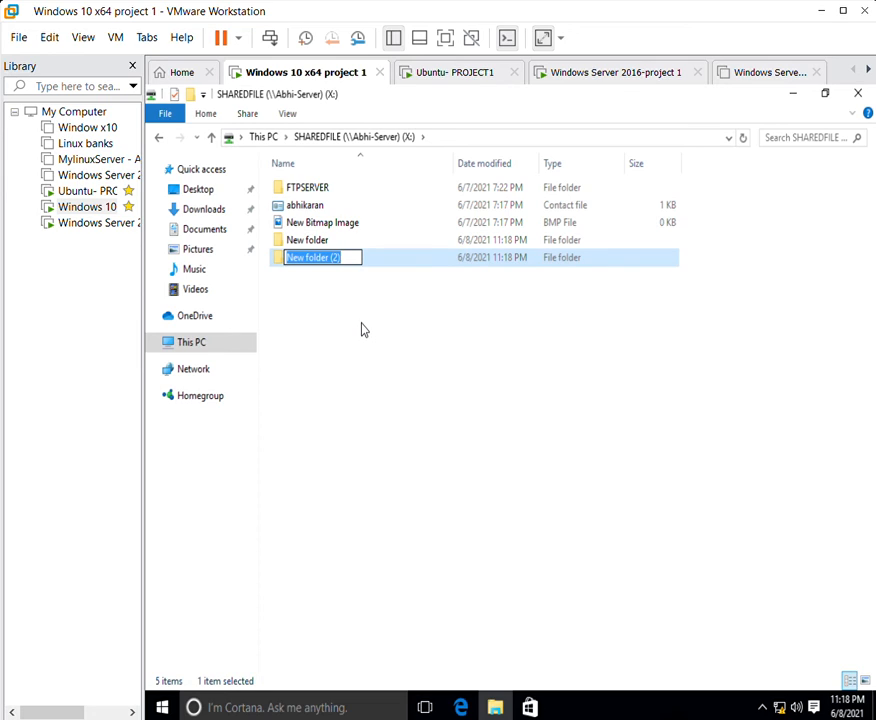
pyautogui.write('MAPPED')
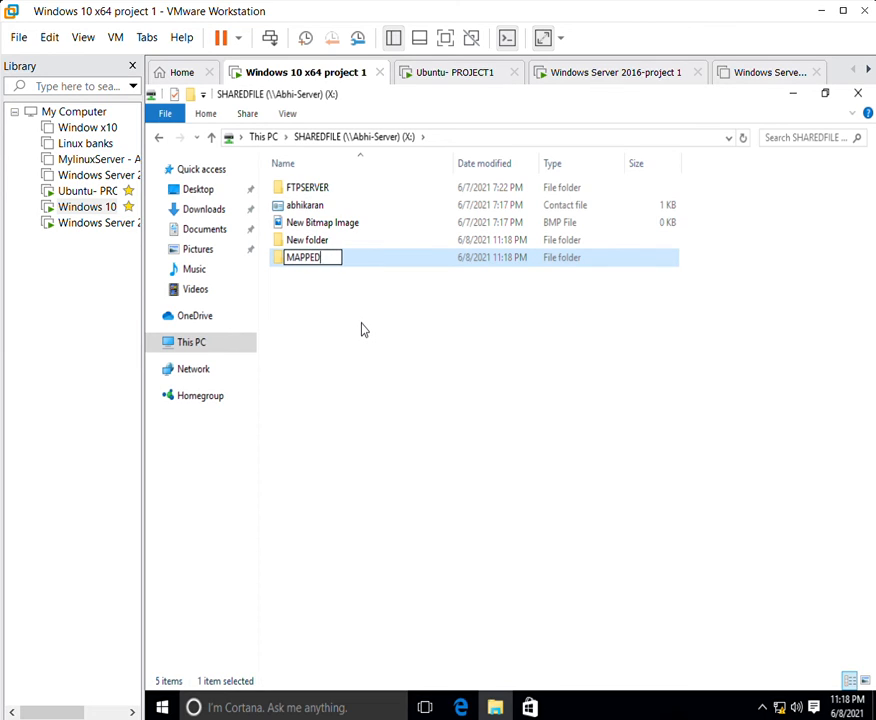
pyautogui.write(' DRIVE')
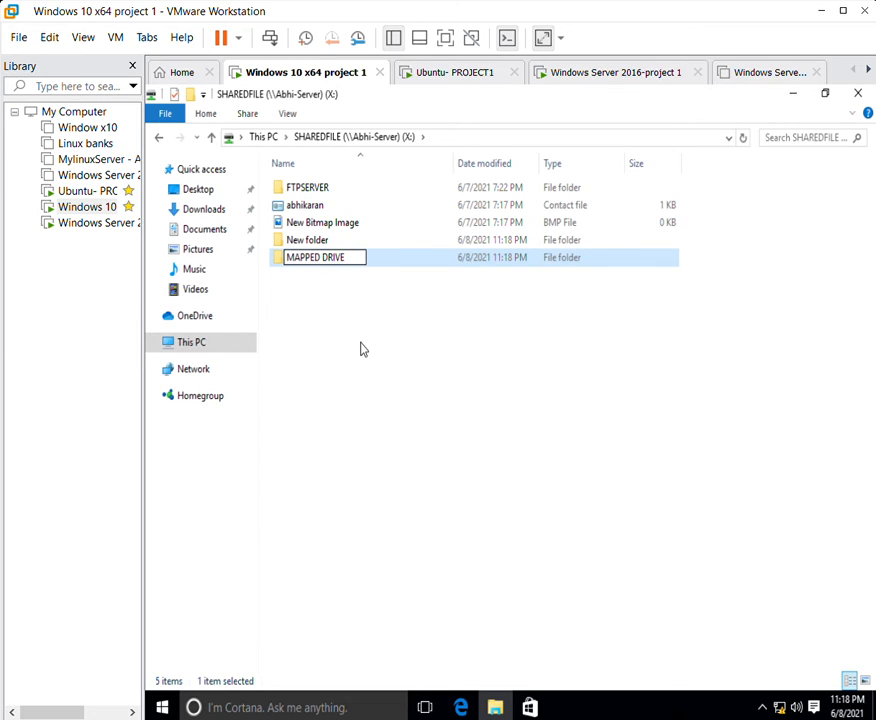
pyautogui.press('Return')
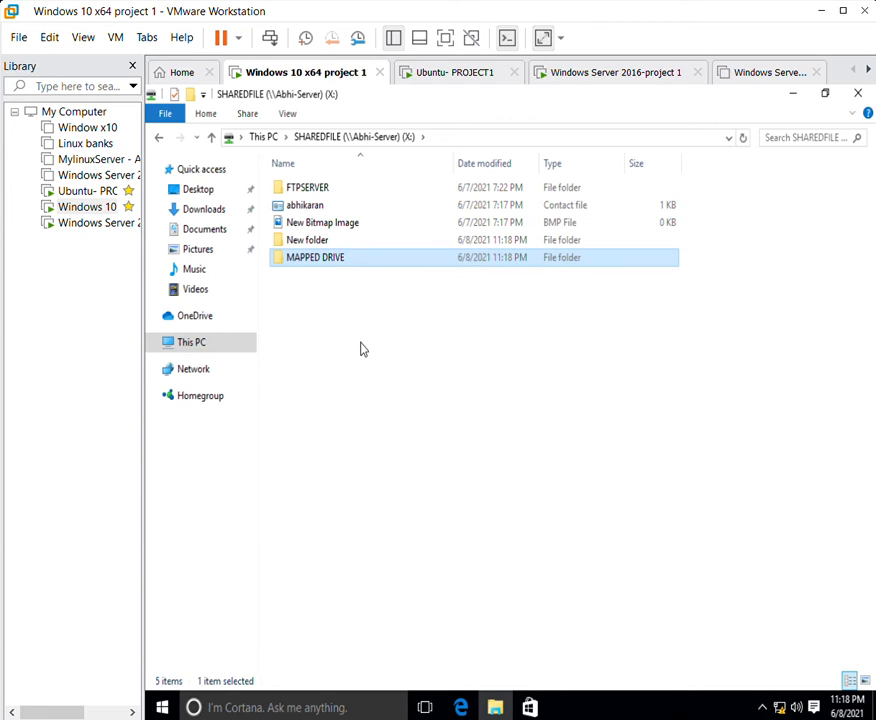
# Select the MAPPED DRIVE folder and switch to the Windows Server 2016 VM.
pyautogui.click(315, 251)
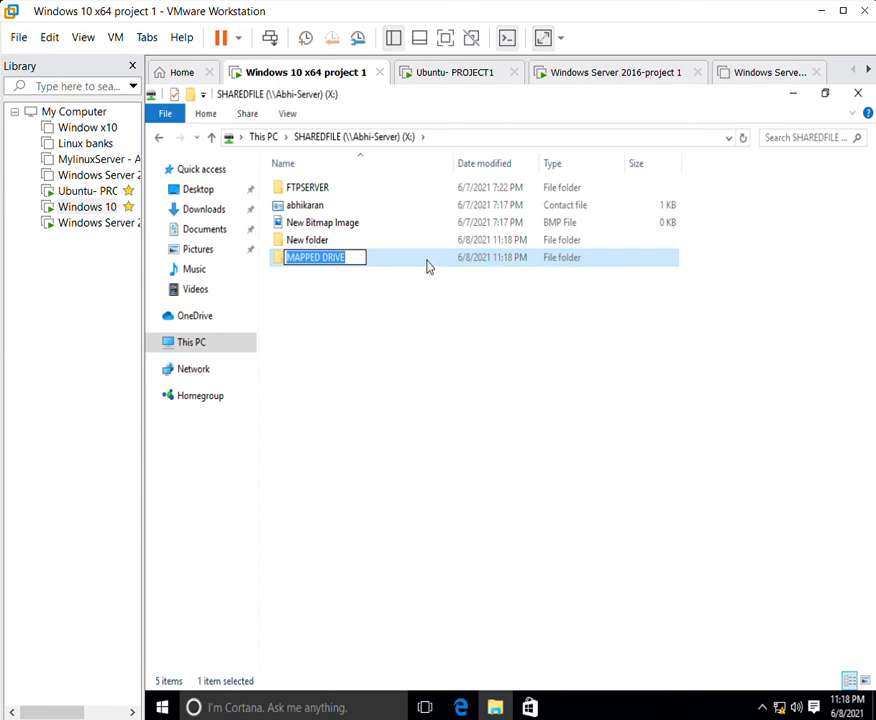
pyautogui.click(427, 264)
pyautogui.click(421, 251)
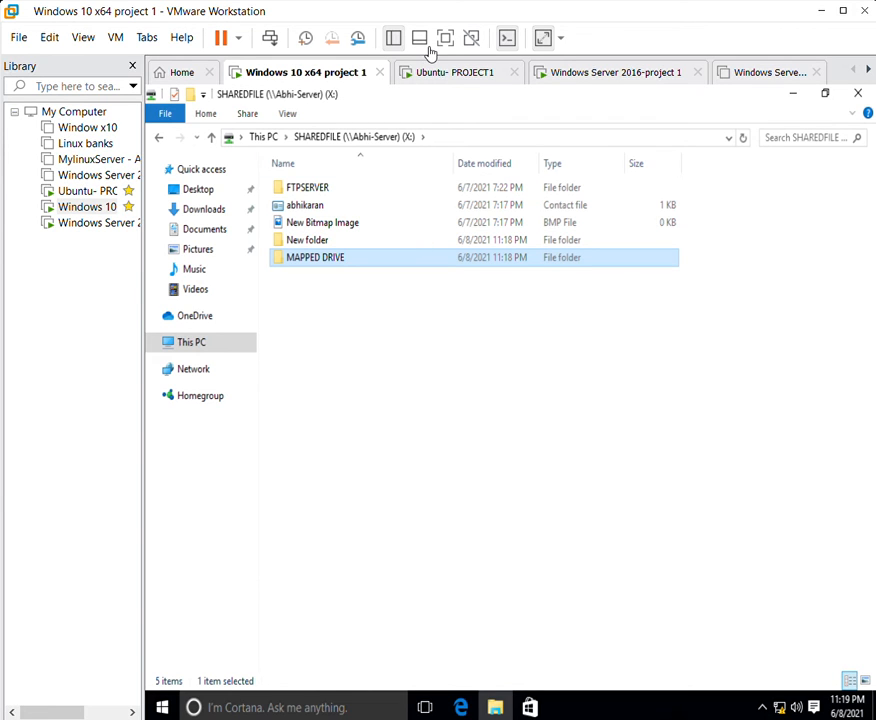
pyautogui.click(546, 64)
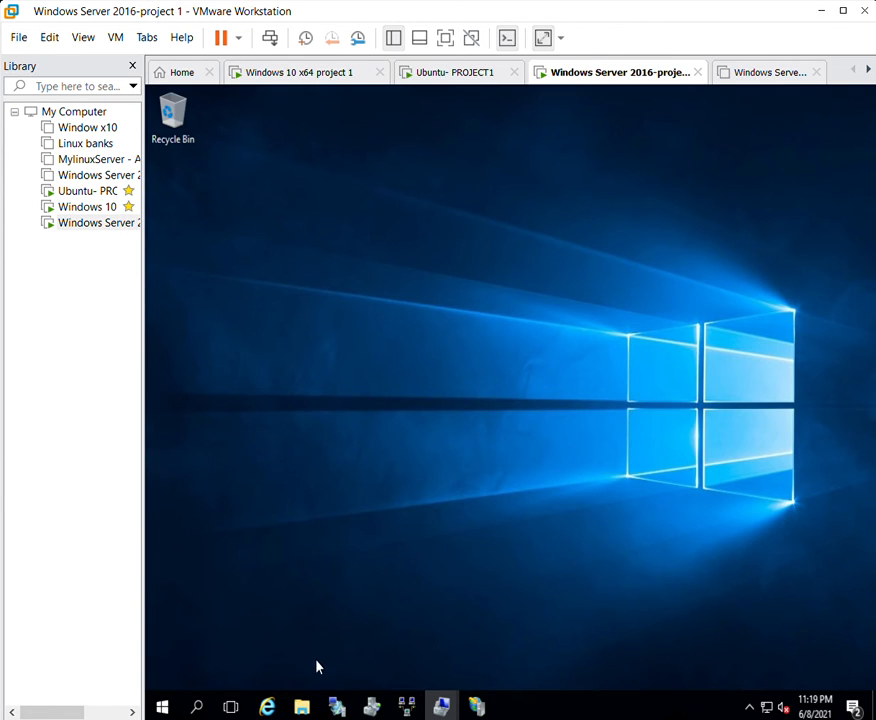
# On the server, open C:\SHAREDFILE to confirm MAPPED DRIVE and New folder appear, then go back.
pyautogui.click(303, 705)
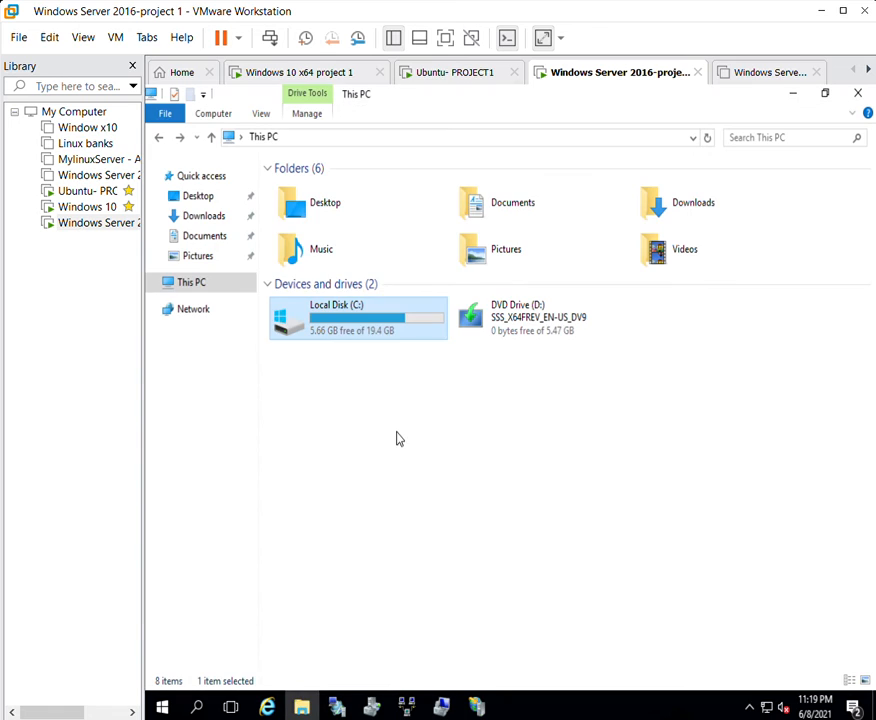
pyautogui.doubleClick(362, 307)
pyautogui.doubleClick(698, 207)
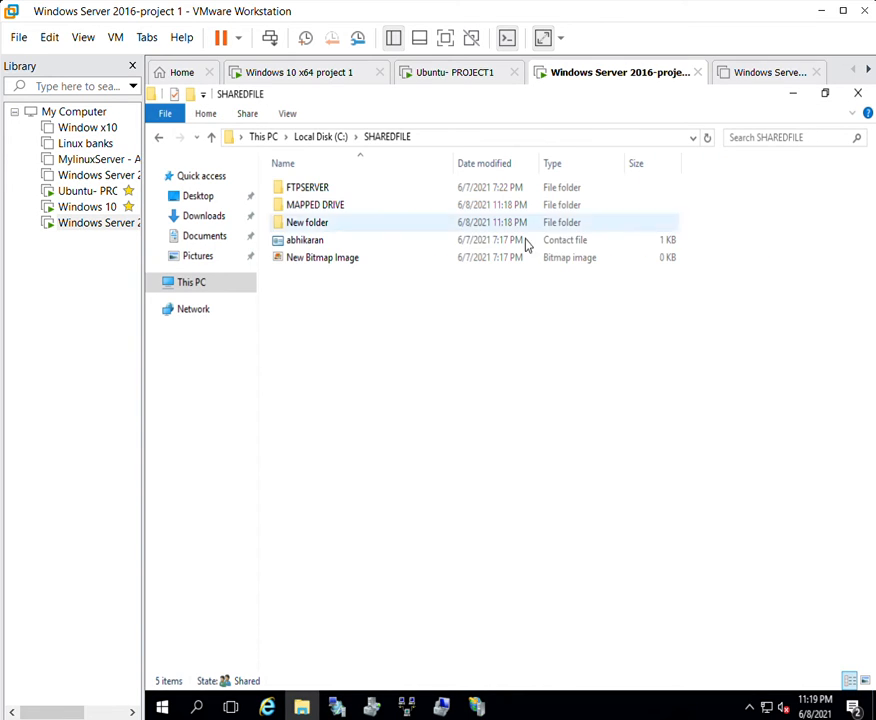
pyautogui.click(305, 205)
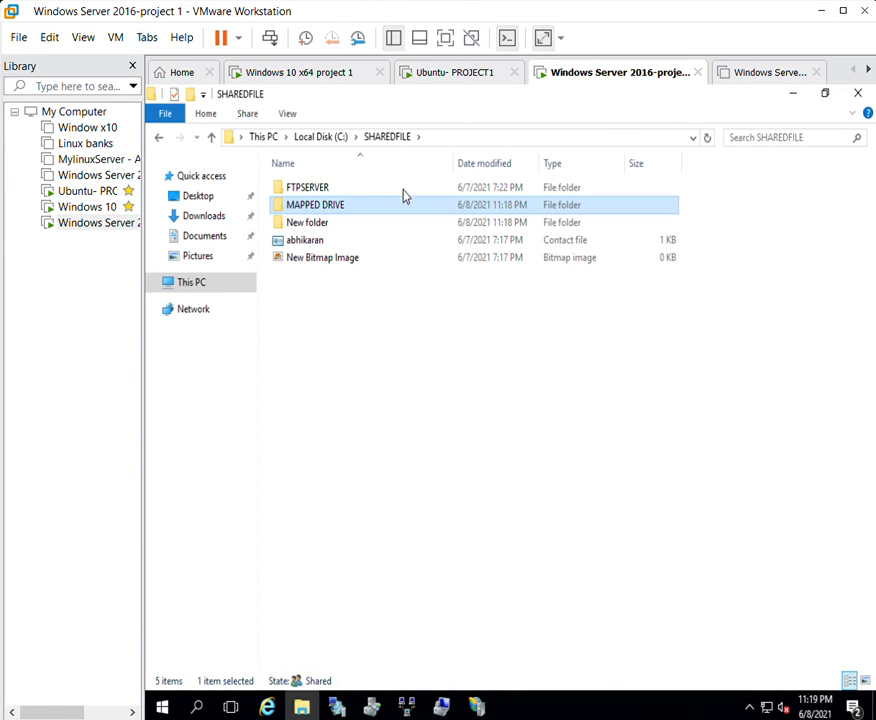
pyautogui.click(334, 216)
pyautogui.click(160, 136)
# Minimize the server's Explorer window and switch to the Windows 10 client VM.
pyautogui.rightClick(648, 327)
pyautogui.click(720, 290)
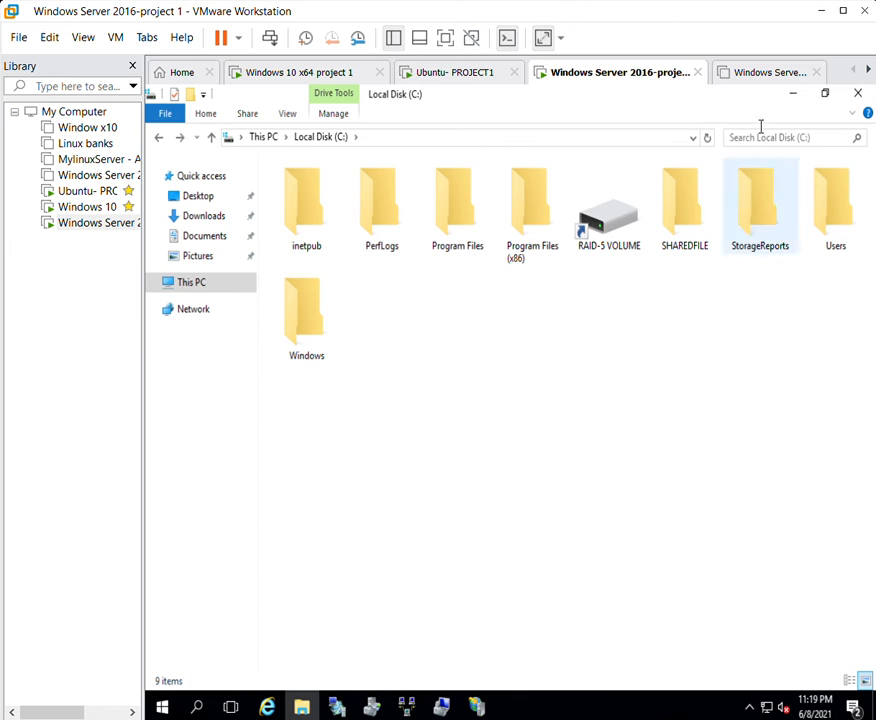
pyautogui.click(795, 92)
pyautogui.click(243, 70)
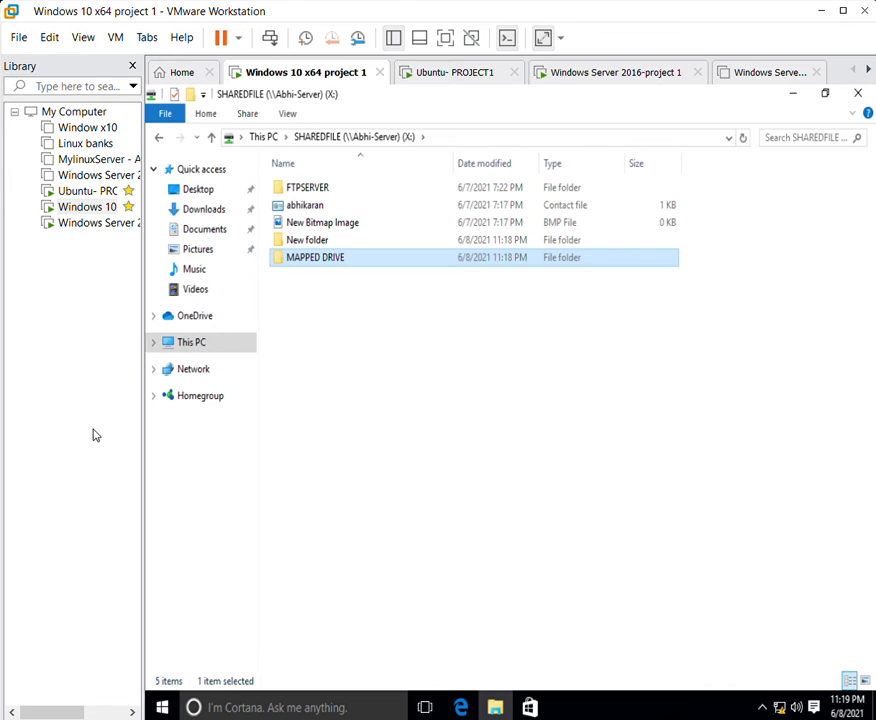
# Minimize the mapped drive window and launch Remote Desktop Connection from the search box.
pyautogui.click(560, 330)
pyautogui.click(793, 92)
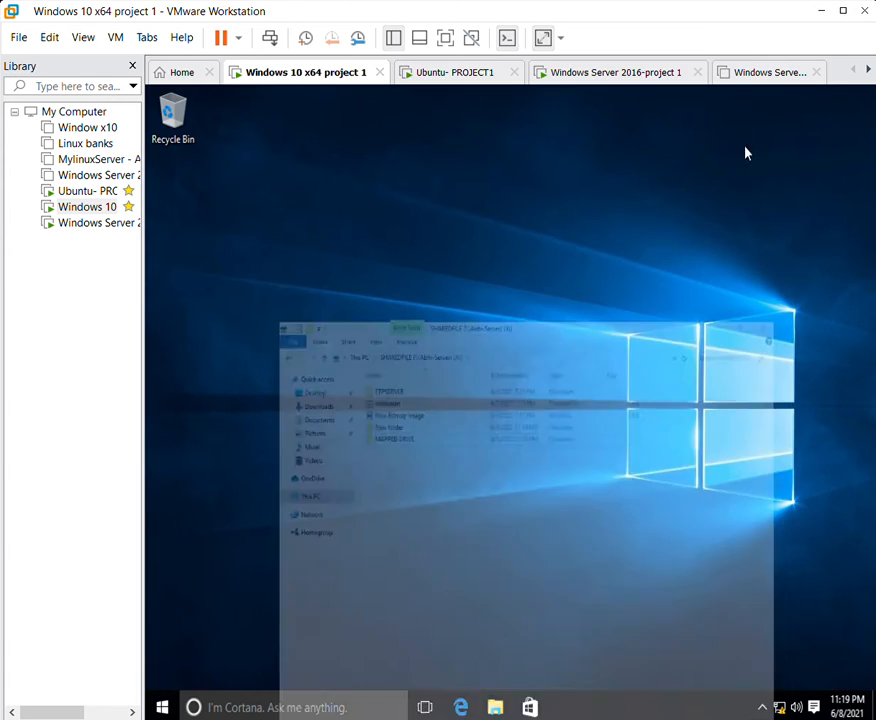
pyautogui.click(279, 702)
pyautogui.write('re')
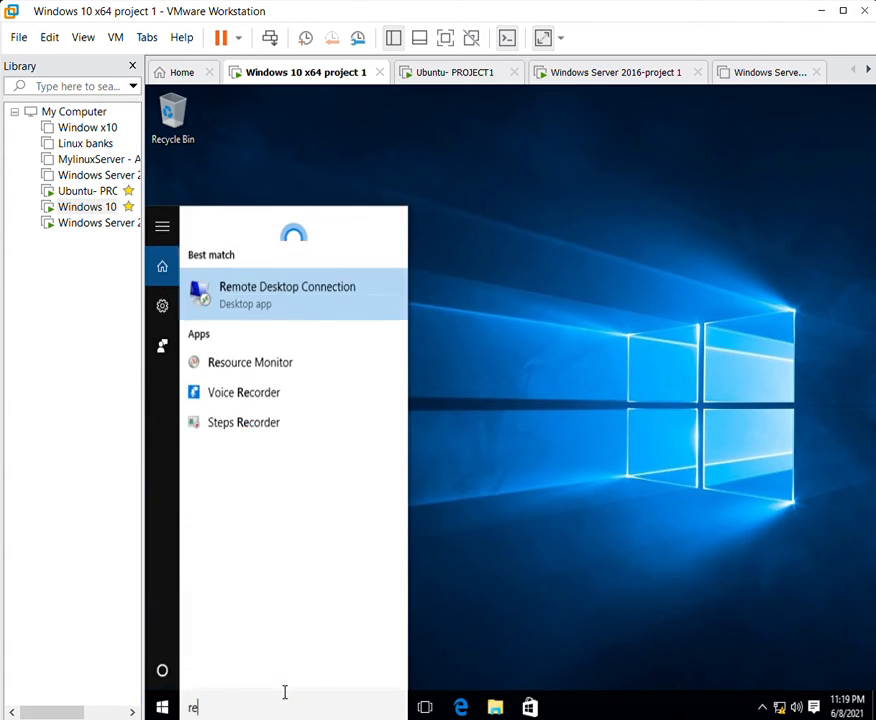
pyautogui.write('mot')
pyautogui.click(360, 250)
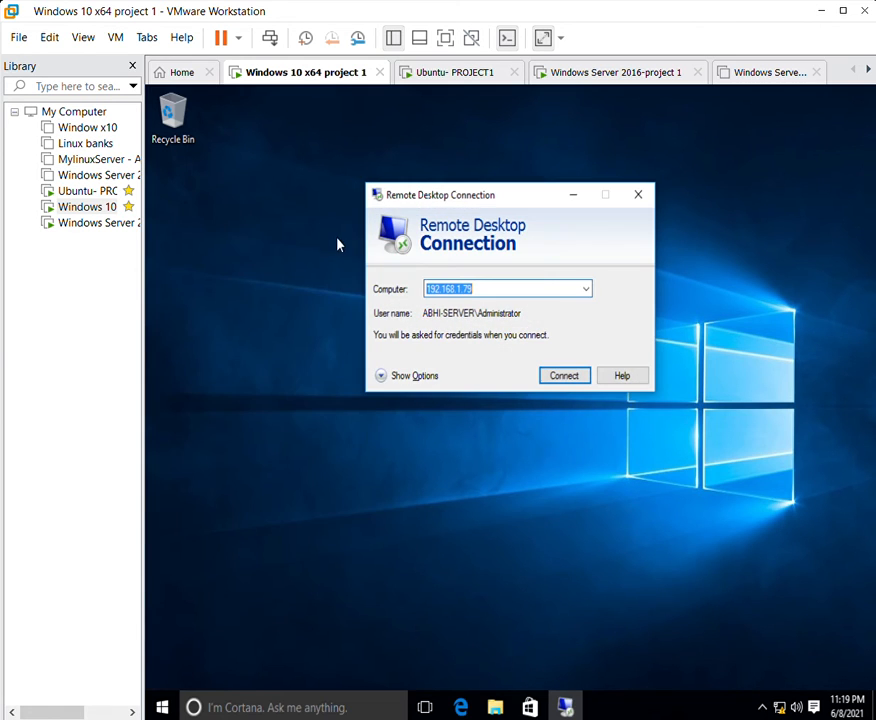
# Connect to 192.168.1.79 with the Administrator password, accept the certificate, then minimize the session.
pyautogui.click(479, 280)
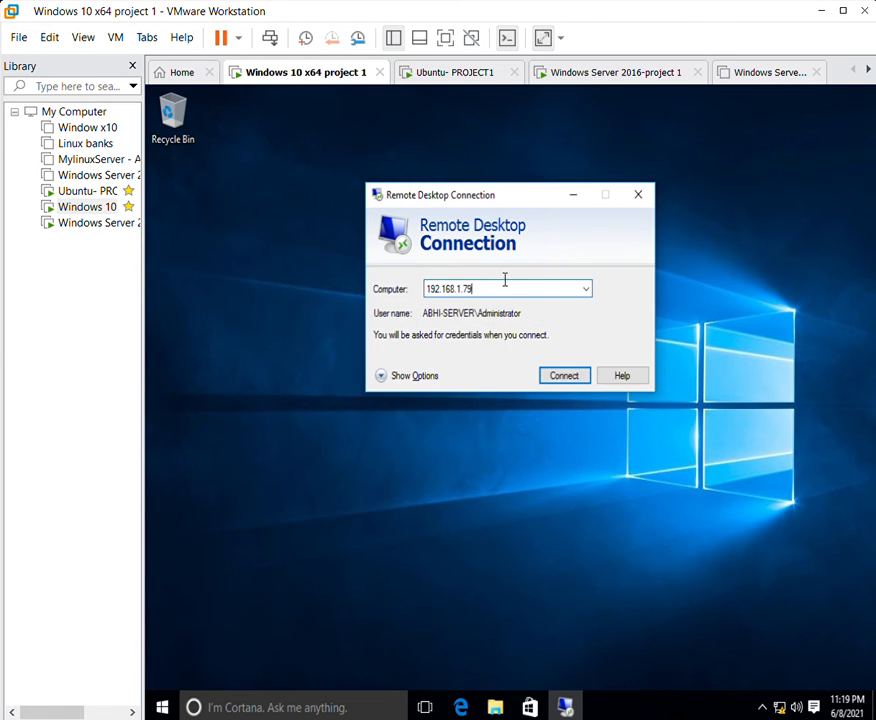
pyautogui.moveTo(505, 283); pyautogui.dragTo(424, 276)
pyautogui.click(583, 369)
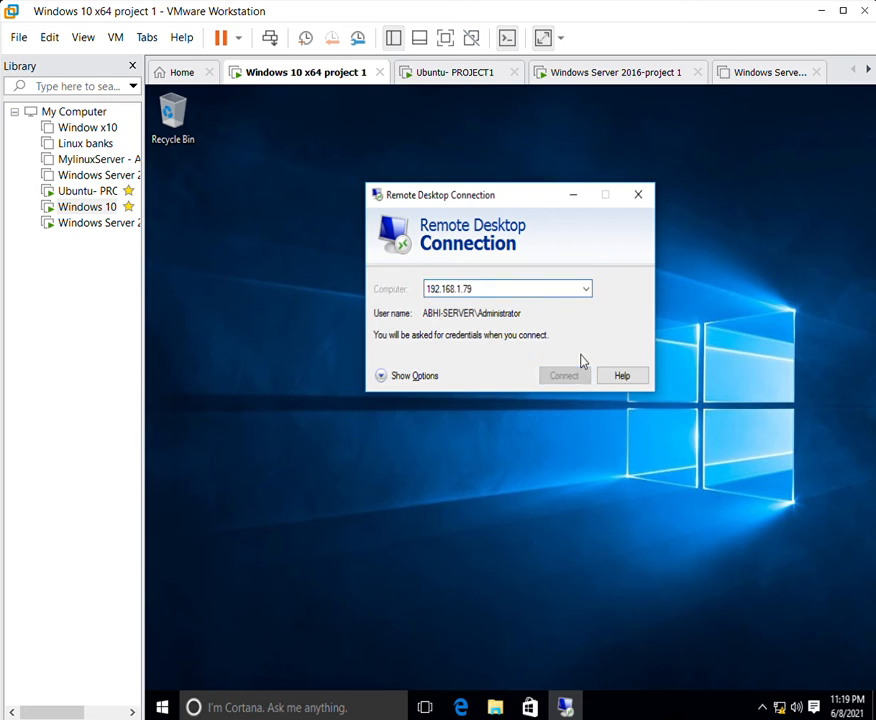
pyautogui.click(459, 262)
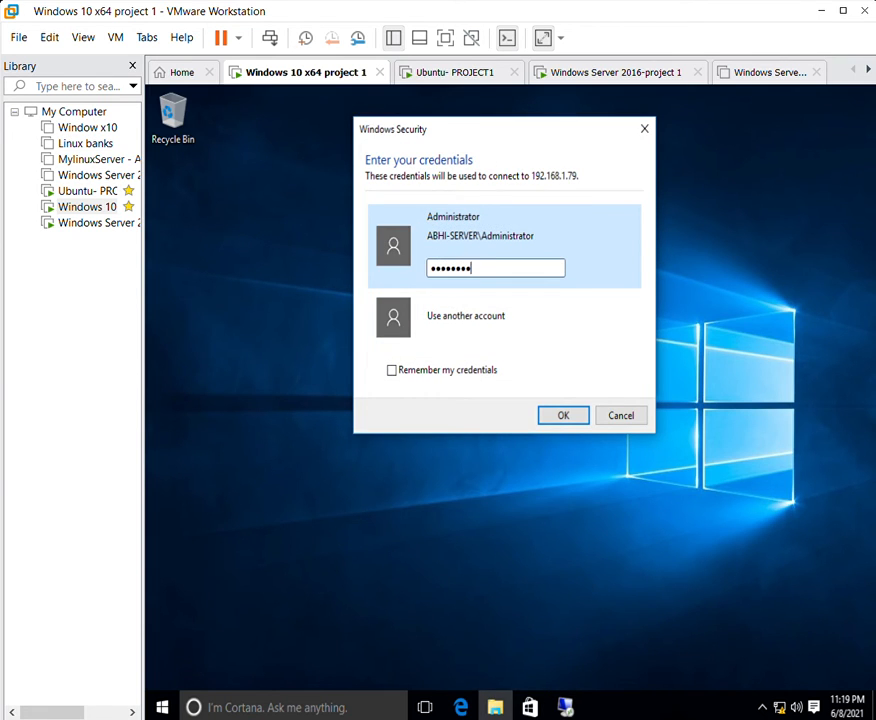
pyautogui.press('Return')
pyautogui.click(555, 430)
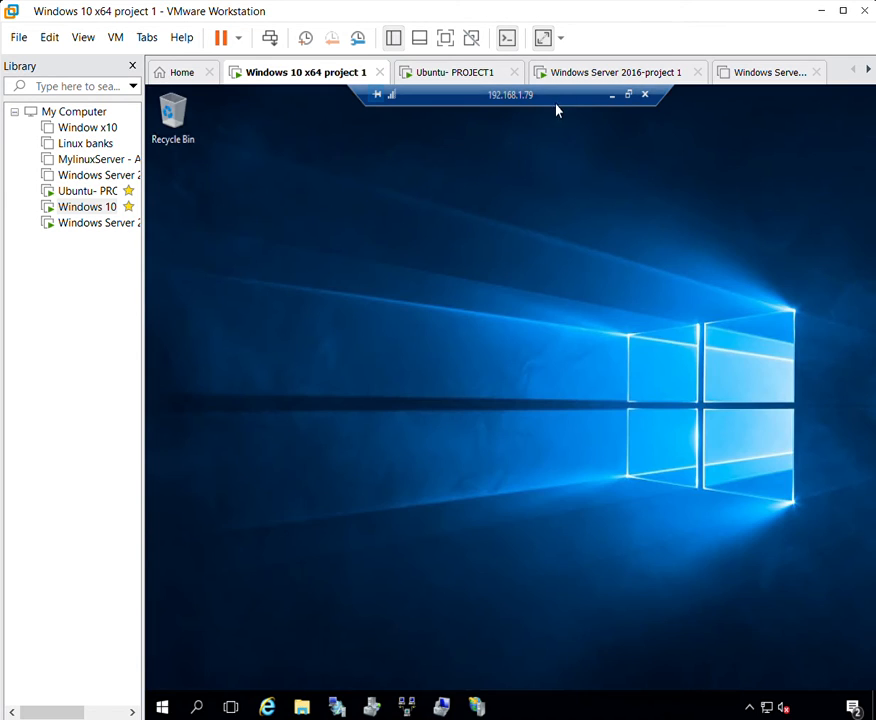
pyautogui.click(613, 82)
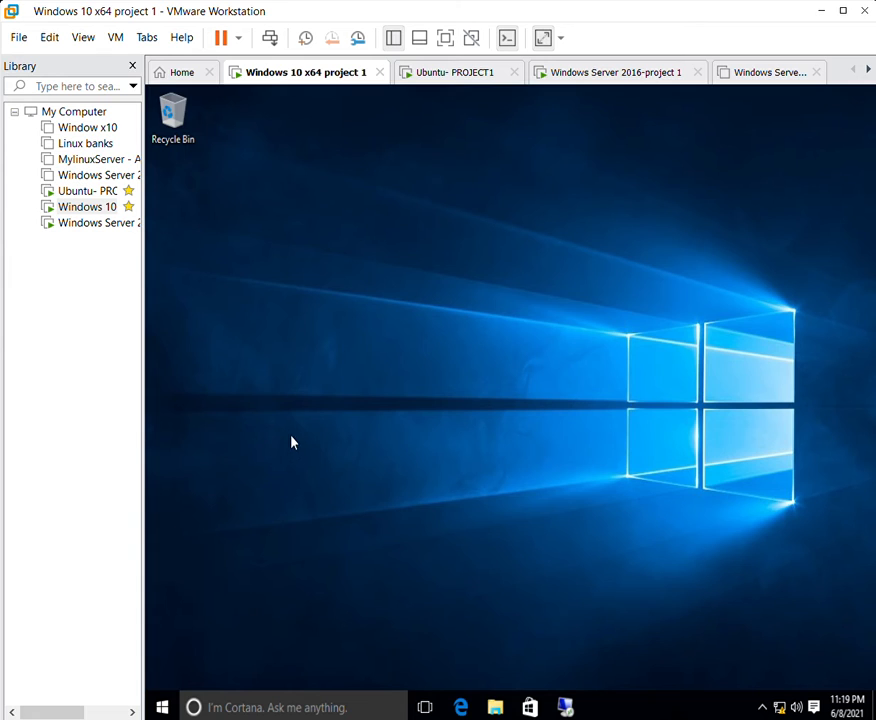
# In Edge, browse to the FTP site at 192.168.1.79, then close all tabs.
pyautogui.click(462, 704)
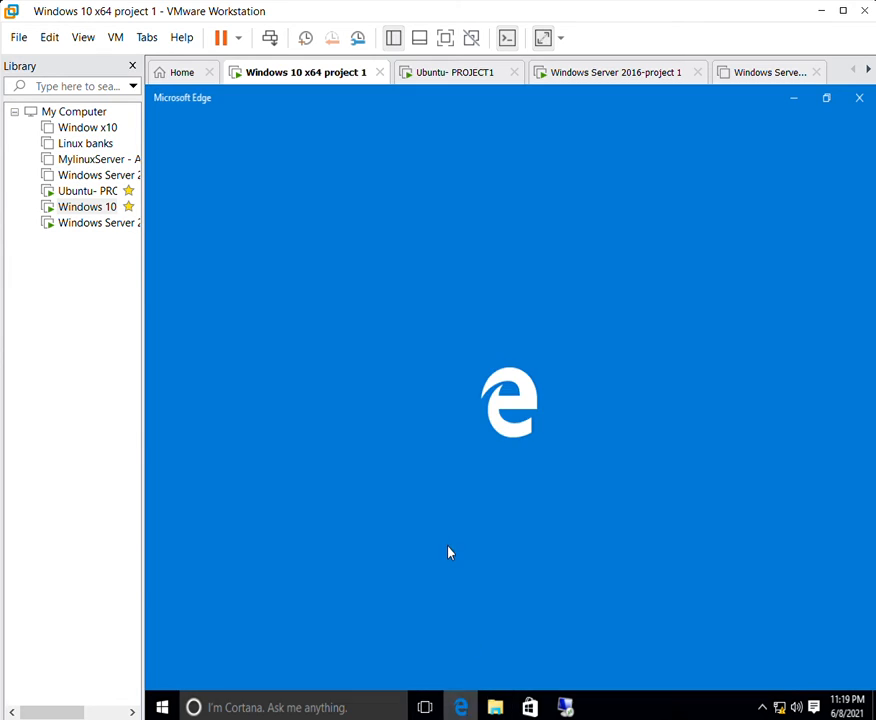
pyautogui.click(299, 97)
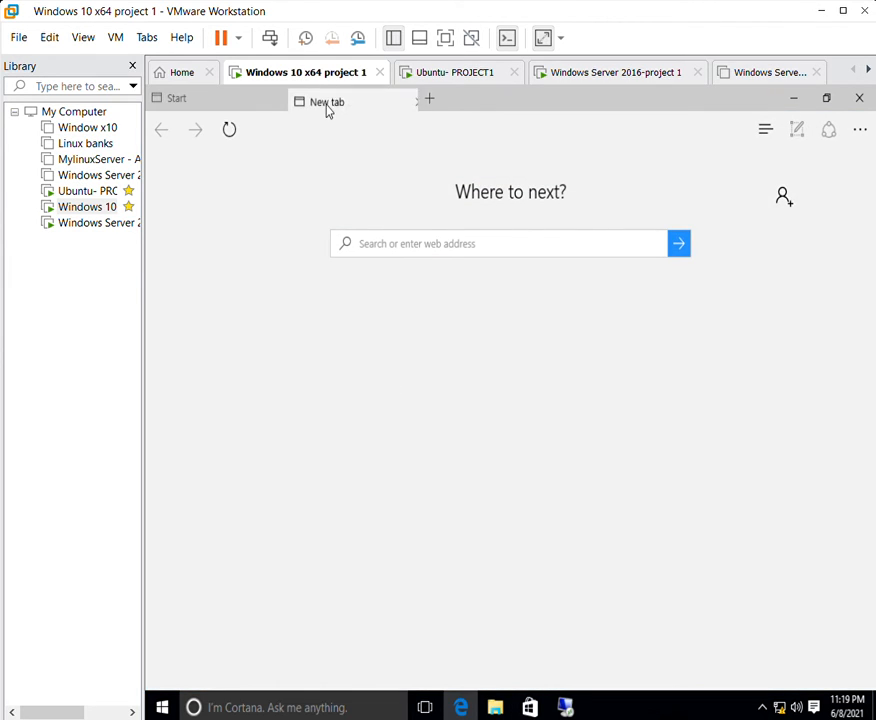
pyautogui.click(382, 240)
pyautogui.press('Delete')
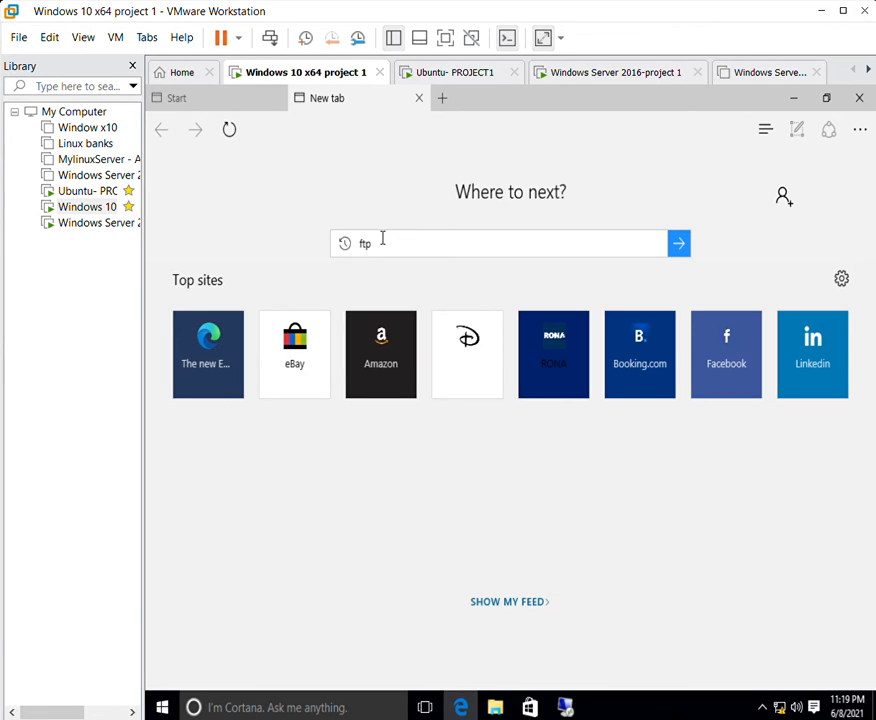
pyautogui.press('BackSpace')
pyautogui.write('ftp')
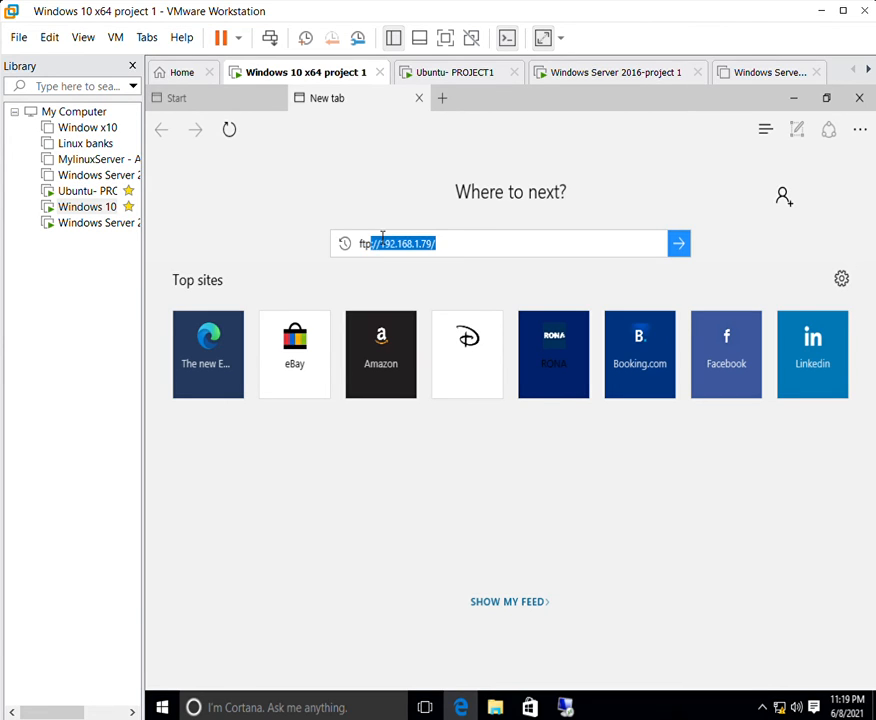
pyautogui.press('Return')
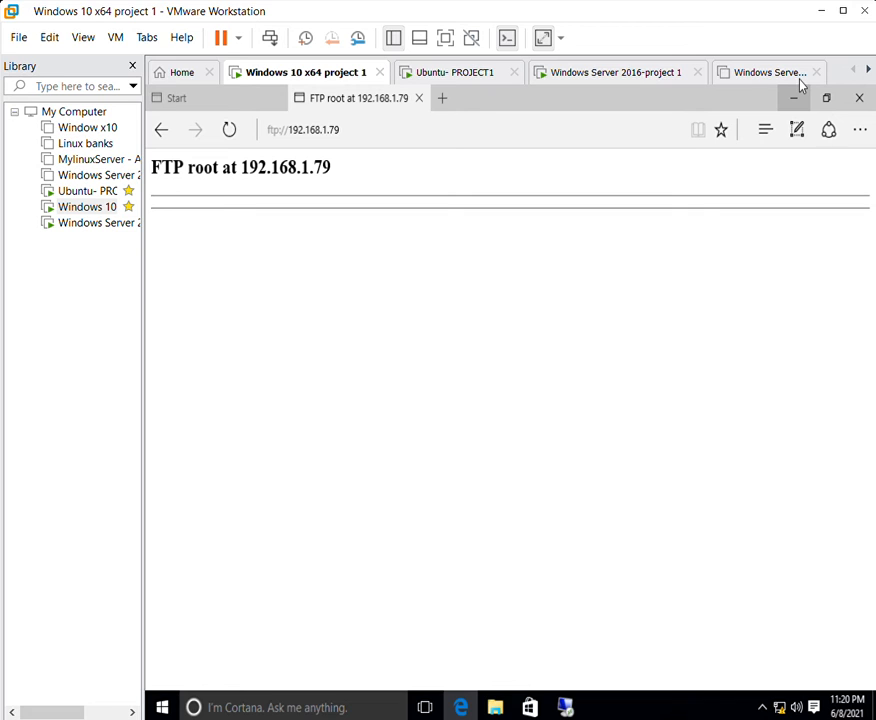
pyautogui.click(858, 94)
pyautogui.click(461, 422)
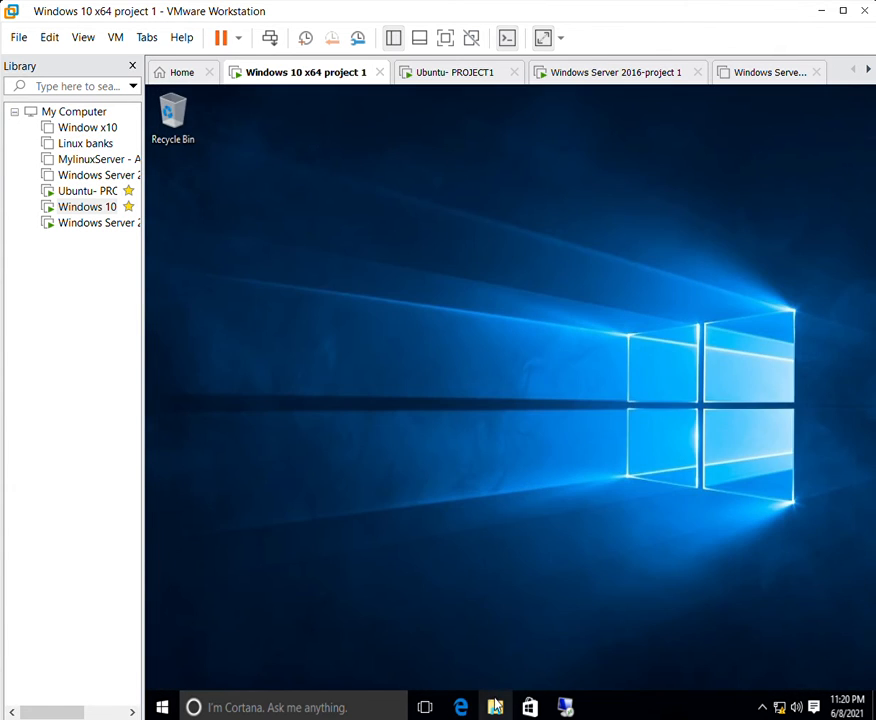
# Open ftp://192.168.1.79/ in File Explorer, check its bitmap and rich text files, then minimize.
pyautogui.click(433, 135)
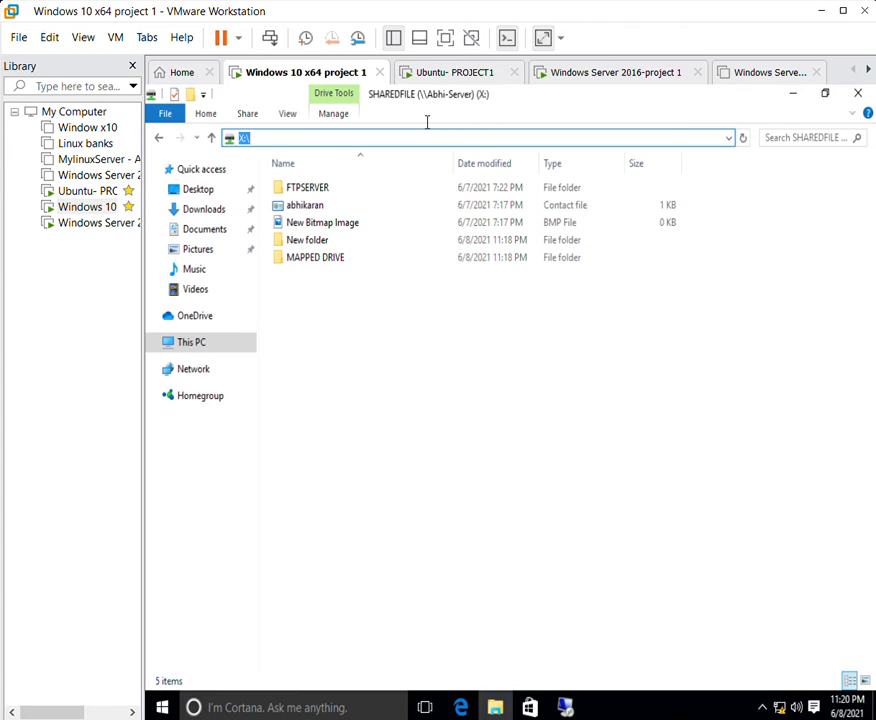
pyautogui.press('BackSpace')
pyautogui.write('ftp')
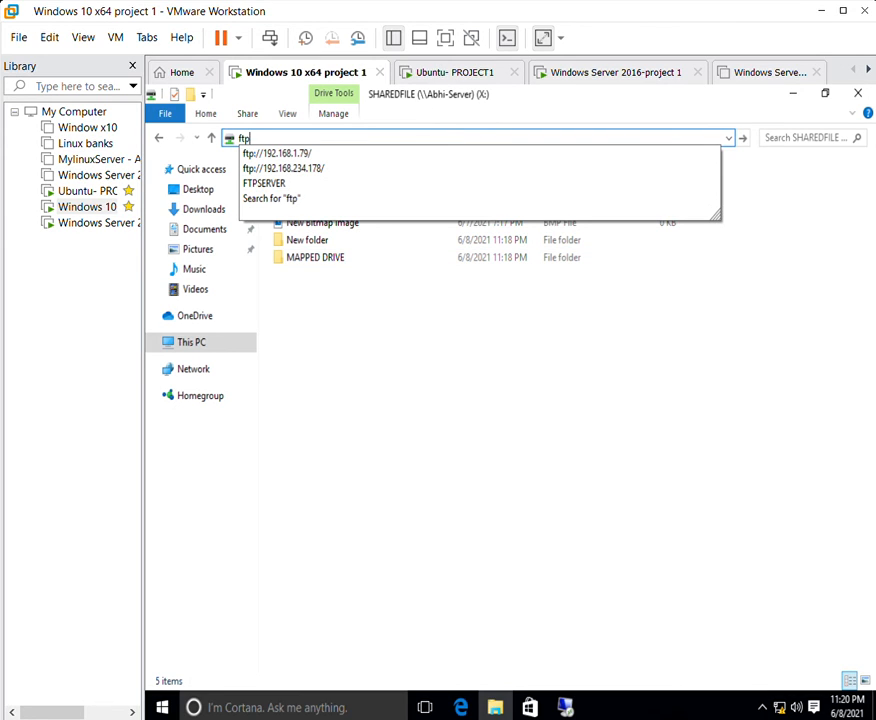
pyautogui.press('Down')
pyautogui.press('Return')
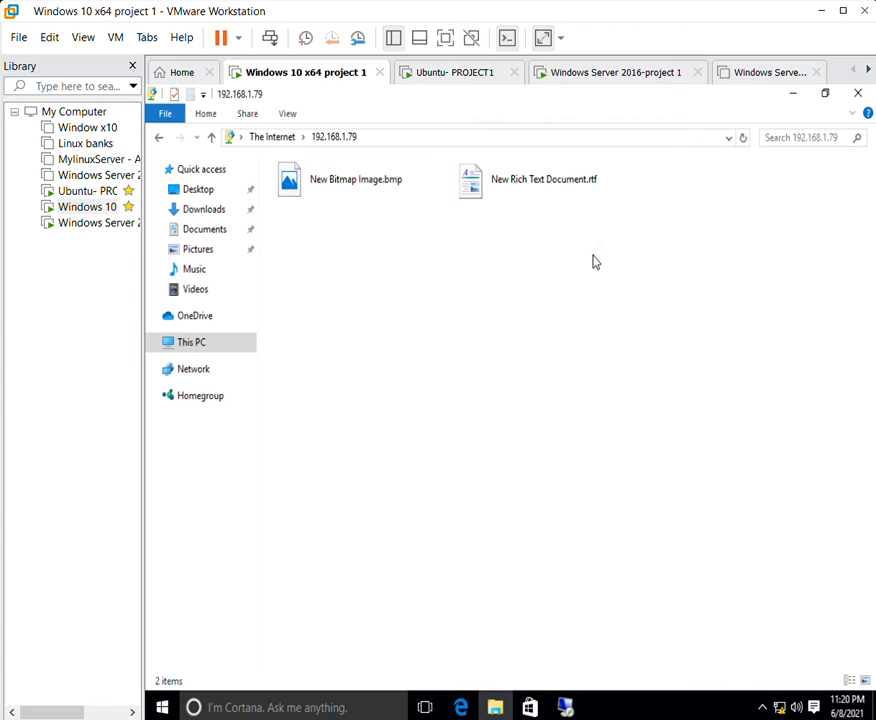
pyautogui.moveTo(612, 302); pyautogui.dragTo(272, 158)
pyautogui.moveTo(633, 372); pyautogui.dragTo(299, 135)
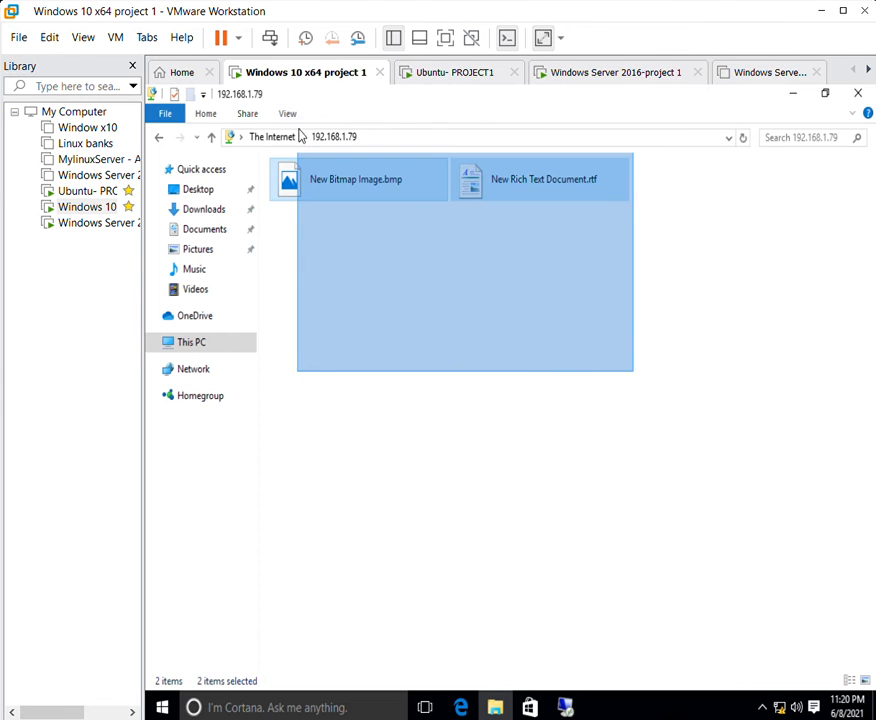
pyautogui.click(356, 152)
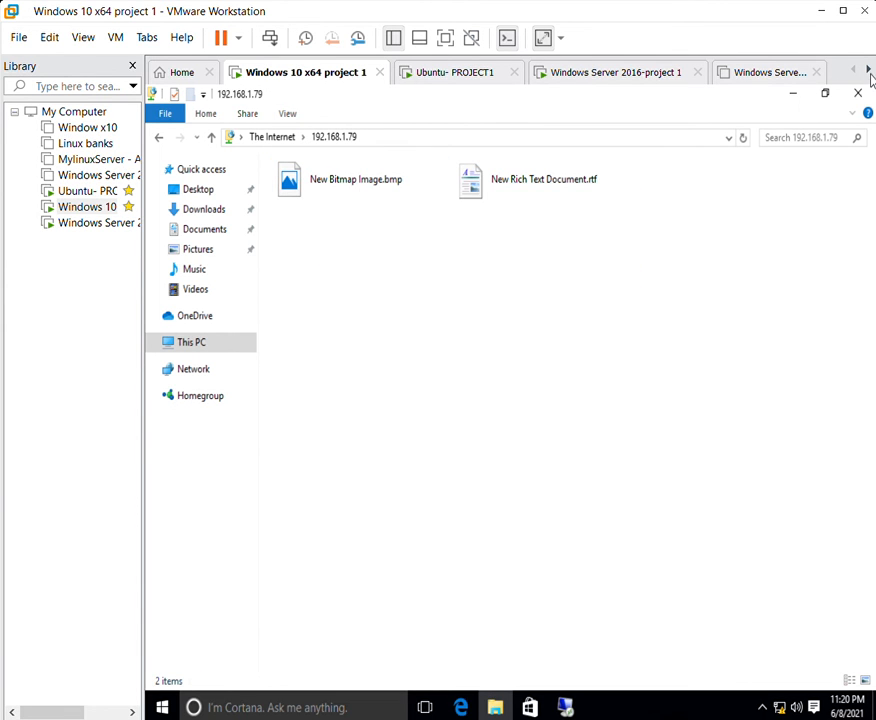
pyautogui.click(793, 92)
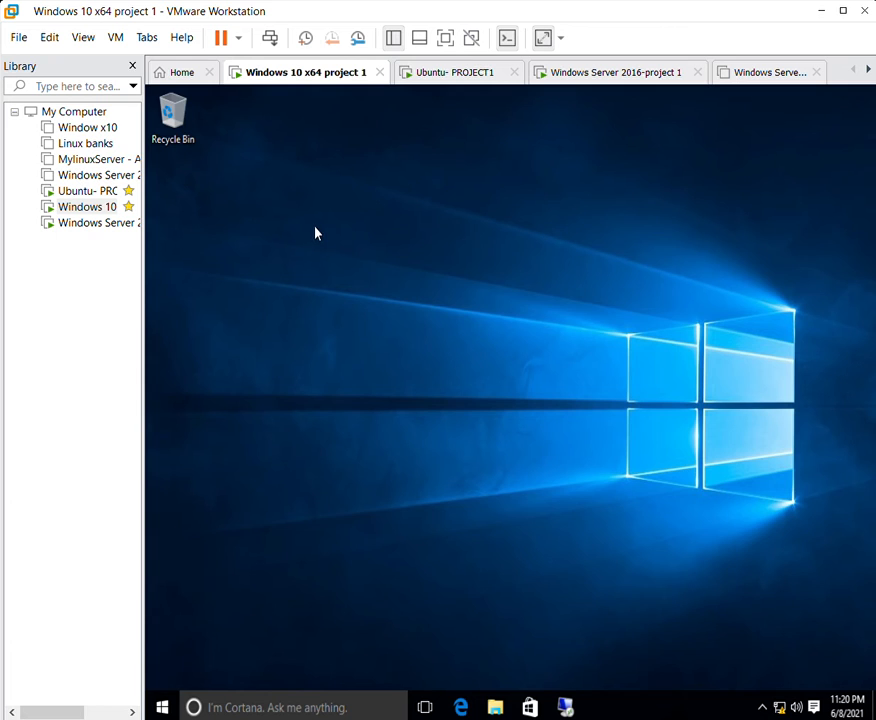
# Switch to the Ubuntu PROJECT1 VM and log in with the user password.
pyautogui.rightClick(254, 226)
pyautogui.click(289, 274)
pyautogui.click(84, 189)
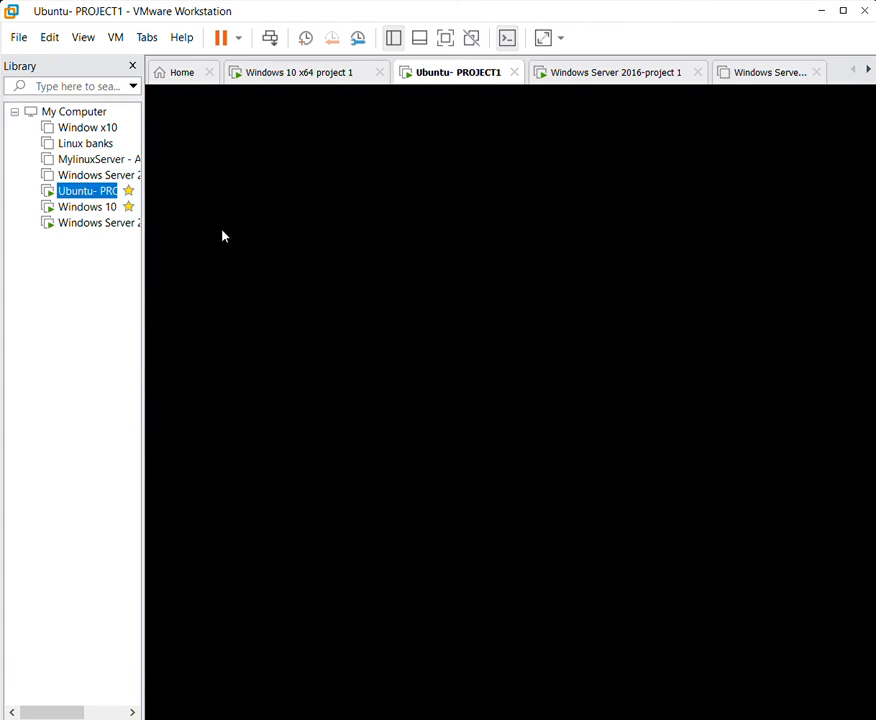
pyautogui.click(407, 268)
pyautogui.click(445, 148)
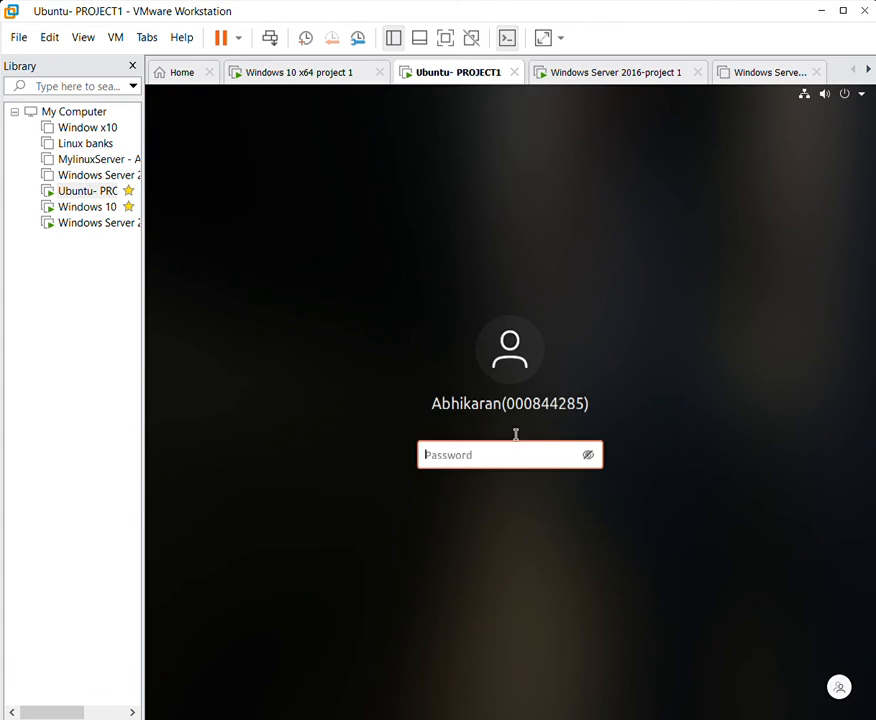
pyautogui.write('•')
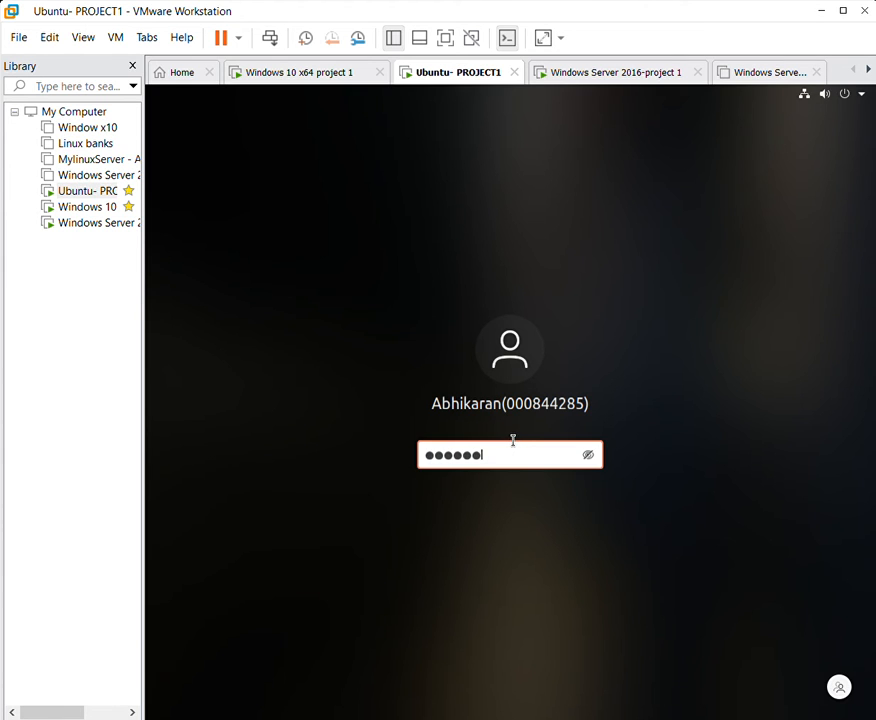
pyautogui.press('Return')
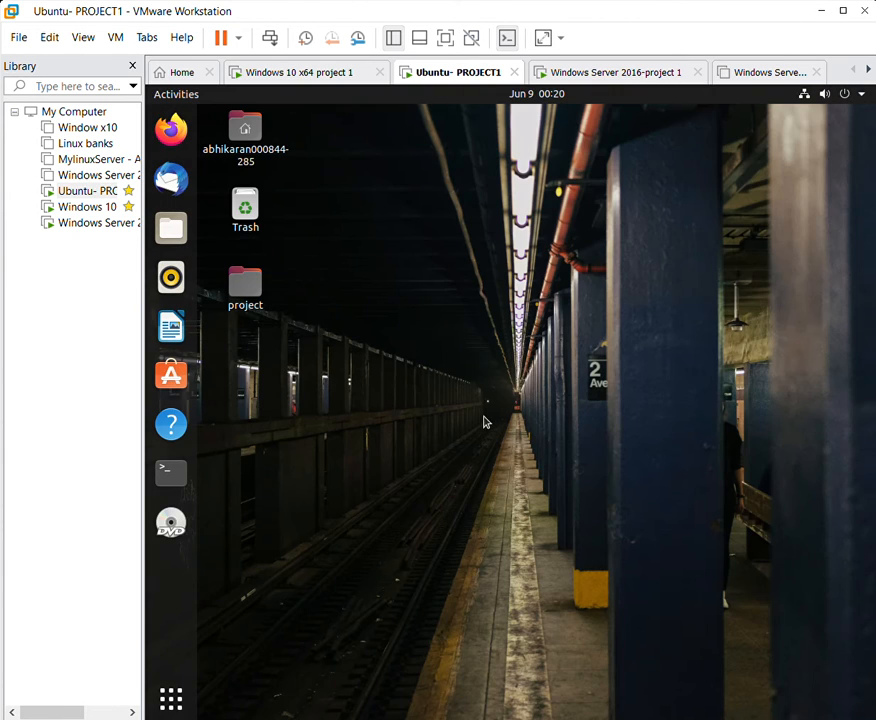
# Open a Terminal from the dock and maximize it to fill the screen.
pyautogui.rightClick(427, 345)
pyautogui.click(205, 471)
pyautogui.click(170, 468)
pyautogui.moveTo(424, 200); pyautogui.dragTo(357, 112)
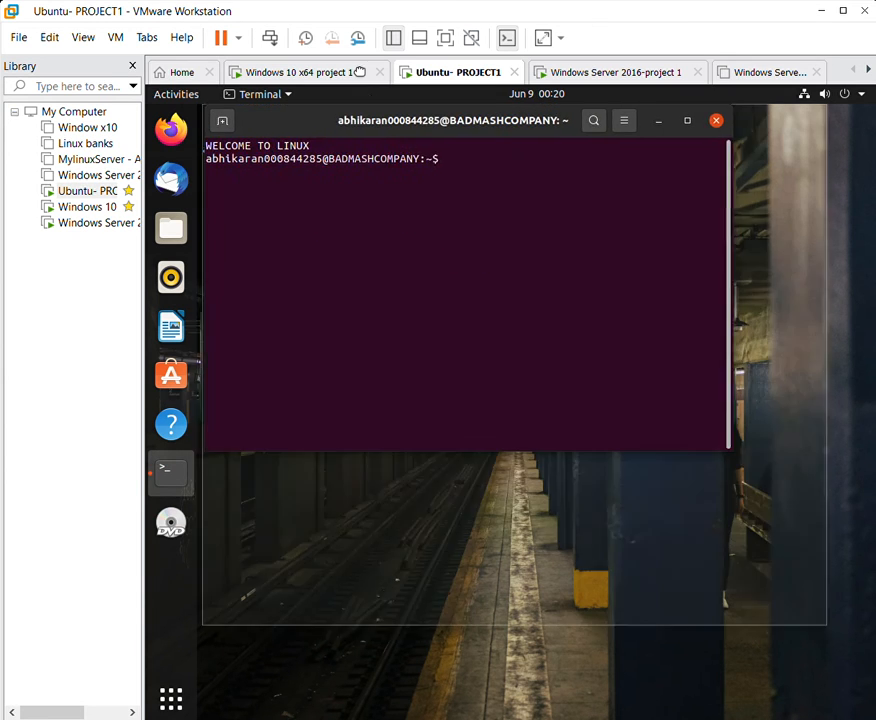
pyautogui.moveTo(412, 152); pyautogui.dragTo(425, 92)
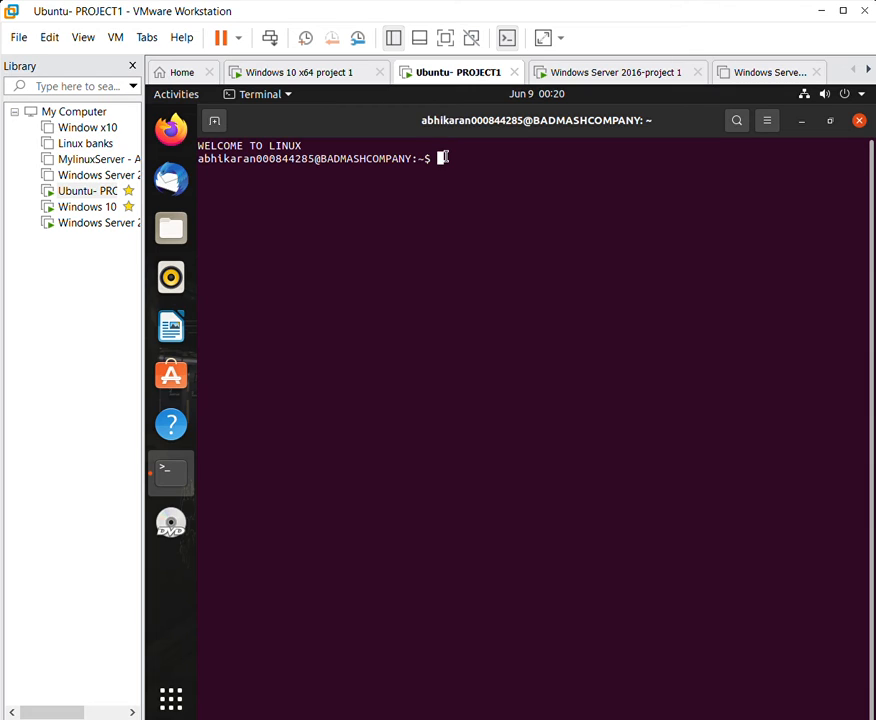
# Set the Ubuntu hostname to ABHIKARANCOMPANY and display hostnamectl to verify.
pyautogui.write('hostnamectl s')
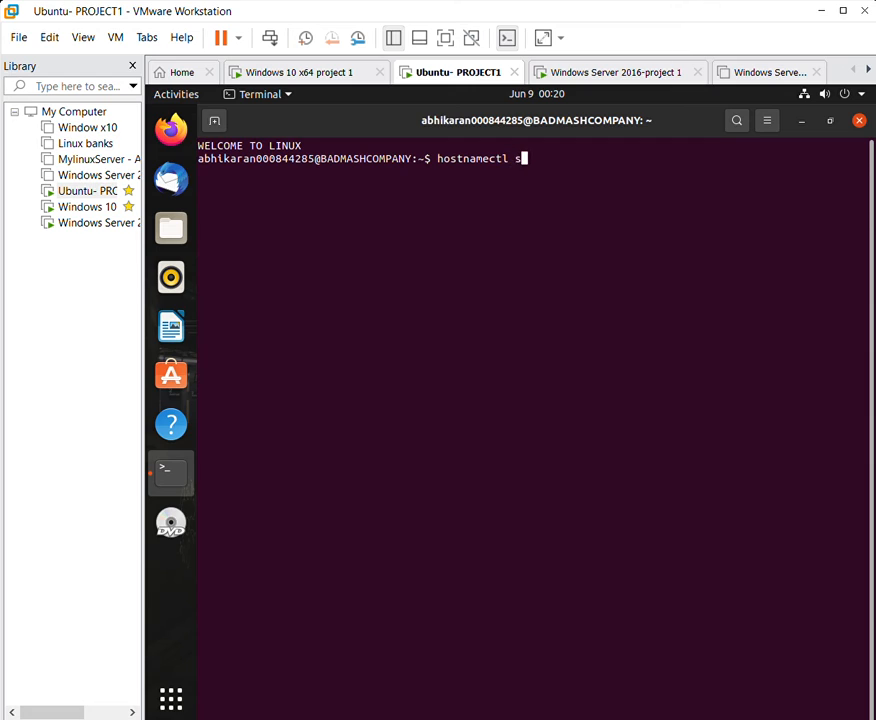
pyautogui.write('et-hostname ')
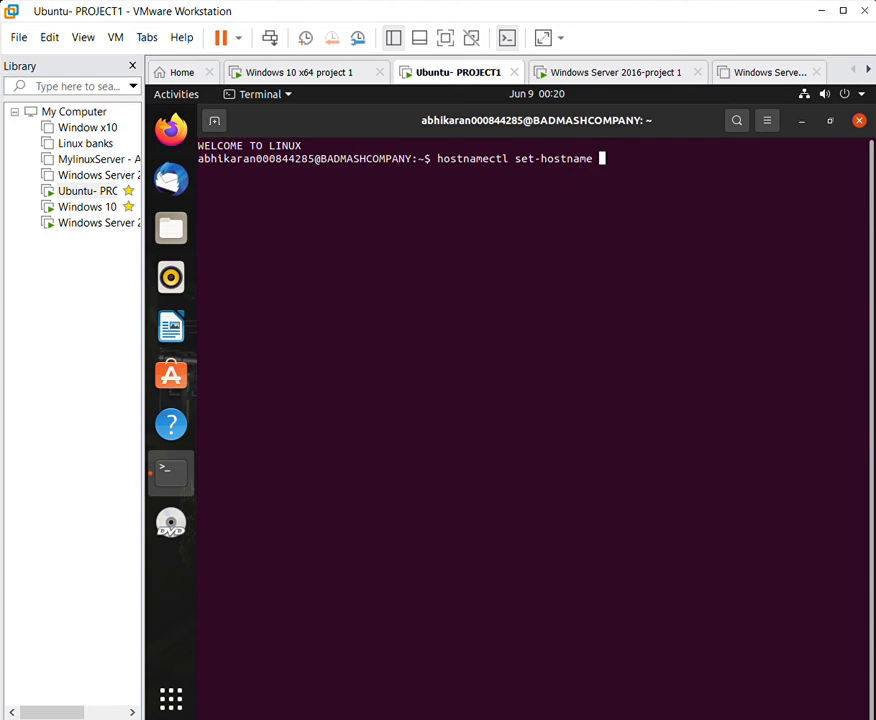
pyautogui.write('ABHIKARANCOMPANY')
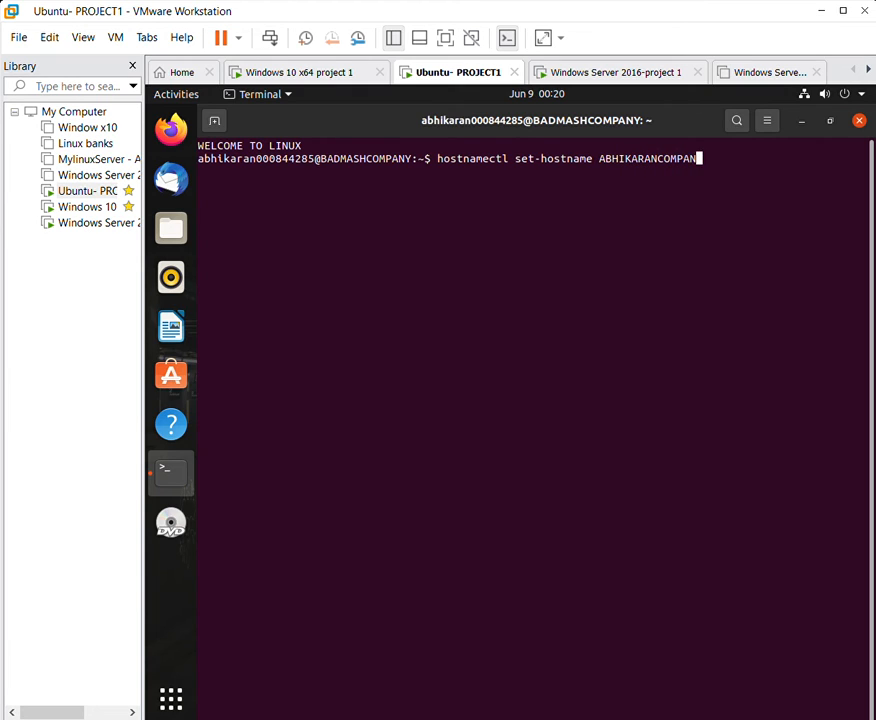
pyautogui.press('Return')
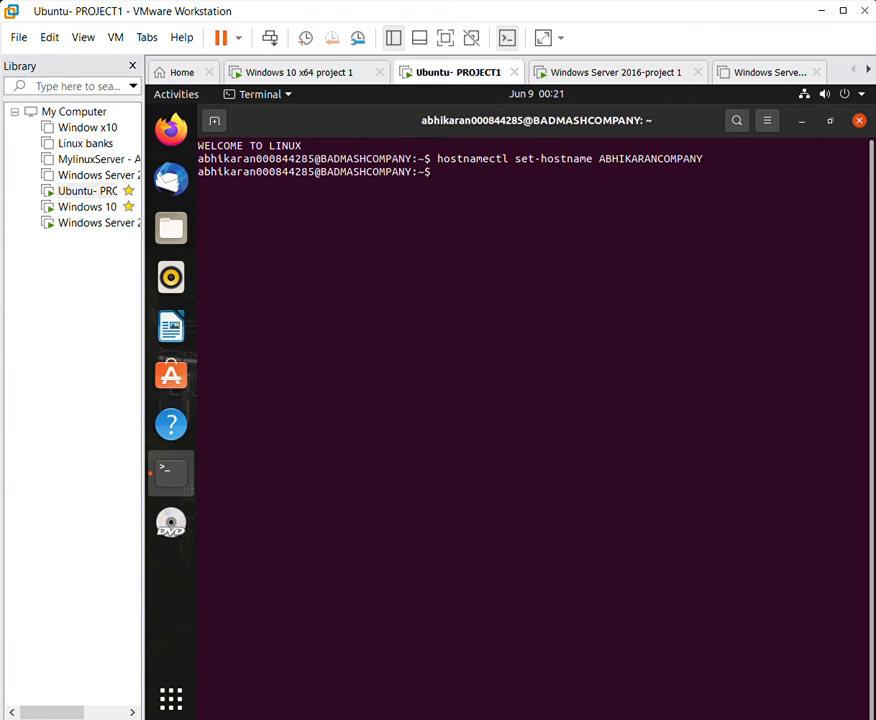
pyautogui.write('hostnamectl')
pyautogui.press('Return')
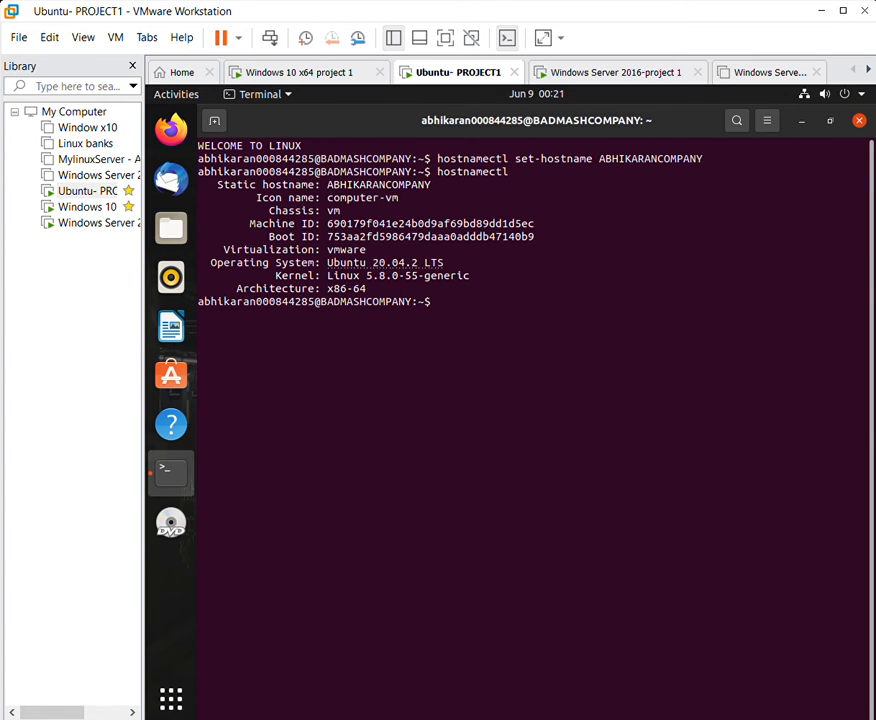
# Highlight the new static hostname in the output, then run sudo su.
pyautogui.moveTo(222, 180); pyautogui.dragTo(206, 166)
pyautogui.click(441, 173)
pyautogui.click(451, 291)
pyautogui.write('sudo su')
pyautogui.press('Return')
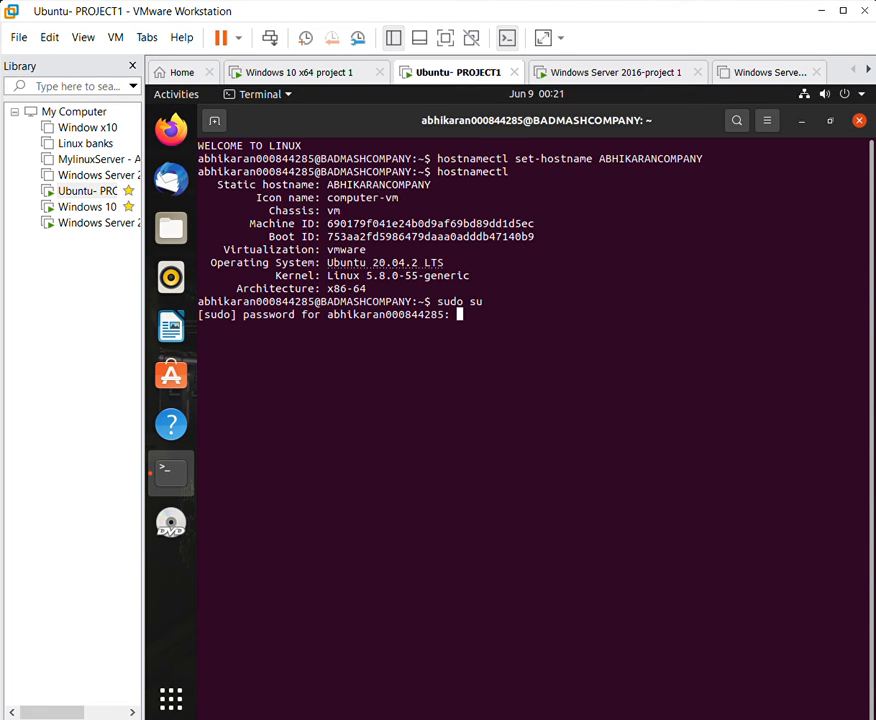
# Enter the sudo password, then create users ABHI1 and ABHI2 with a password via useradd.
pyautogui.press('Return')
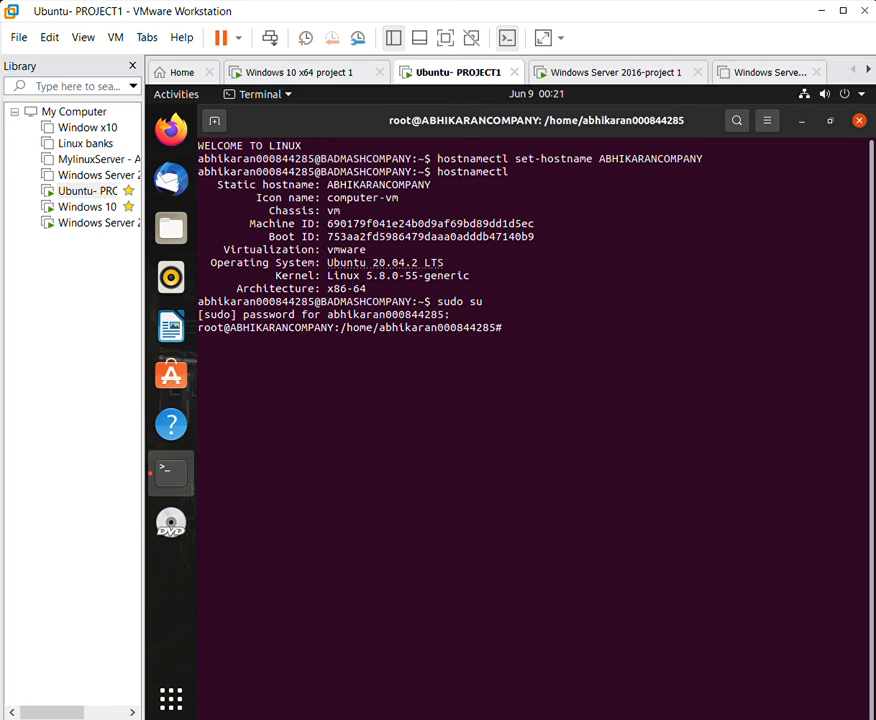
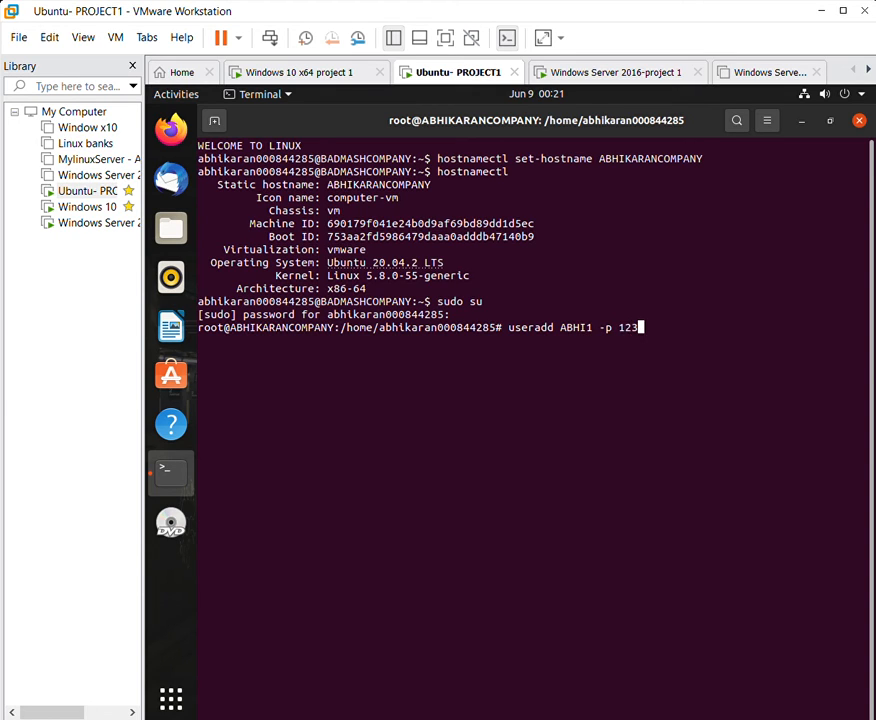
pyautogui.press('Return')
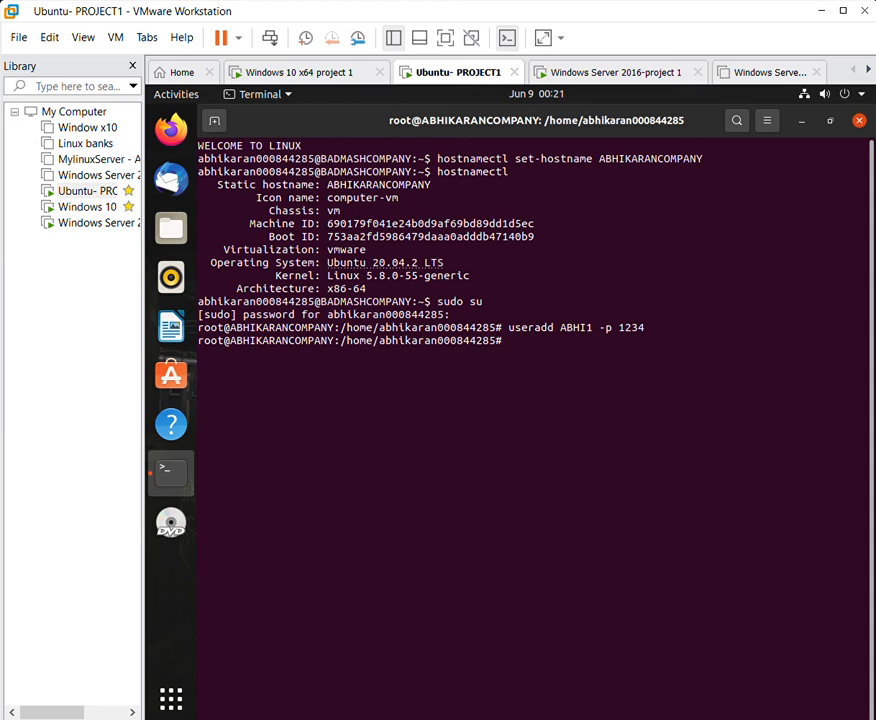
pyautogui.write('useradd ABHI')
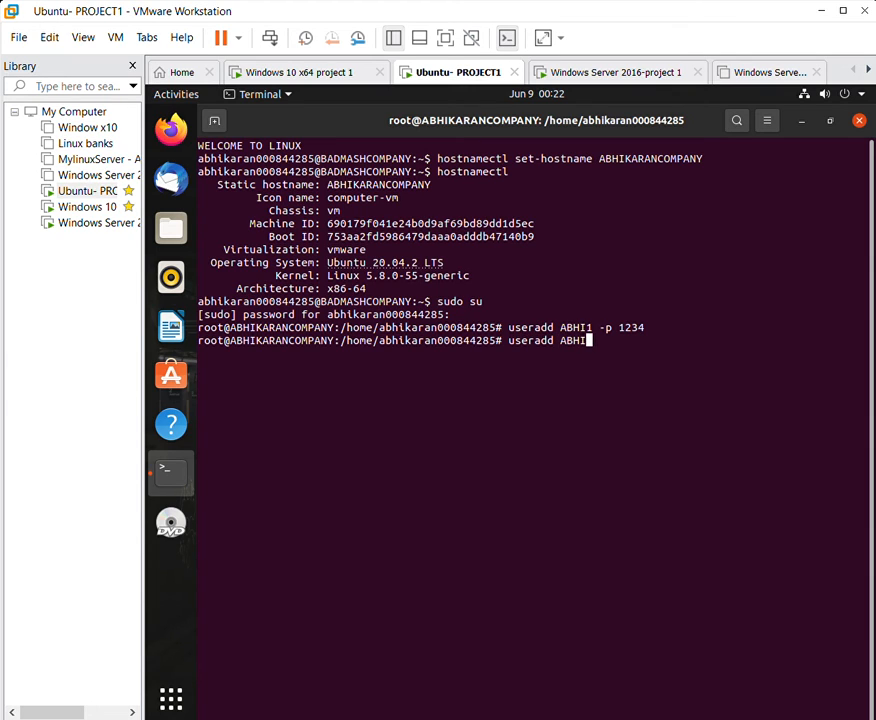
pyautogui.press('Return')
# Create users ABHI3 and ABHI4 the same way, then exit the root shell.
pyautogui.write('us')
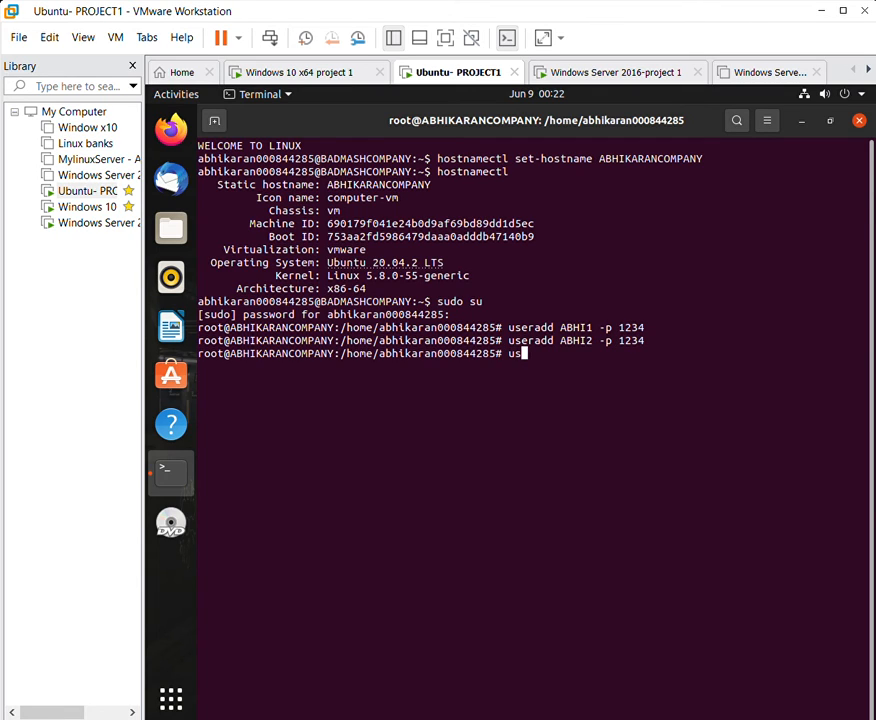
pyautogui.write('eradd ABHI3')
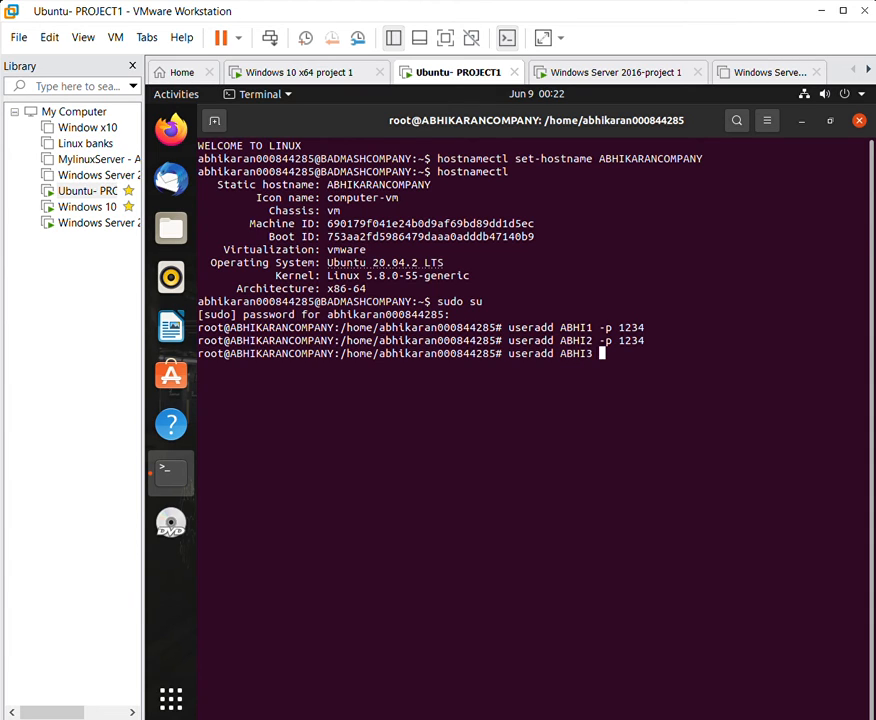
pyautogui.press('Return')
pyautogui.write('us')
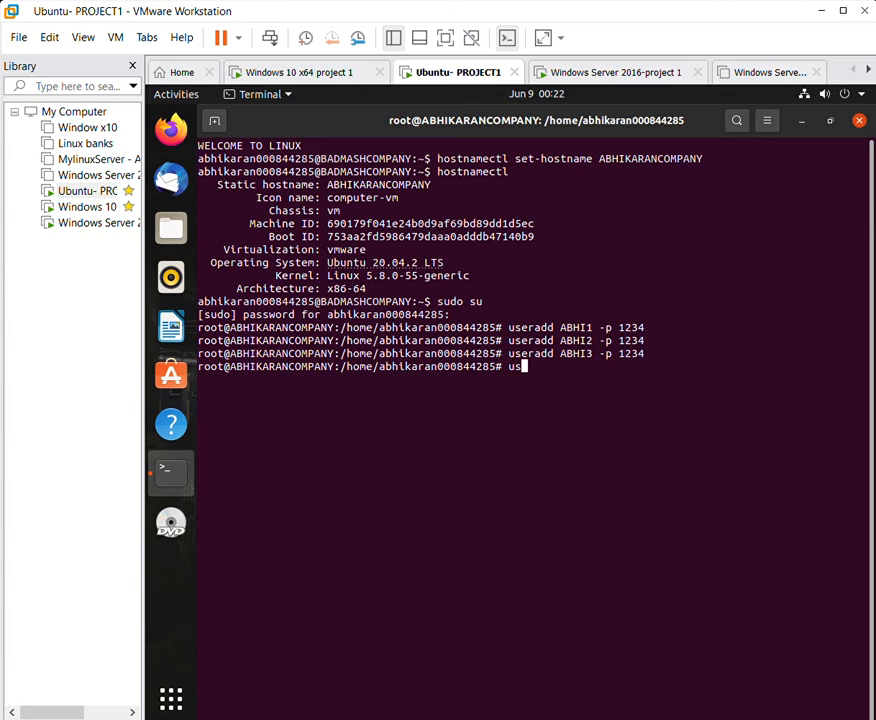
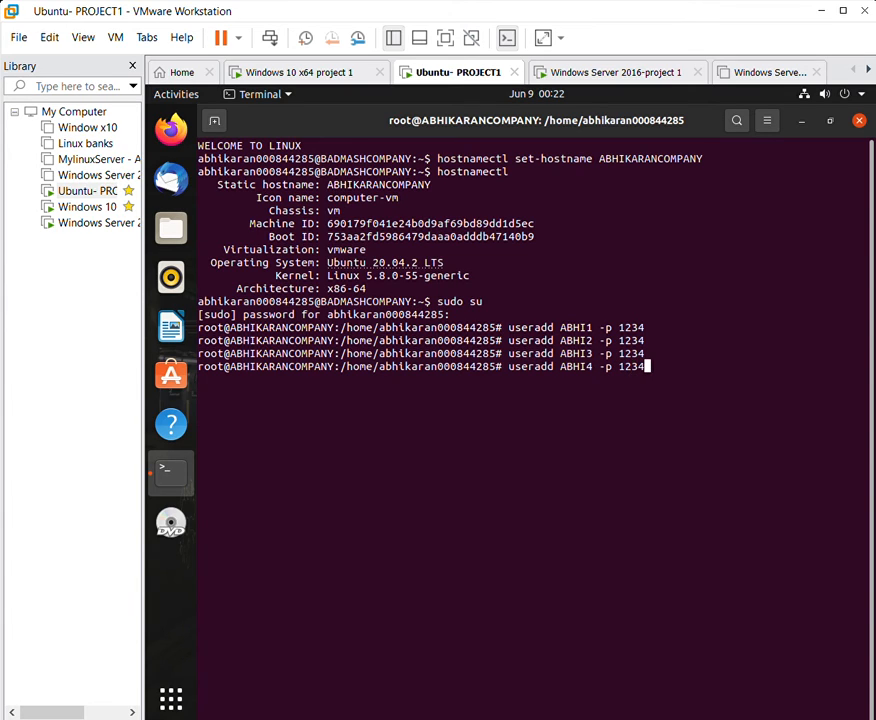
pyautogui.press('Return')
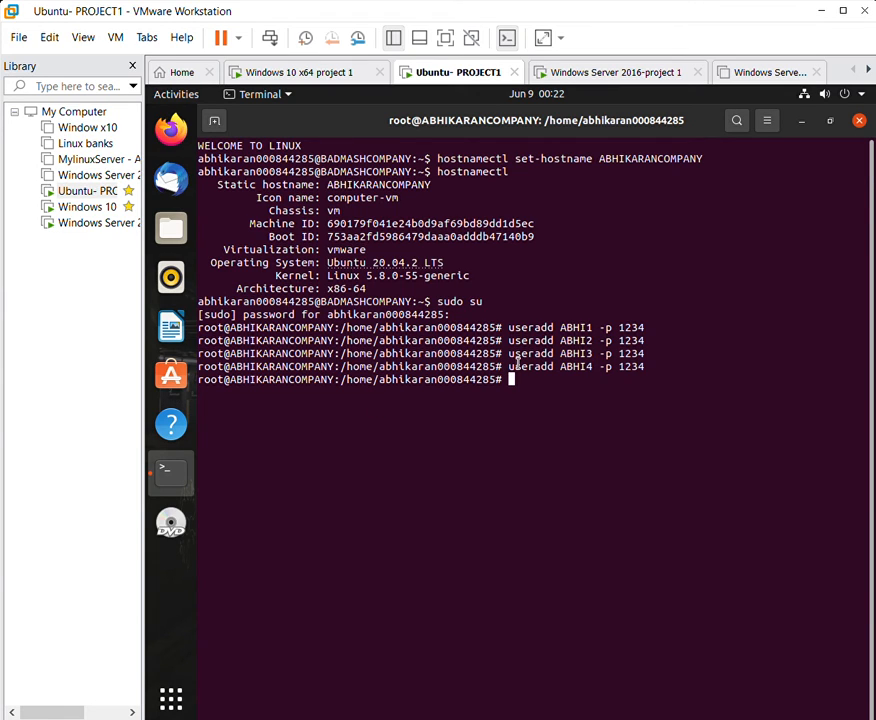
pyautogui.write('exit')
pyautogui.press('Return')
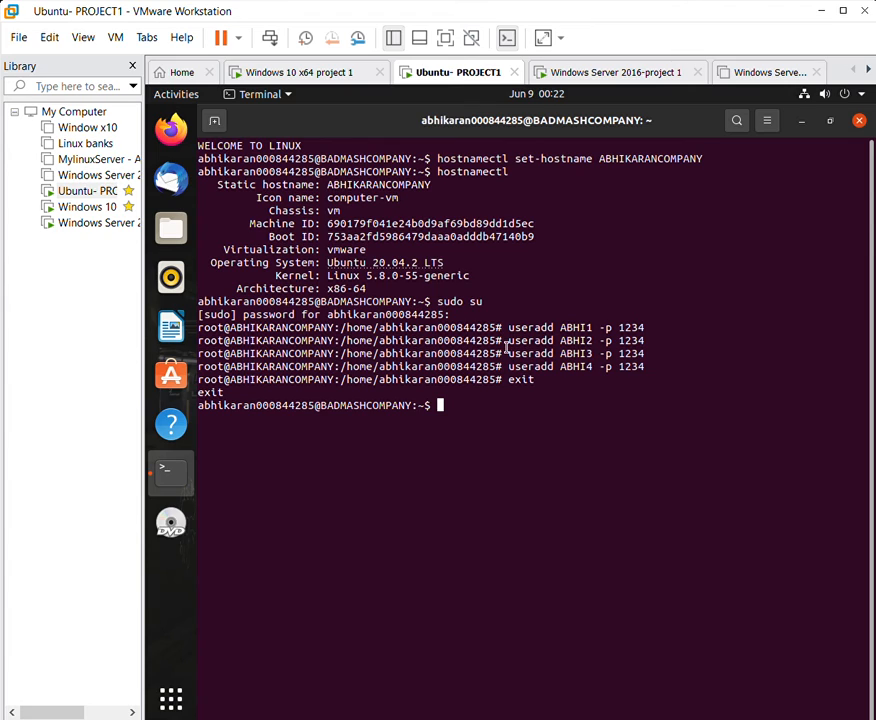
# Highlight the WELCOME TO LINUX banner and open .bashrc in nano.
pyautogui.moveTo(206, 143); pyautogui.dragTo(300, 128)
pyautogui.click(357, 196)
pyautogui.write('nano .bashrc')
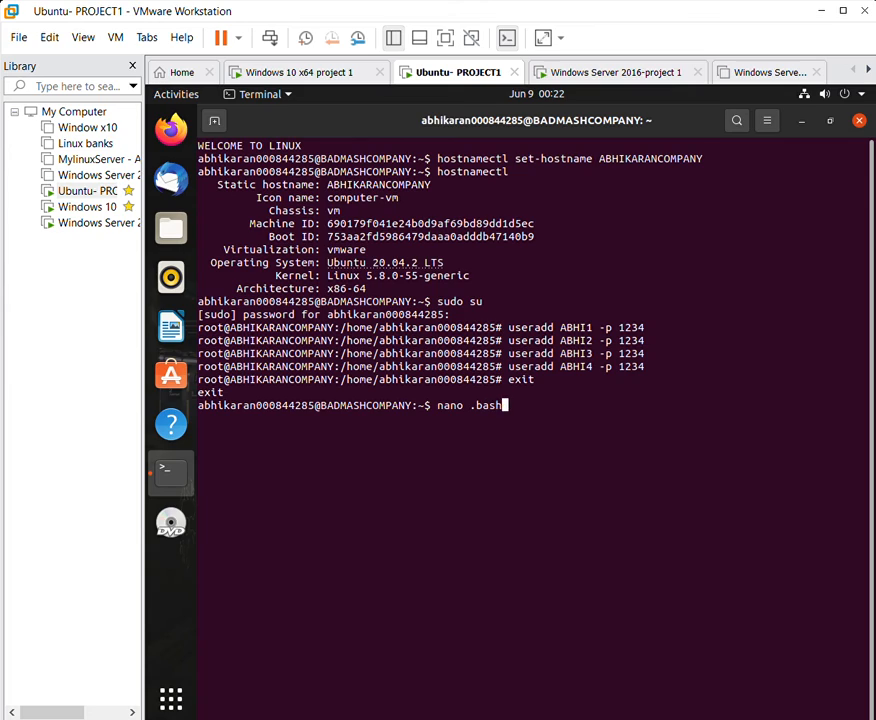
pyautogui.press('Return')
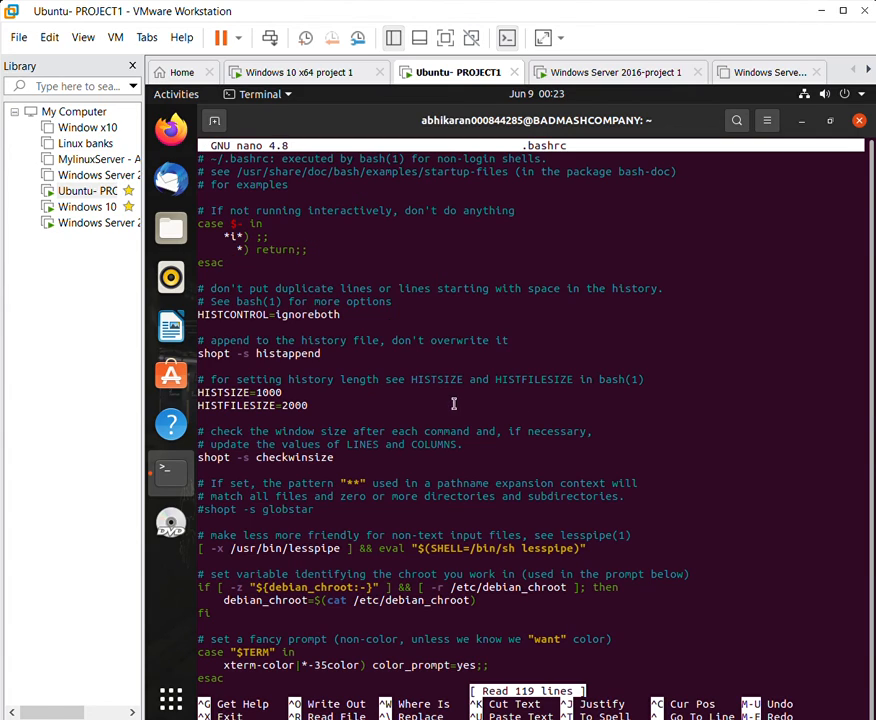
# Replace LINUX in the echo line with ABHIKARANCOMPANY, removing the stray text.
pyautogui.scroll(-20, 453, 460)
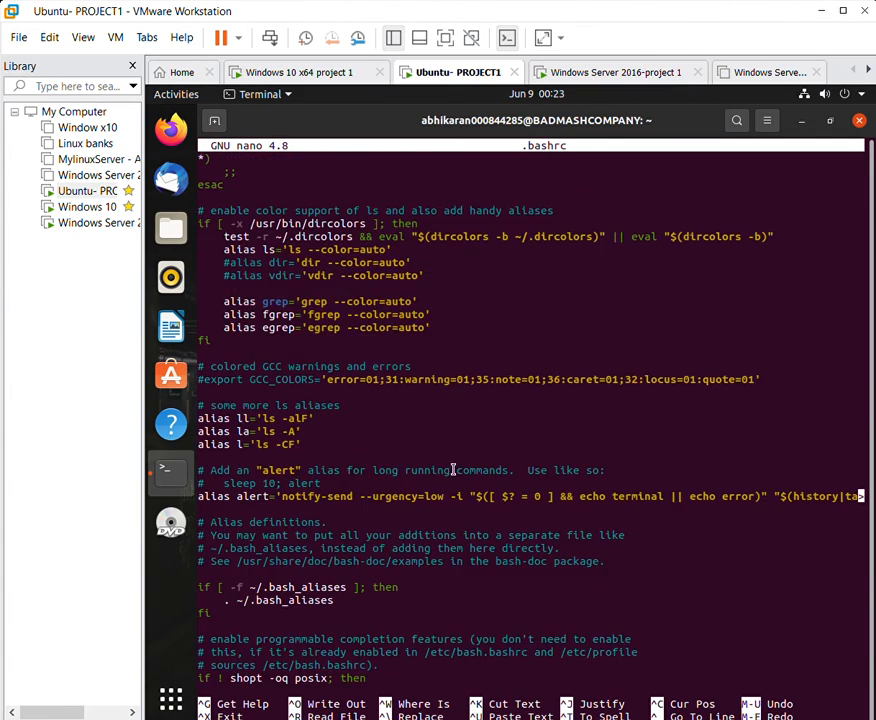
pyautogui.scroll(-3, 440, 478)
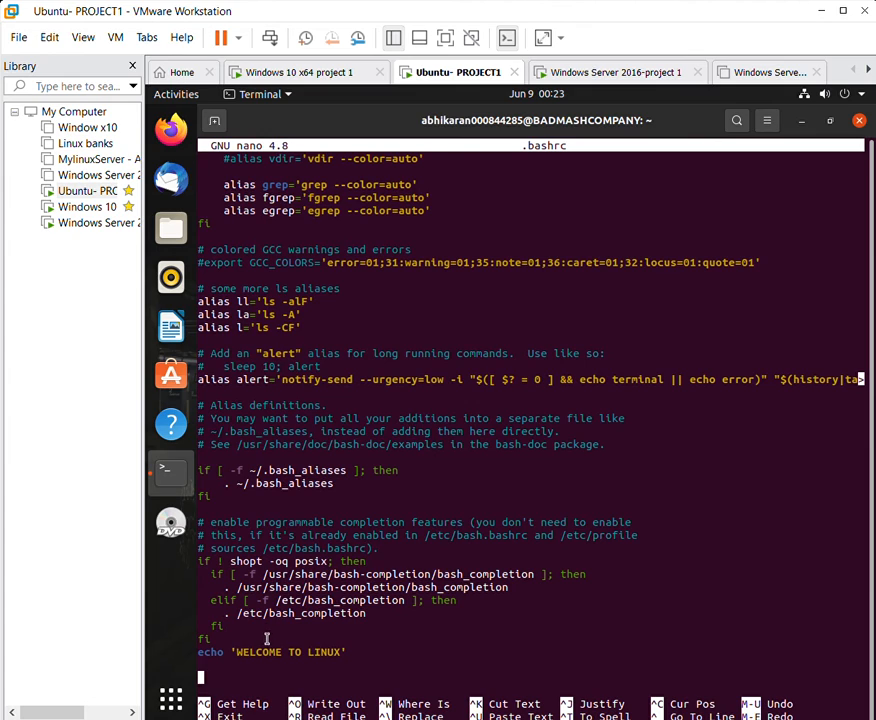
pyautogui.moveTo(311, 645); pyautogui.dragTo(345, 644)
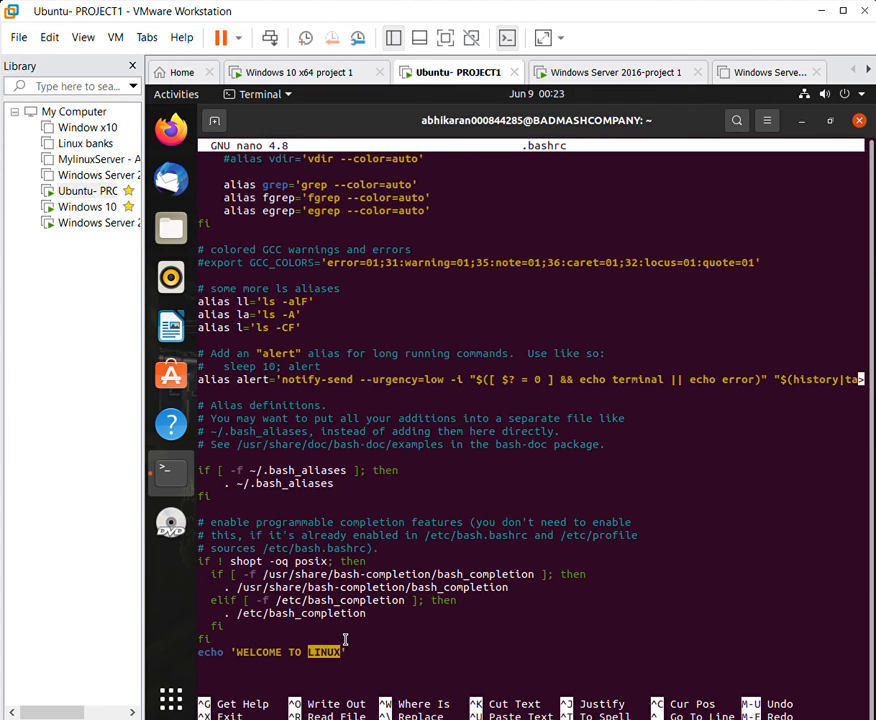
pyautogui.write('ABHIKA')
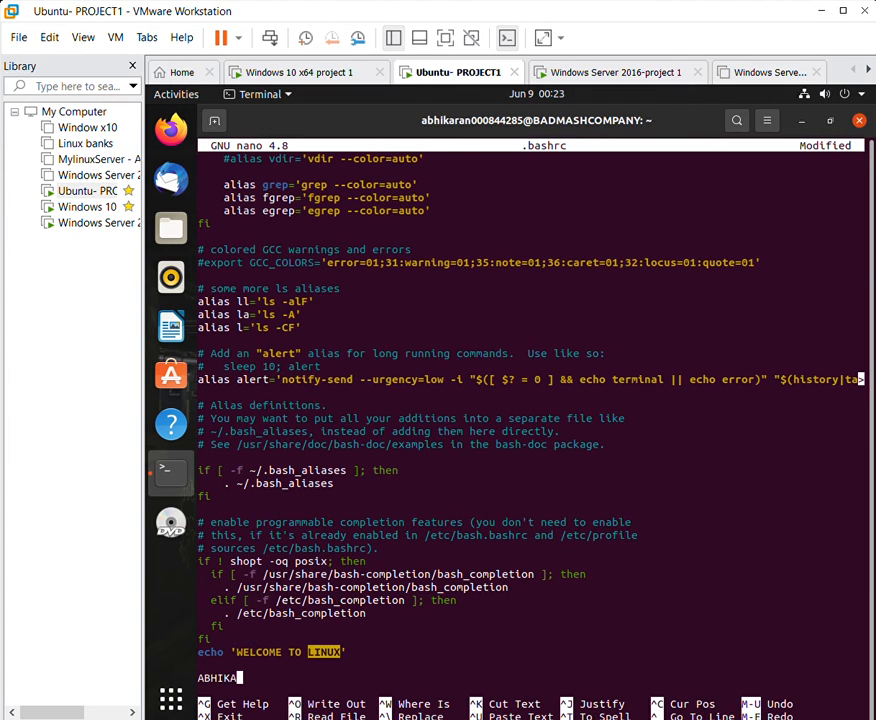
pyautogui.write('RANCOMPANY')
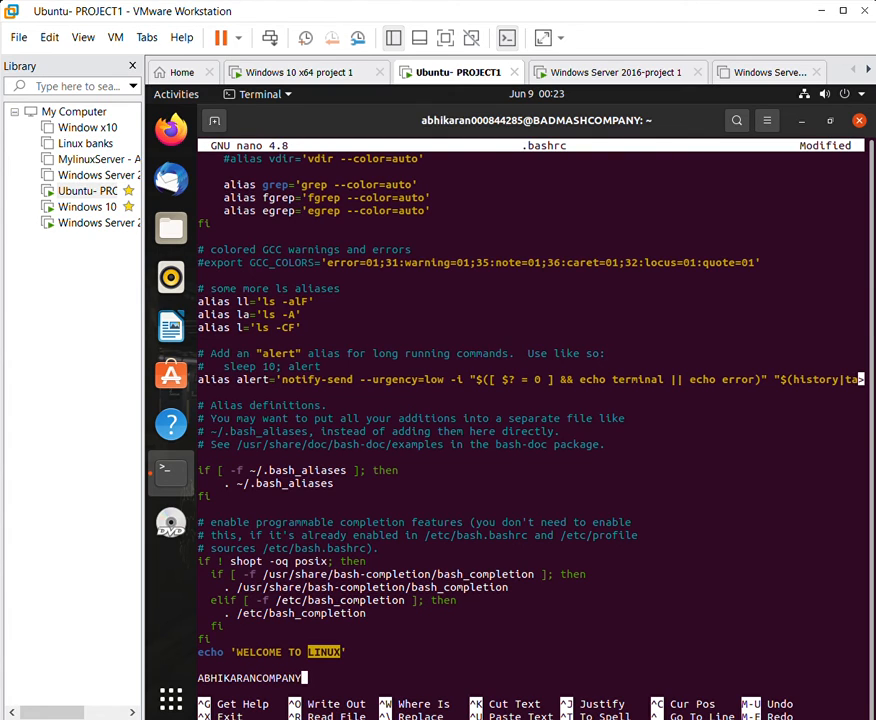
pyautogui.moveTo(313, 679); pyautogui.dragTo(207, 671)
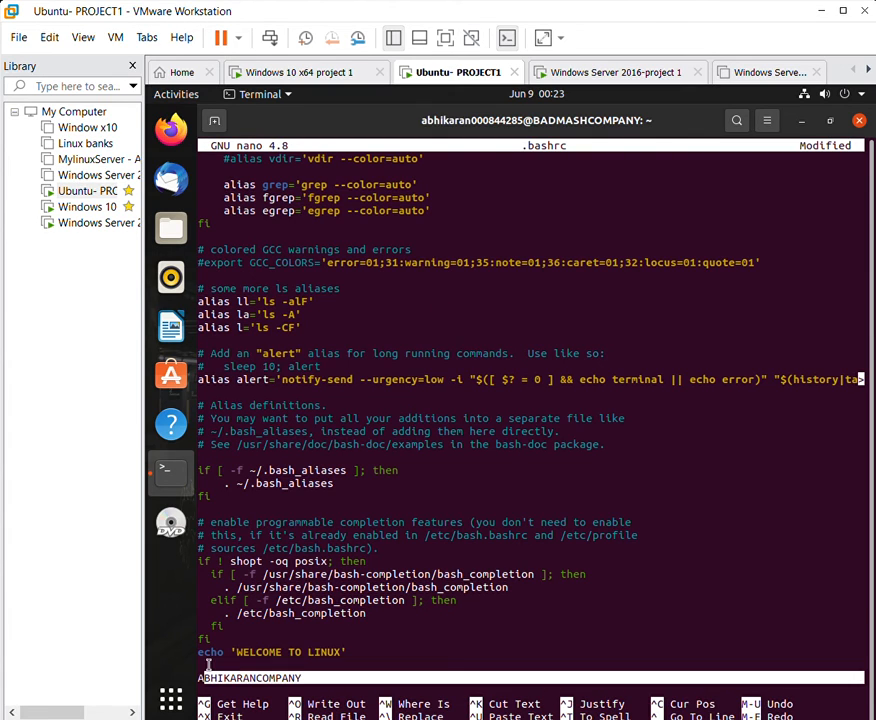
pyautogui.press('BackSpace')
pyautogui.press('BackSpace')
pyautogui.press('BackSpace')
pyautogui.press('BackSpace')
pyautogui.press('BackSpace')
pyautogui.press('BackSpace')
pyautogui.press('BackSpace')
pyautogui.press('BackSpace')
pyautogui.press('BackSpace')
pyautogui.press('BackSpace')
pyautogui.press('BackSpace')
pyautogui.press('BackSpace')
pyautogui.press('BackSpace')
pyautogui.press('BackSpace')
pyautogui.press('BackSpace')
pyautogui.press('BackSpace')
pyautogui.press('BackSpace')
pyautogui.press('BackSpace')
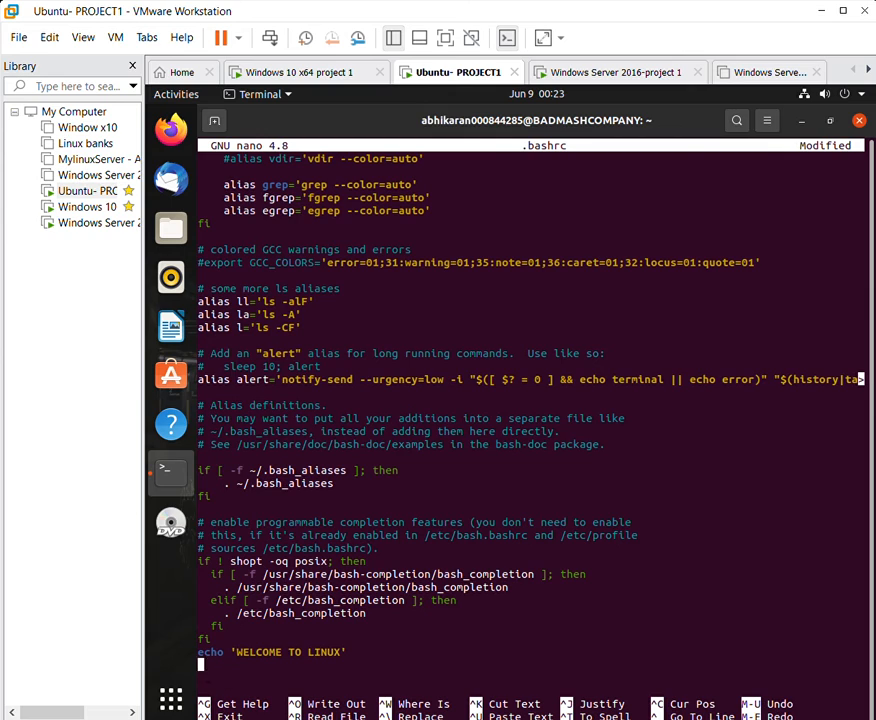
pyautogui.press('BackSpace')
pyautogui.press('BackSpace')
pyautogui.press('BackSpace')
pyautogui.press('BackSpace')
pyautogui.press('BackSpace')
pyautogui.press('BackSpace')
pyautogui.press('BackSpace')
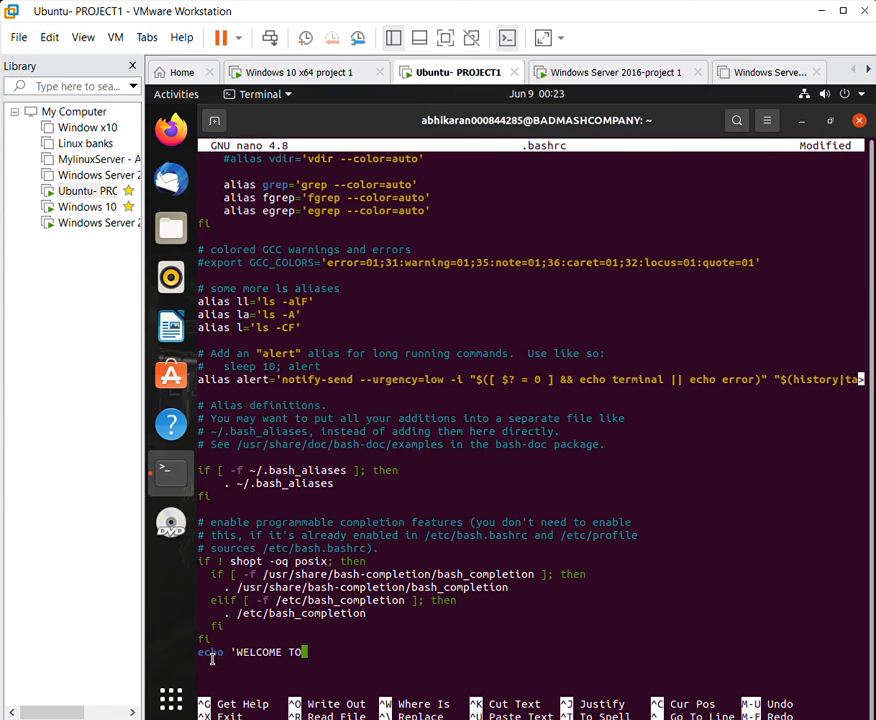
pyautogui.write('ABHIKARANCO')
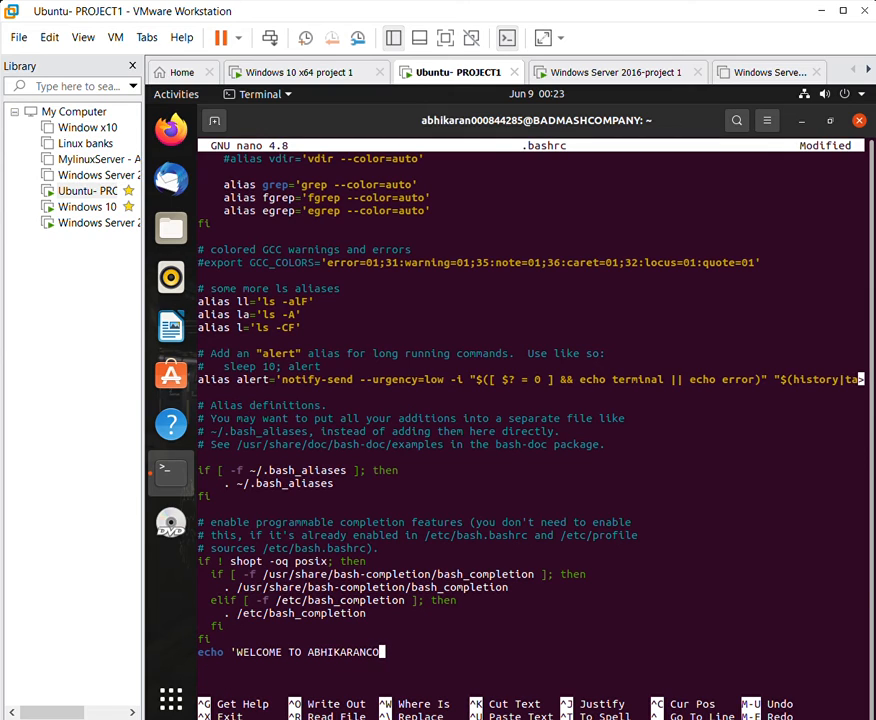
pyautogui.write("MPANY'")
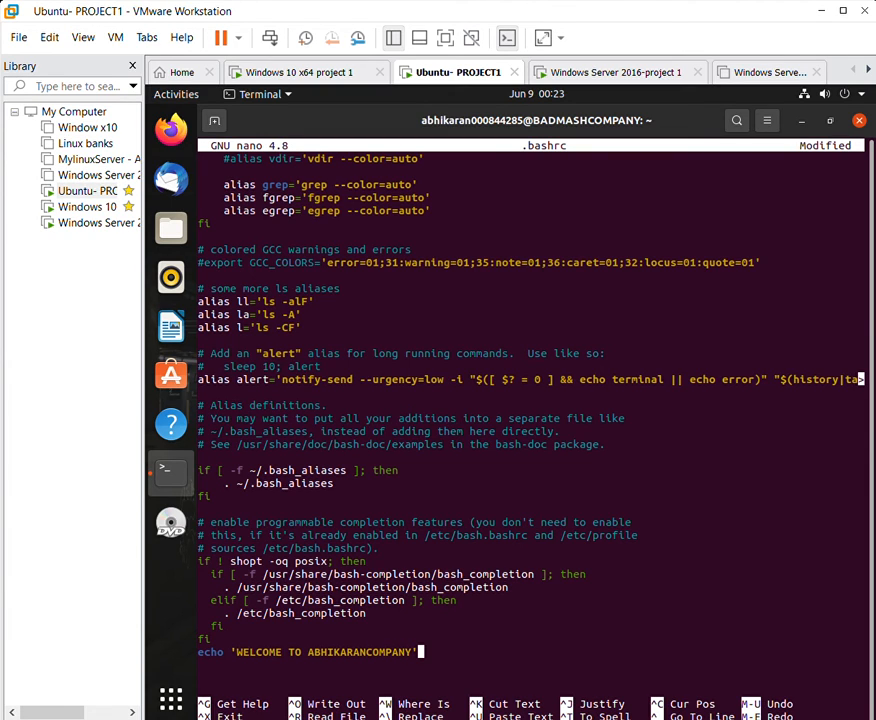
# Save the changes to .bashrc and exit the terminal.
pyautogui.hotkey('ctrl', 'x')
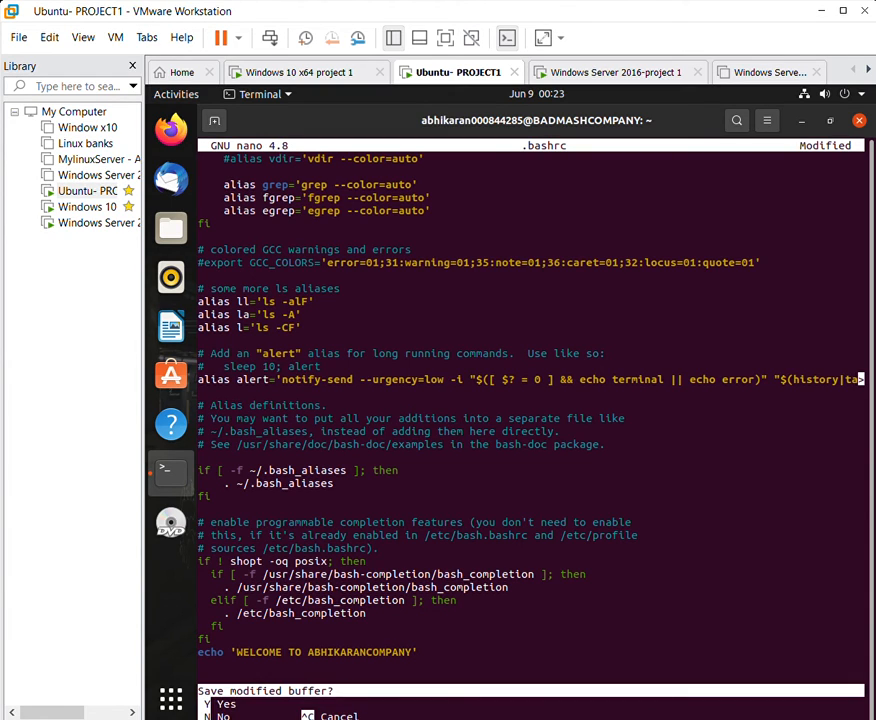
pyautogui.press('y')
pyautogui.press('Return')
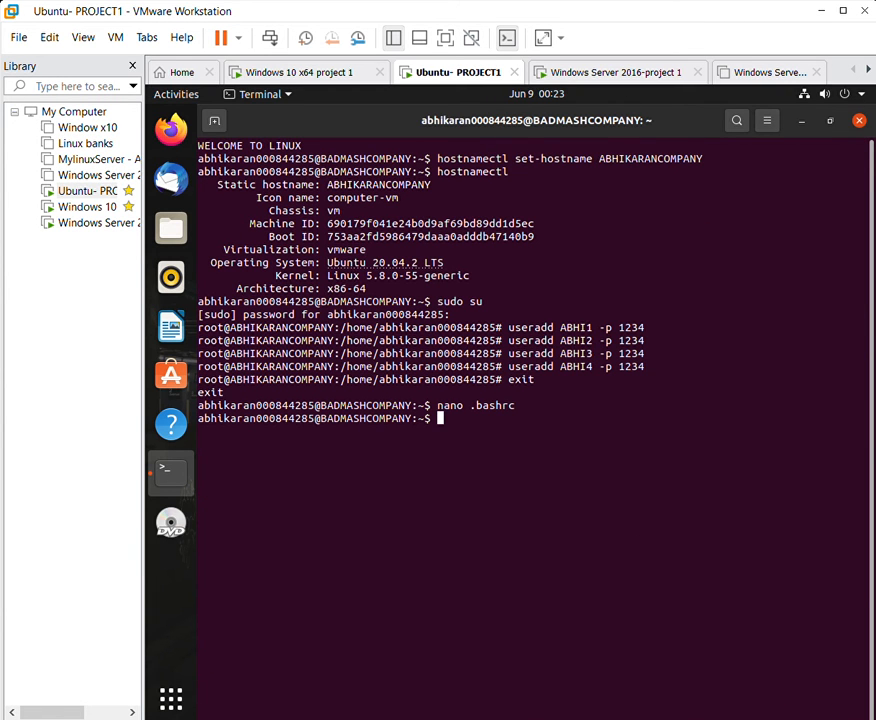
pyautogui.write('exit')
pyautogui.press('Return')
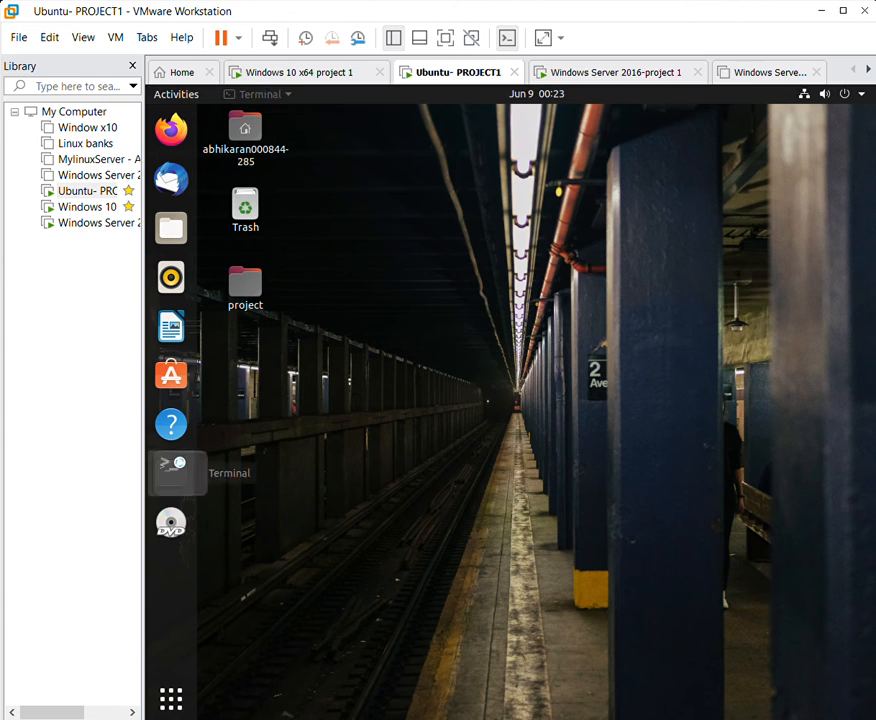
pyautogui.click(172, 470)
pyautogui.moveTo(280, 237); pyautogui.dragTo(502, 229)
pyautogui.click(502, 229)
pyautogui.click(754, 210)
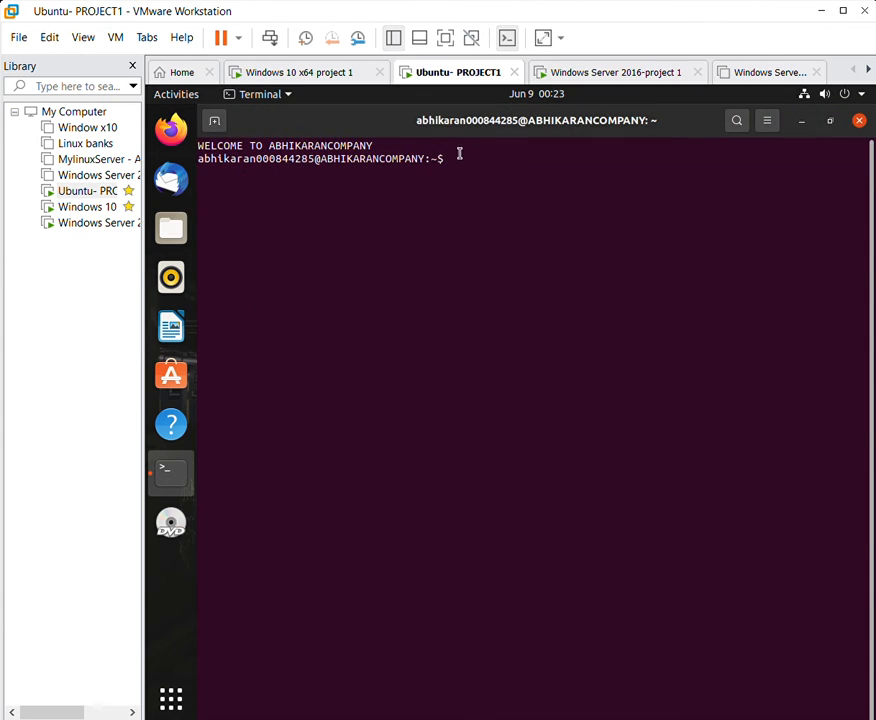
pyautogui.write('PS1="HELLO EVER')
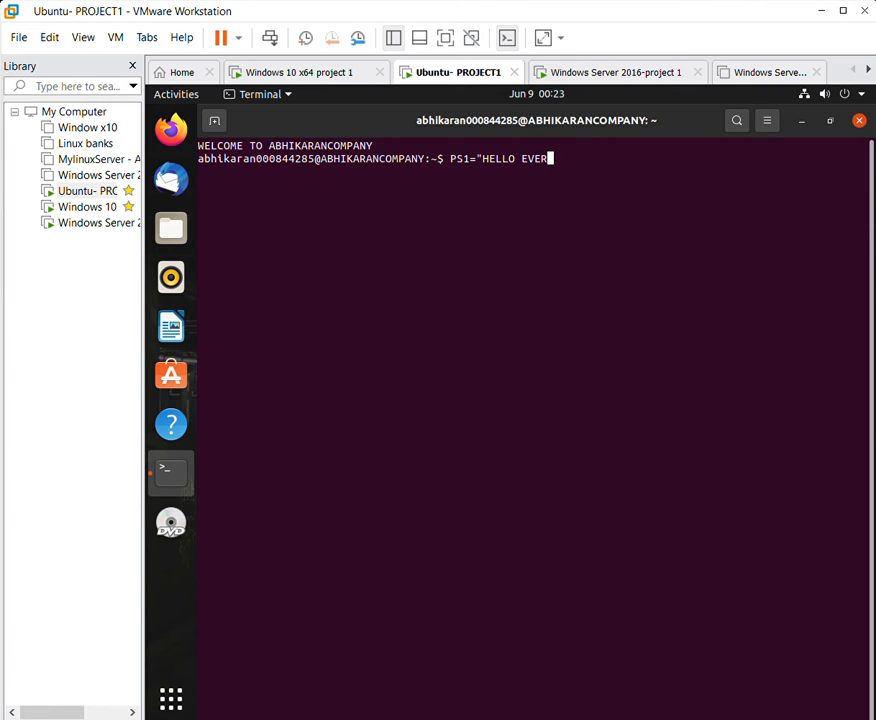
pyautogui.write('YONE:"')
pyautogui.press('Return')
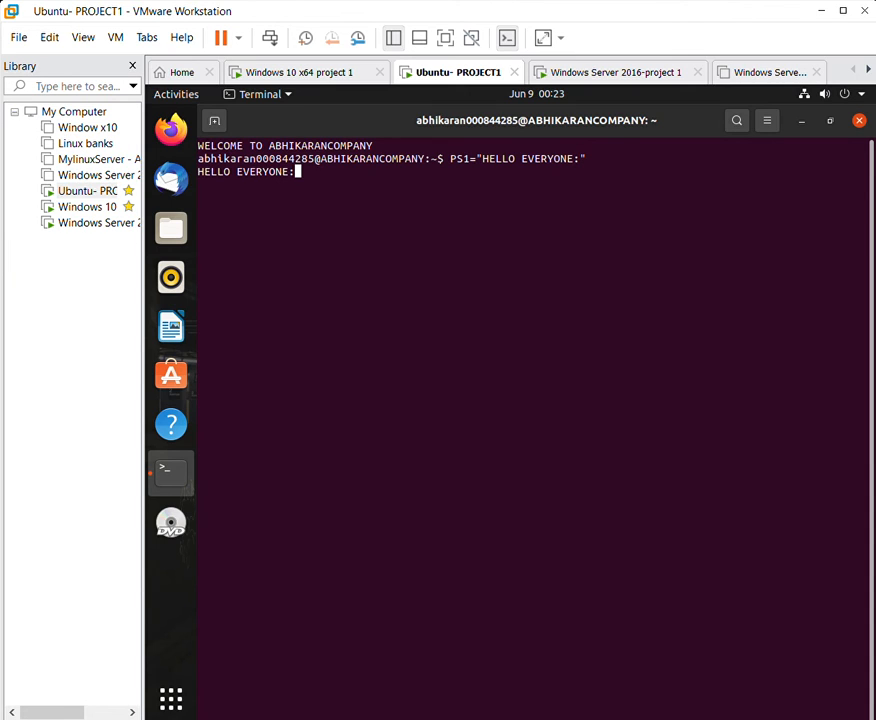
pyautogui.write('dir')
pyautogui.press('Return')
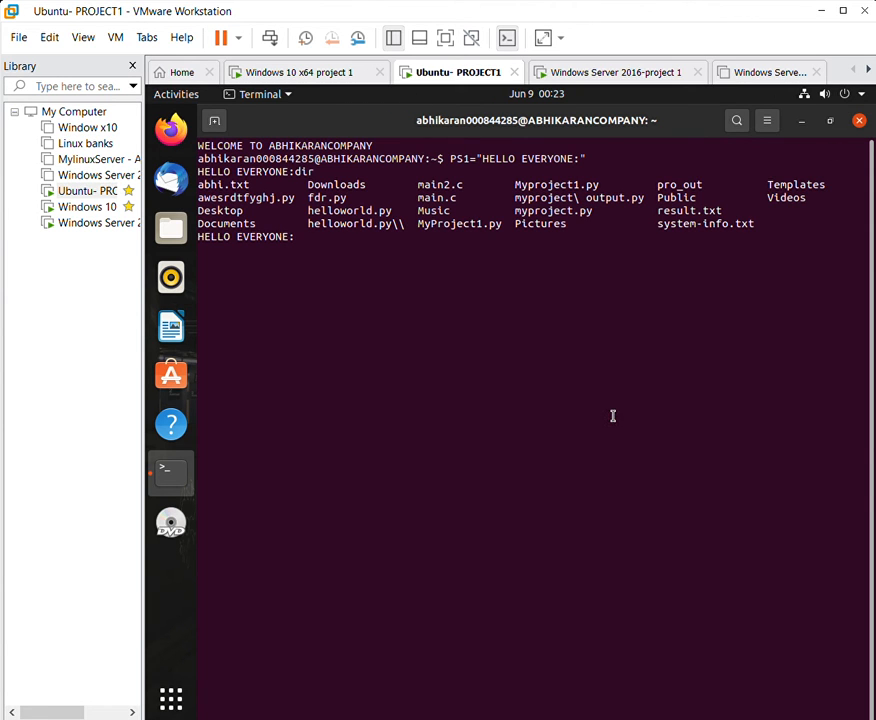
pyautogui.write('exit')
pyautogui.press('Return')
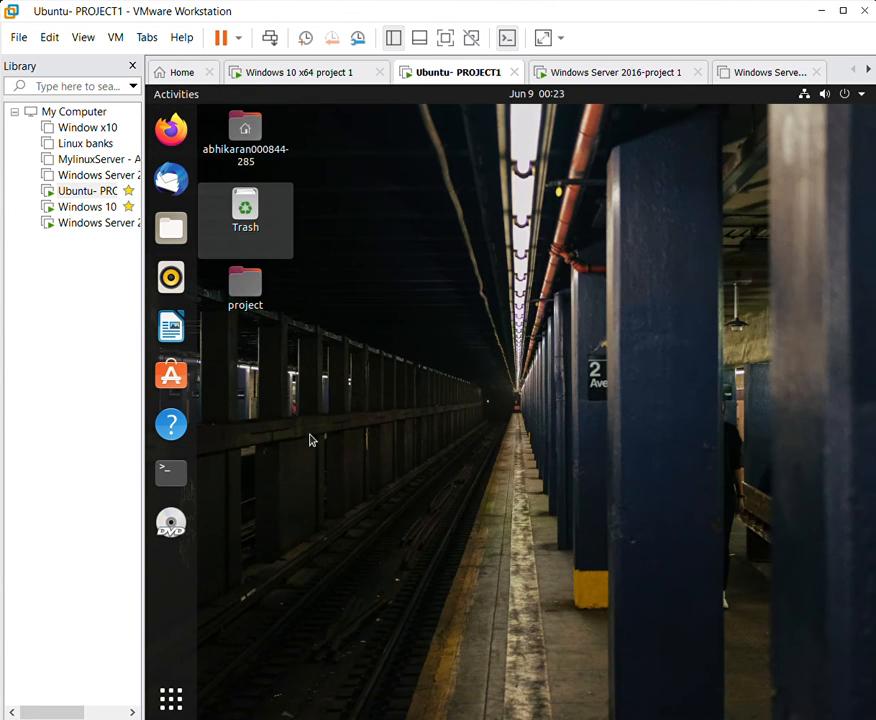
# Open a maximized terminal and try groupadd KARAN1 with a password option.
pyautogui.click(171, 471)
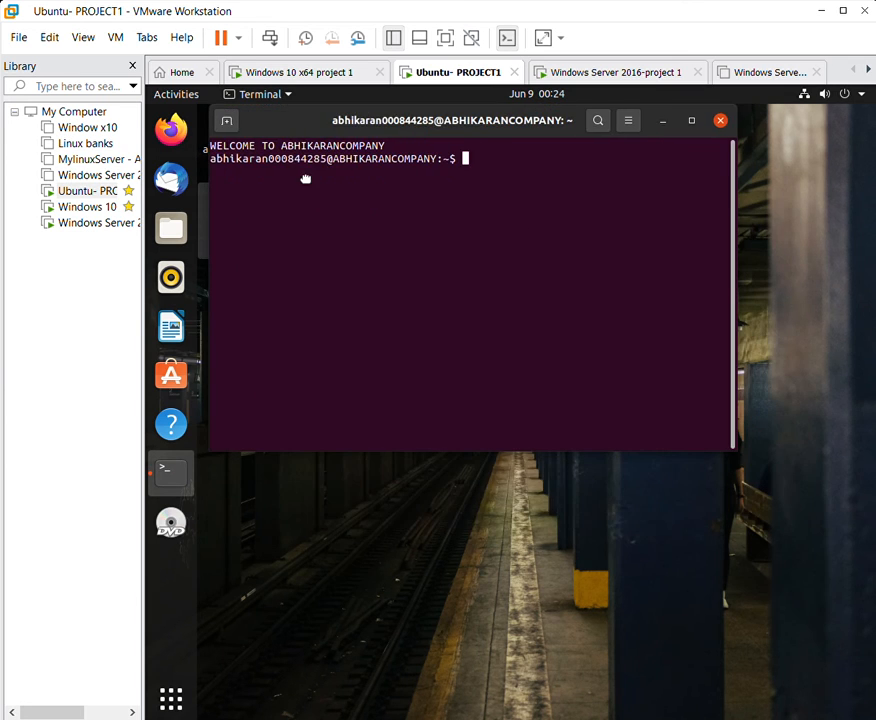
pyautogui.moveTo(307, 178); pyautogui.dragTo(323, 90)
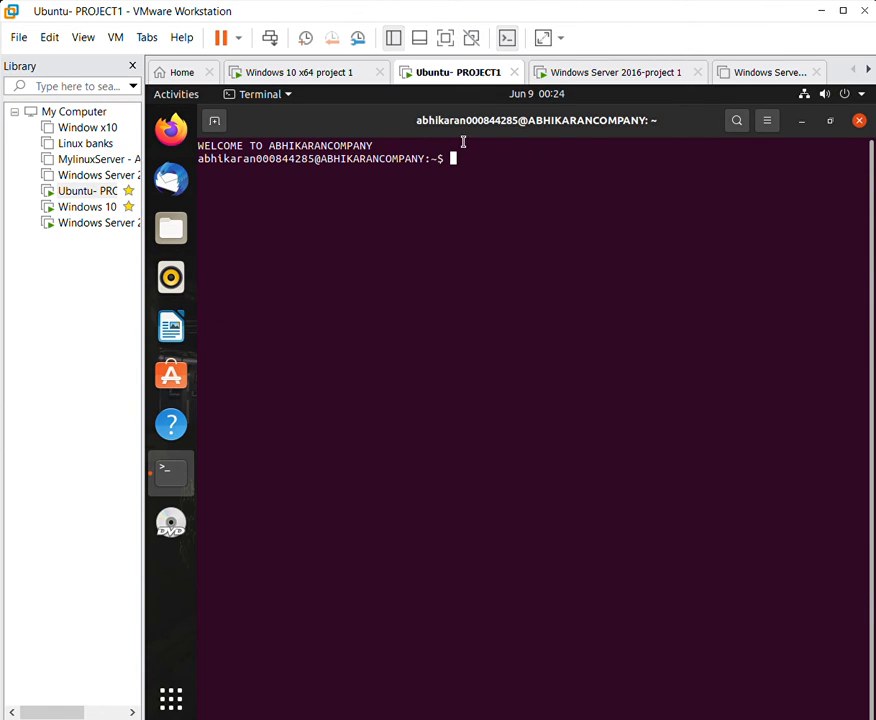
pyautogui.write('groupadd ')
pyautogui.write('KARA')
pyautogui.write('N1')
pyautogui.press('Return')
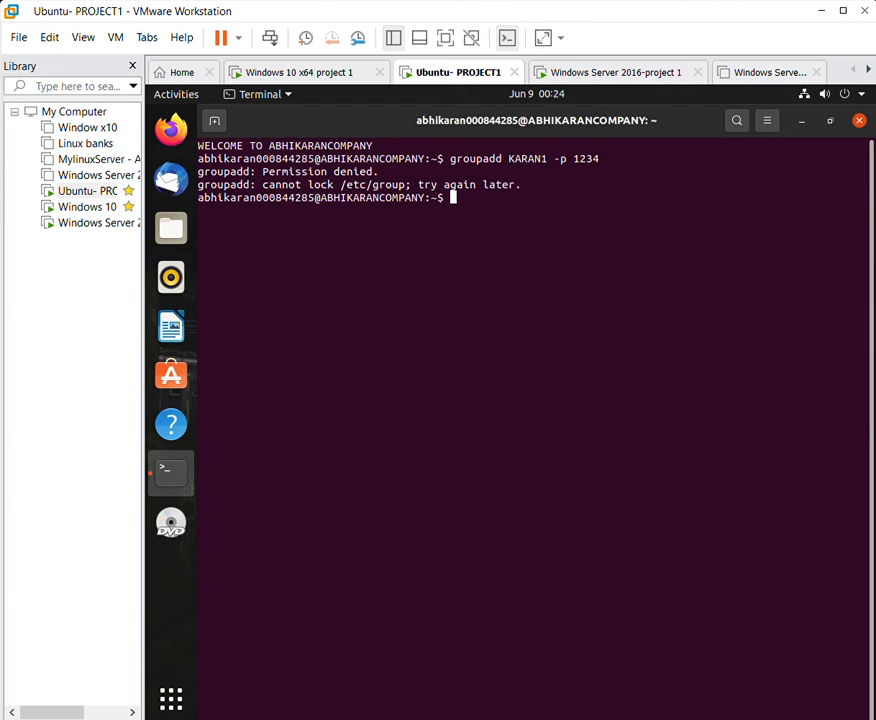
# Retry groupadd KARAN1 without the password option, then run sudo su.
pyautogui.write('grou')
pyautogui.press('BackSpace')
pyautogui.write('upadd KARAn^?')
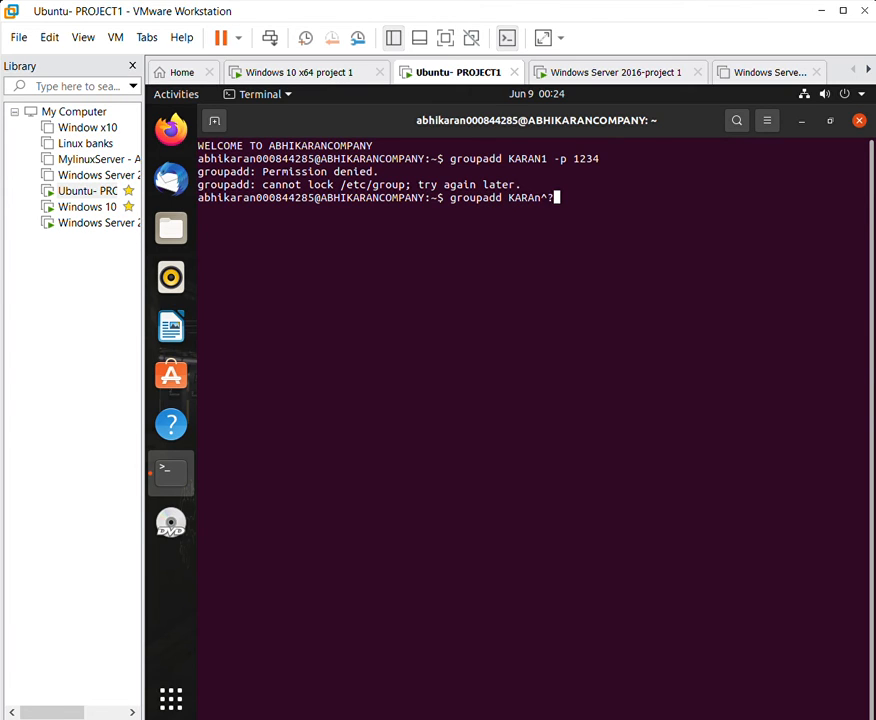
pyautogui.press('BackSpace')
pyautogui.write('N1')
pyautogui.press('Return')
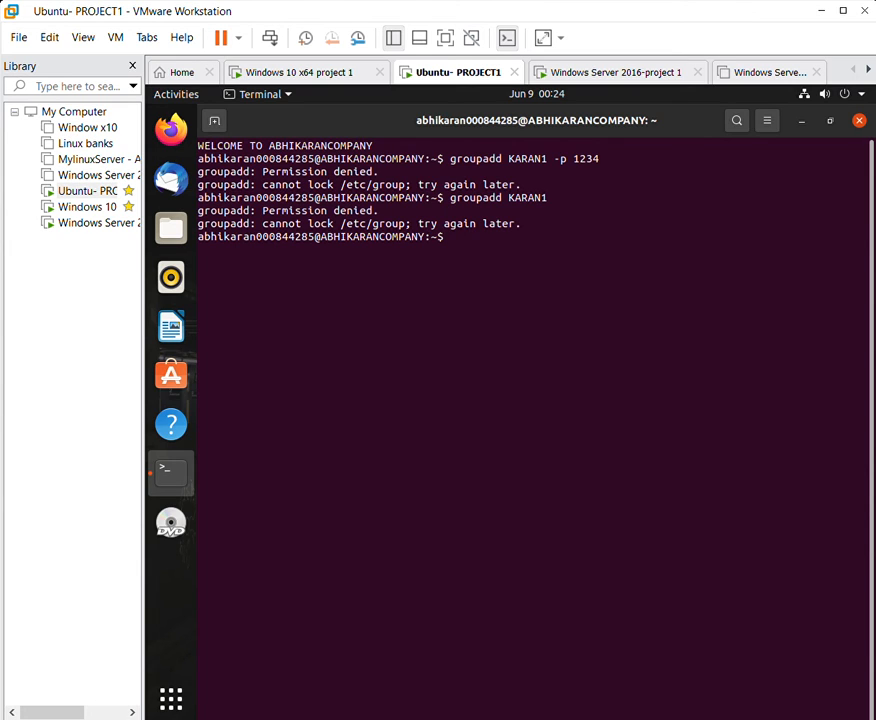
pyautogui.write('sudo su')
pyautogui.press('Return')
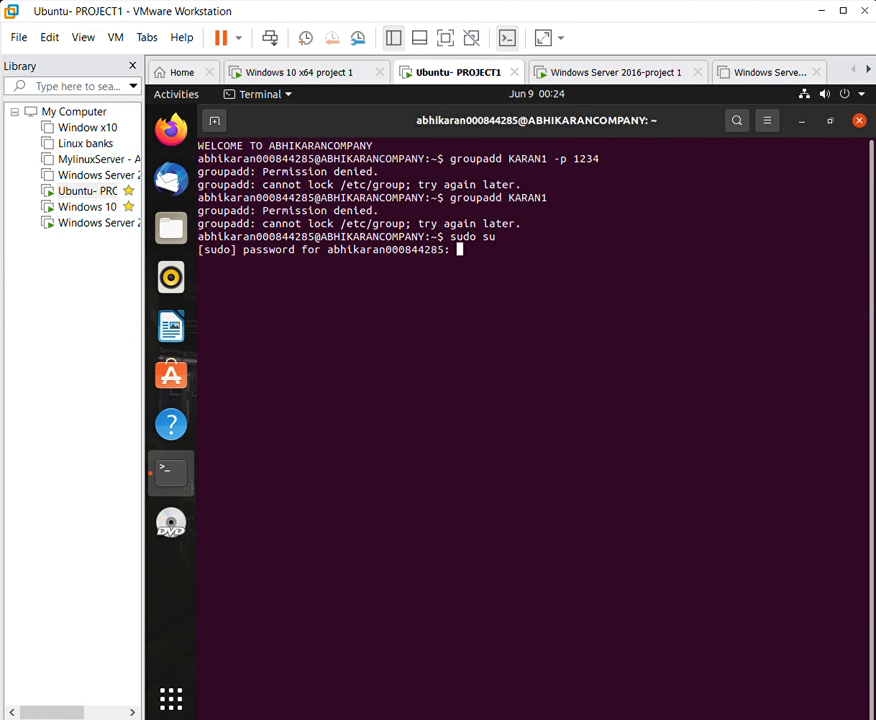
# Become root, create groups KARAN1 and KARAN2, and type usermod ABHI1 -g KARAN1.
pyautogui.press('Return')
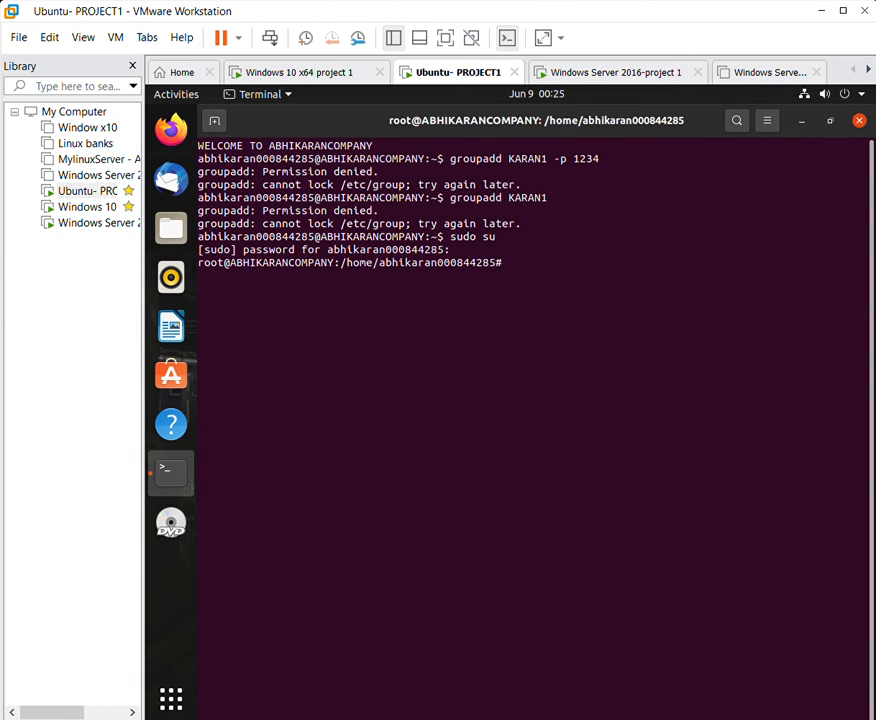
pyautogui.write('groupadd KARAN1')
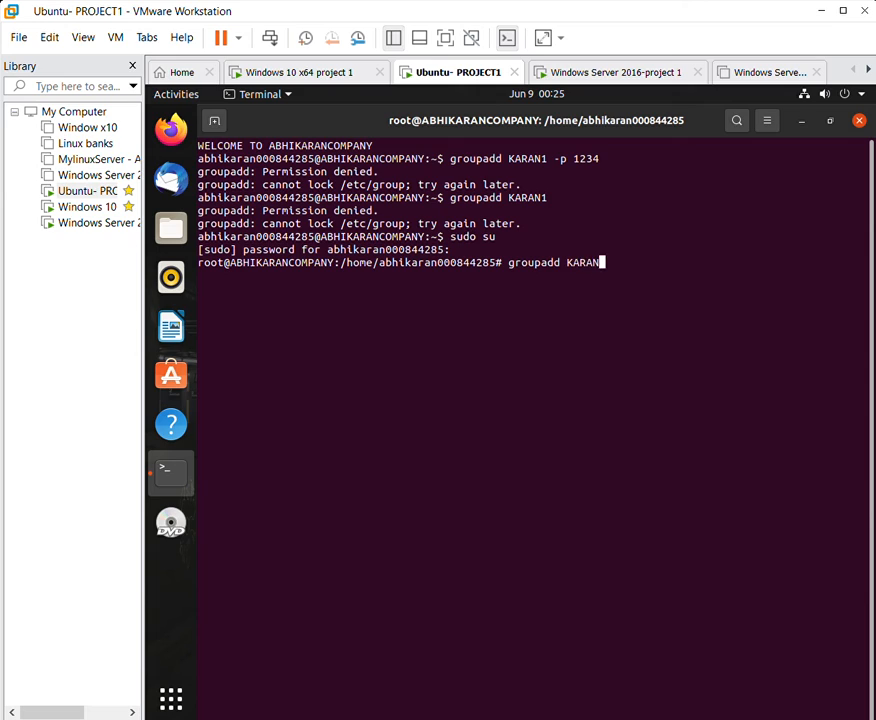
pyautogui.press('Return')
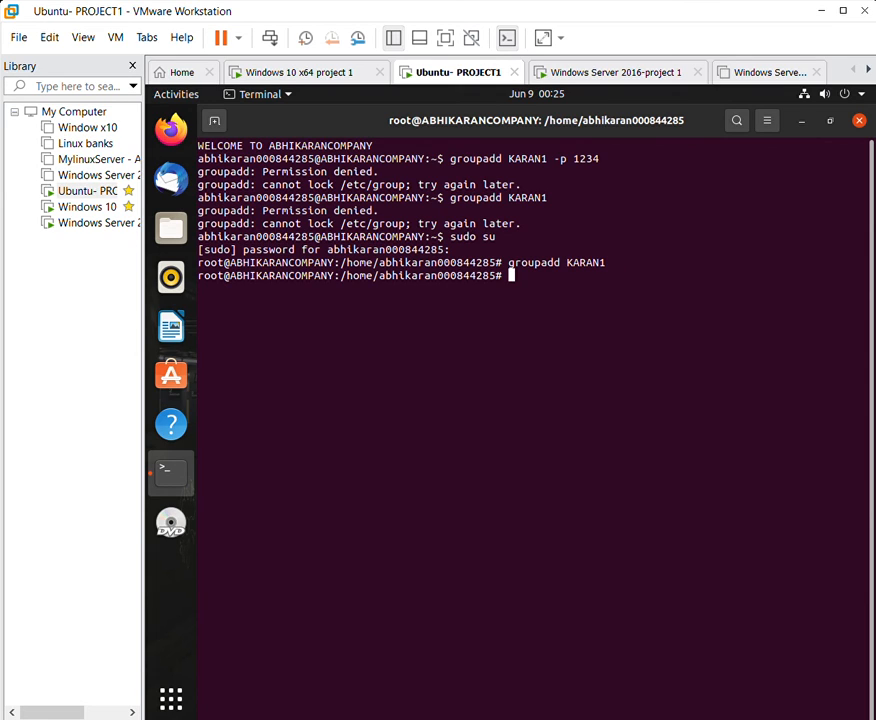
pyautogui.write('groupadd KARAN2')
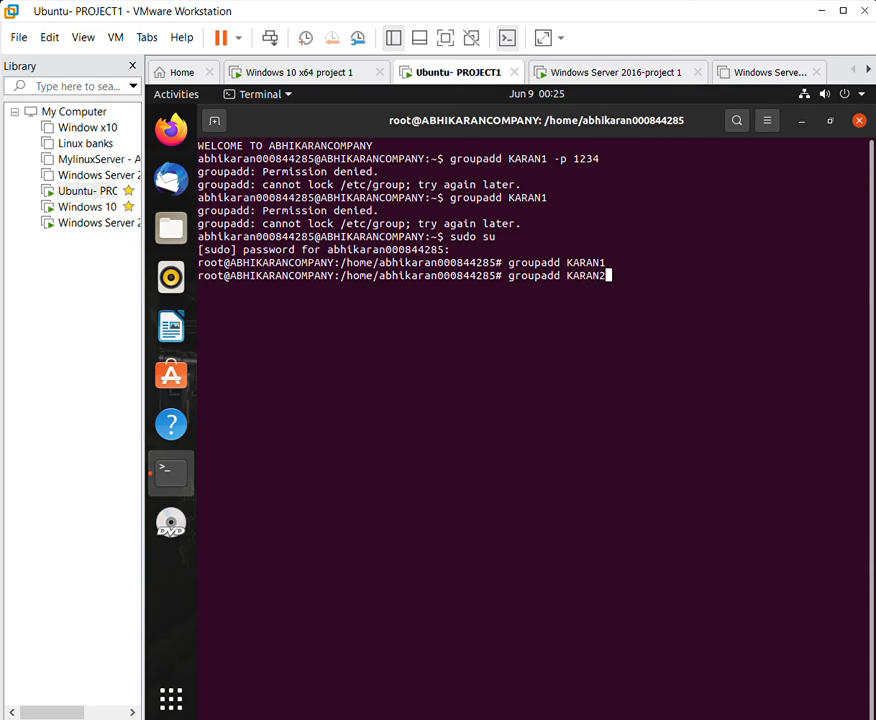
pyautogui.press('Return')
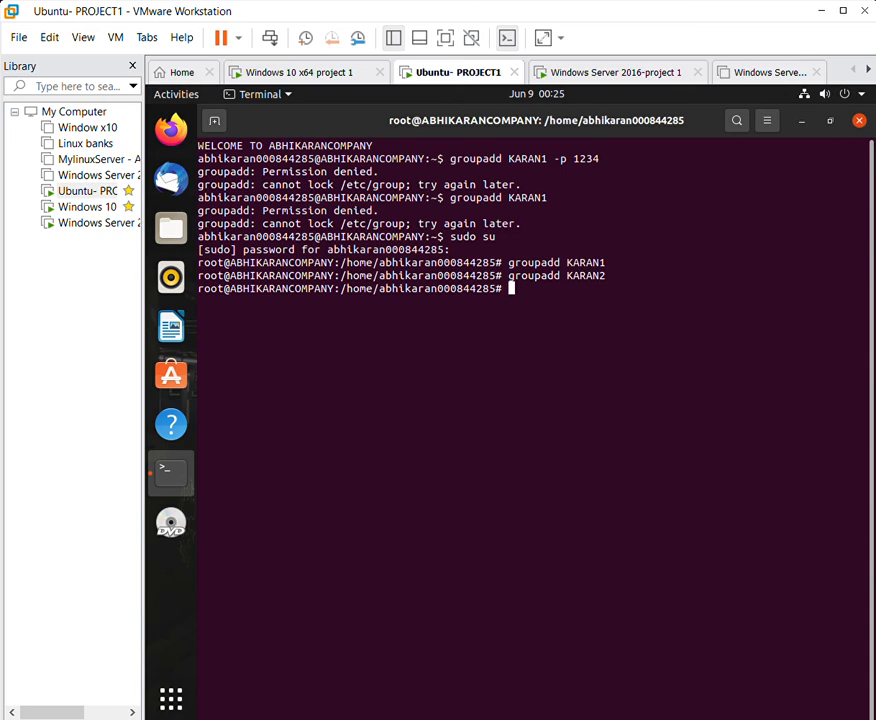
pyautogui.write('usermod ABHI1 ')
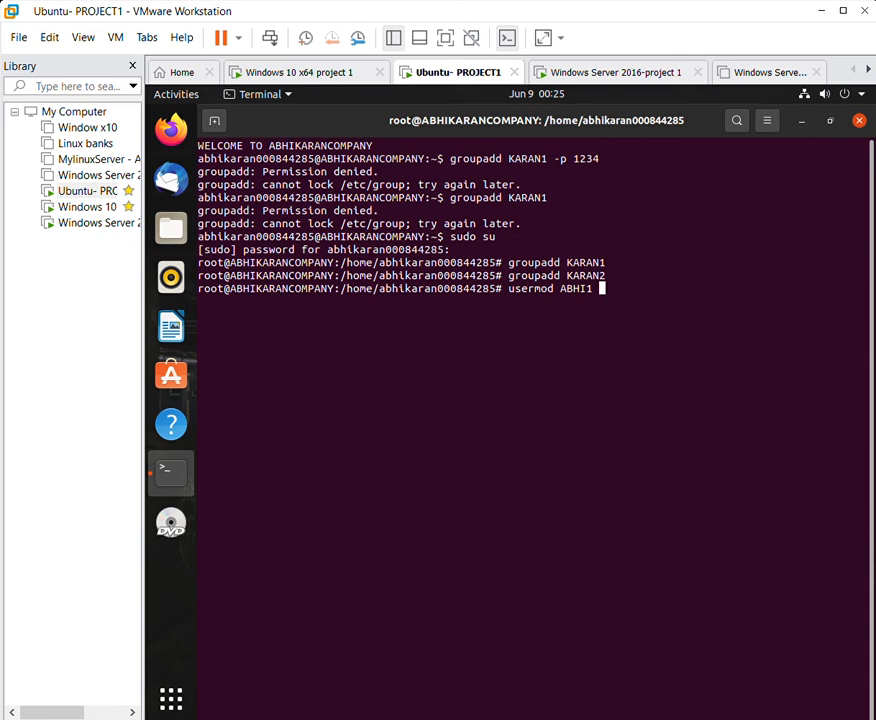
pyautogui.write('-g KARAN1')
# Put ABHI1 and ABHI3 in KARAN1 and ABHI2 and ABHI4 in KARAN2 with usermod -g.
pyautogui.press('Return')
pyautogui.write('userm')
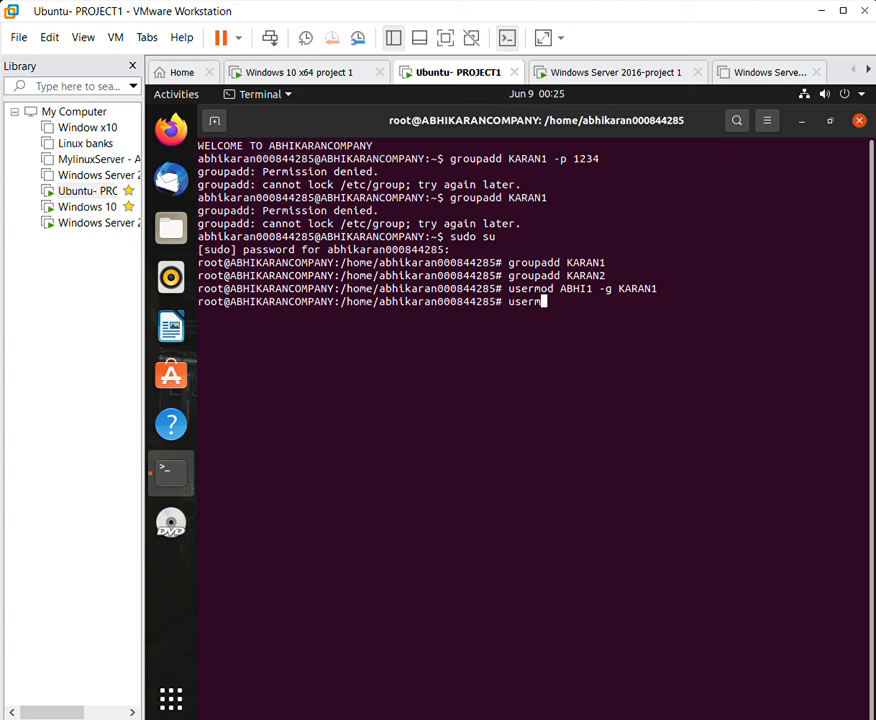
pyautogui.write('od ABHI2 -g KARAN2')
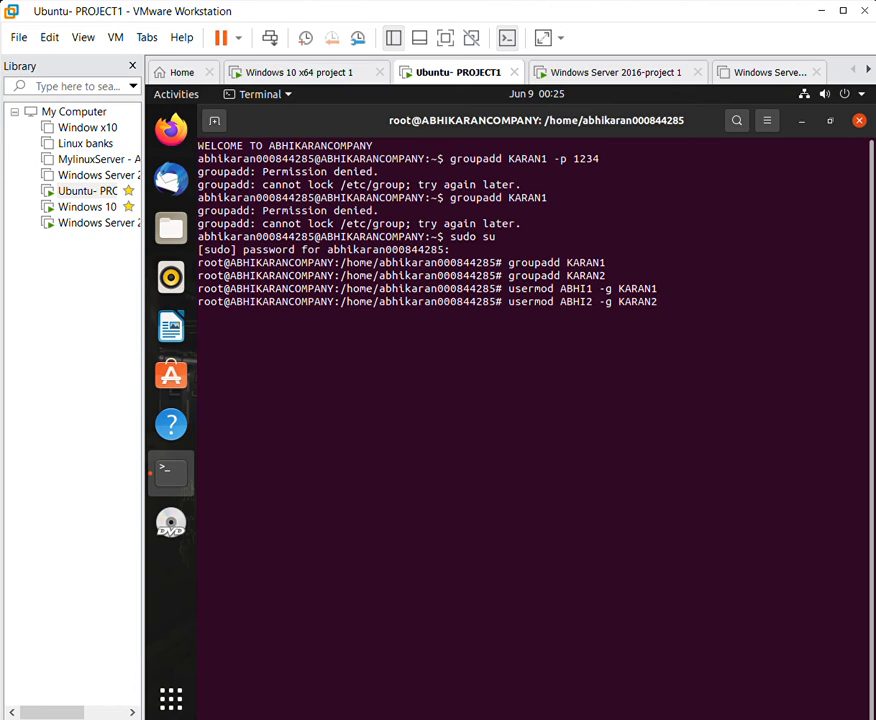
pyautogui.press('Return')
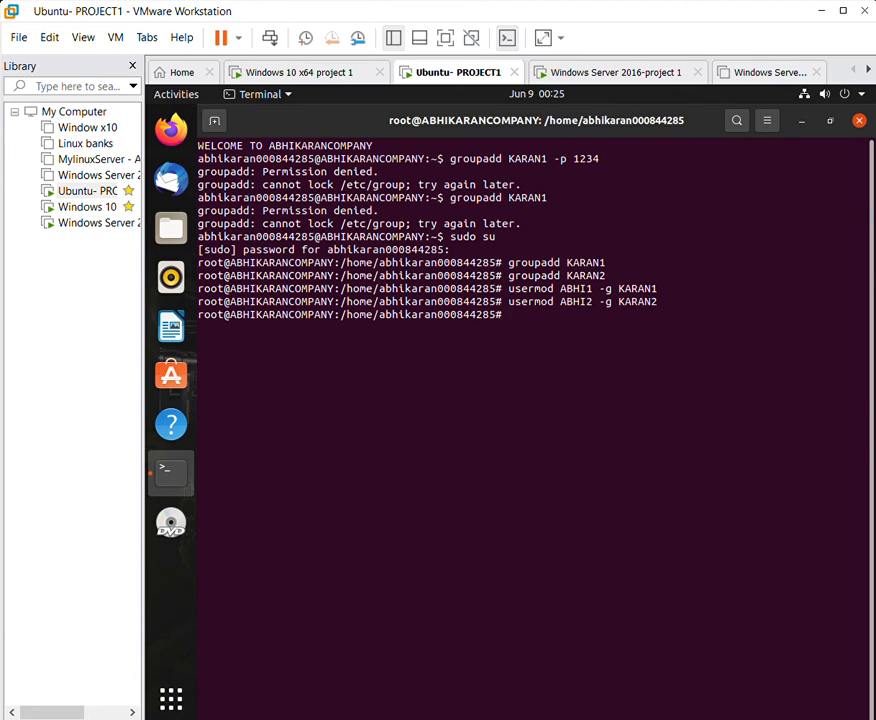
pyautogui.write('usermod ABHI3 -g ')
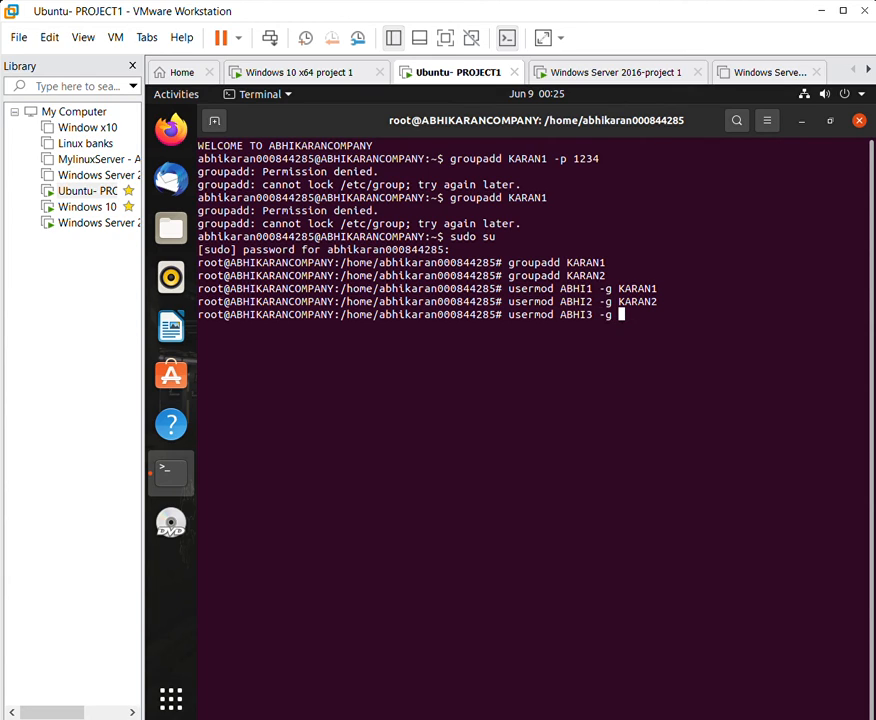
pyautogui.write('KARAN1')
pyautogui.press('Return')
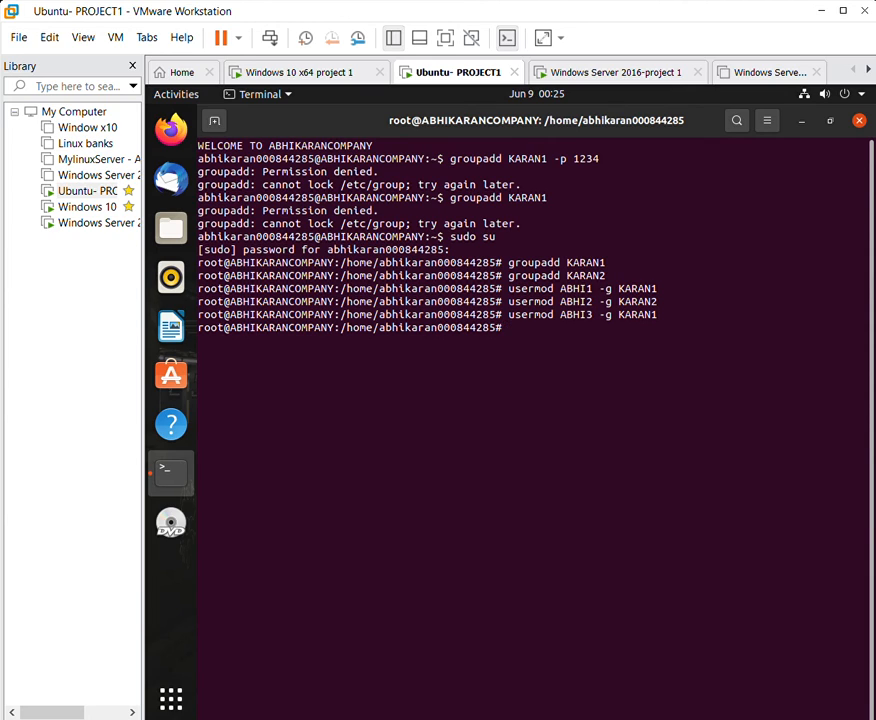
pyautogui.write('usermod ABHI4 ')
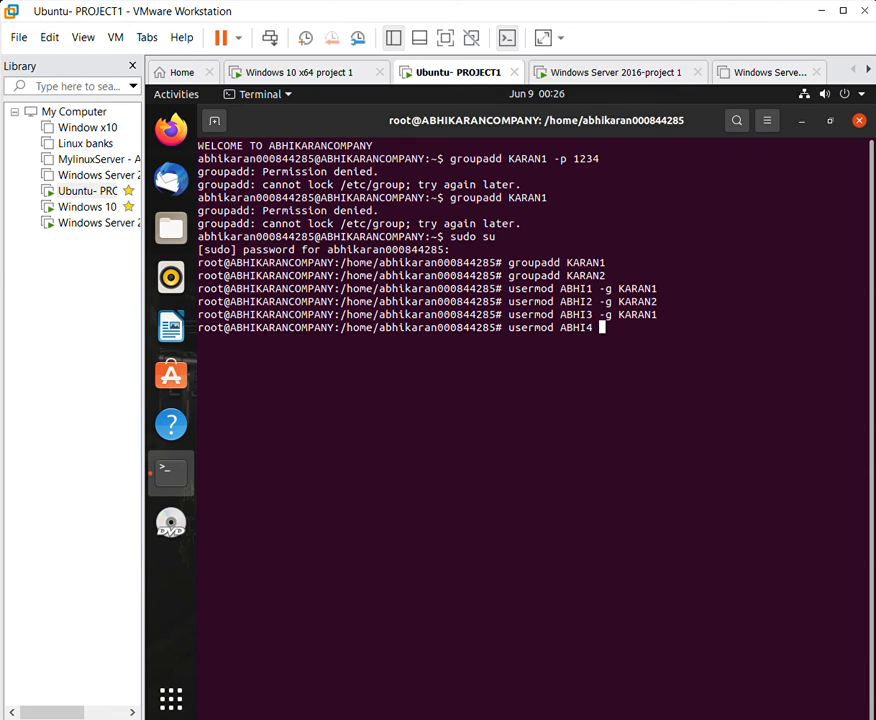
pyautogui.write('-g KARAN2')
pyautogui.press('Return')
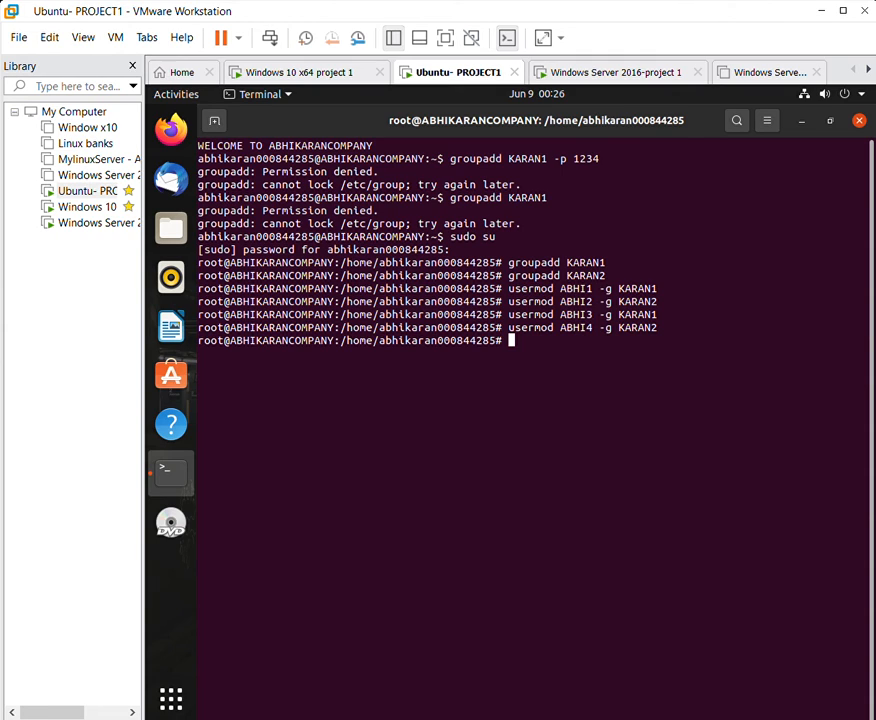
# Move to /home and create the folders KARAN1 and KARAN2 with mkdir.
pyautogui.write('cd /ho')
pyautogui.write('me')
pyautogui.press('Return')
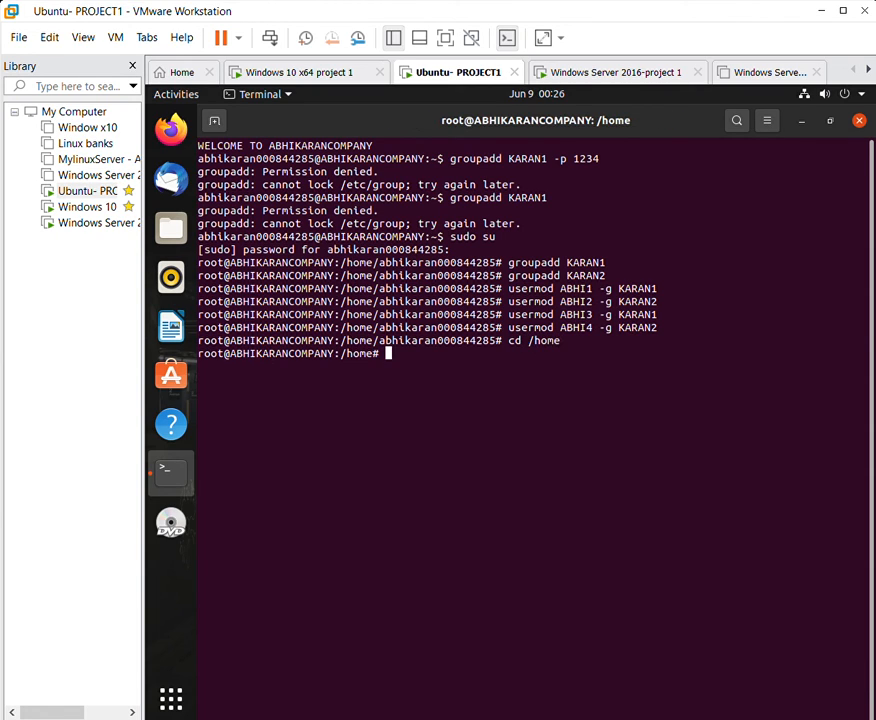
pyautogui.write('mkdir KARAN1')
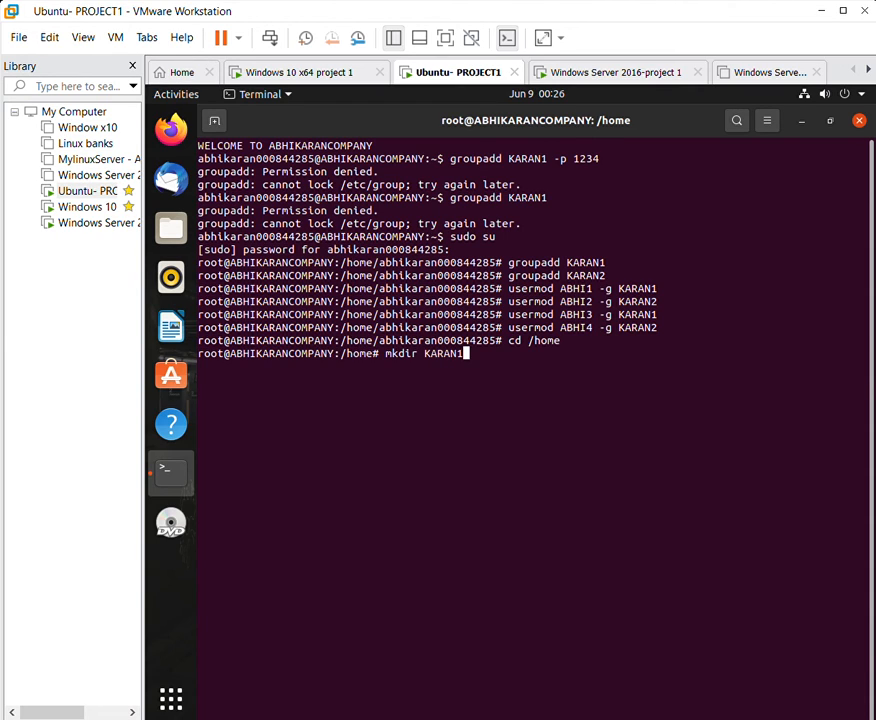
pyautogui.press('Return')
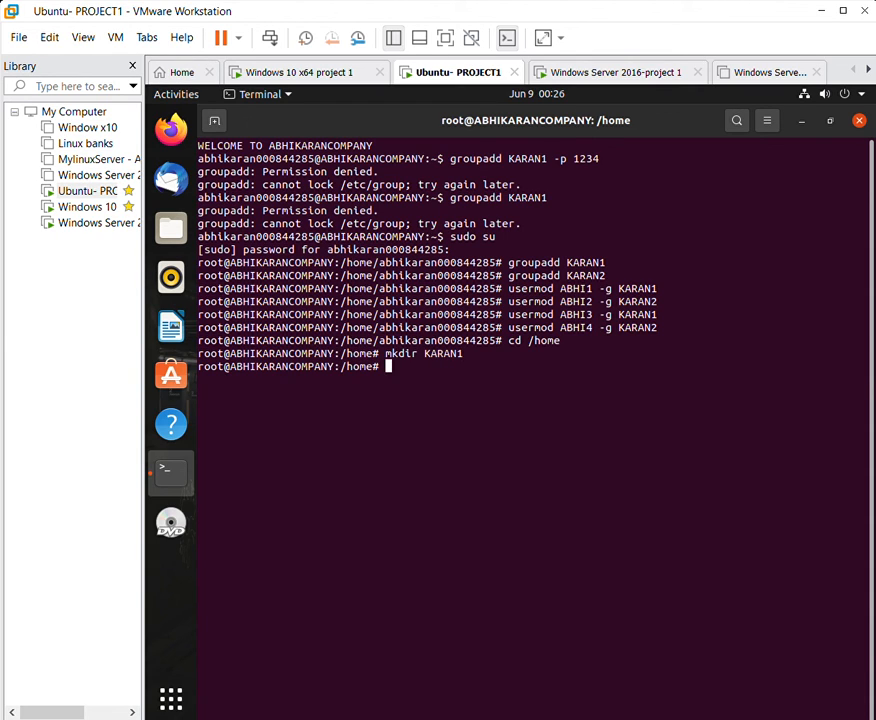
pyautogui.write('mkdir KARAN2')
pyautogui.press('Return')
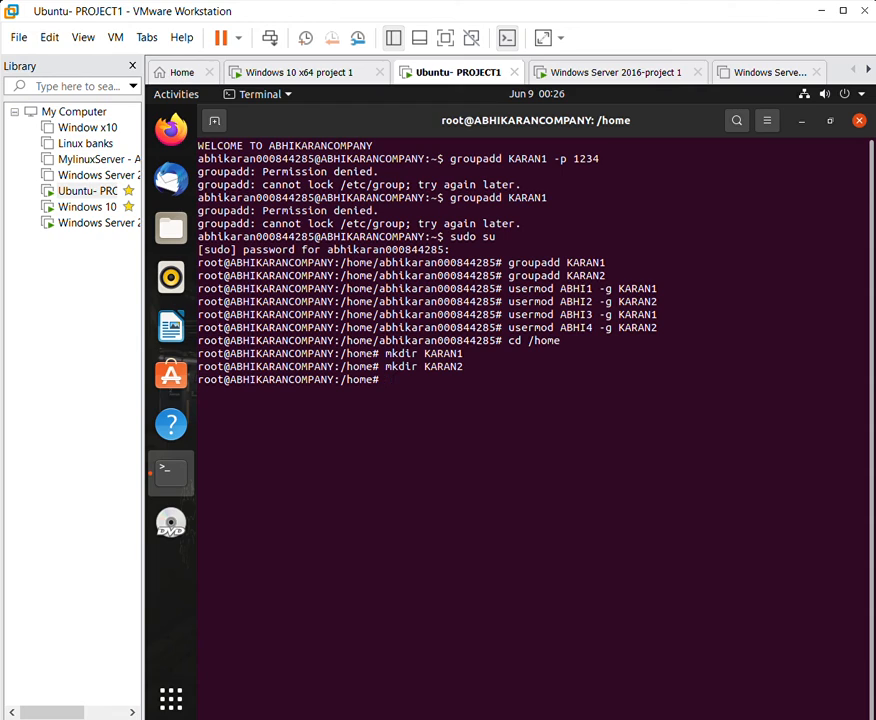
# List /home with ls -a and highlight the STUDENT1, STUDENT2 and KARAN1 entries.
pyautogui.write('ls -a')
pyautogui.press('Return')
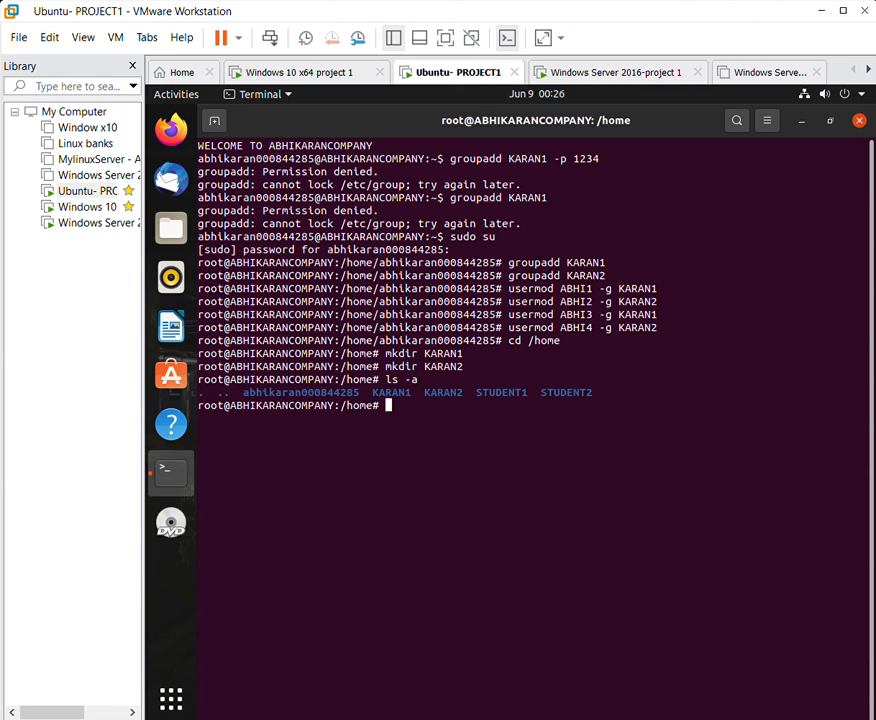
pyautogui.moveTo(481, 385); pyautogui.dragTo(602, 377)
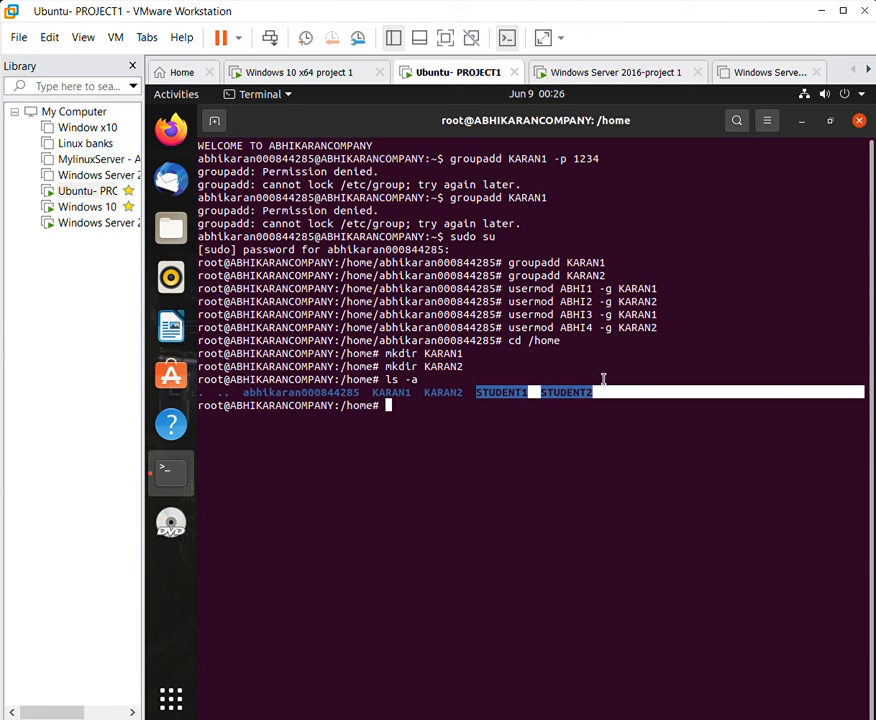
pyautogui.click(602, 377)
pyautogui.moveTo(378, 391); pyautogui.dragTo(440, 395)
pyautogui.click(407, 397)
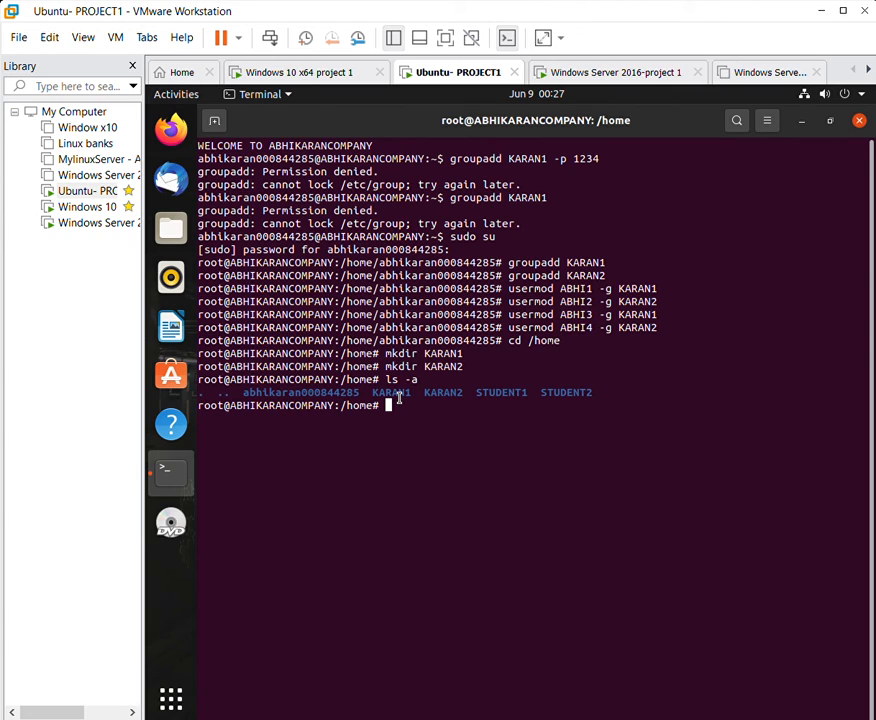
# Change the KARAN1 folder's group to KARAN1 and inspect owners and groups with ls -l.
pyautogui.write('chgr')
pyautogui.write('p ')
pyautogui.write('KARA')
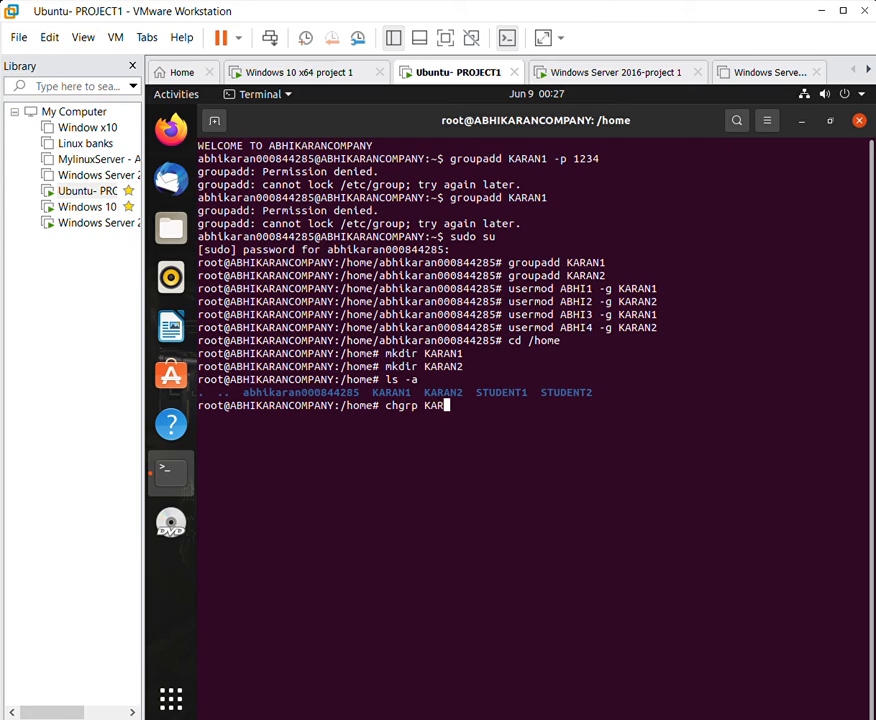
pyautogui.write('N1 KARAN1')
pyautogui.press('Return')
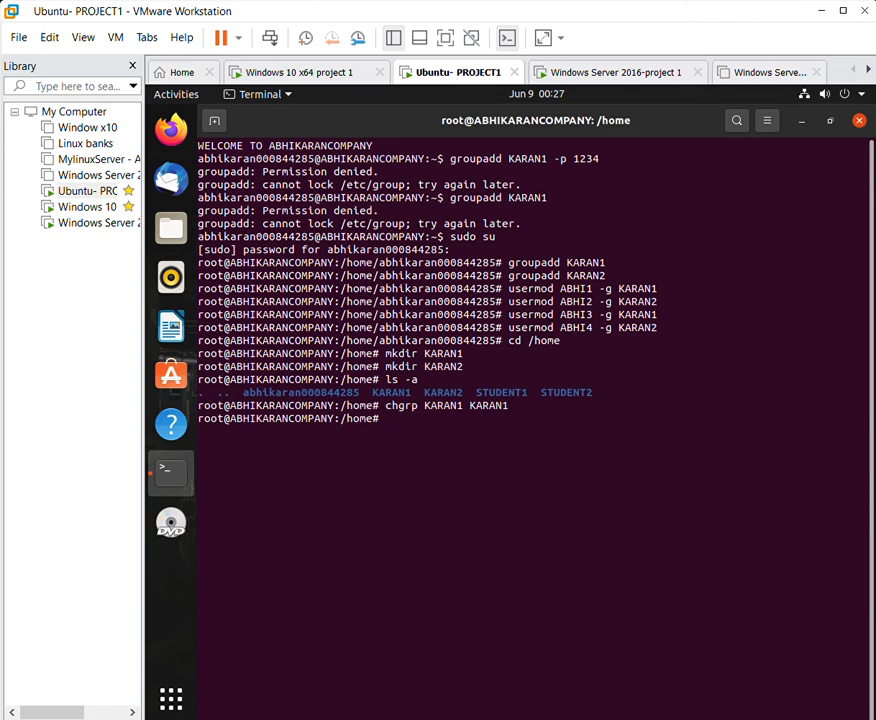
pyautogui.write('ls')
pyautogui.write('-l')
pyautogui.press('Return')
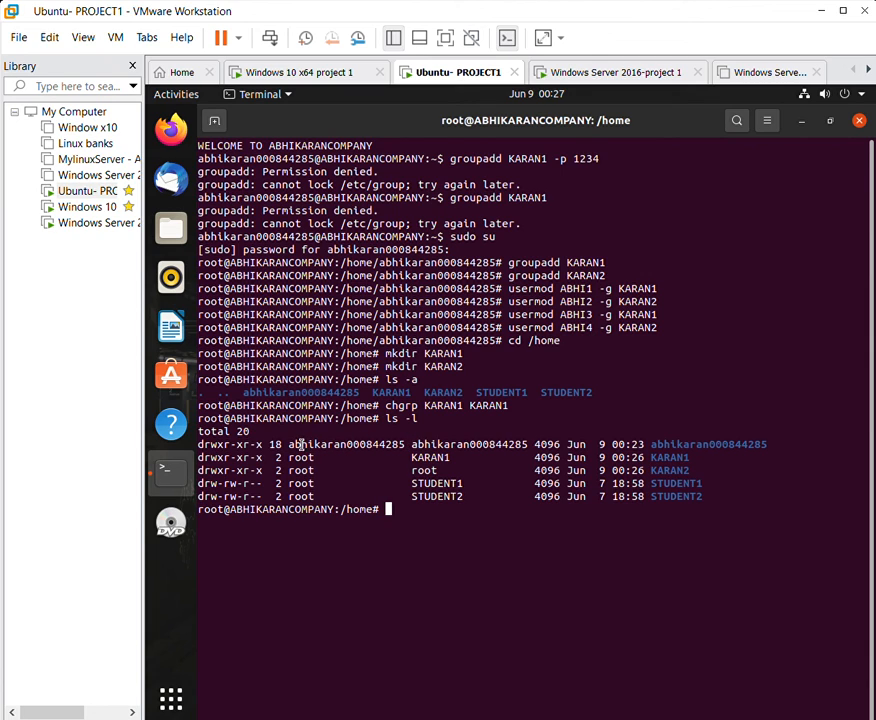
pyautogui.moveTo(289, 443); pyautogui.dragTo(458, 438)
pyautogui.click(459, 438)
pyautogui.moveTo(402, 448); pyautogui.dragTo(468, 440)
pyautogui.click(464, 435)
pyautogui.moveTo(289, 460); pyautogui.dragTo(323, 459)
pyautogui.moveTo(407, 455); pyautogui.dragTo(449, 454)
pyautogui.click(449, 454)
# Change the KARAN2 folder's group to KARAN2 and confirm it with ls -l.
pyautogui.write('chgrp KARAN2 KARAN2')
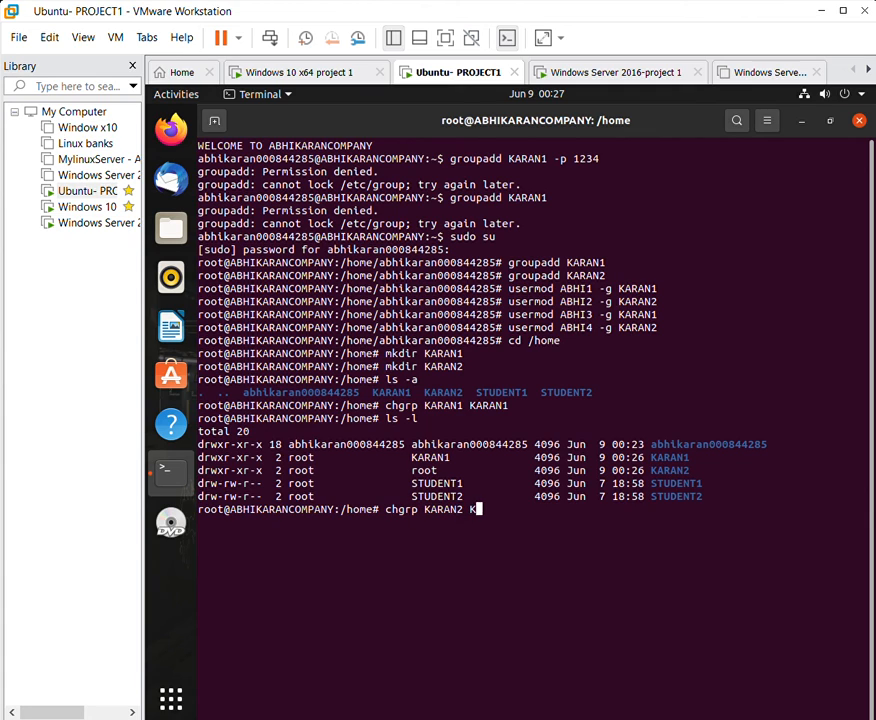
pyautogui.press('Return')
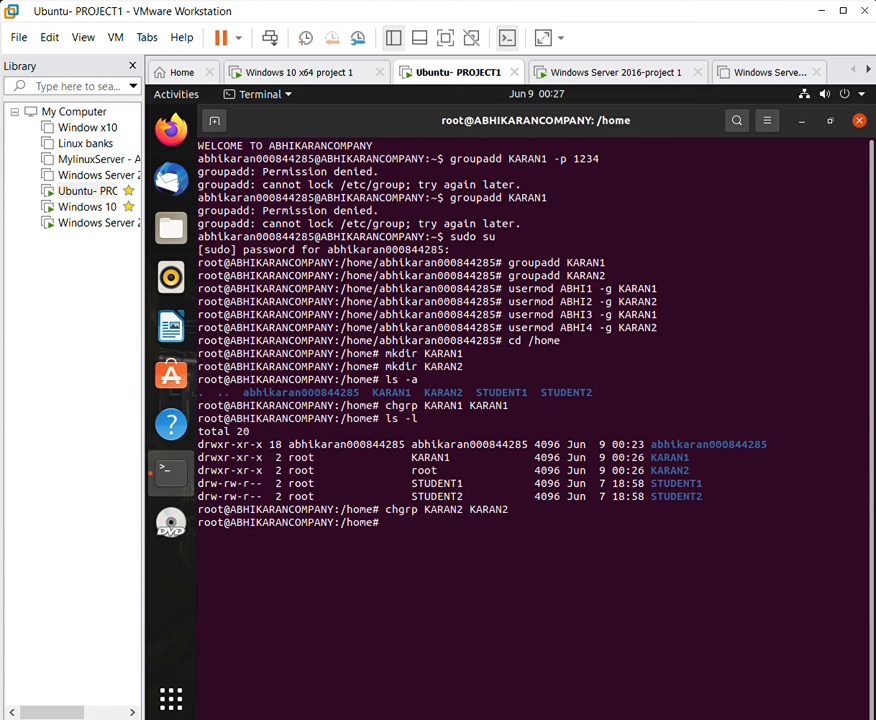
pyautogui.write('ls -l')
pyautogui.press('Return')
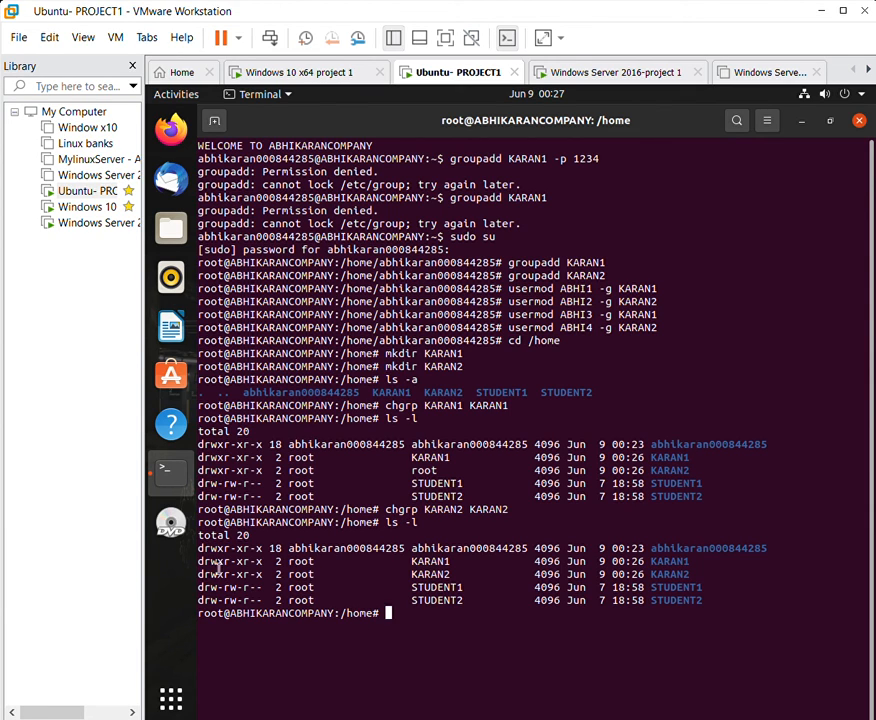
pyautogui.moveTo(200, 573); pyautogui.dragTo(694, 559)
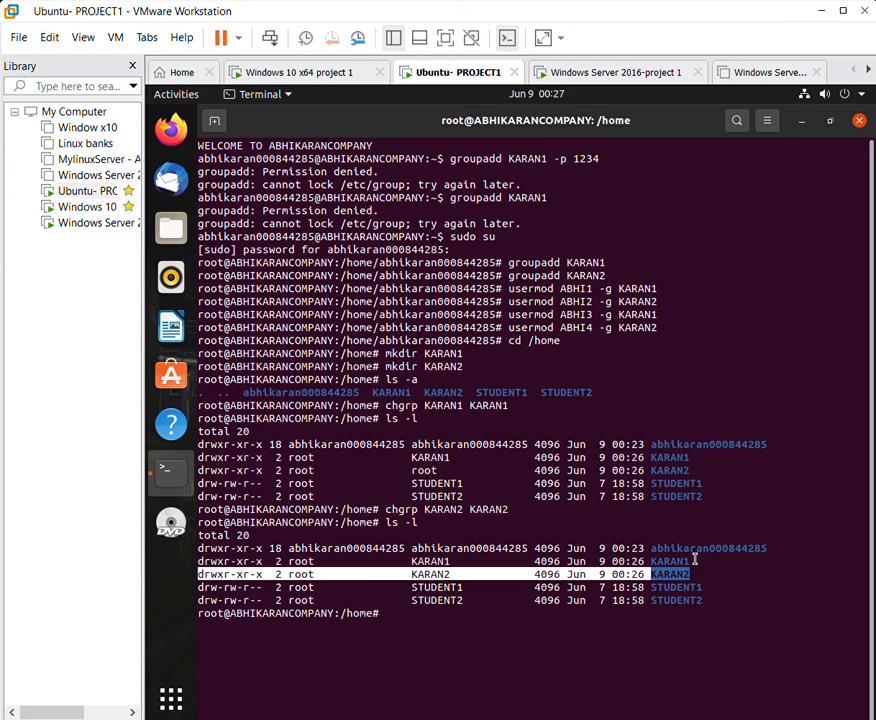
pyautogui.click(696, 559)
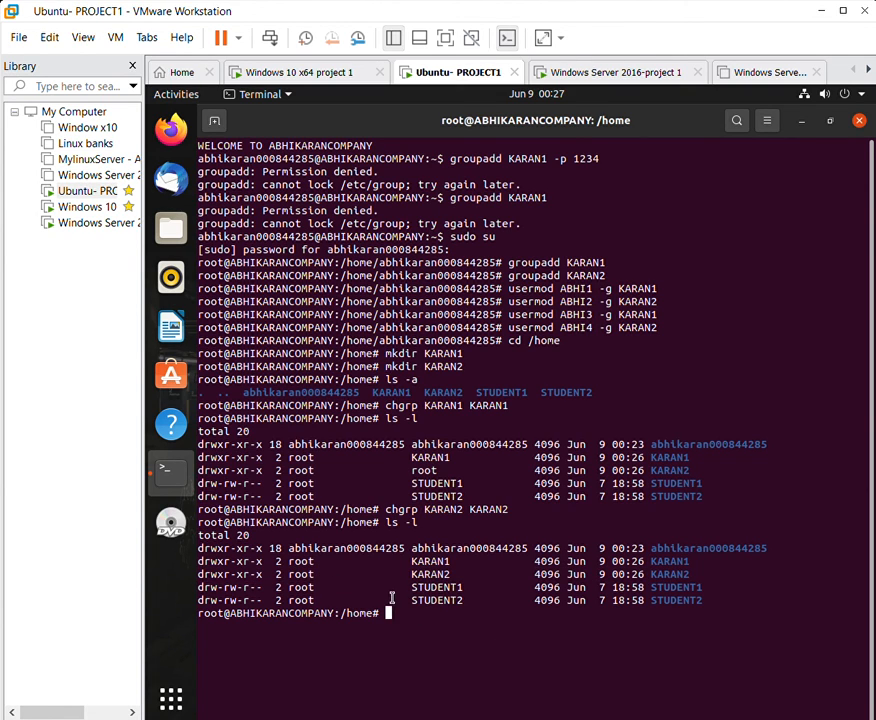
pyautogui.write('chmod')
# Set the KARAN1 folder to 664 and confirm rw-rw-r-- with ls -l.
pyautogui.write('664 ')
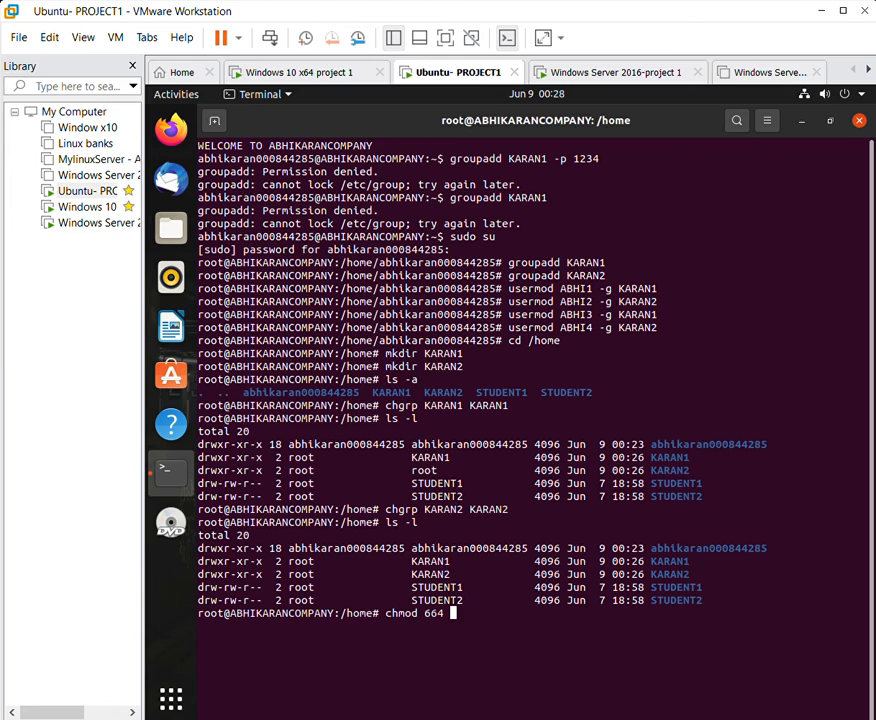
pyautogui.write('KARAN1')
pyautogui.press('Return')
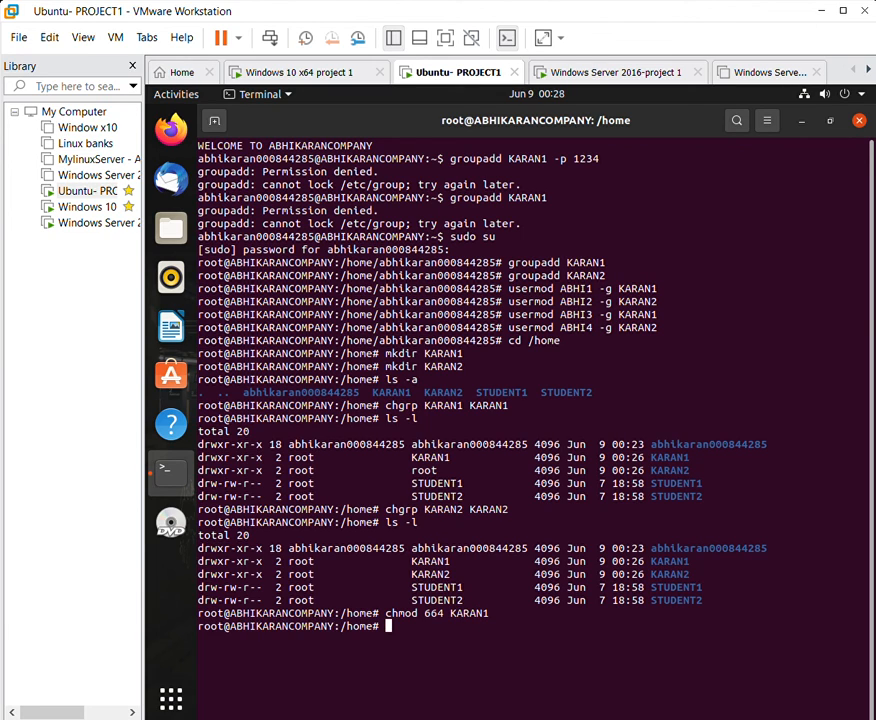
pyautogui.write('ls -l')
pyautogui.moveTo(198, 558); pyautogui.dragTo(266, 549)
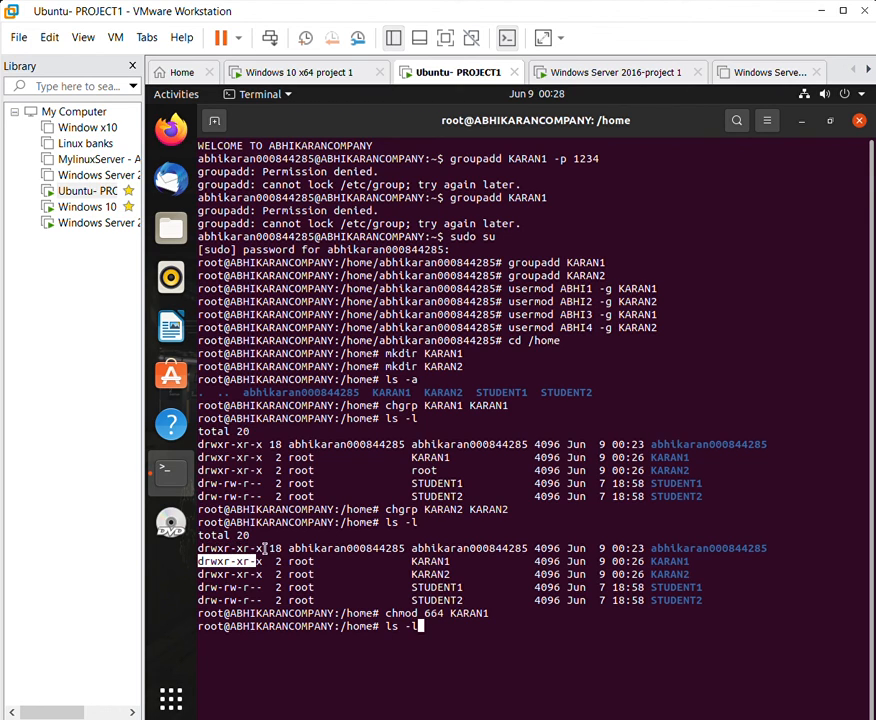
pyautogui.doubleClick(267, 556)
pyautogui.click(443, 623)
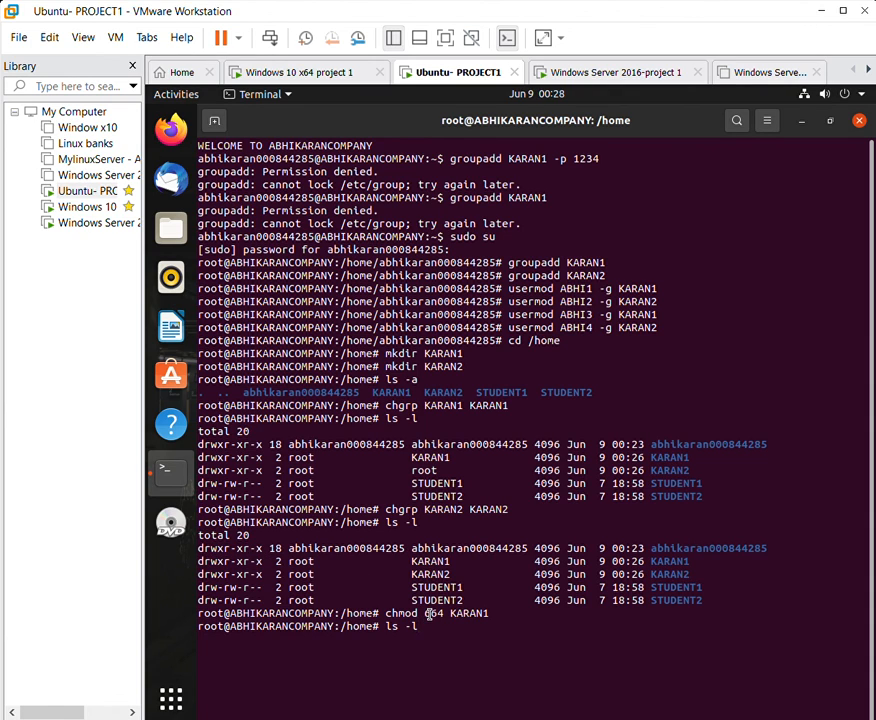
pyautogui.press('Return')
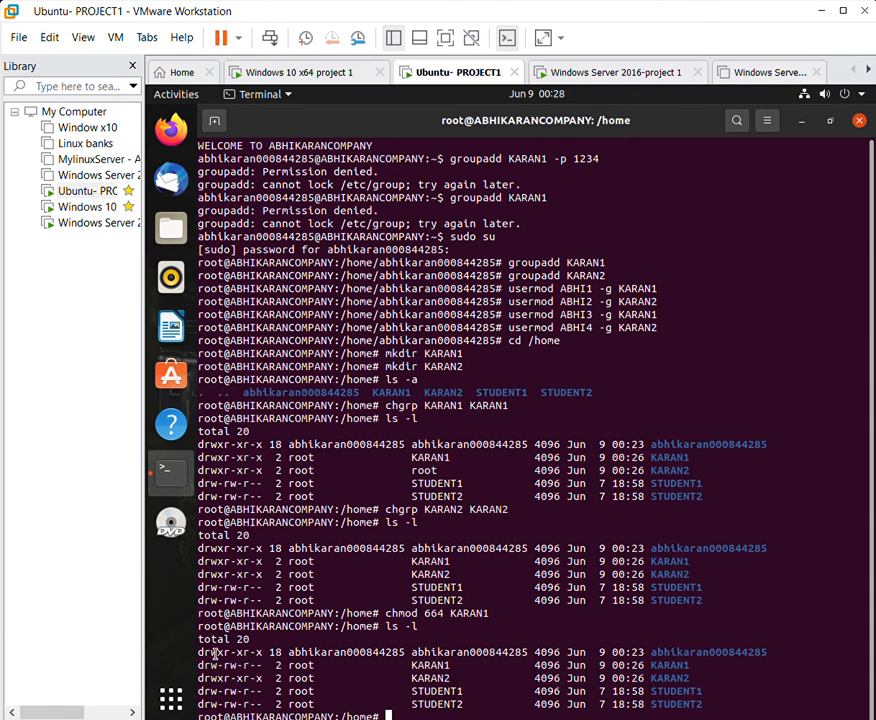
pyautogui.moveTo(208, 654); pyautogui.dragTo(267, 653)
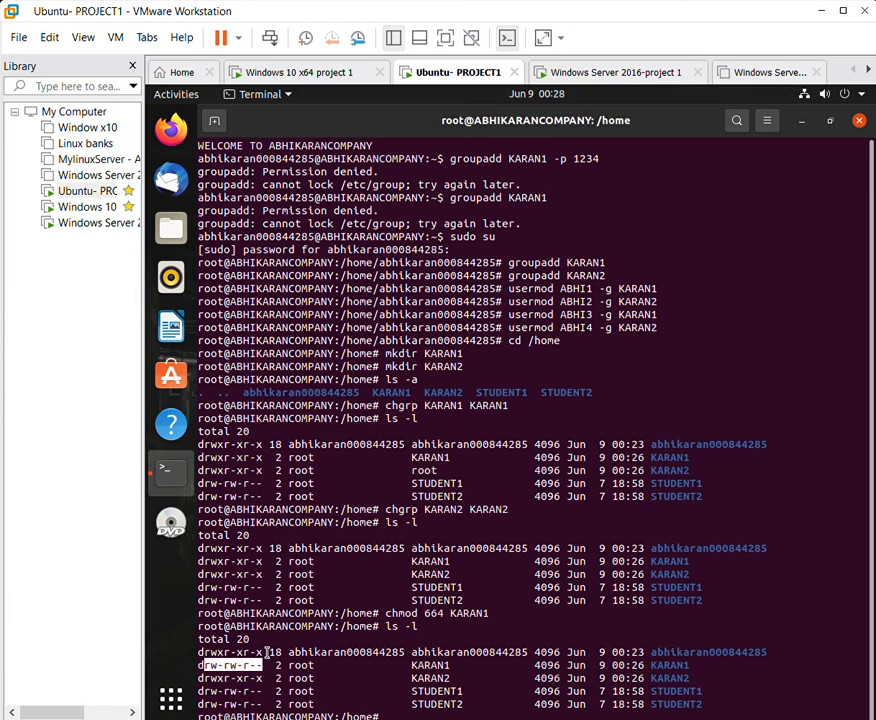
pyautogui.click(392, 707)
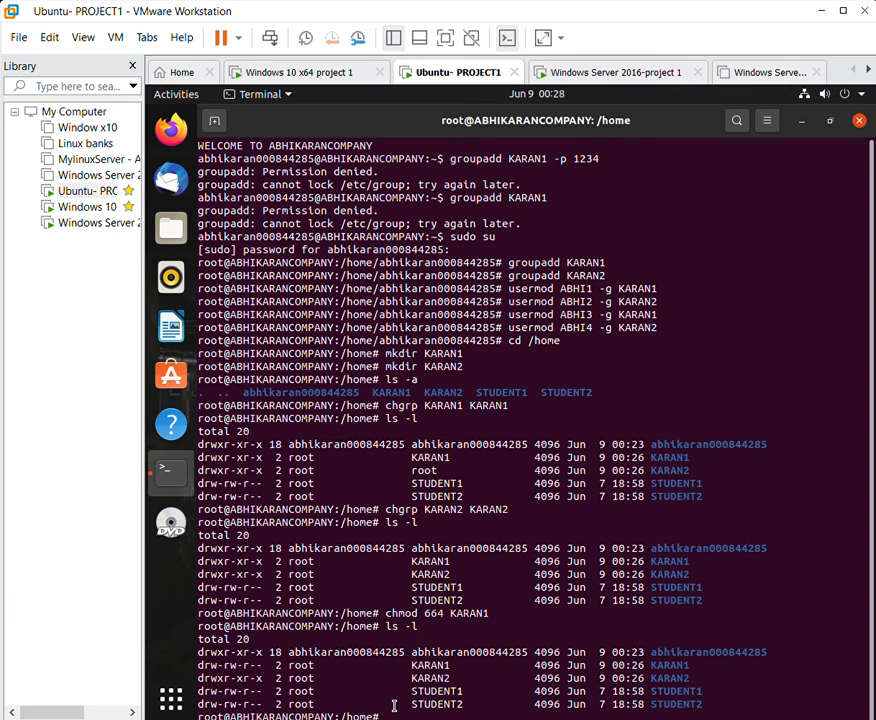
# Set KARAN2 to 664, verify with ls -l, then switch to the Windows 10 x64 project 1 VM.
pyautogui.write('chmod 664 KARAN2')
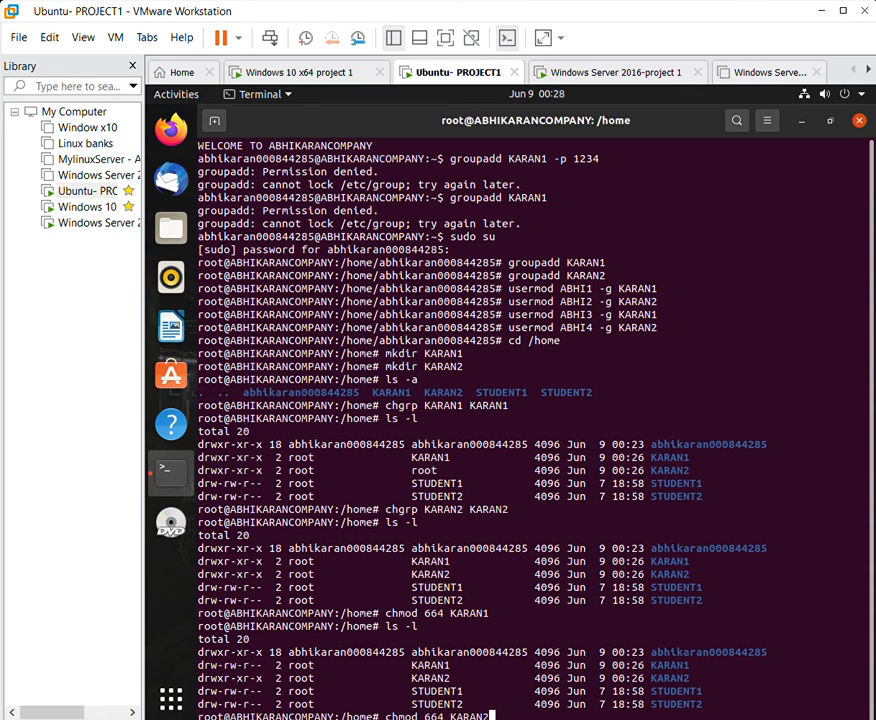
pyautogui.press('Return')
pyautogui.write('ls -l')
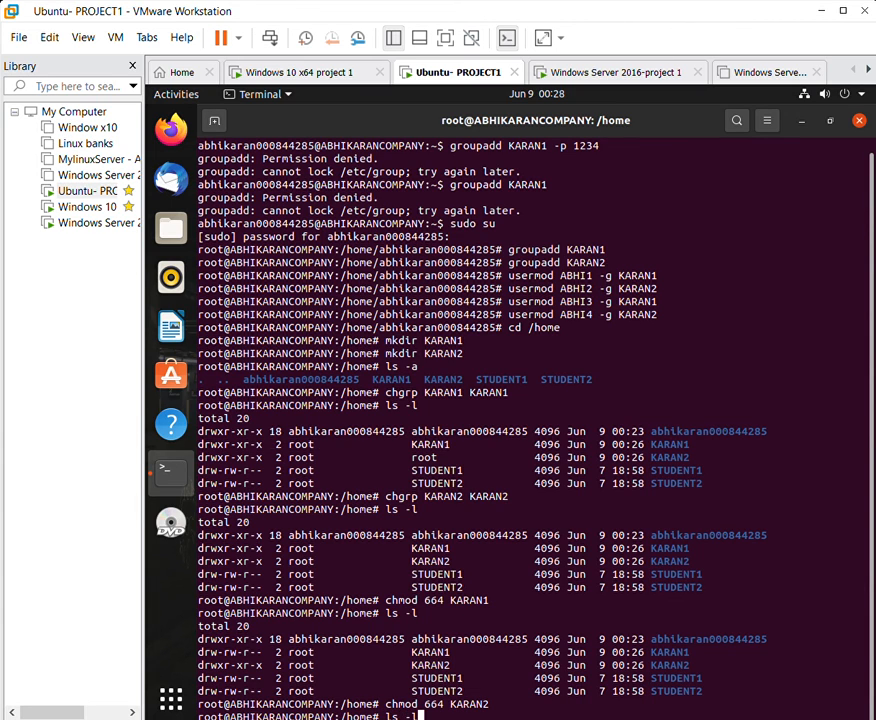
pyautogui.press('Return')
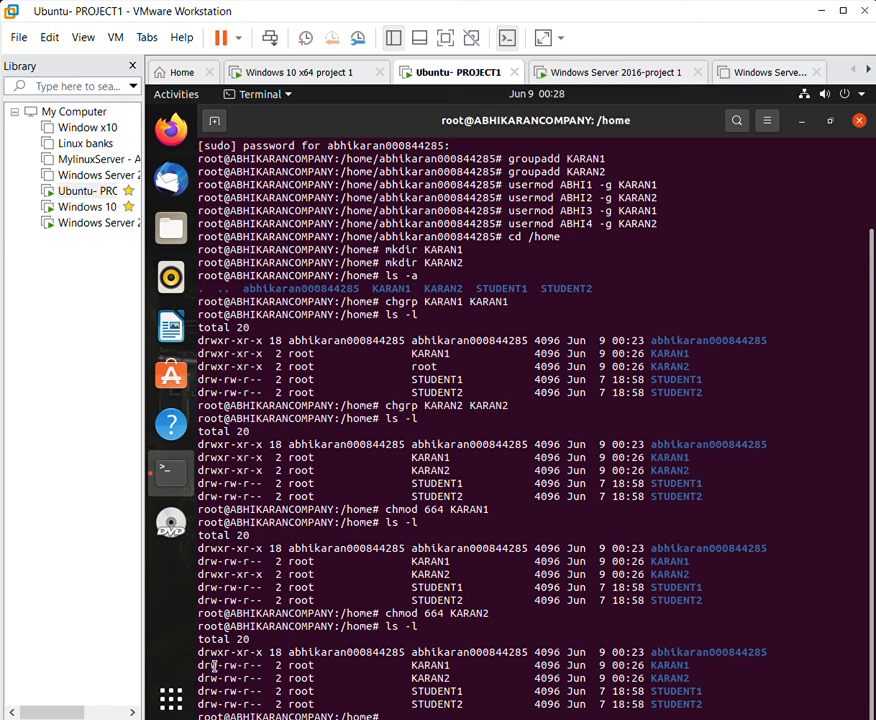
pyautogui.moveTo(207, 666); pyautogui.dragTo(178, 650)
pyautogui.click(706, 664)
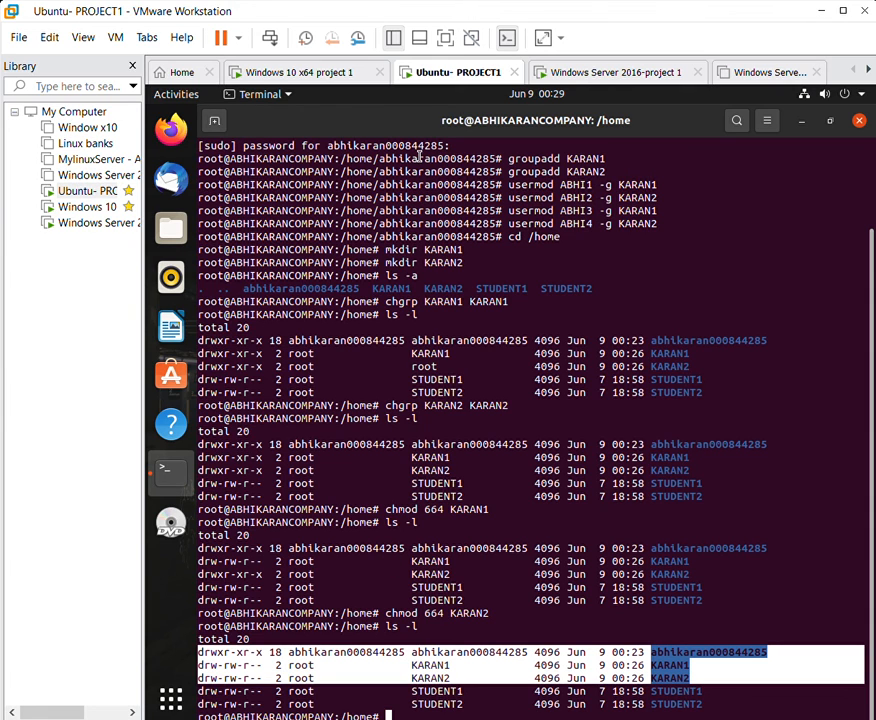
pyautogui.click(586, 66)
pyautogui.click(324, 66)
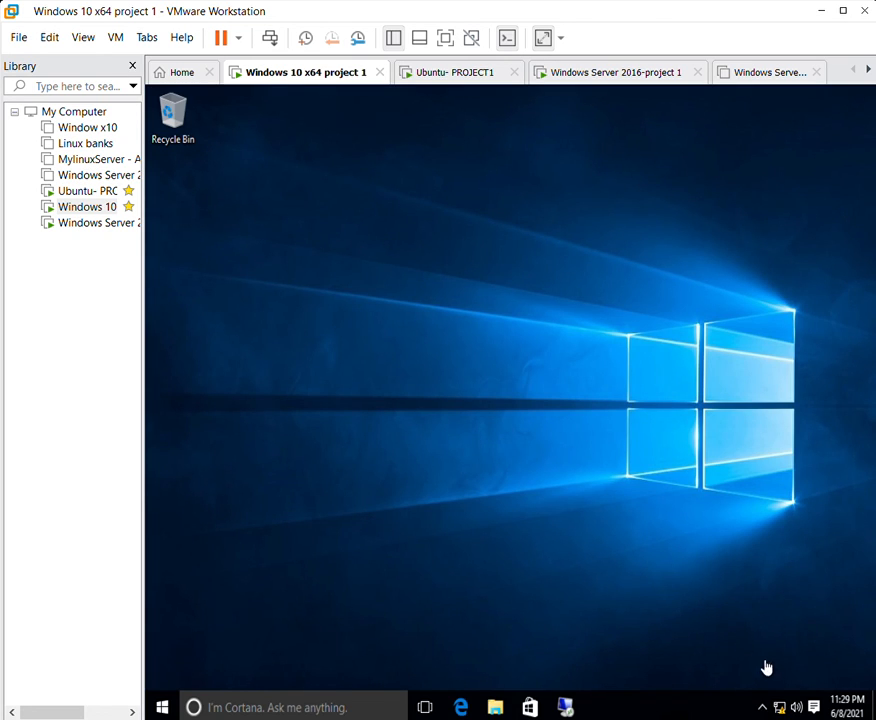
# Search for firewall, open Windows Firewall with Advanced Security, then close it.
pyautogui.click(780, 706)
pyautogui.click(319, 525)
pyautogui.rightClick(314, 481)
pyautogui.click(285, 698)
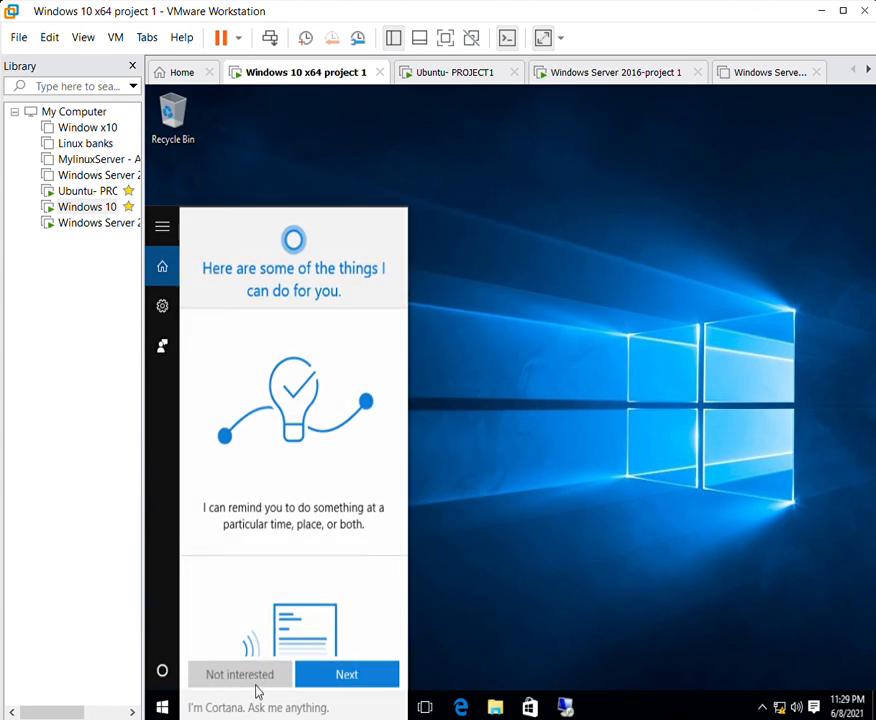
pyautogui.write('fi')
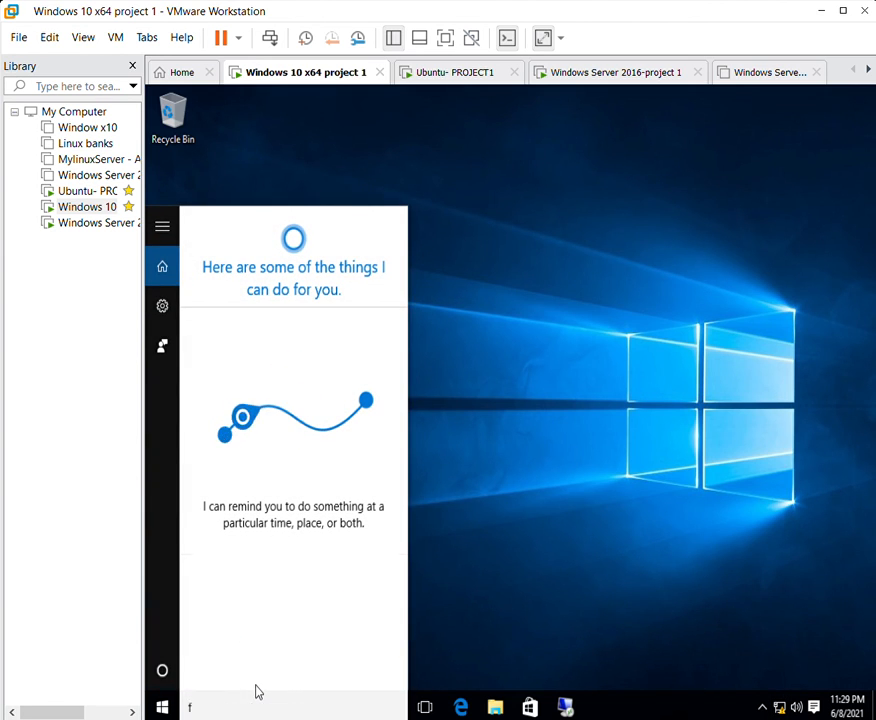
pyautogui.press('BackSpace')
pyautogui.press('BackSpace')
pyautogui.write('fir')
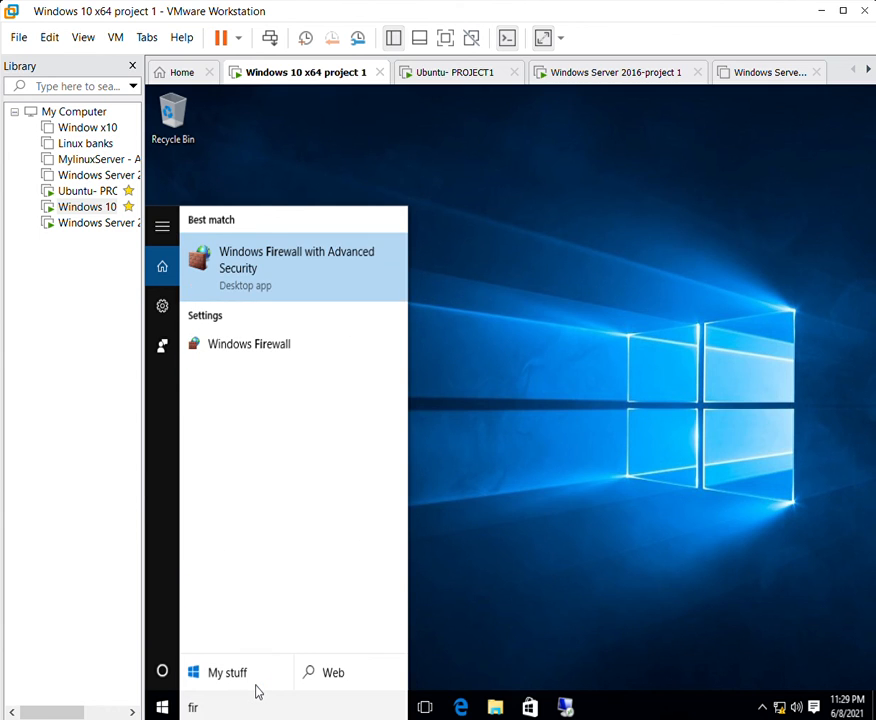
pyautogui.write('ewall')
pyautogui.press('Return')
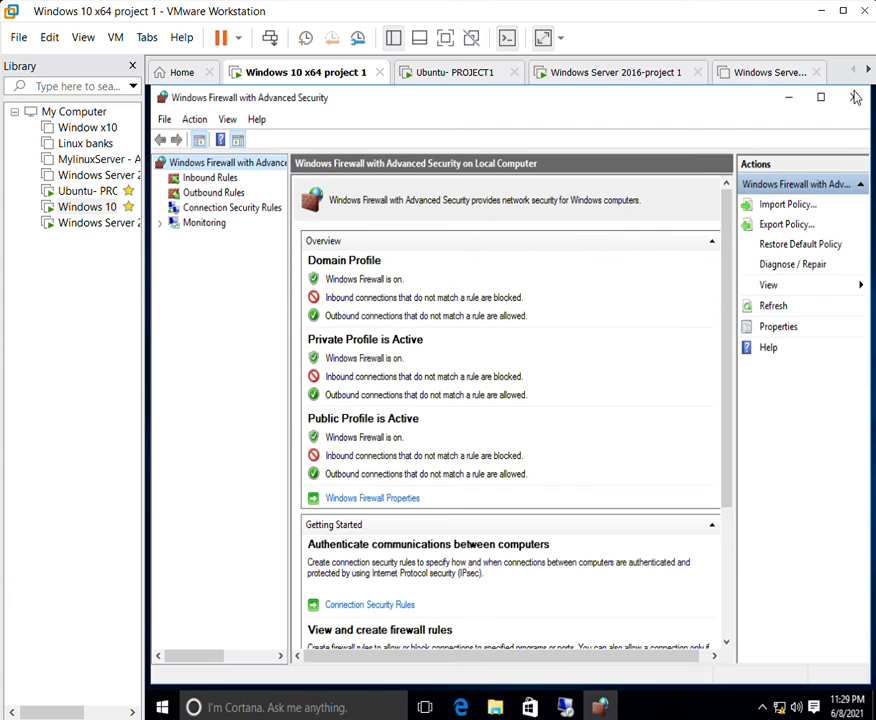
pyautogui.click(860, 96)
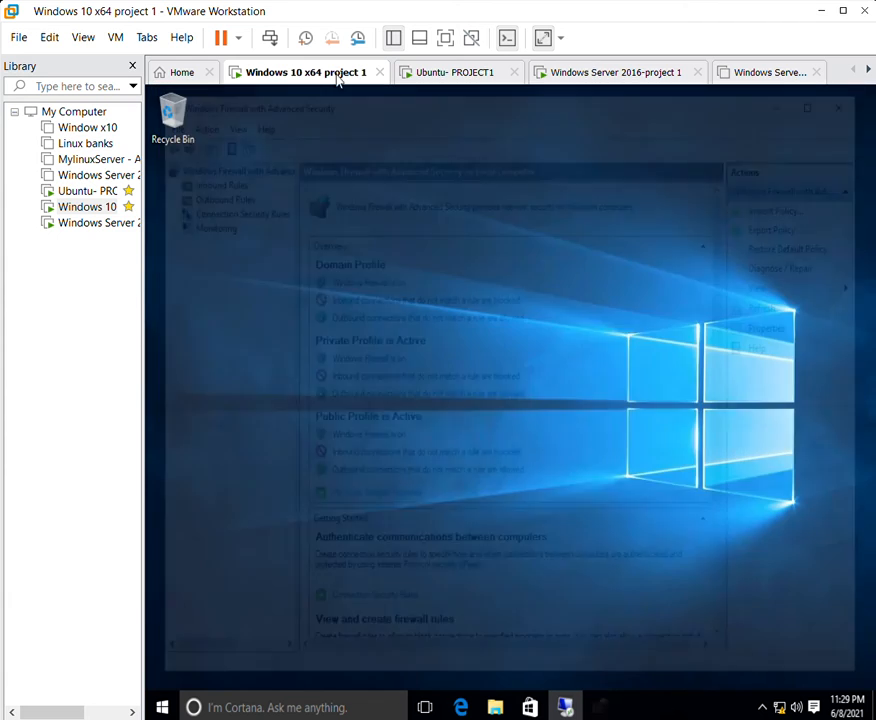
# Launch the Command Prompt by searching for cmd.
pyautogui.click(229, 703)
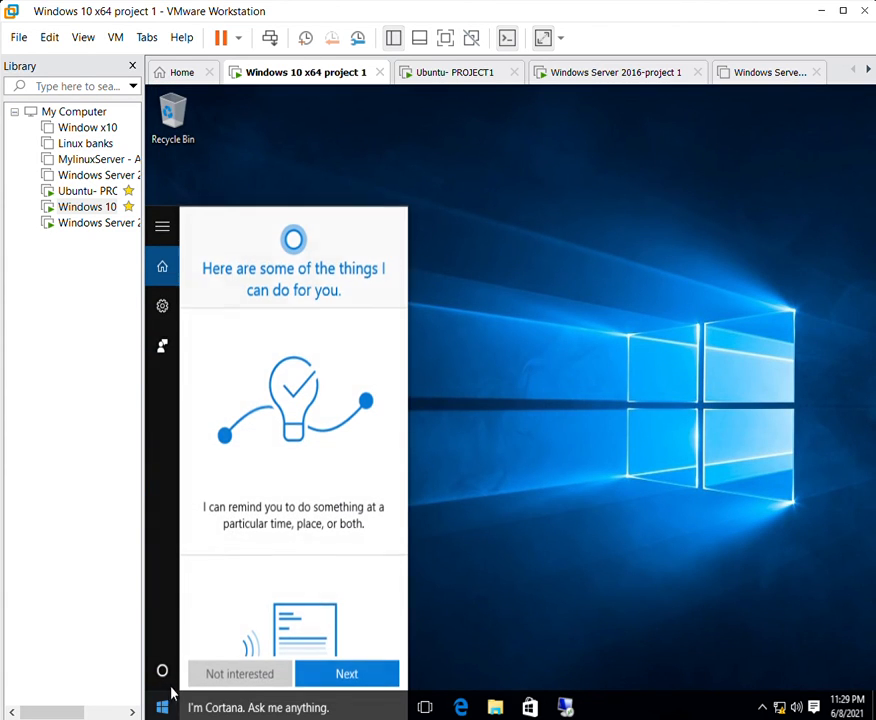
pyautogui.write('cmd')
pyautogui.press('Return')
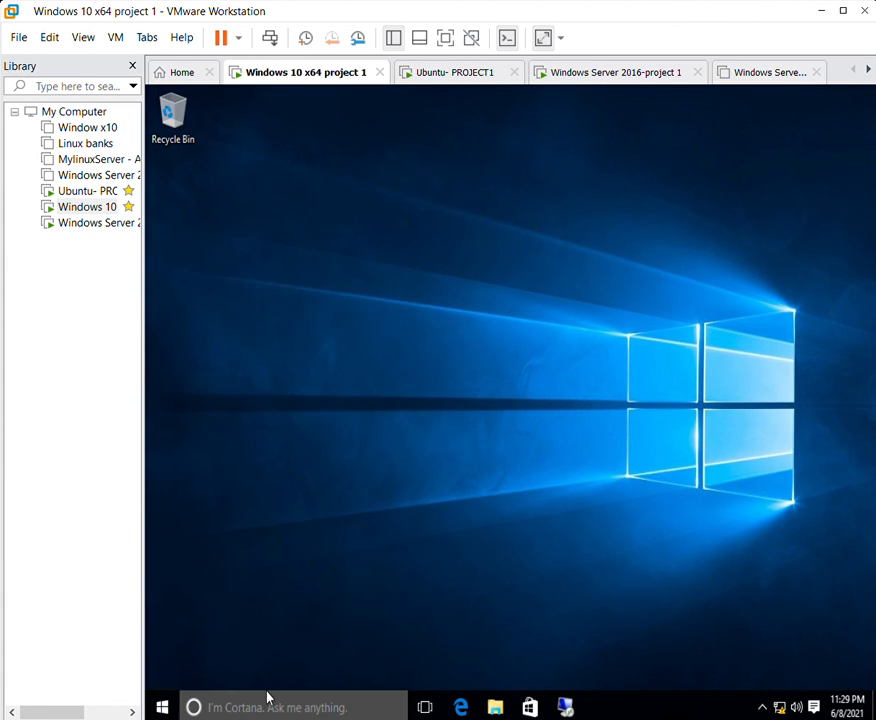
# Ping 192.168.1.79 from Command Prompt, confirm four replies with 0% loss, then close it.
pyautogui.click(300, 262)
pyautogui.write('p')
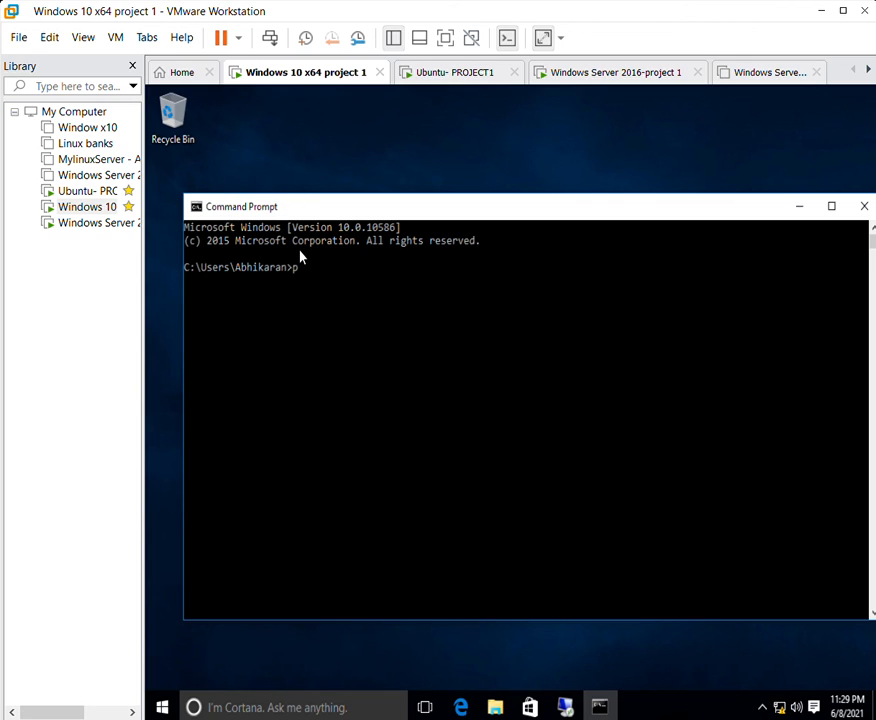
pyautogui.write('ing 192.168.1.78')
pyautogui.press('BackSpace')
pyautogui.write('9')
pyautogui.press('Return')
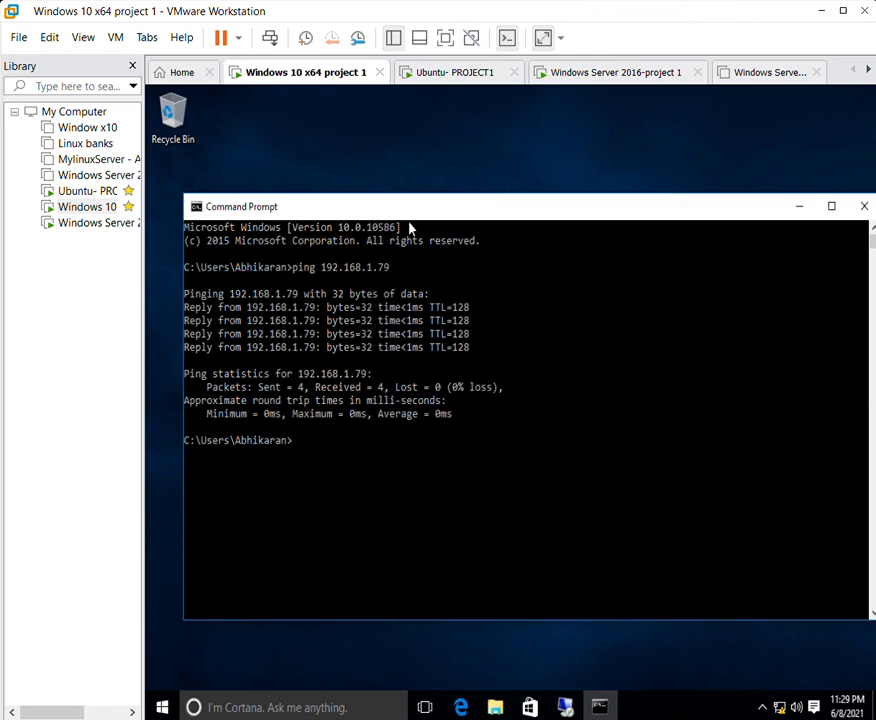
pyautogui.click(864, 206)
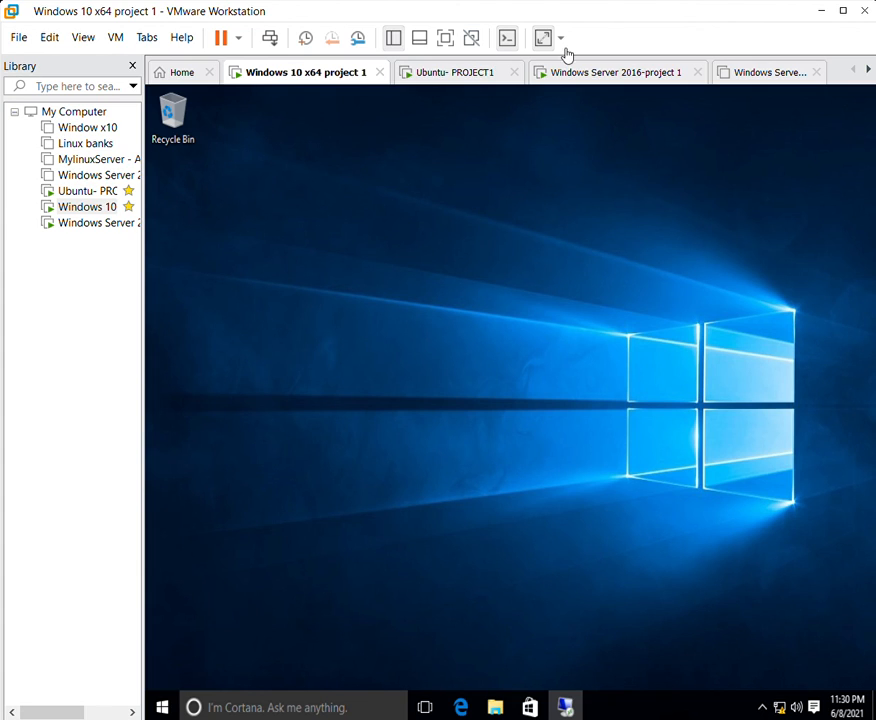
# On the Windows 10 VM, open Network and Sharing Center maximized via network settings.
pyautogui.click(594, 68)
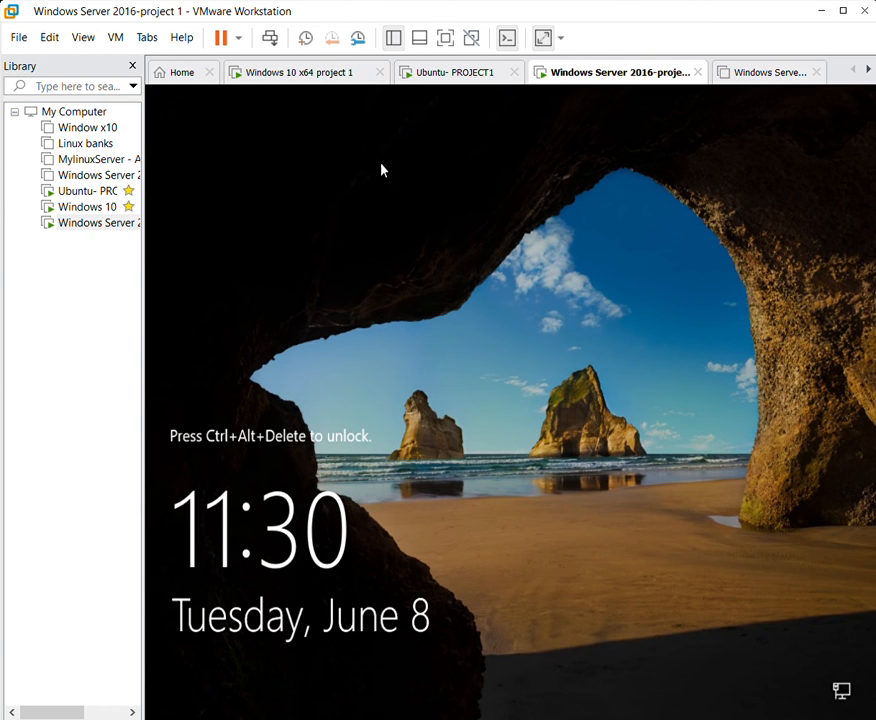
pyautogui.click(335, 72)
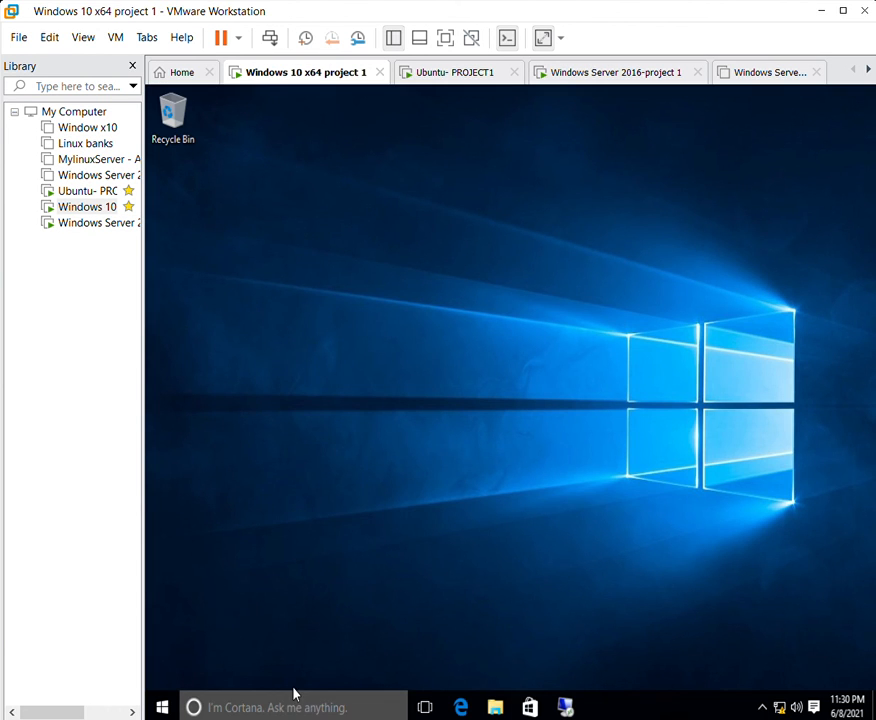
pyautogui.click(293, 698)
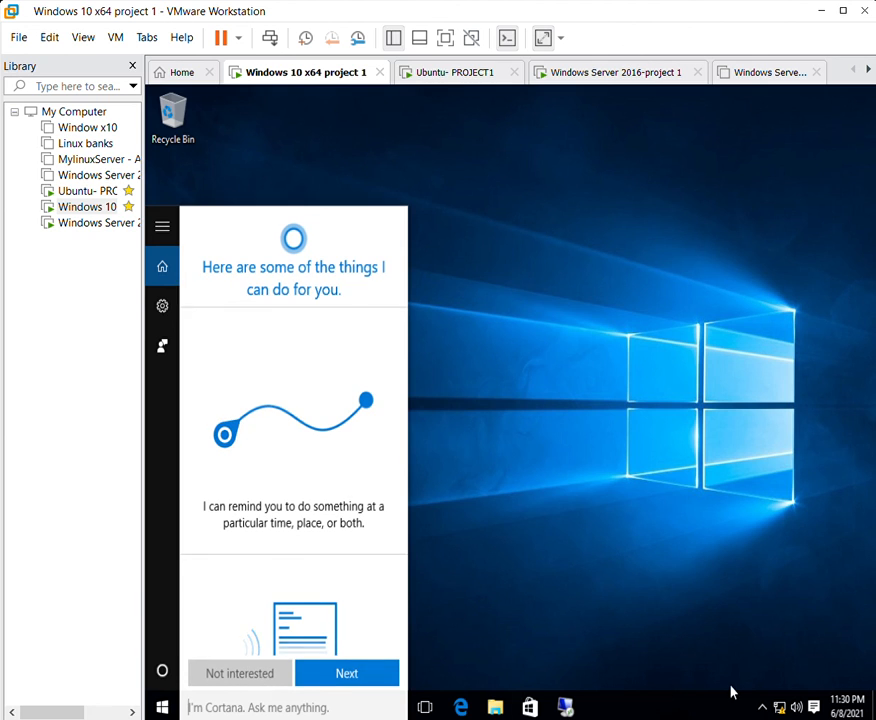
pyautogui.click(764, 706)
pyautogui.click(779, 706)
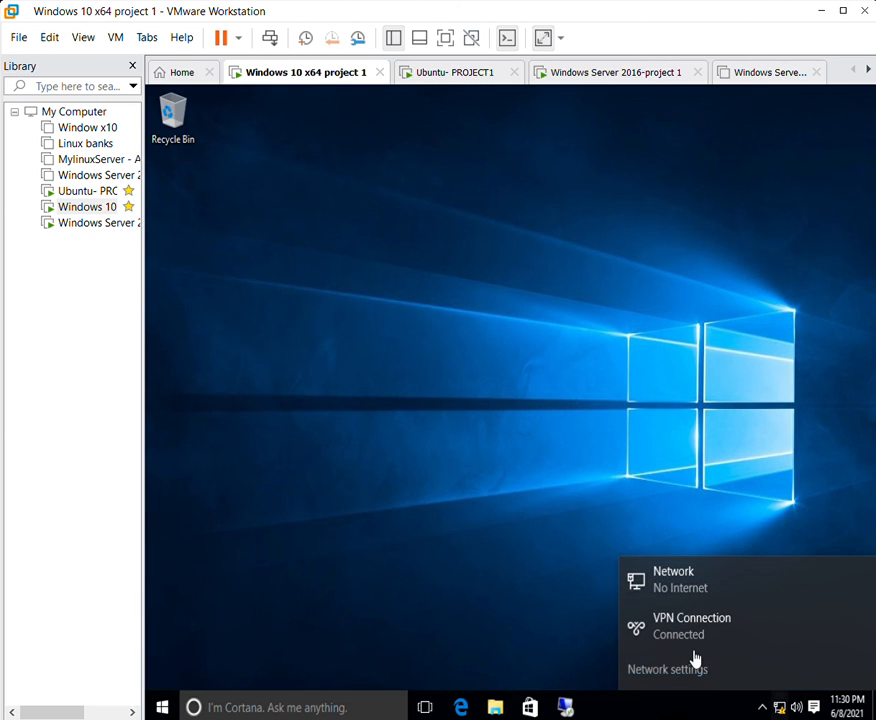
pyautogui.click(695, 668)
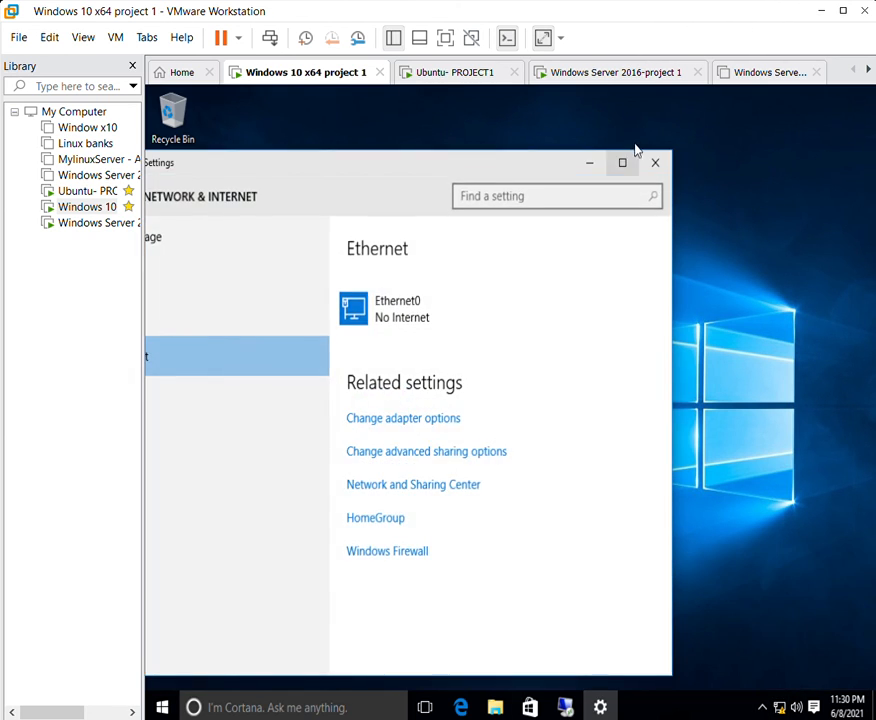
pyautogui.click(622, 162)
pyautogui.click(414, 348)
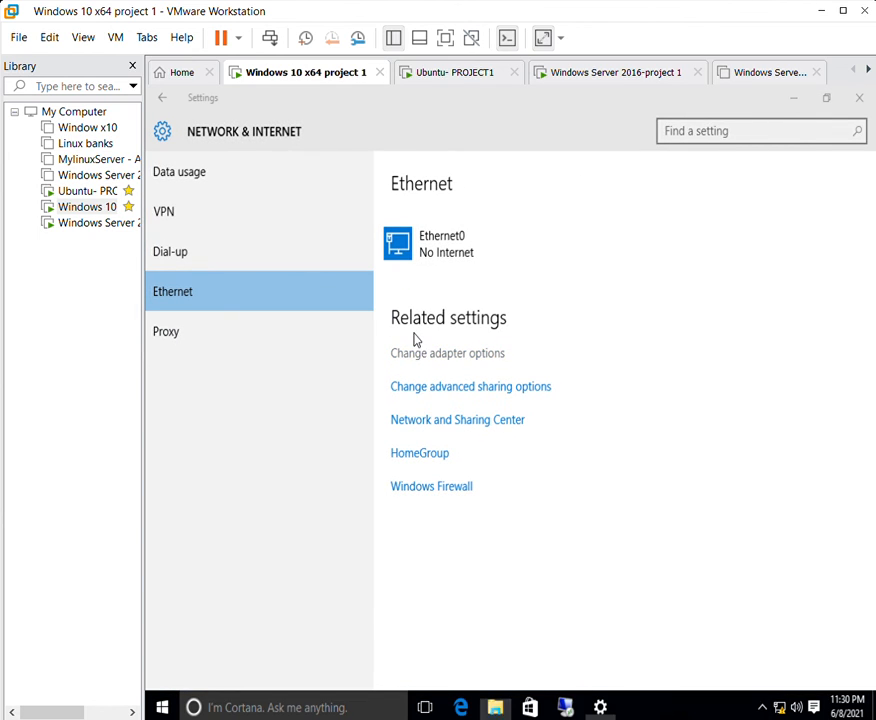
pyautogui.click(778, 133)
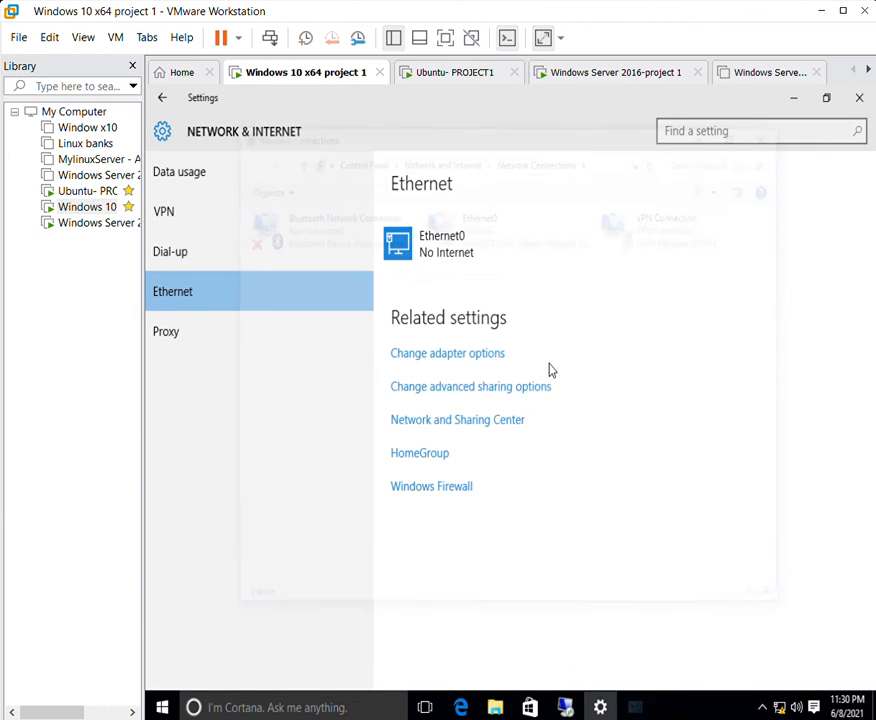
pyautogui.click(485, 412)
pyautogui.doubleClick(510, 127)
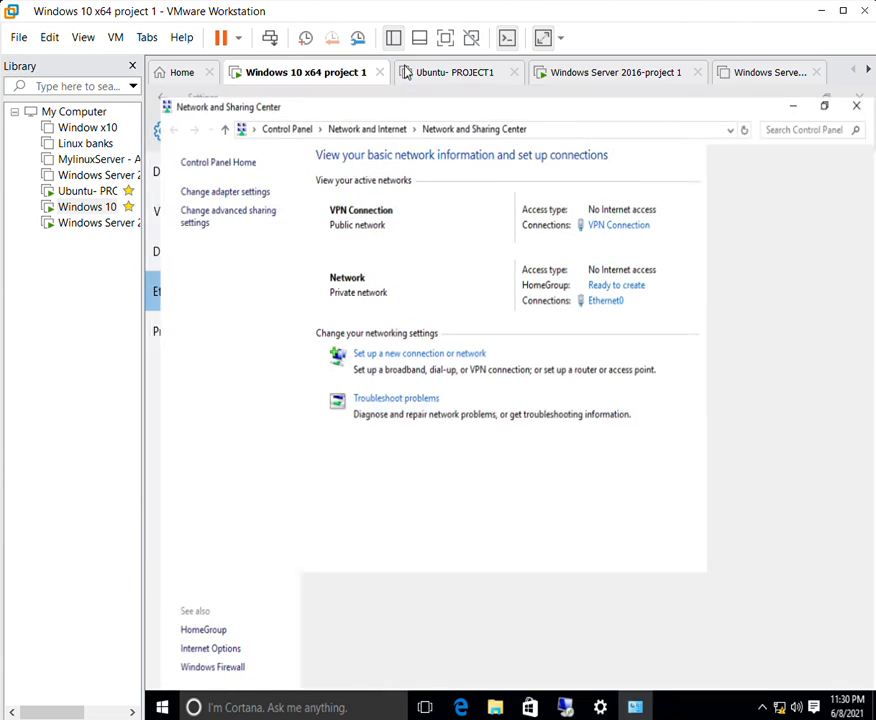
# Start a new workplace VPN connection, skipping internet setup, up to the server address step.
pyautogui.click(430, 346)
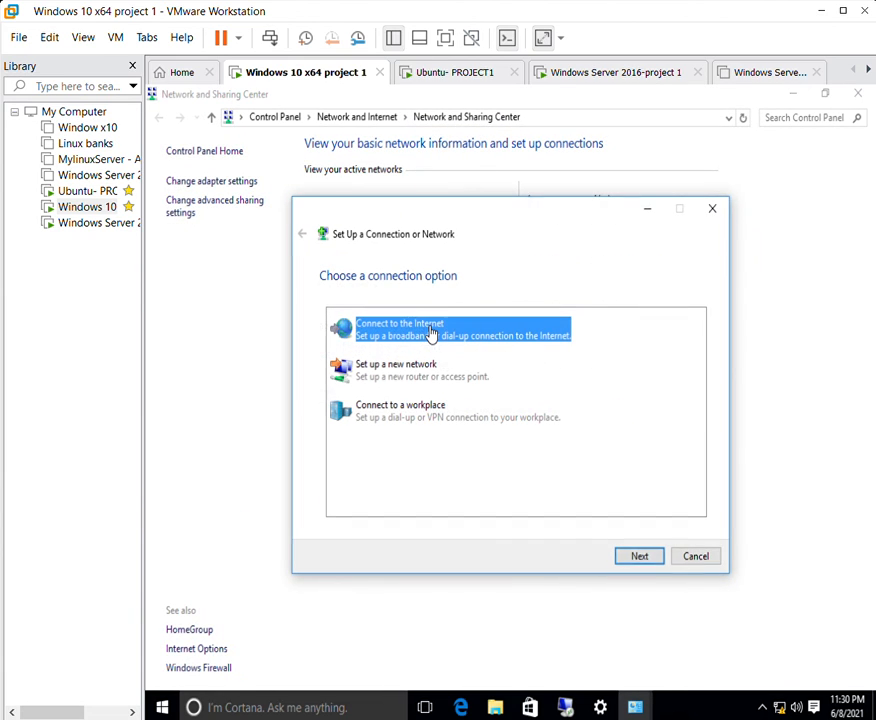
pyautogui.click(421, 400)
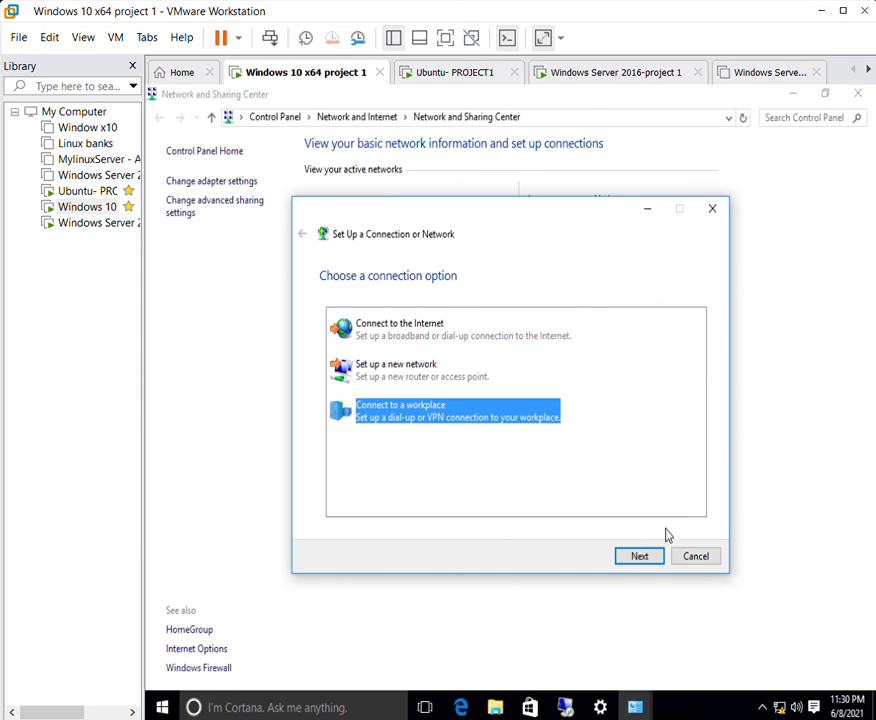
pyautogui.click(645, 553)
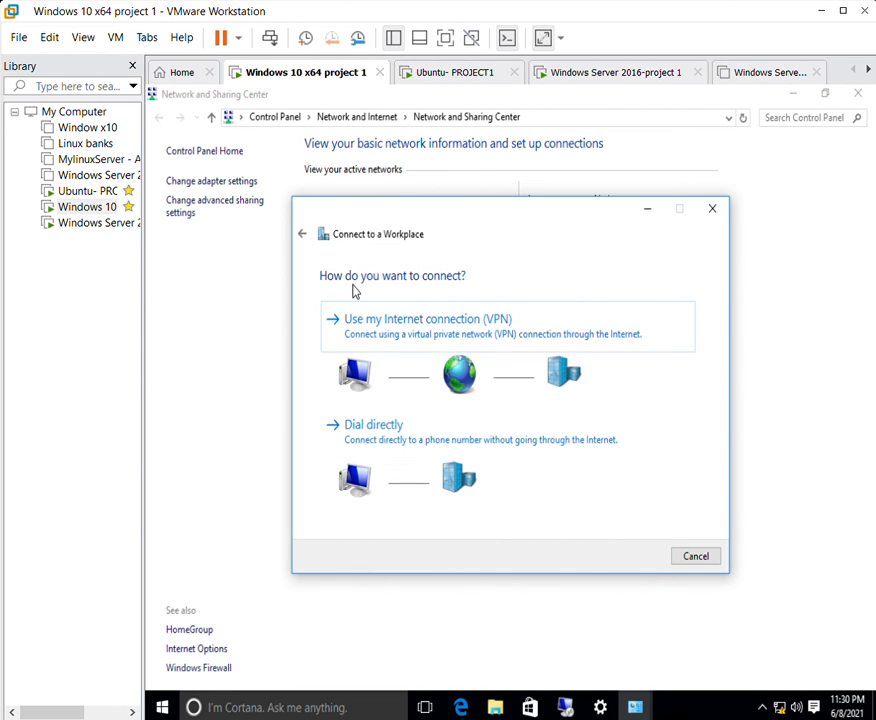
pyautogui.click(414, 319)
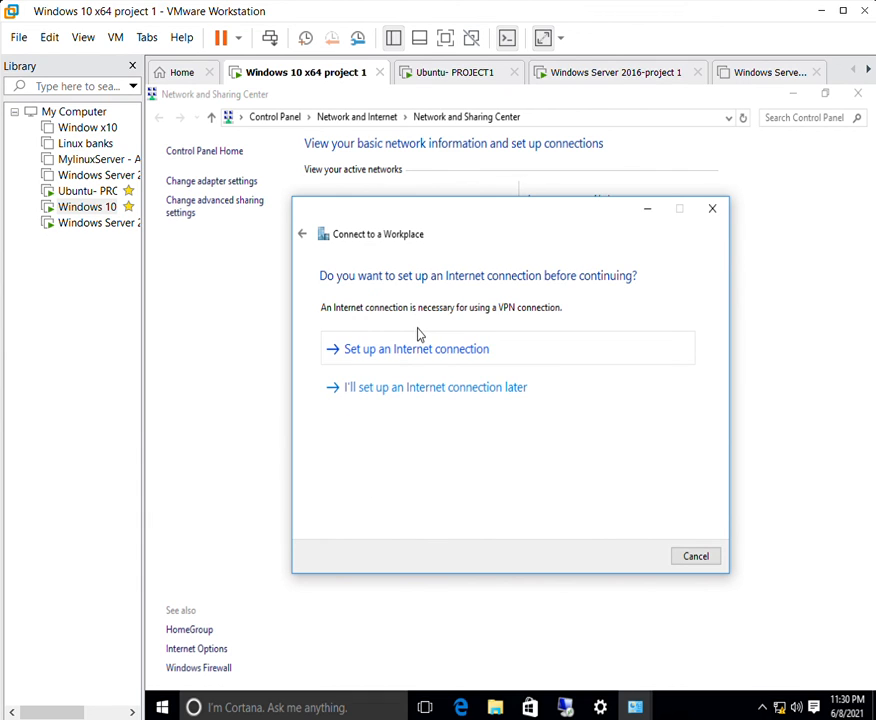
pyautogui.click(418, 333)
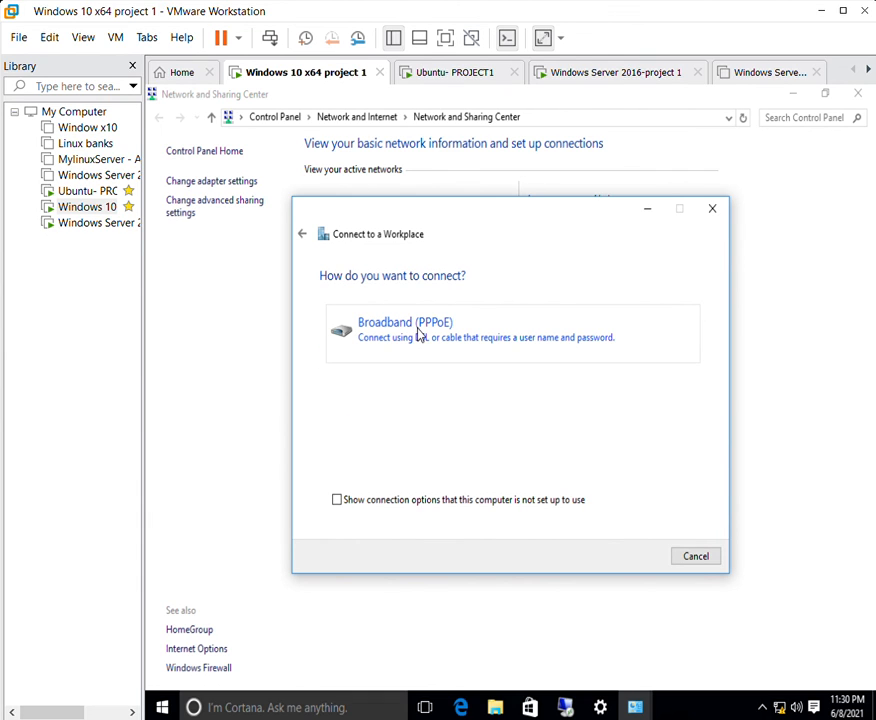
pyautogui.click(300, 216)
pyautogui.click(300, 215)
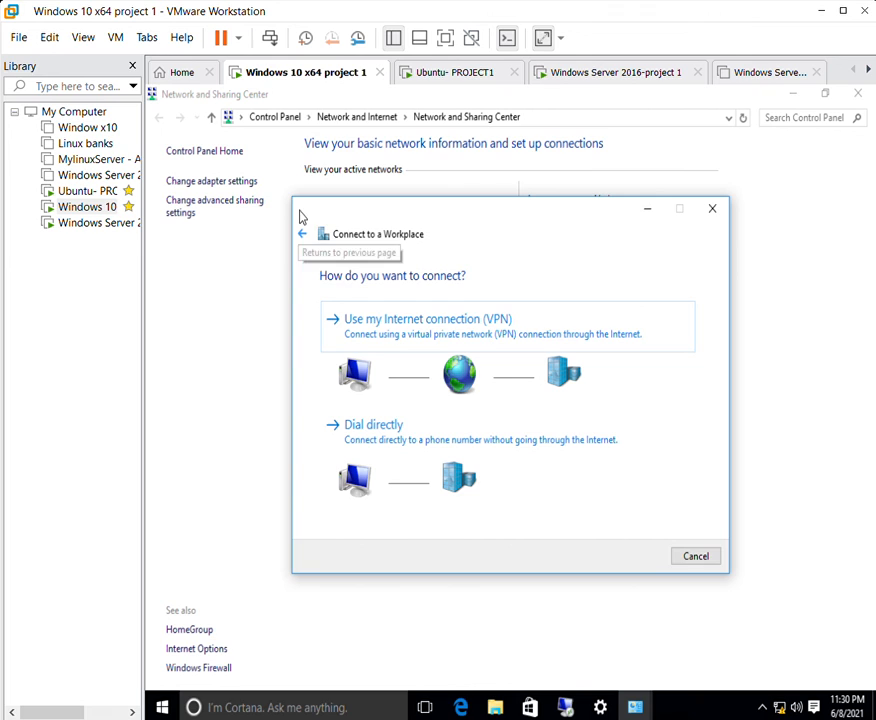
pyautogui.click(380, 313)
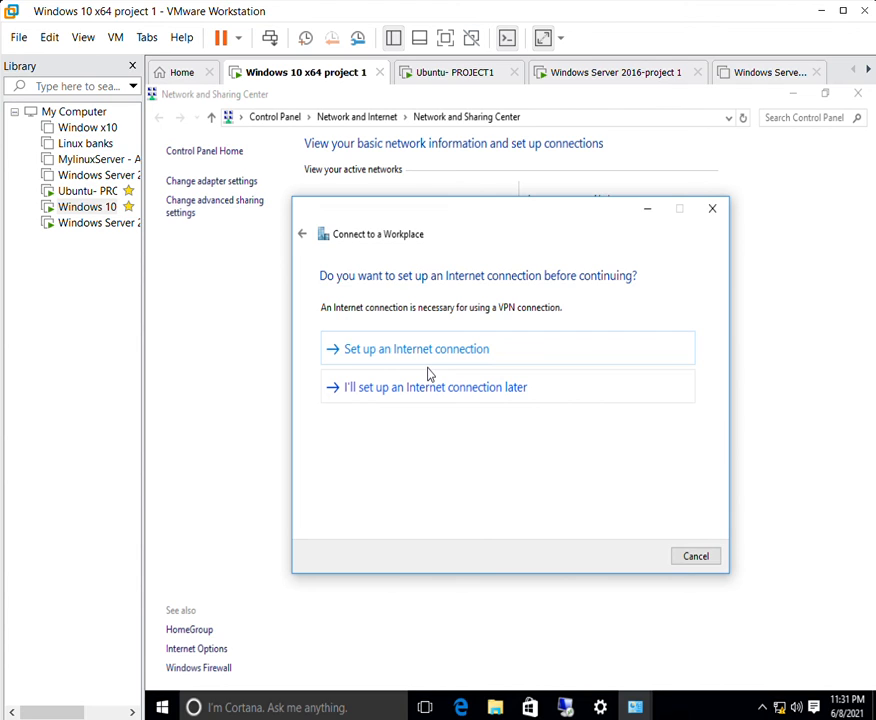
pyautogui.click(428, 376)
pyautogui.click(474, 334)
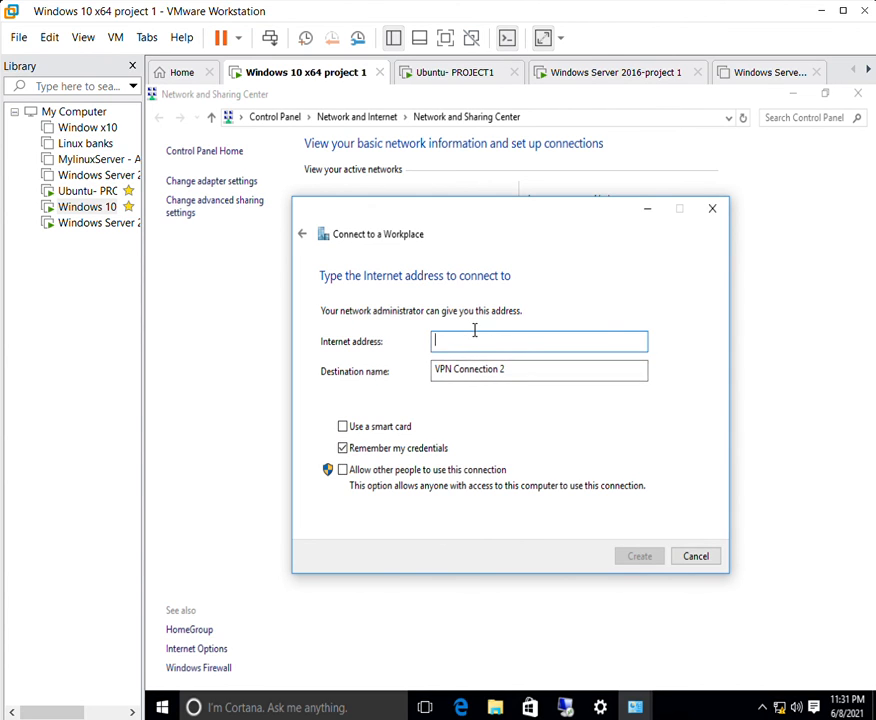
# Enter 192.168.1.79, allow other users, disable remembering credentials, and create VPN Connection 2.
pyautogui.click(781, 706)
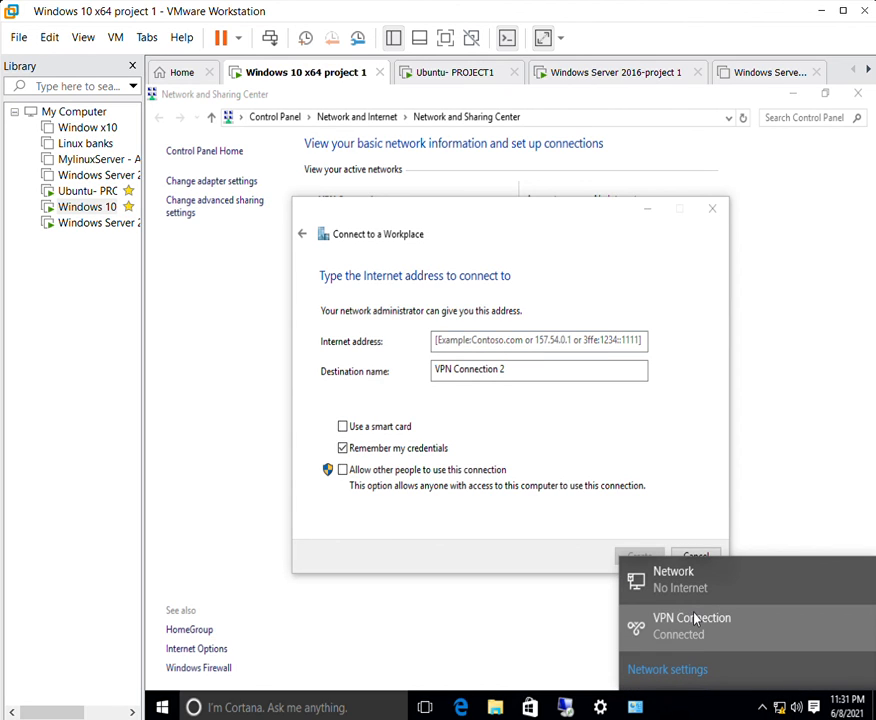
pyautogui.click(479, 362)
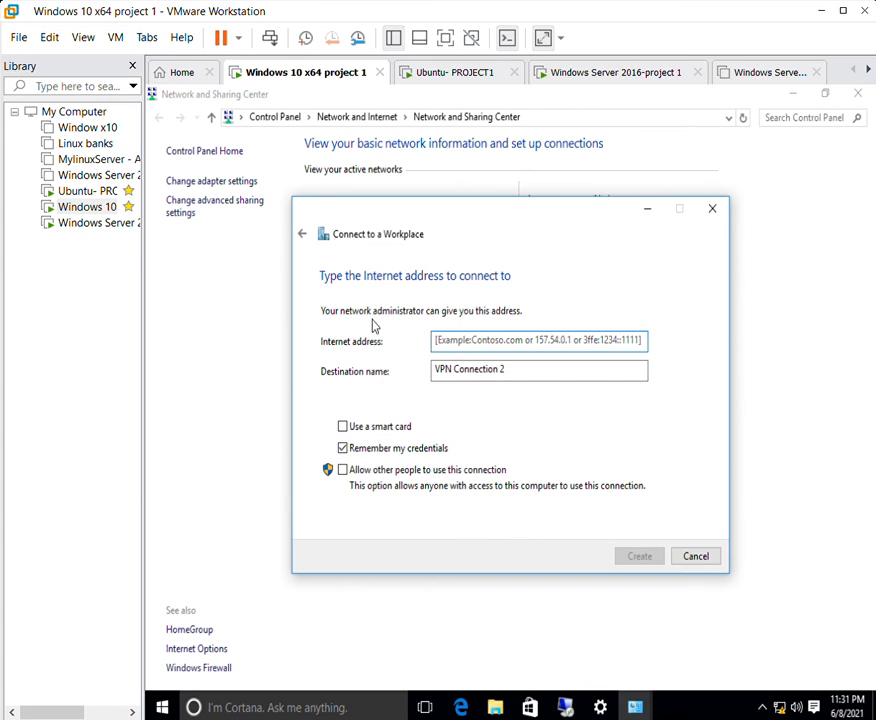
pyautogui.click(532, 331)
pyautogui.write('192.168.1.79')
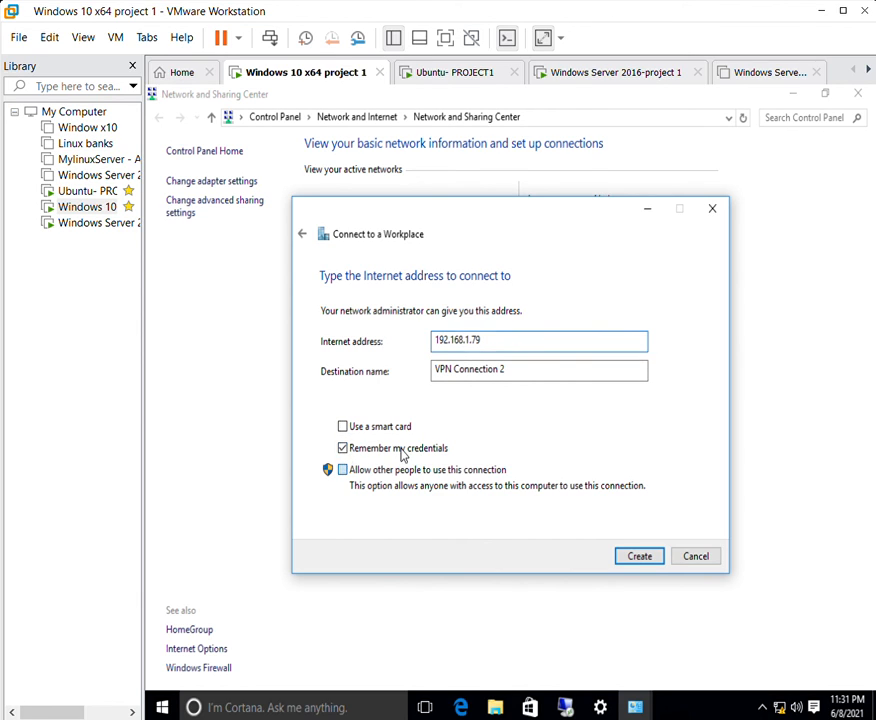
pyautogui.click(410, 466)
pyautogui.click(341, 447)
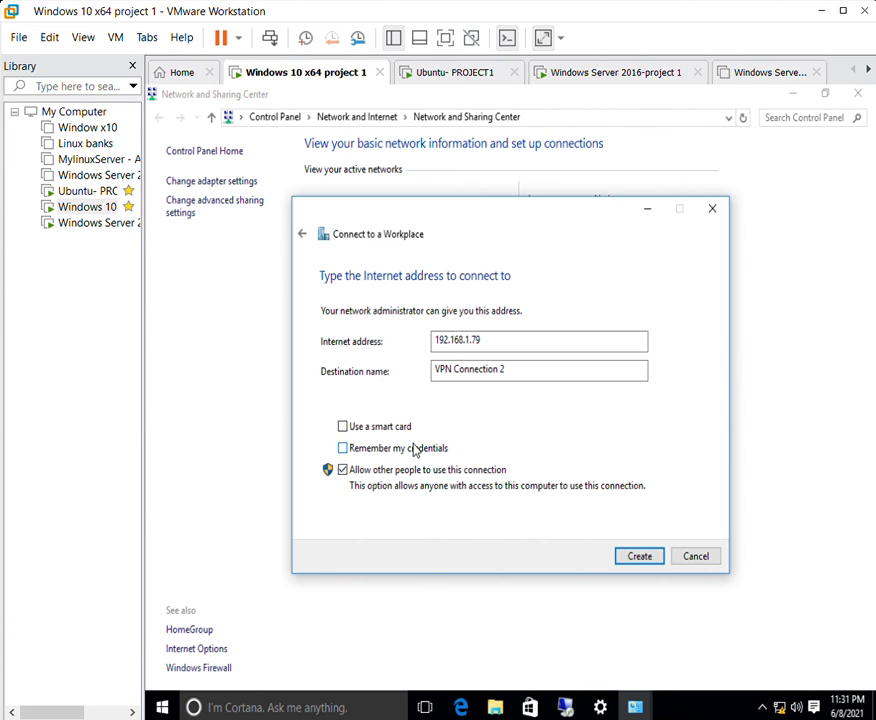
pyautogui.click(639, 556)
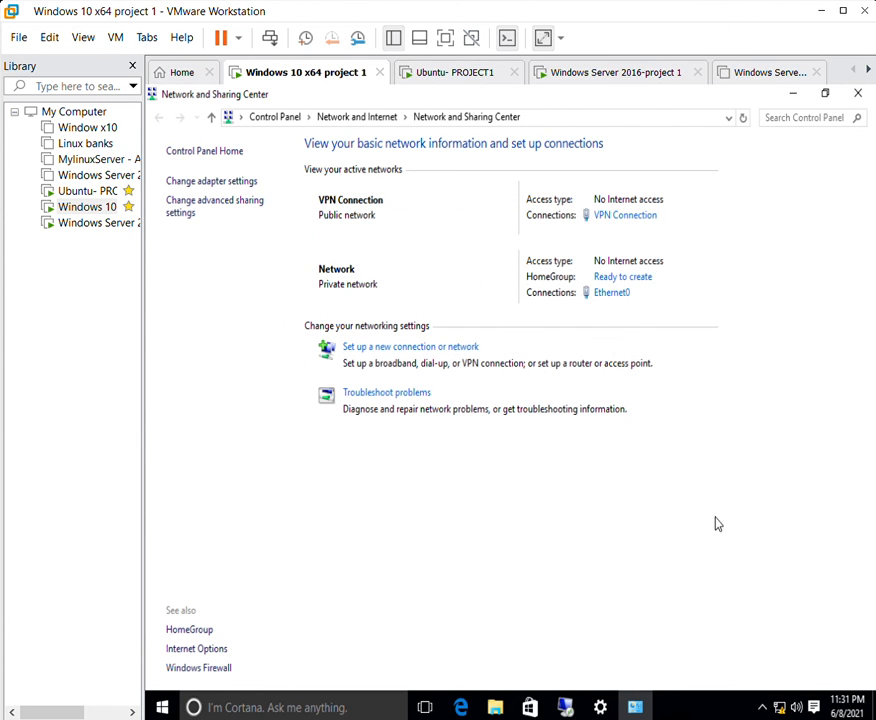
# Disconnect and reconnect VPN Connection, signing in as Administrator with its password.
pyautogui.click(780, 703)
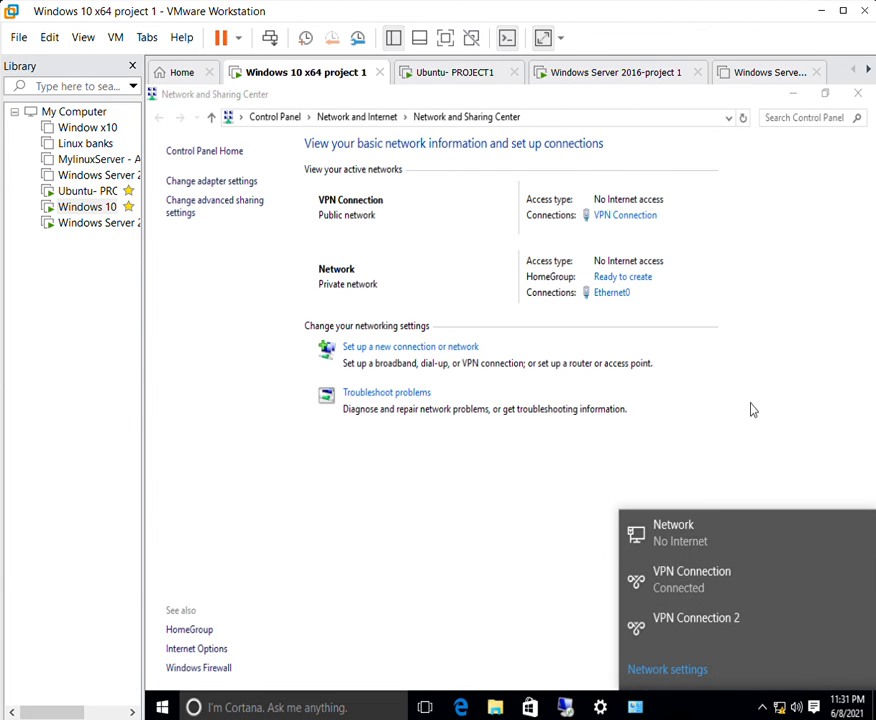
pyautogui.click(741, 556)
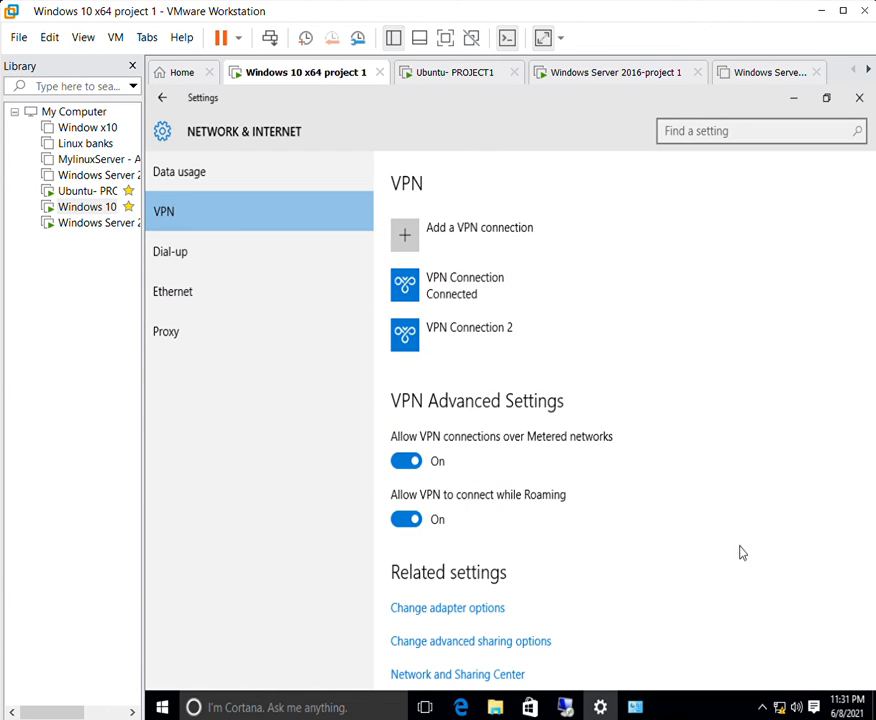
pyautogui.click(478, 288)
pyautogui.click(665, 336)
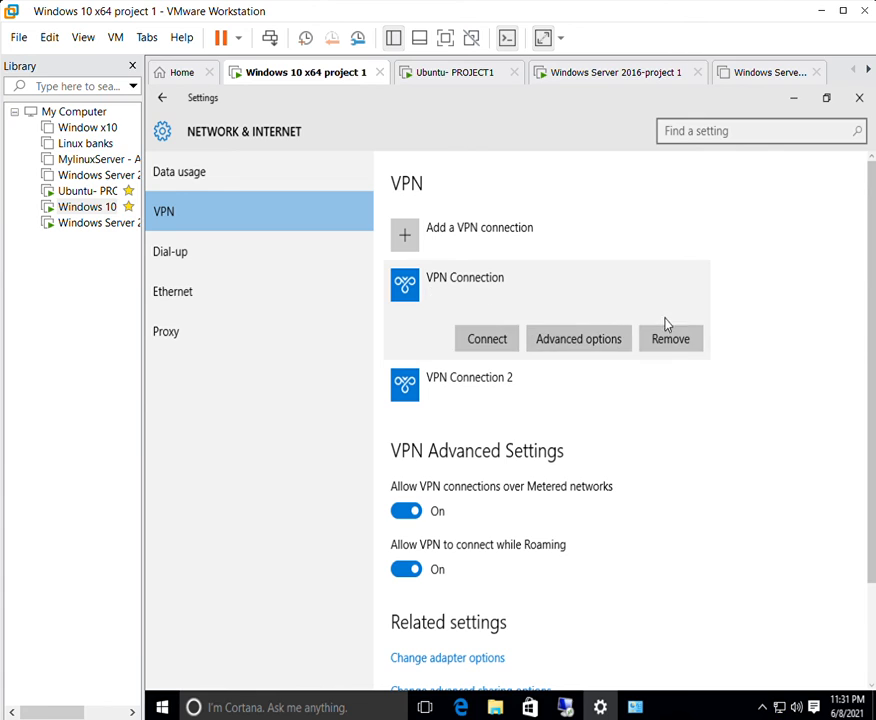
pyautogui.click(487, 330)
pyautogui.write('Ad')
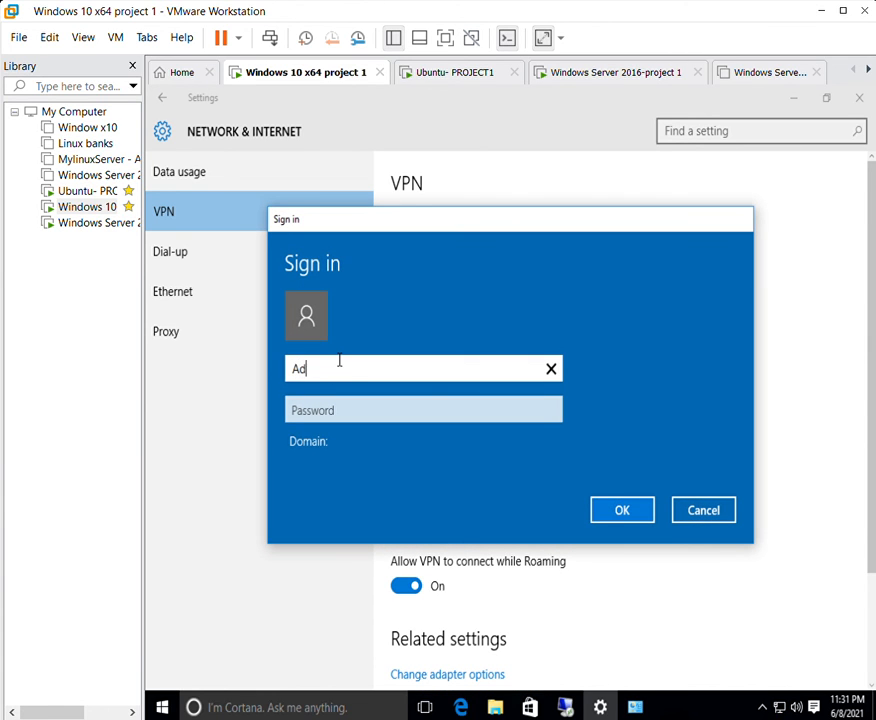
pyautogui.write('ministrator')
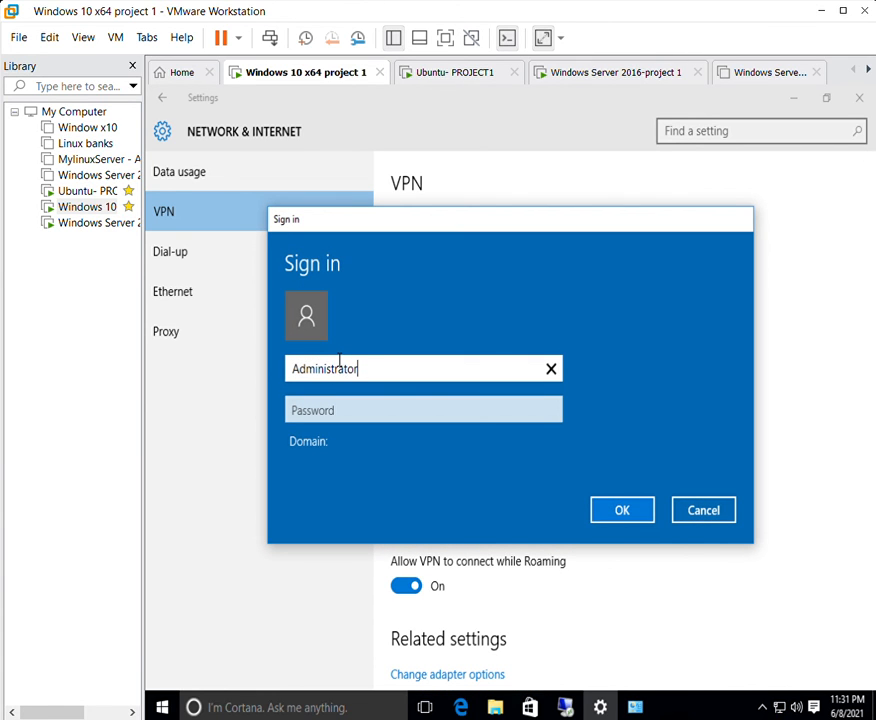
pyautogui.press('Tab')
pyautogui.write('•')
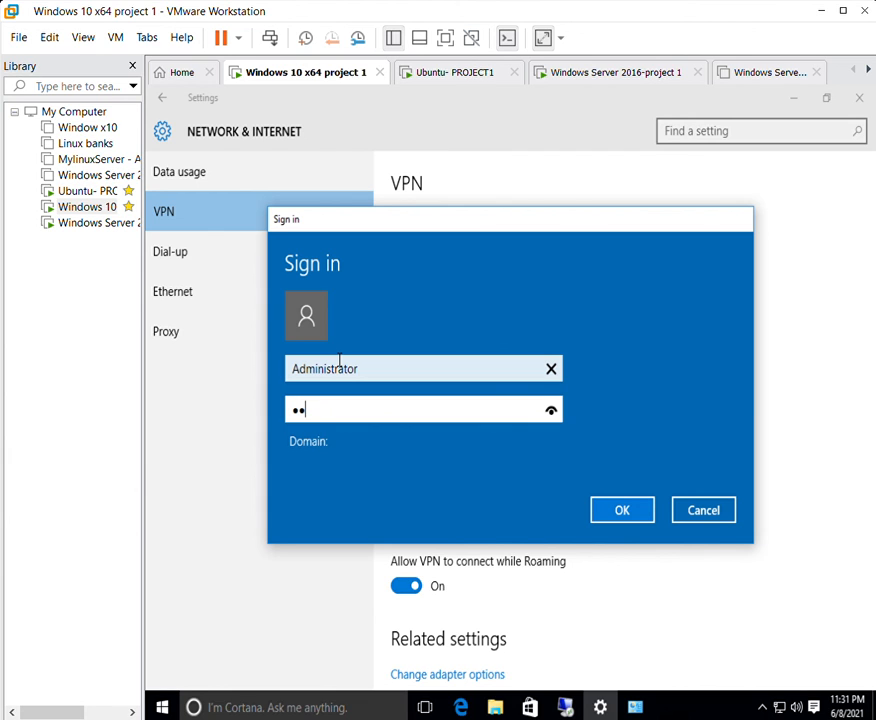
pyautogui.press('Return')
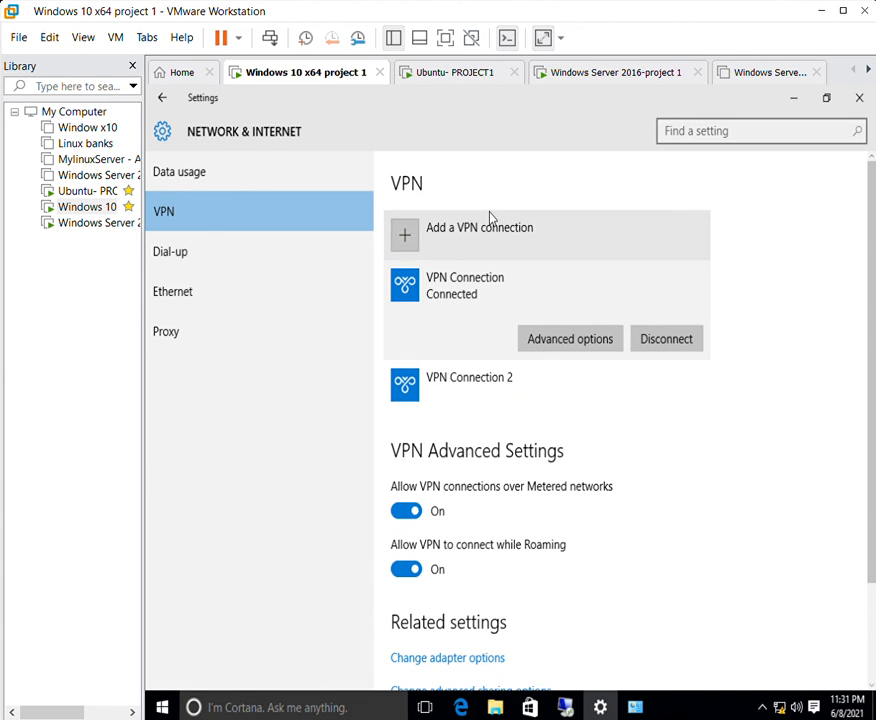
# Close the network settings and Network and Sharing Center windows, leaving the desktop.
pyautogui.moveTo(482, 108); pyautogui.dragTo(446, 152)
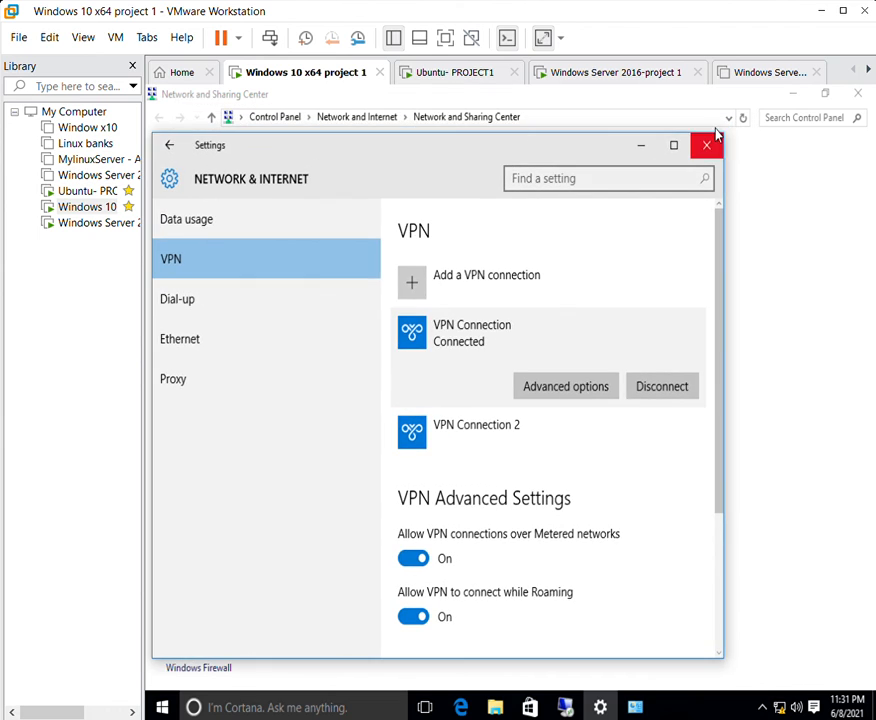
pyautogui.click(713, 141)
pyautogui.doubleClick(577, 92)
pyautogui.click(689, 136)
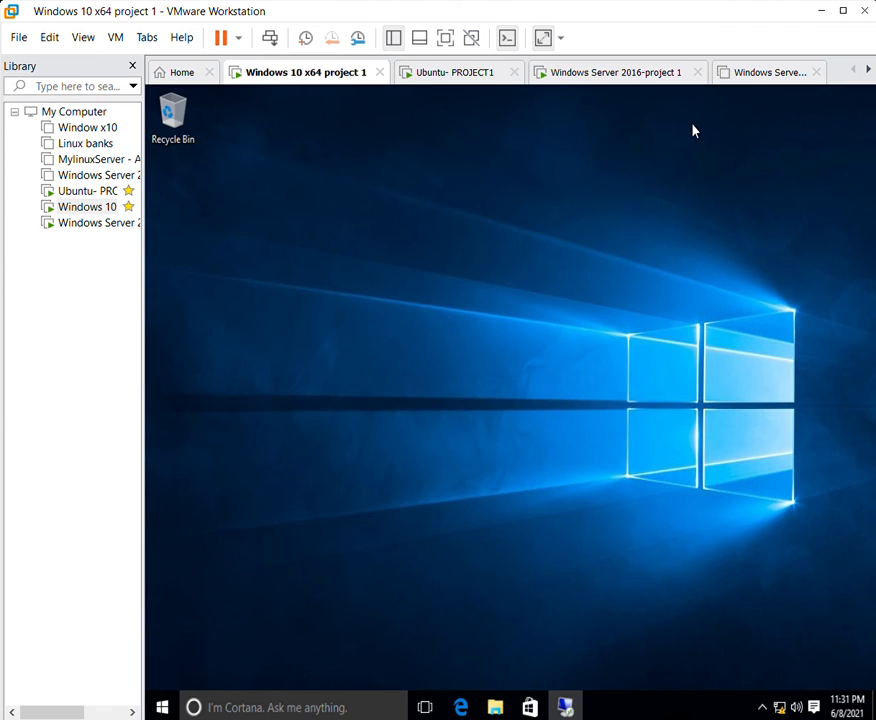